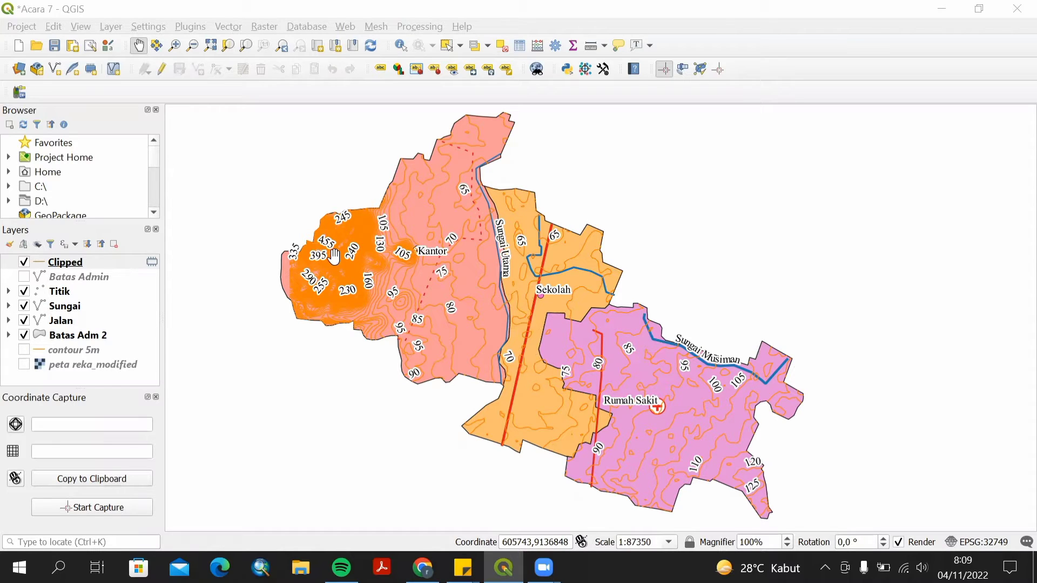
Create a new empty print layout titled "Layout Kediri" from the Layout Manager.
left_click(22, 27)
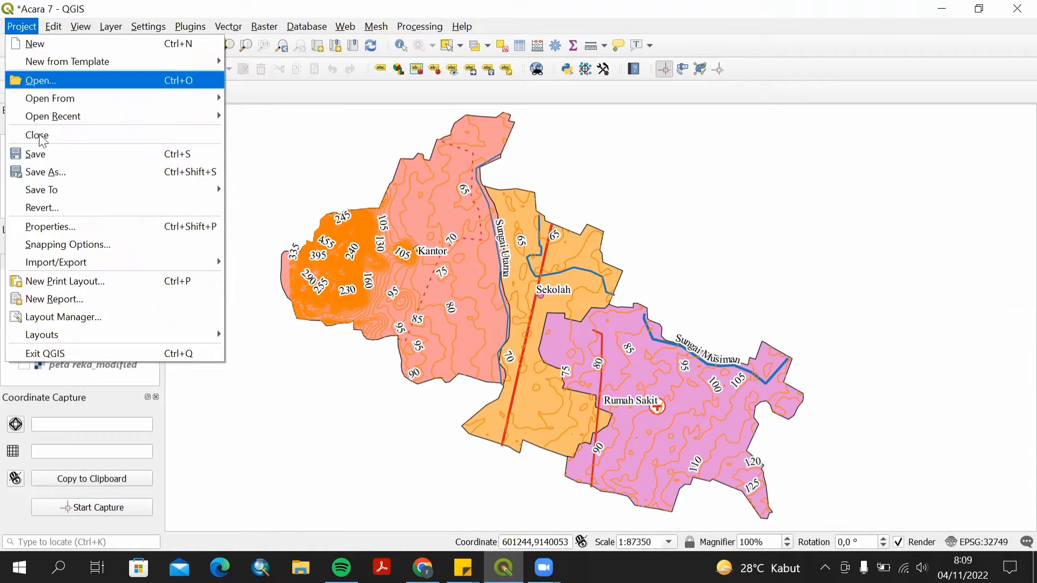
left_click(74, 319)
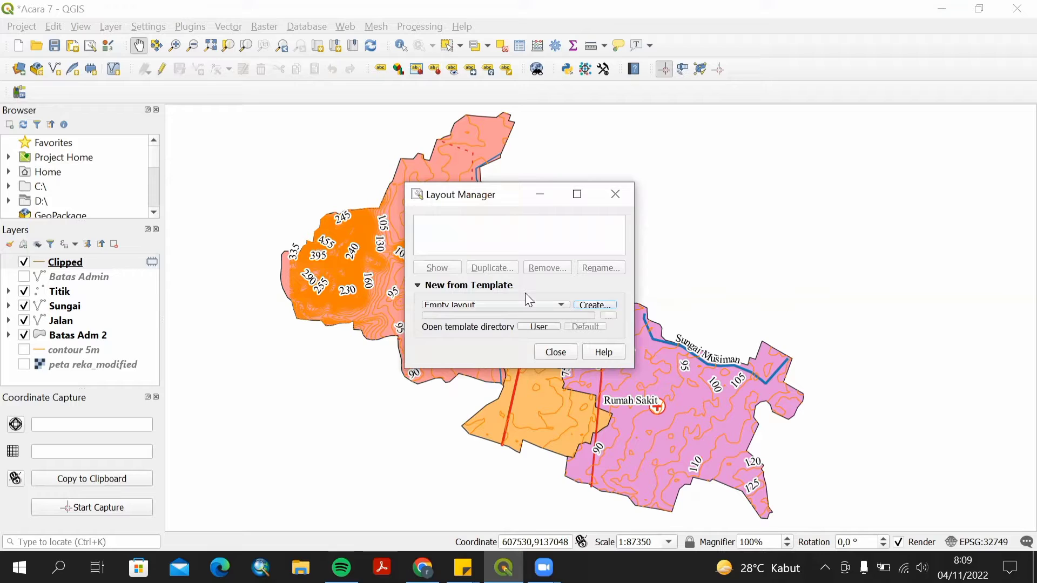
left_click(595, 305)
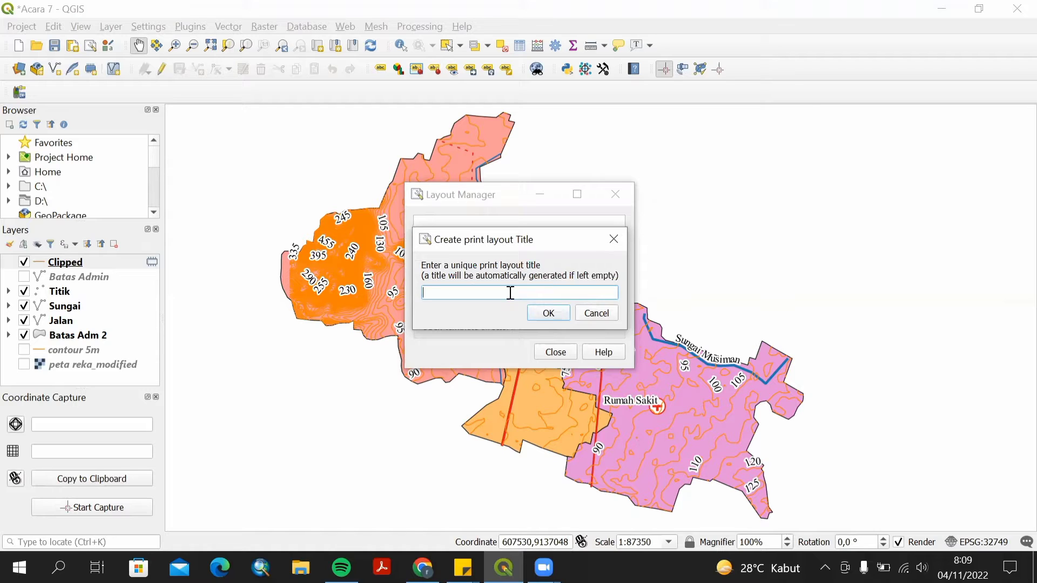
type("Layout")
key("BackSpace")
key("BackSpace")
key("BackSpace")
type("yout Kediri")
left_click(550, 321)
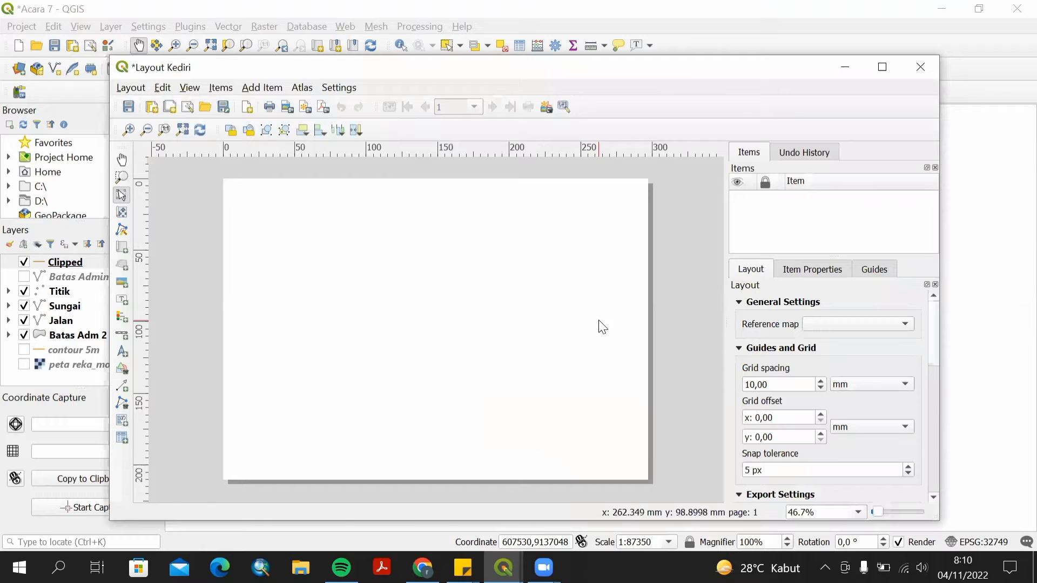
Set the layout page size to A3 in landscape orientation.
right_click(540, 309)
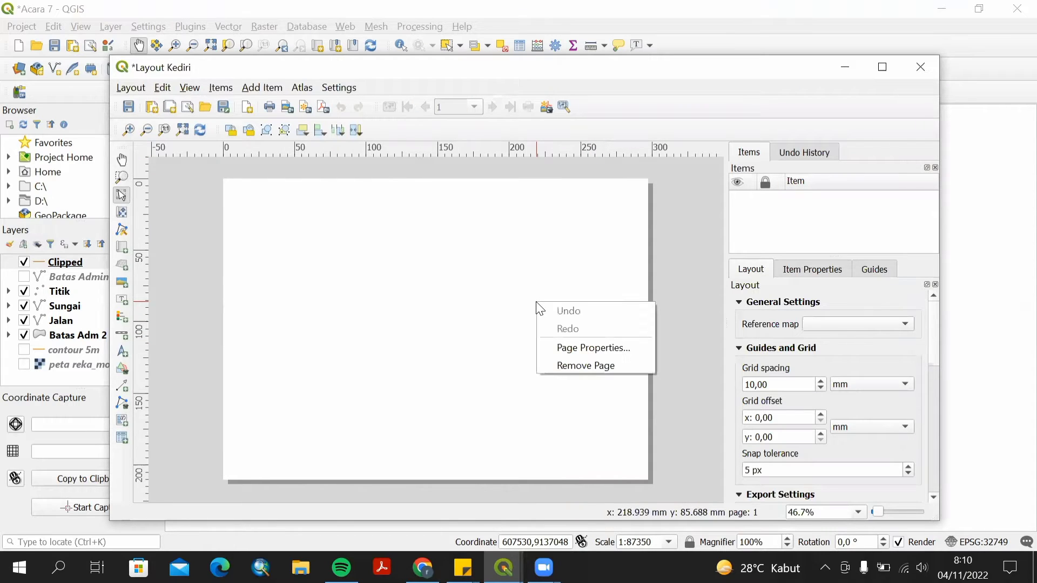
left_click(571, 345)
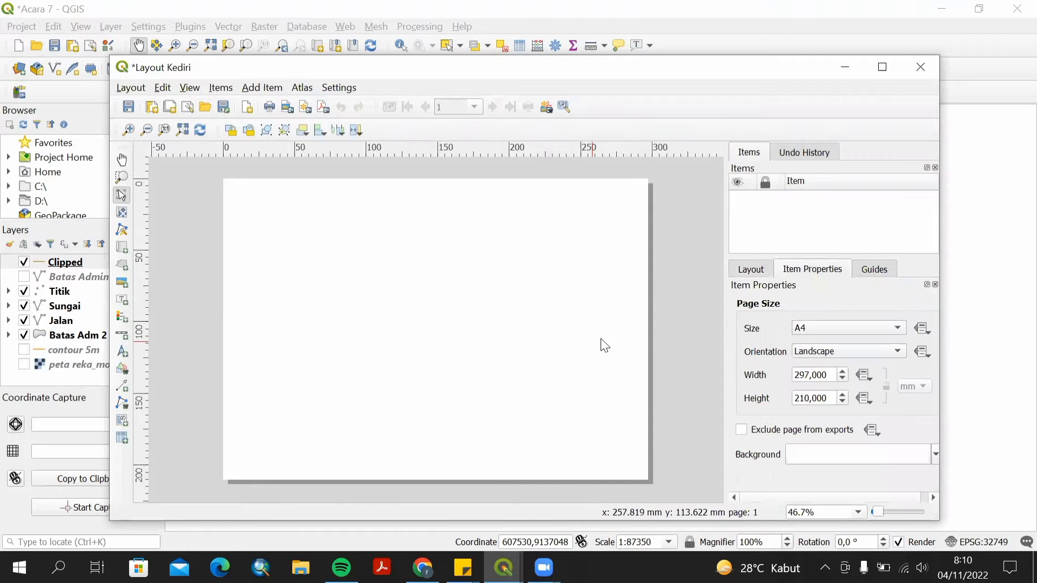
left_click(896, 328)
left_click(805, 160)
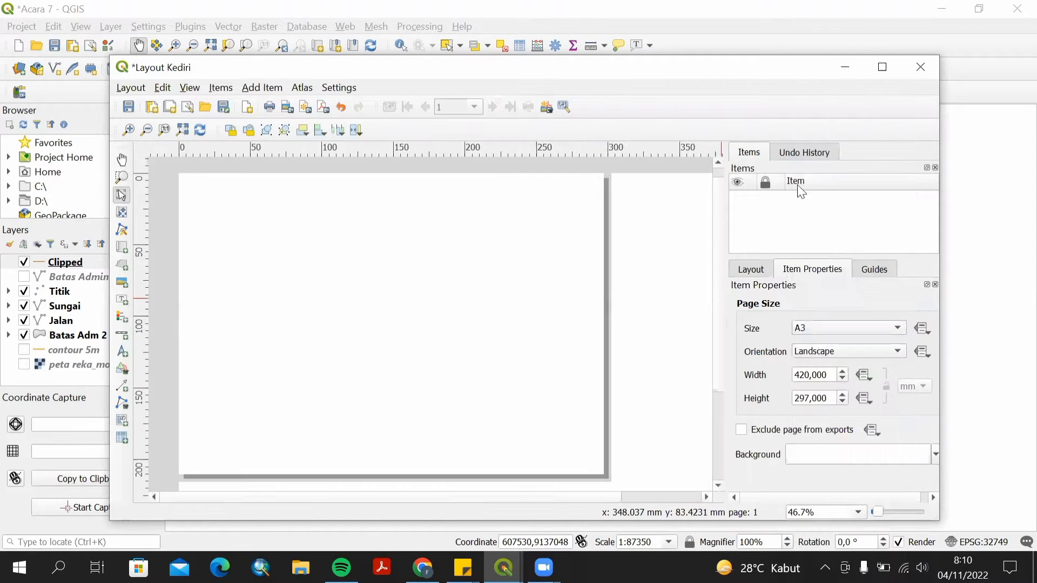
Add horizontal guides at 10, 15, 280 and 285 mm.
left_click(861, 276)
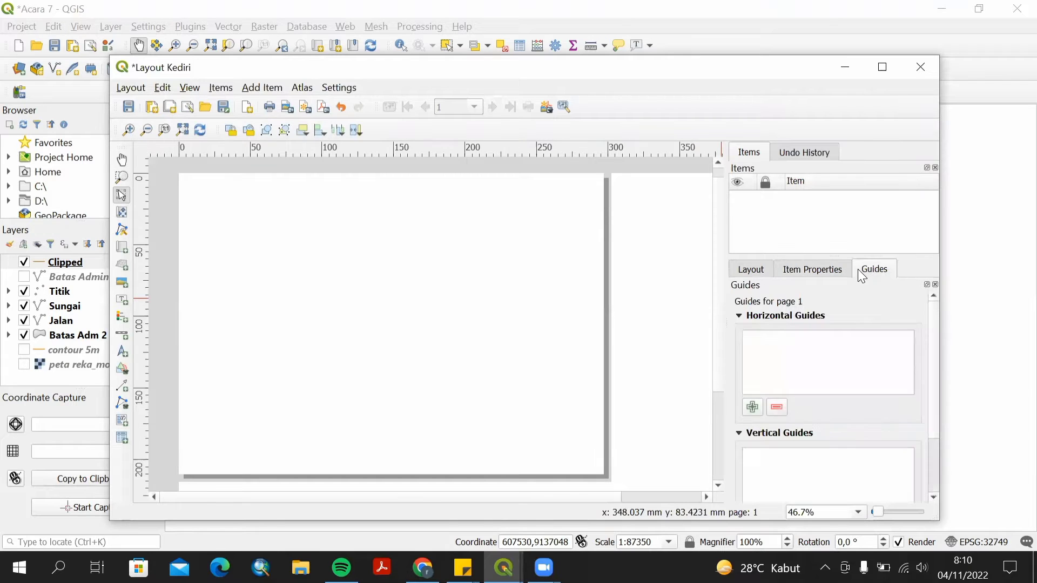
left_click(752, 407)
double_click(768, 345)
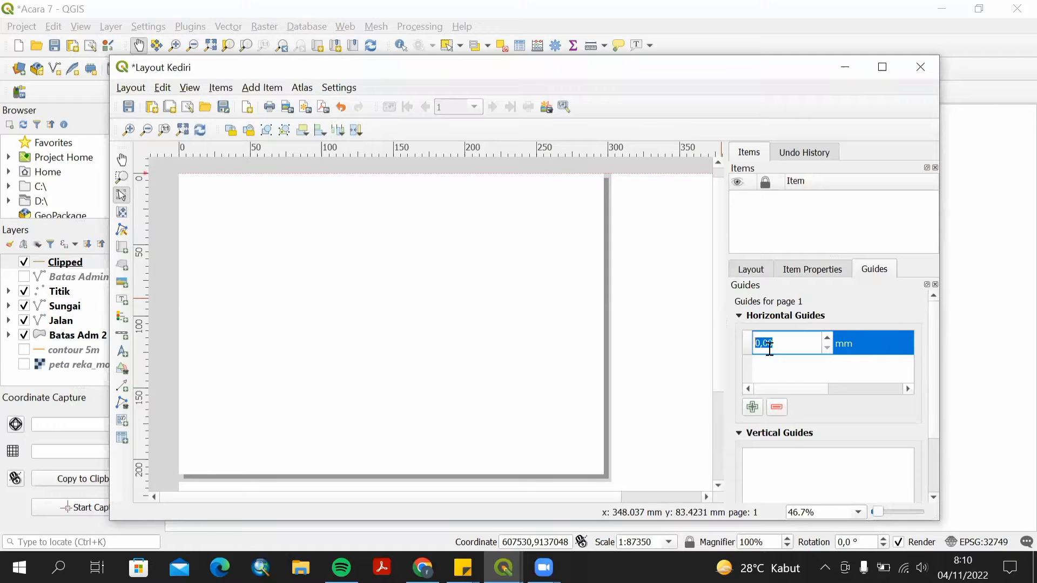
type("10")
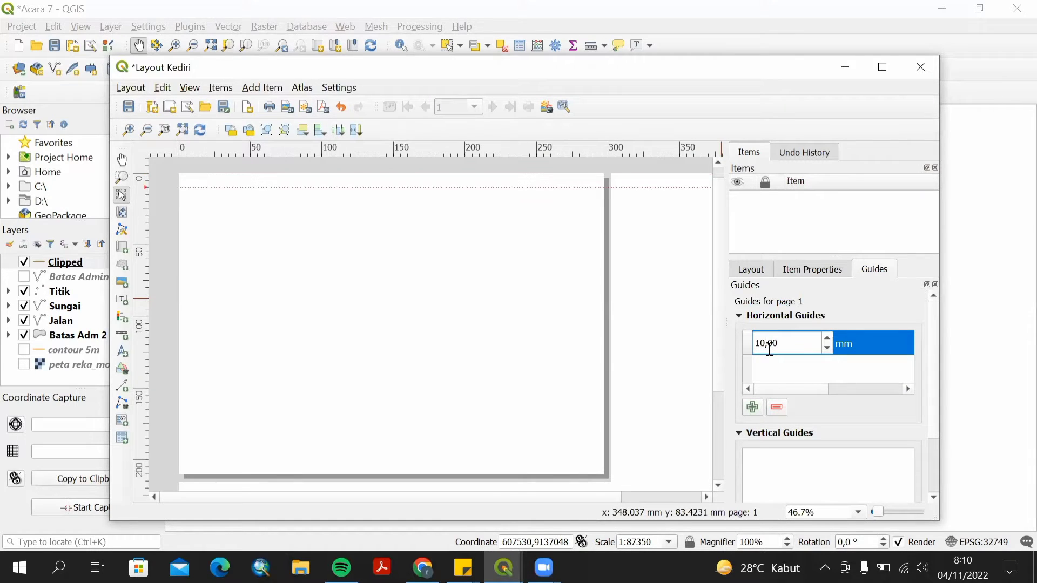
left_click(783, 380)
left_click(753, 407)
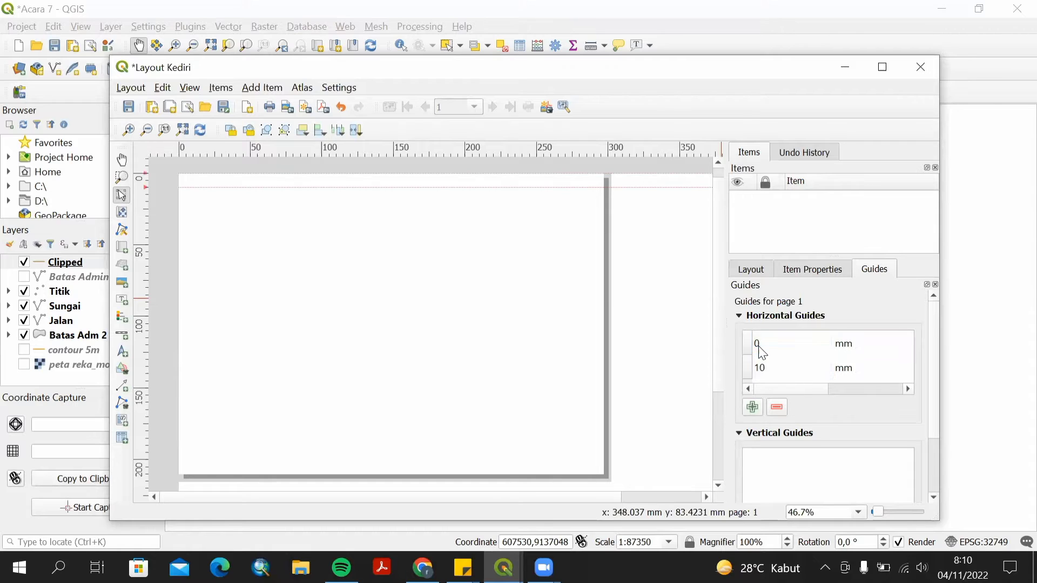
double_click(758, 346)
type("15")
left_click(754, 412)
double_click(772, 341)
type("280")
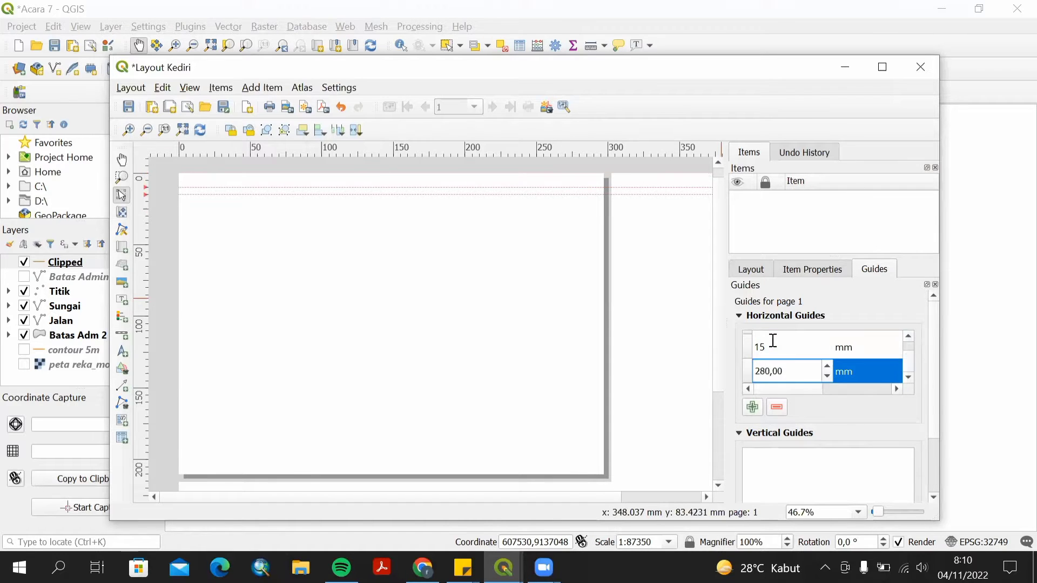
left_click(753, 409)
scroll(762, 366, "up", 1)
double_click(767, 343)
type("200")
key("Return")
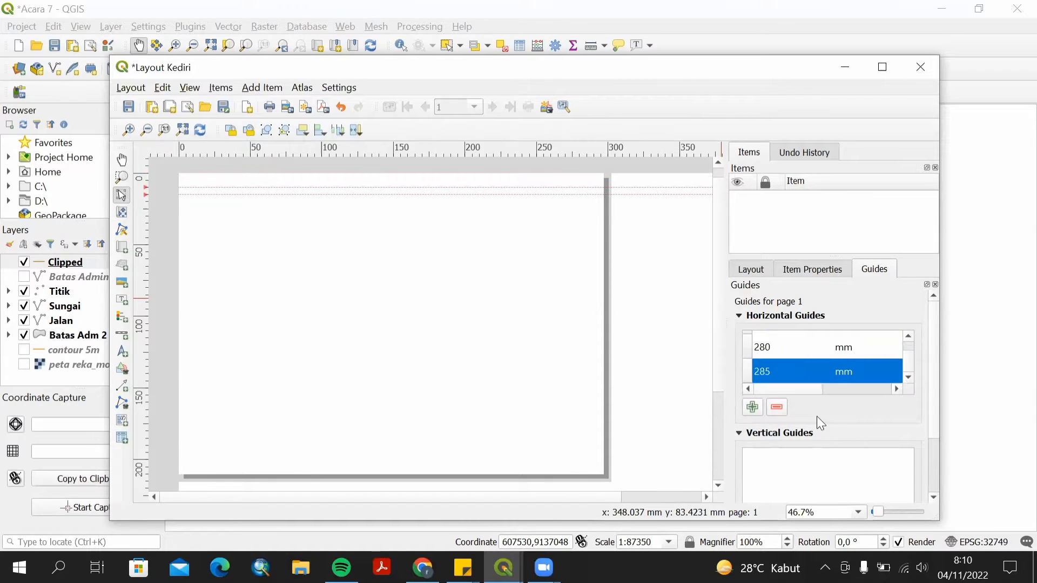
Add vertical guides at 10, 15, 280, 292 and 410 mm.
scroll(905, 354, "up", 1)
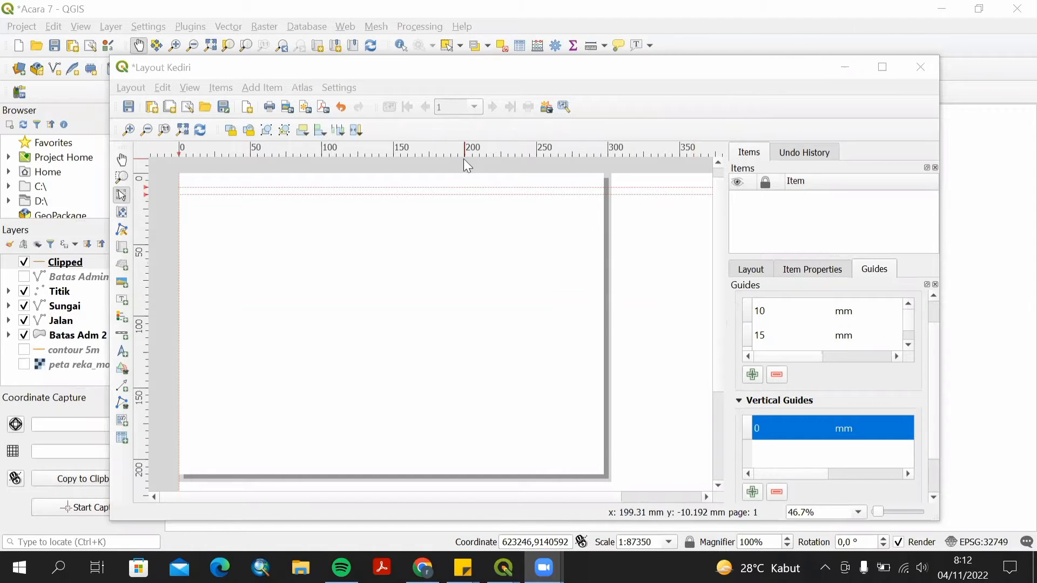
left_click(752, 491)
double_click(792, 429)
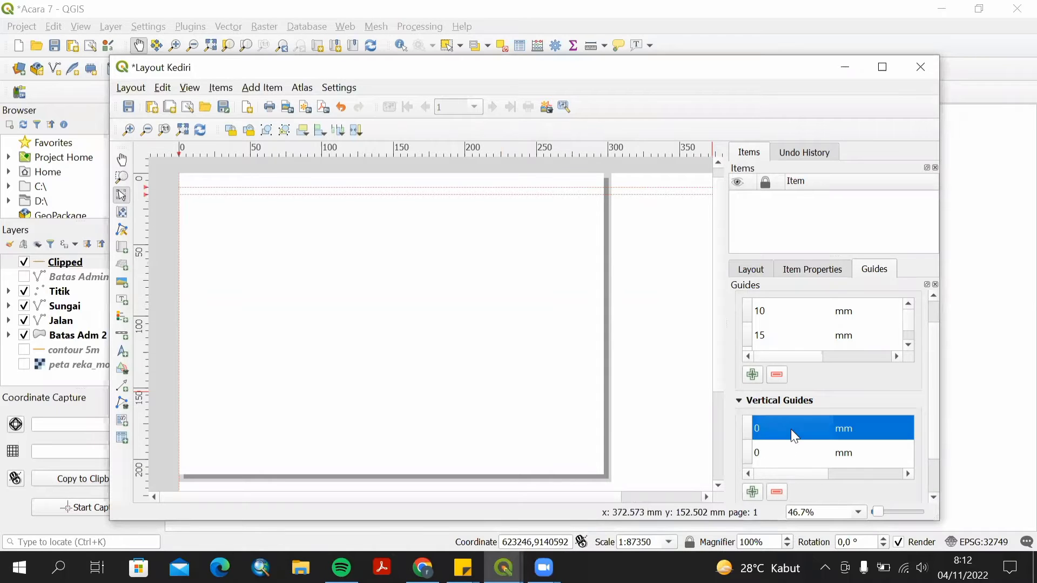
left_click(792, 430)
left_click_drag(774, 426, 751, 429)
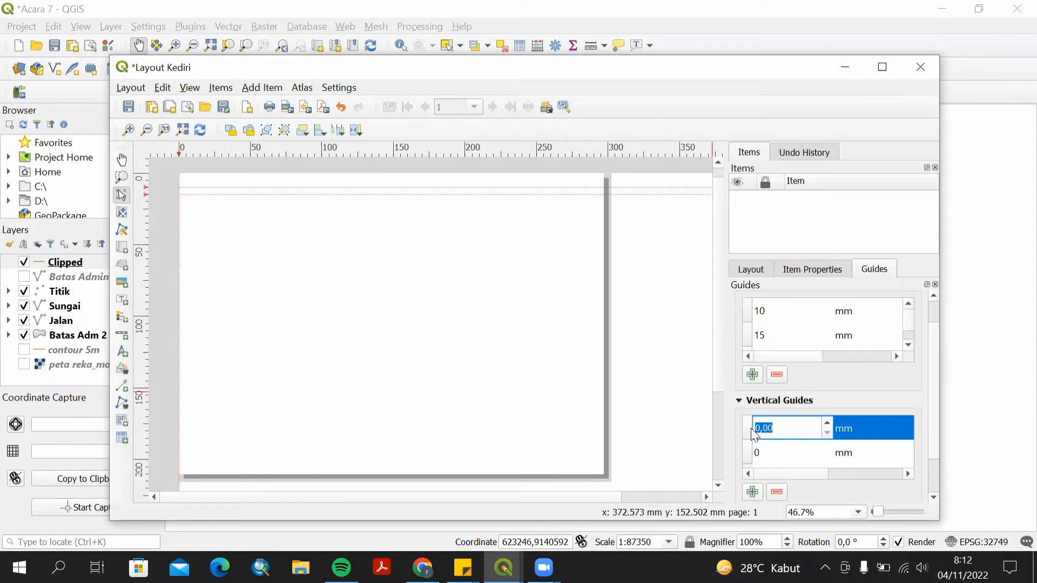
type("18")
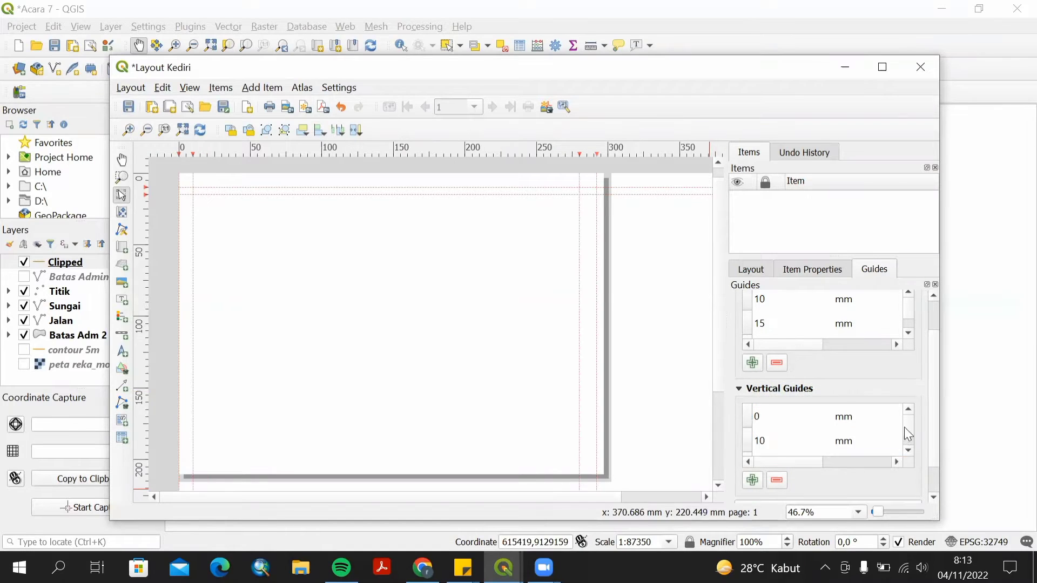
left_click(865, 444)
left_click_drag(859, 462, 776, 476)
left_click(788, 424)
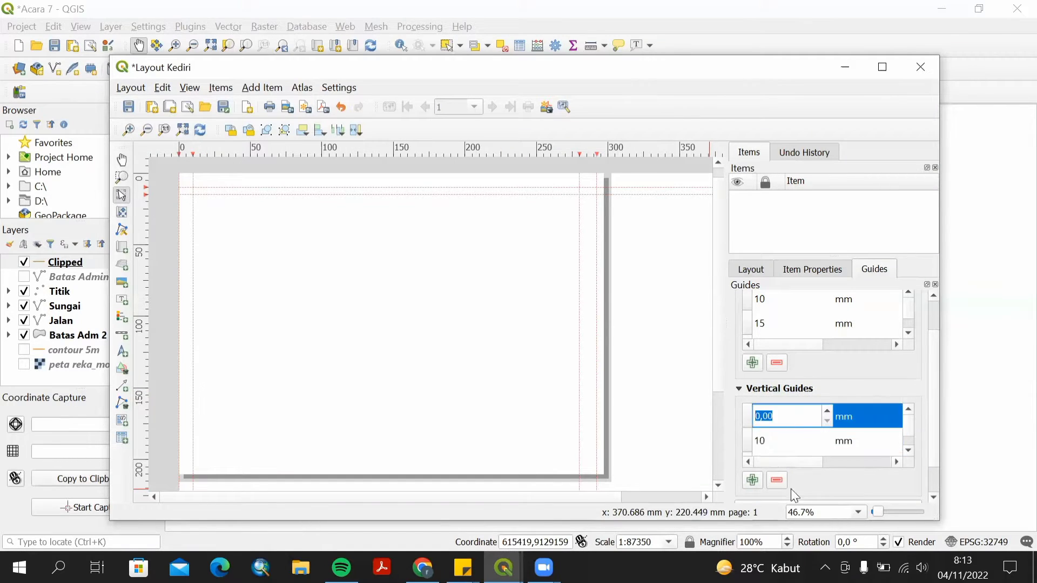
type("15")
left_click_drag(908, 430, 912, 452)
left_click(908, 412)
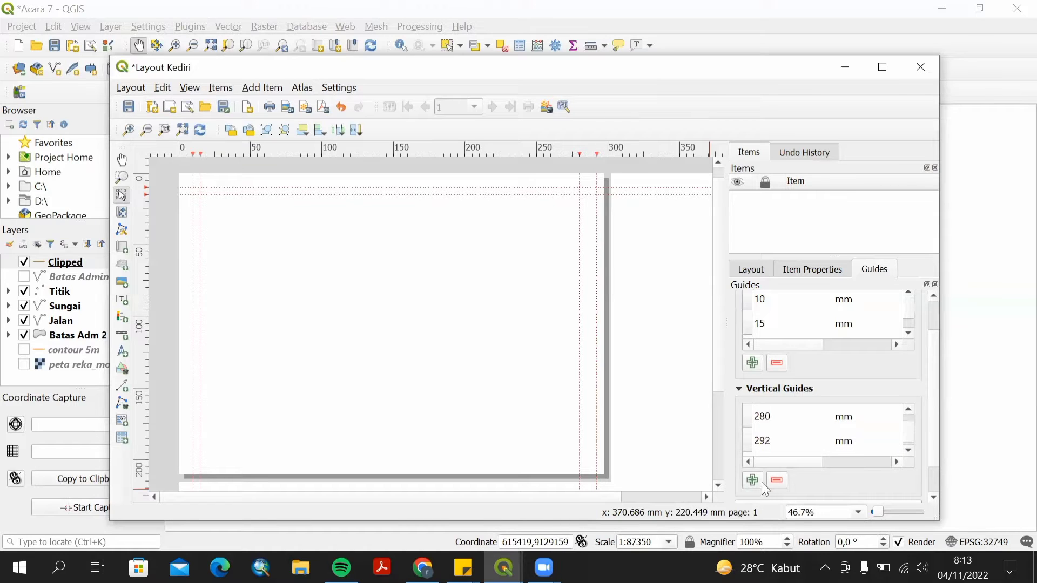
left_click(759, 482)
scroll(834, 429, "up", 1)
left_click(784, 418)
type("2")
scroll(898, 456, "down", 3)
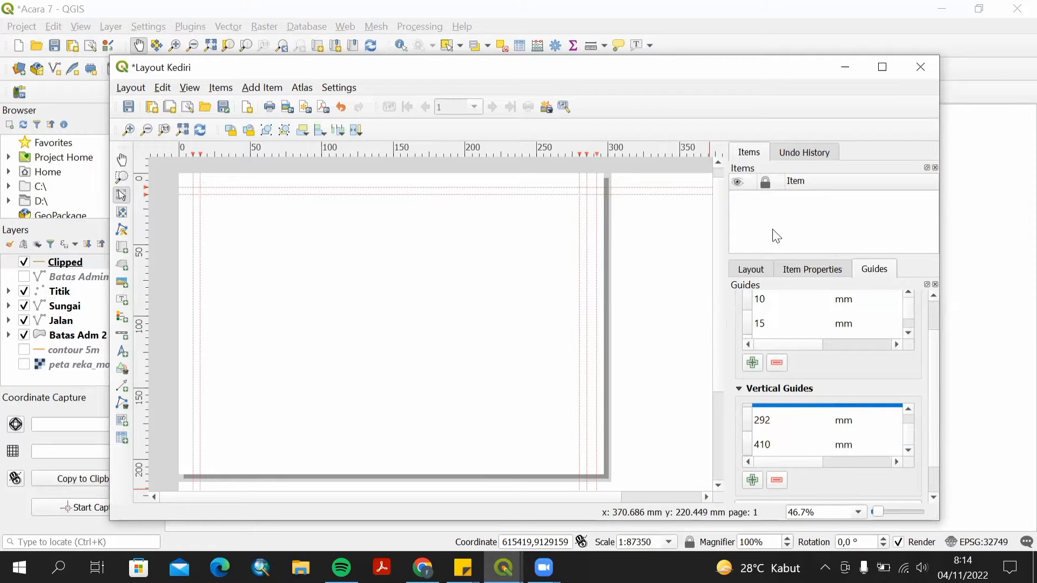
Draw a rectangle along the guides from about 10 to 280 mm across and 10 to 285 mm down.
key("super+Up")
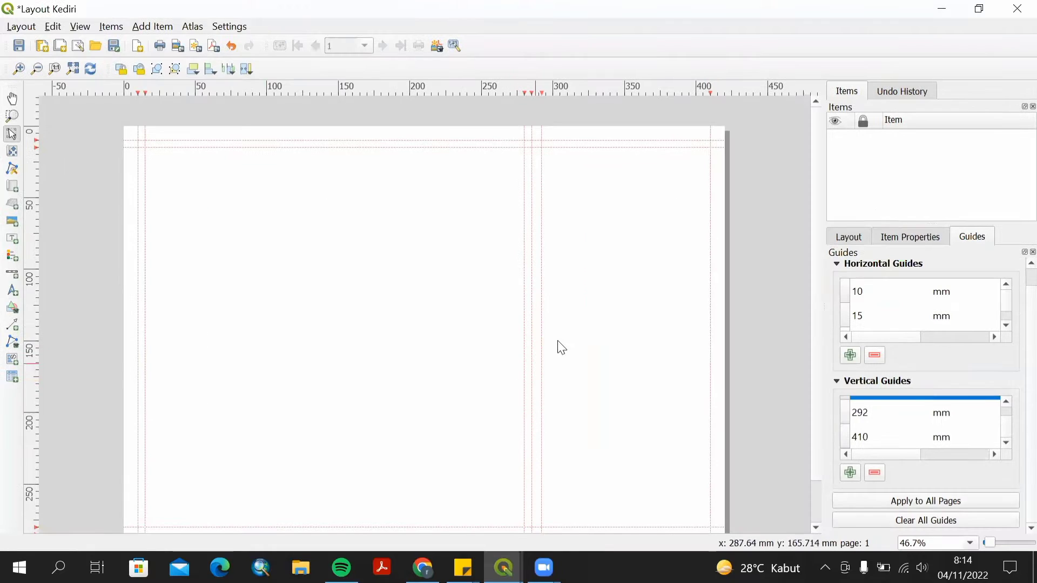
left_click(14, 312)
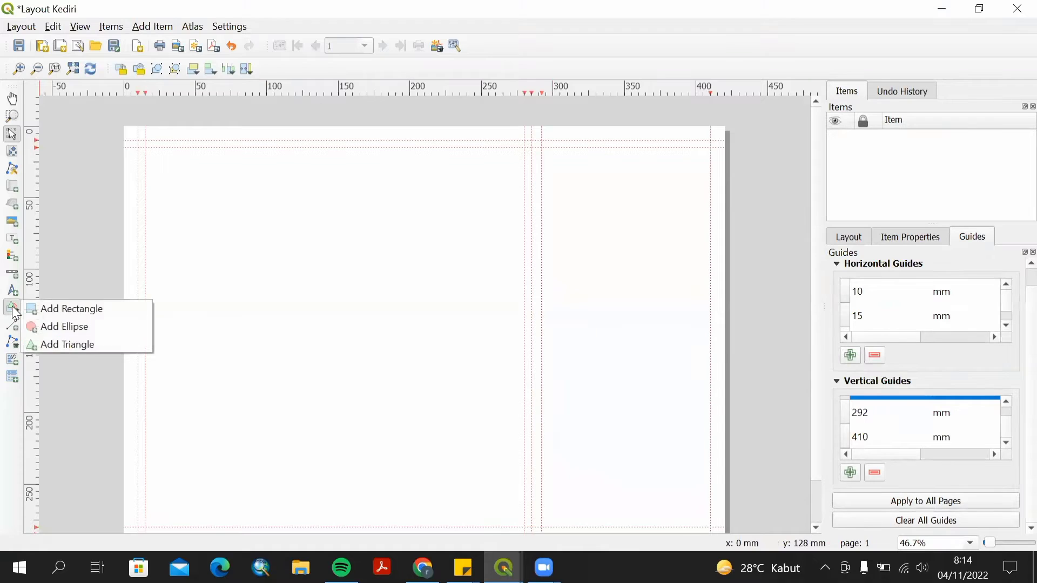
left_click(48, 314)
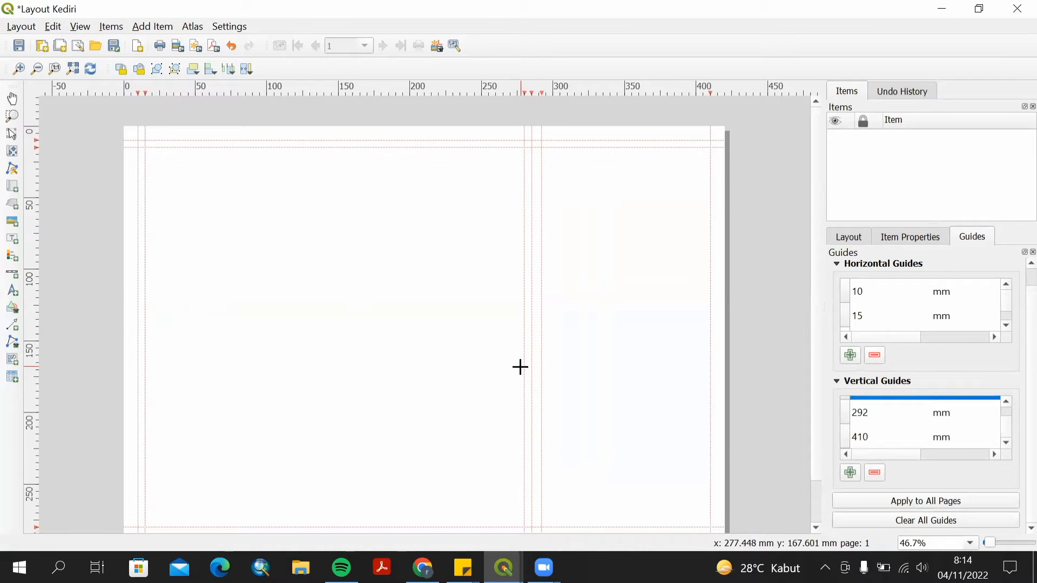
left_click_drag(138, 140, 530, 532)
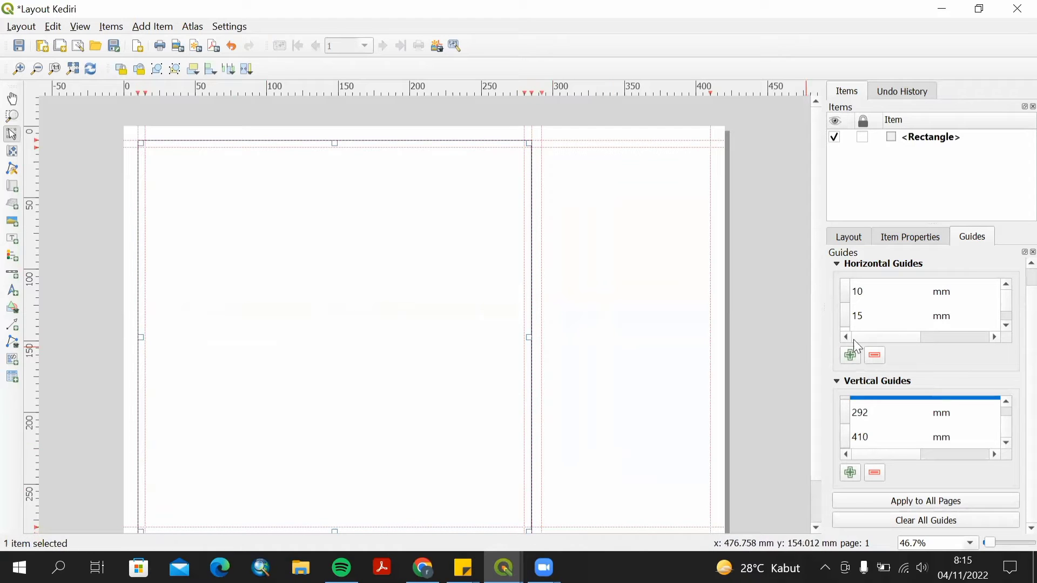
Set the rectangle's simple fill style to No Brush so only its outline shows.
scroll(493, 310, "down", 1)
scroll(513, 329, "up", 1)
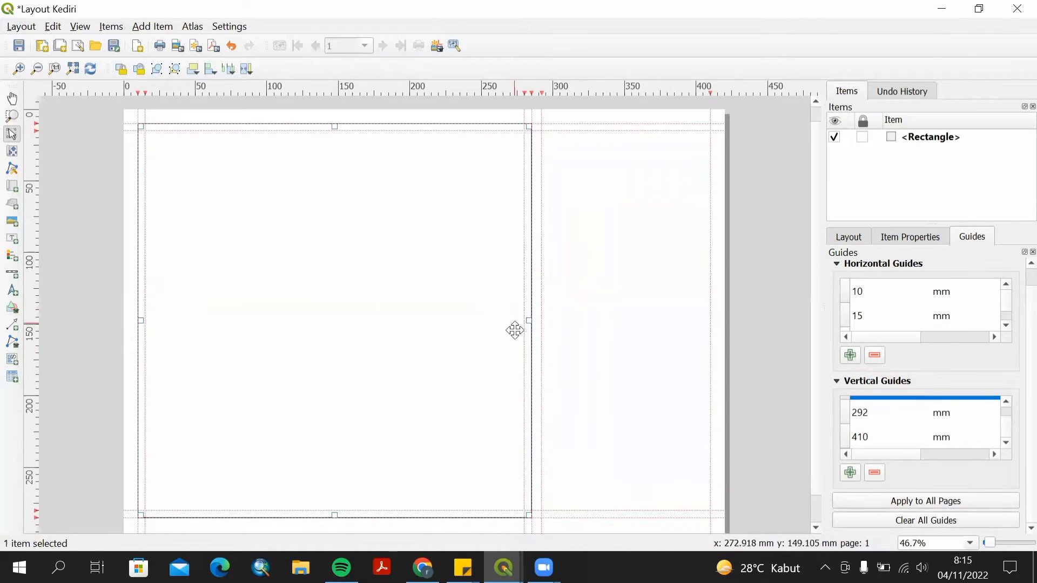
double_click(300, 250)
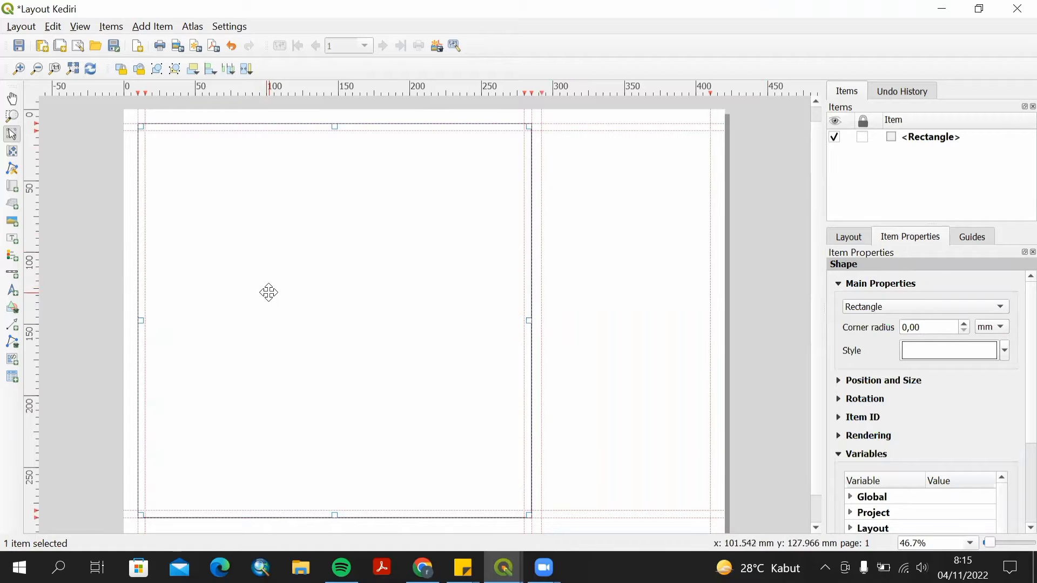
right_click(268, 291)
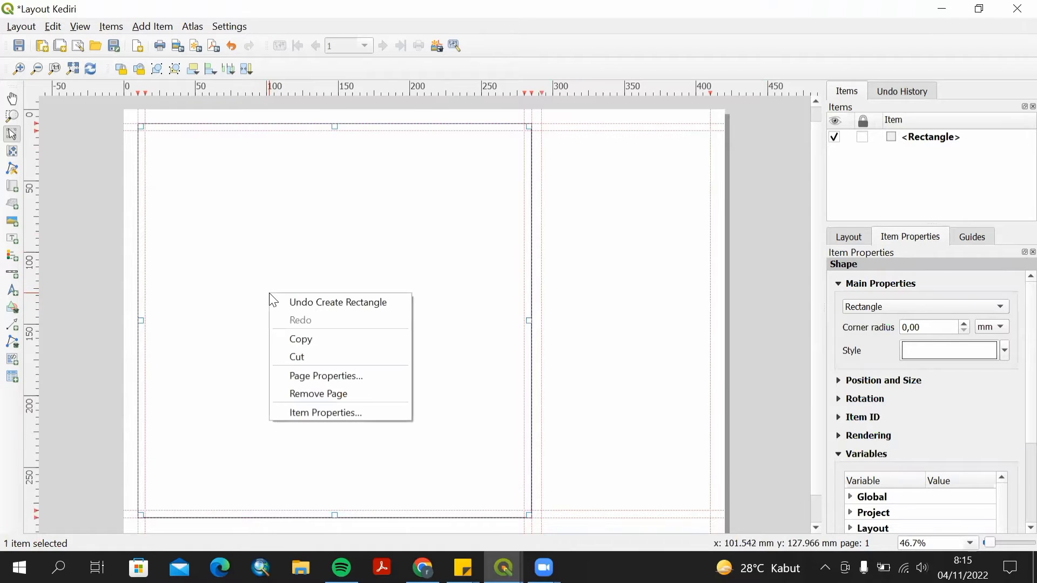
left_click(321, 414)
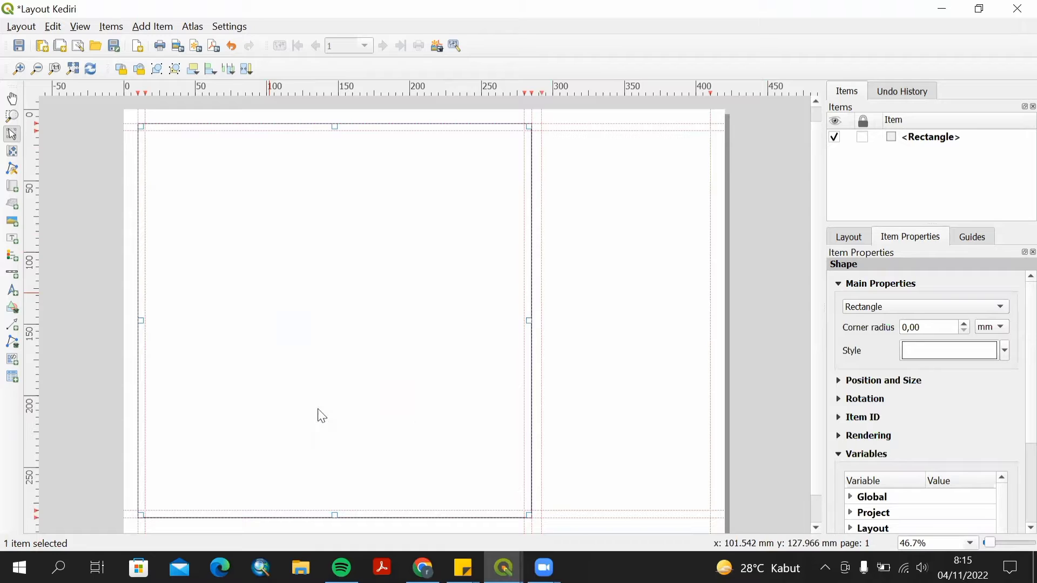
left_click(1005, 350)
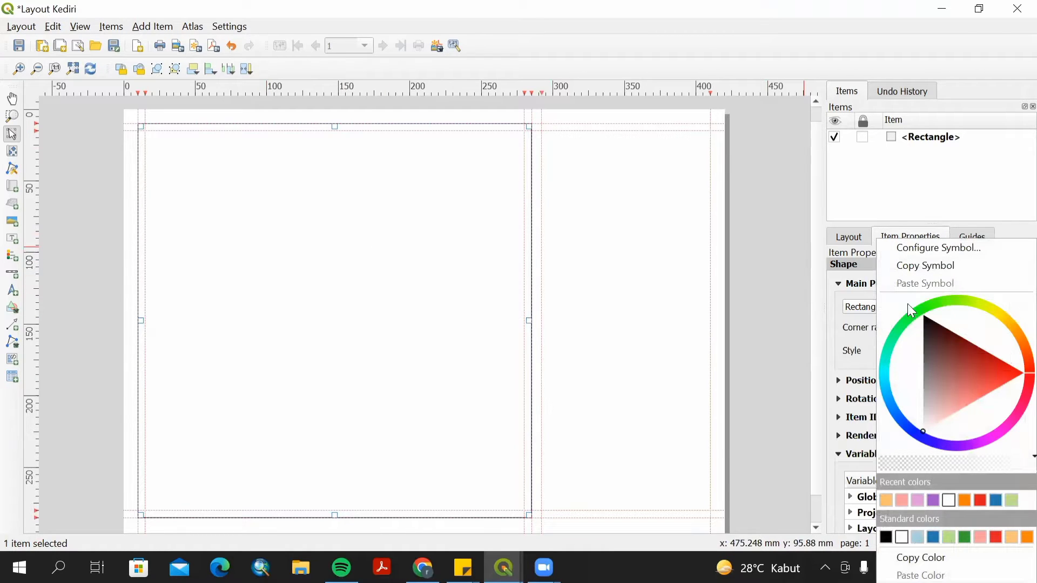
left_click(874, 204)
left_click(997, 352)
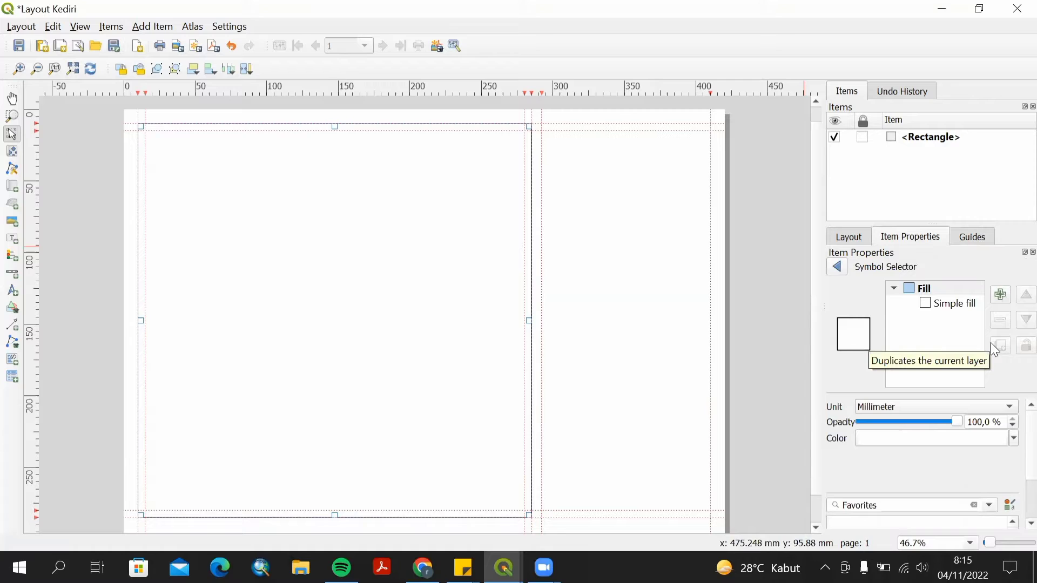
left_click(937, 308)
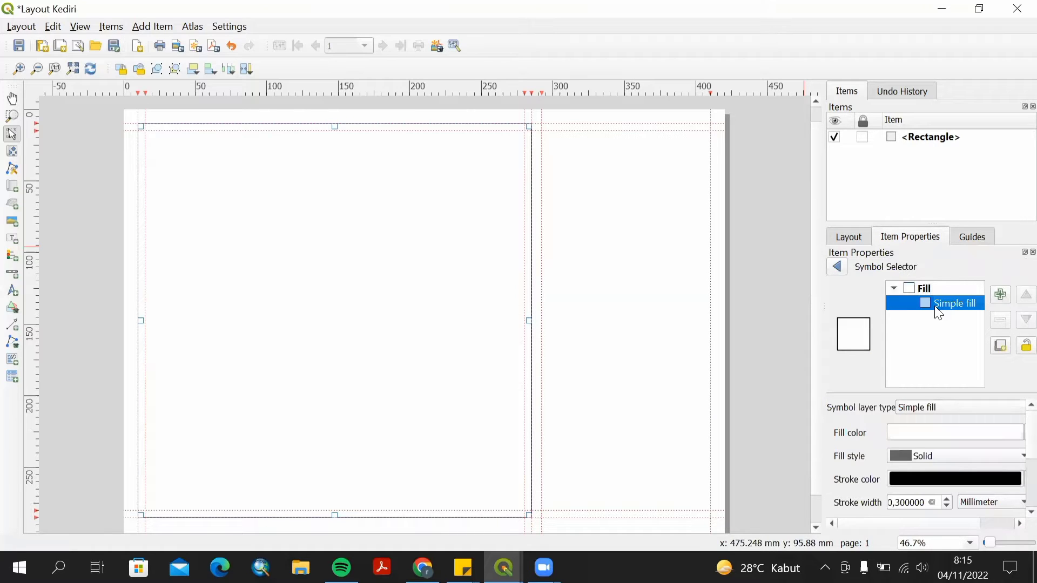
left_click(1011, 456)
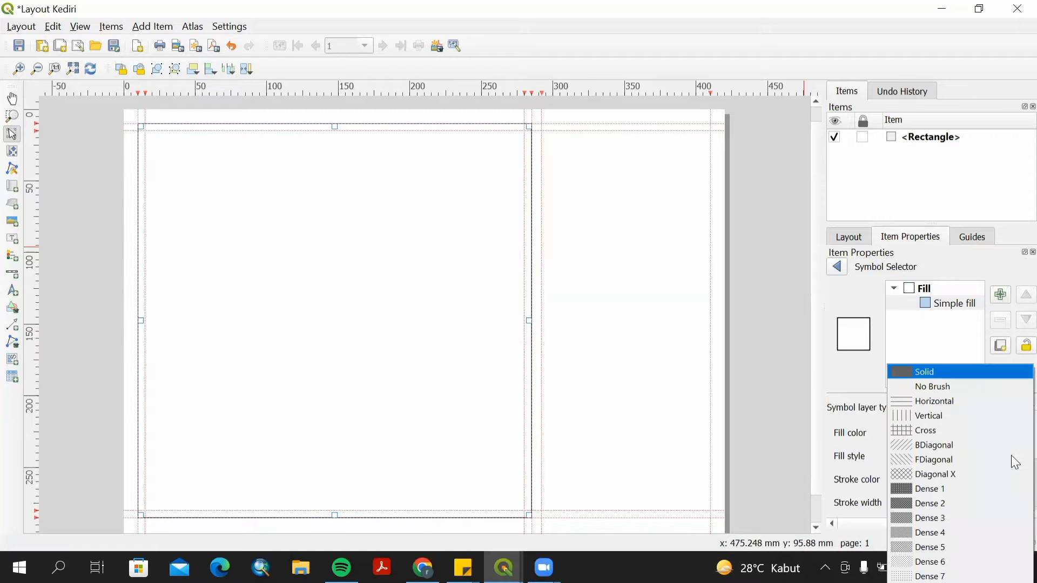
left_click(953, 387)
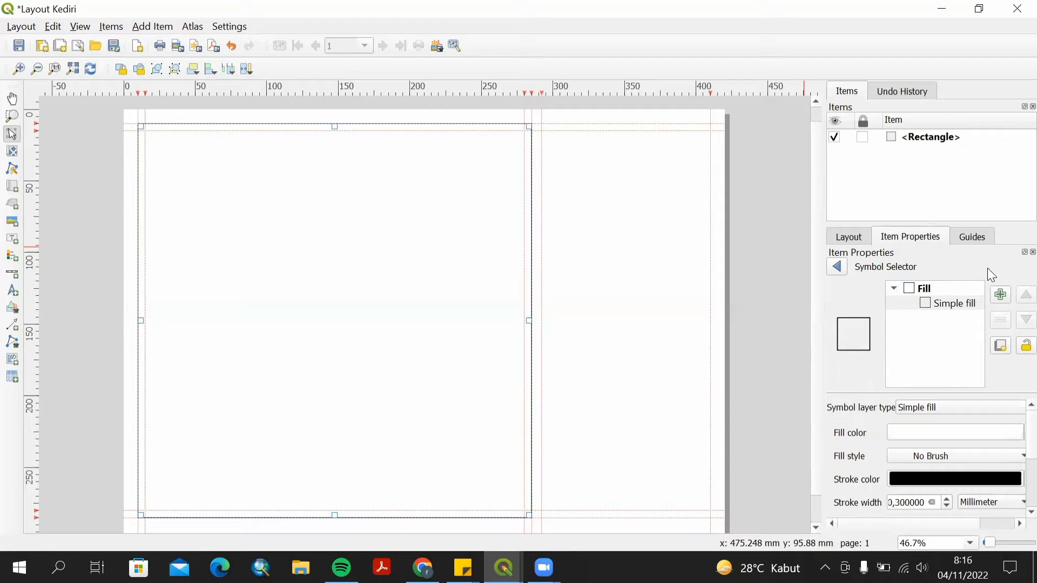
left_click(837, 267)
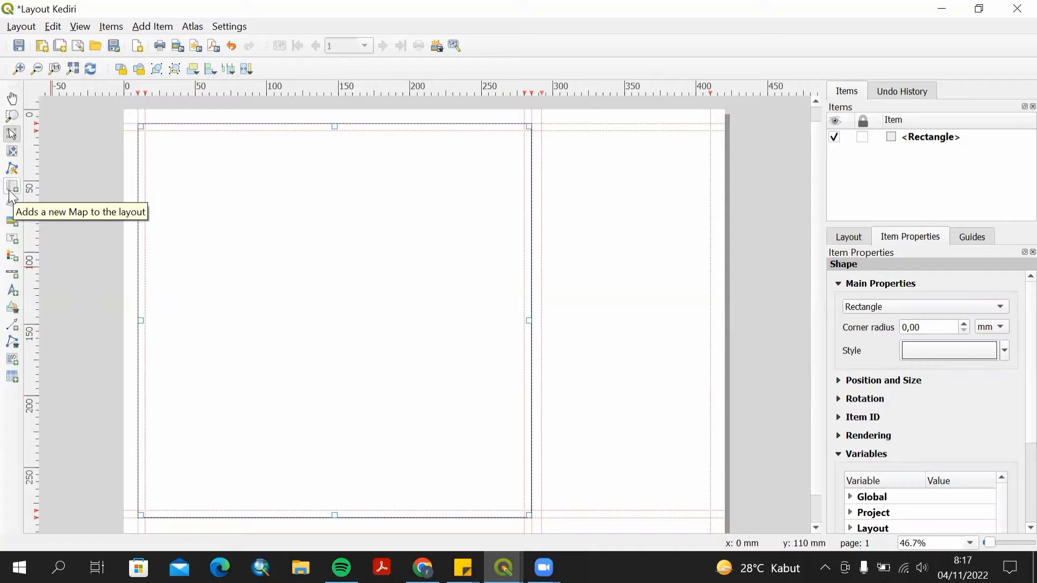
Add a map item inside the border frame, spanning about 15 to 275 mm across and down.
left_click(11, 189)
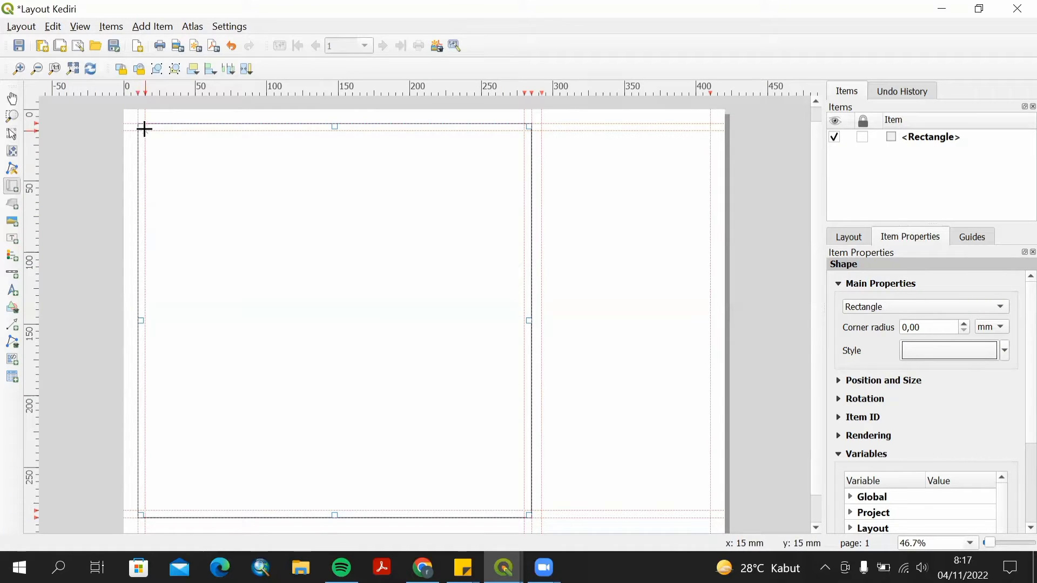
left_click_drag(144, 129, 526, 509)
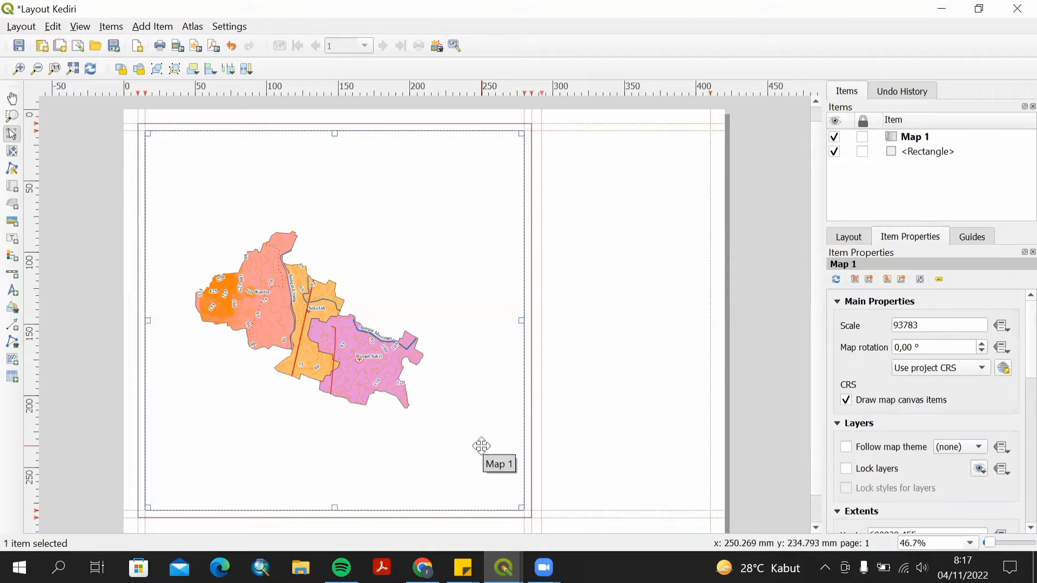
Set the map's CRS to WGS 84 / UTM zone 49S (EPSG:32749).
left_click(1004, 371)
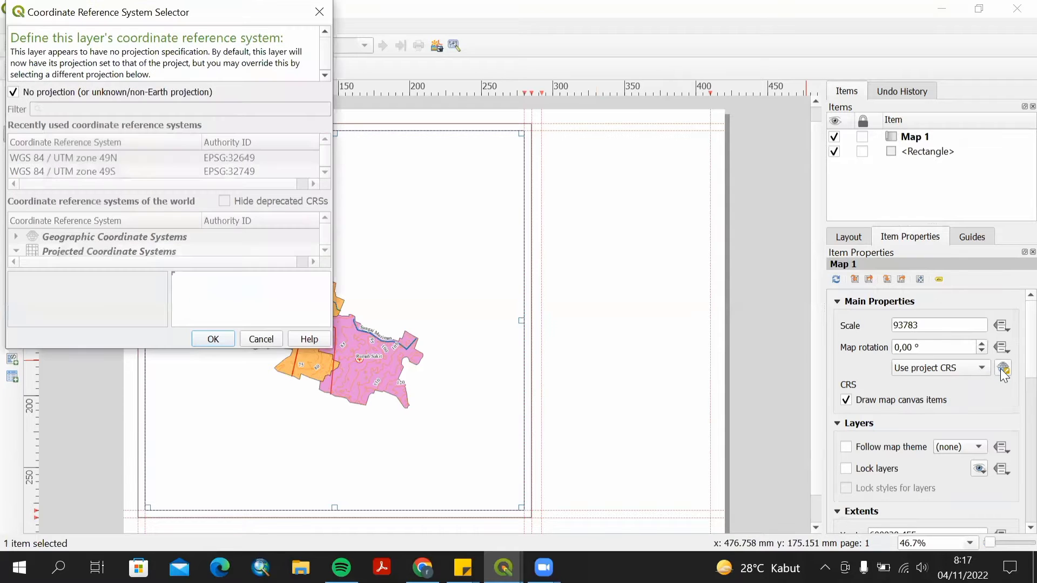
left_click(13, 91)
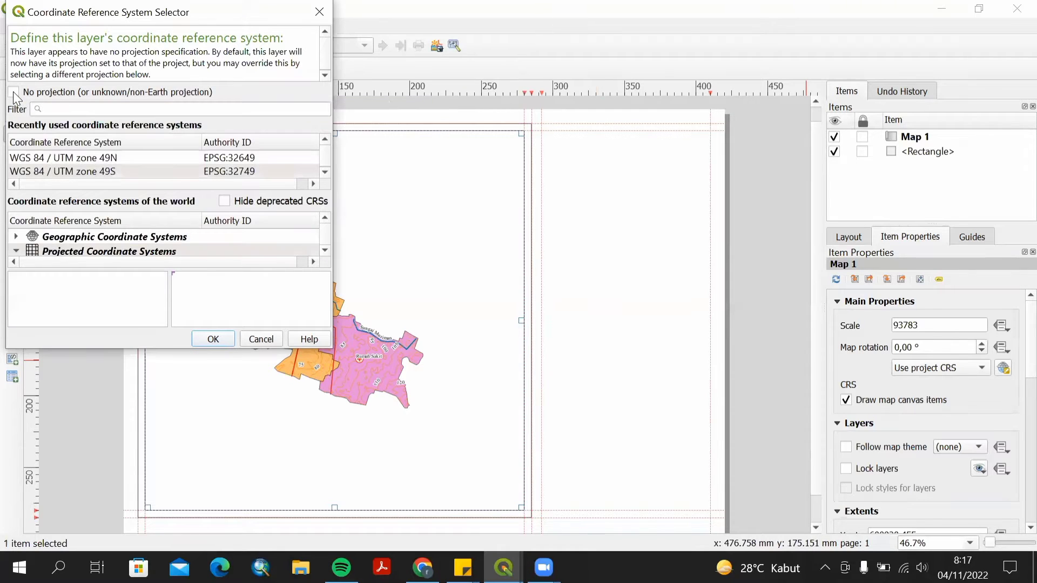
left_click(147, 172)
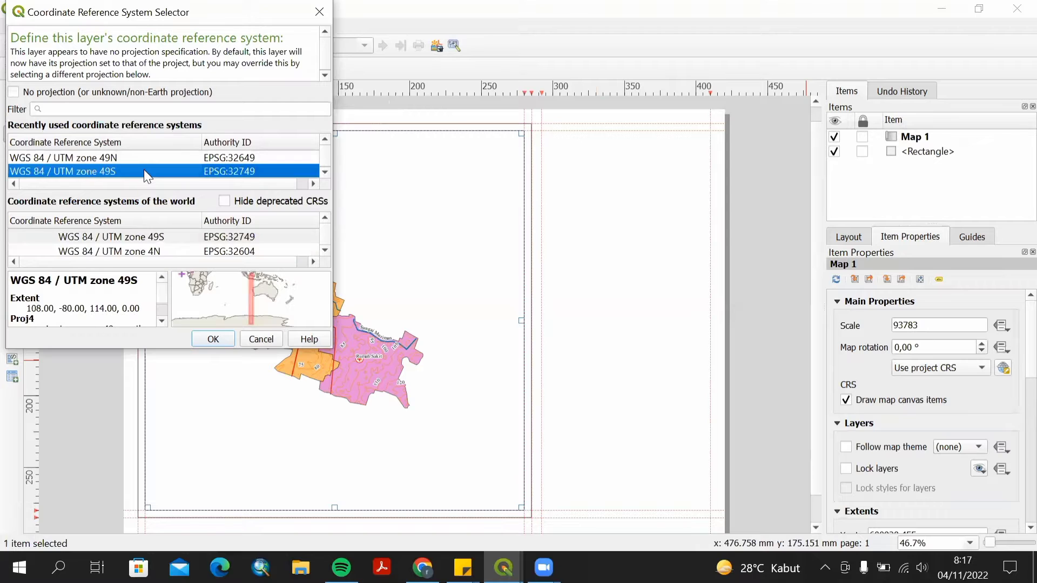
left_click(213, 340)
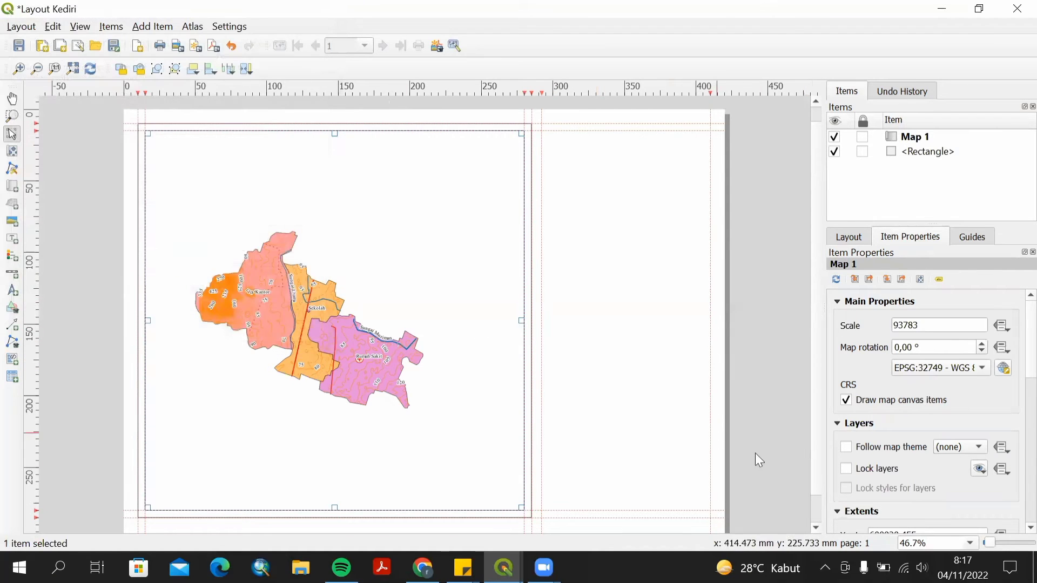
Lock the map's layers and set the map scale to 65000.
left_click(848, 469)
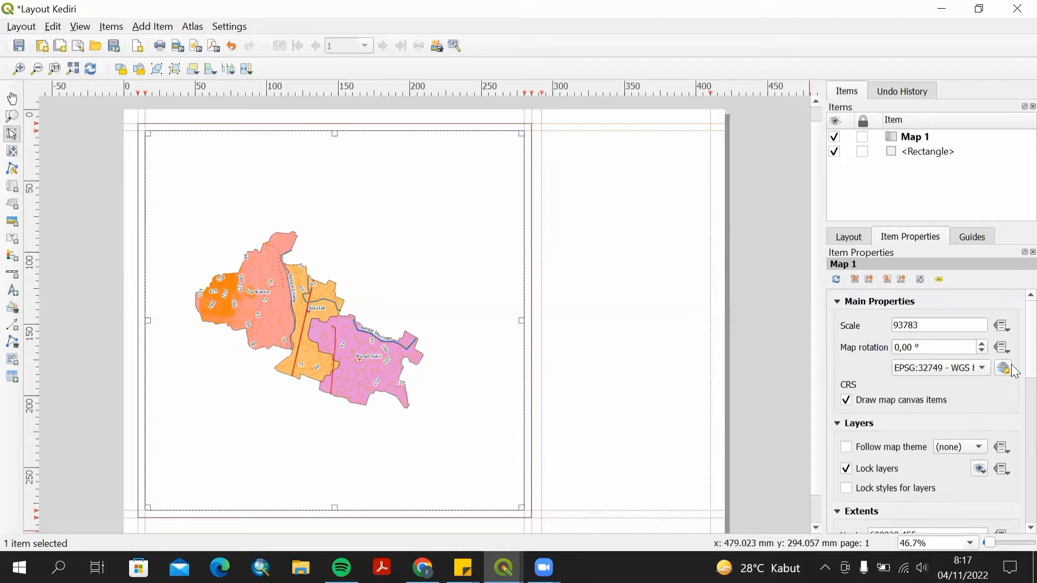
scroll(1016, 372, "down", 6)
scroll(1015, 378, "up", 4)
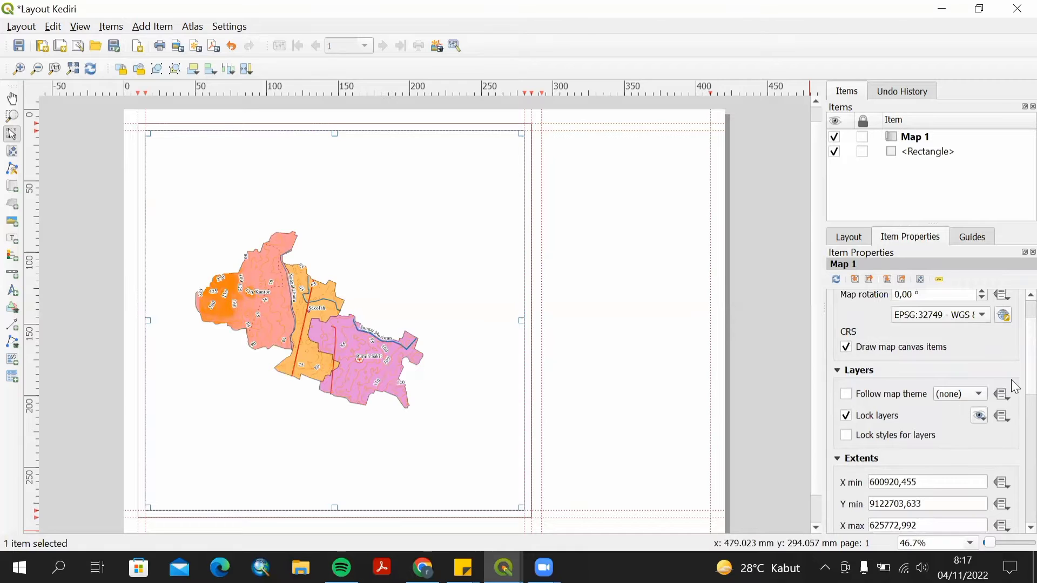
scroll(1015, 378, "up", 2)
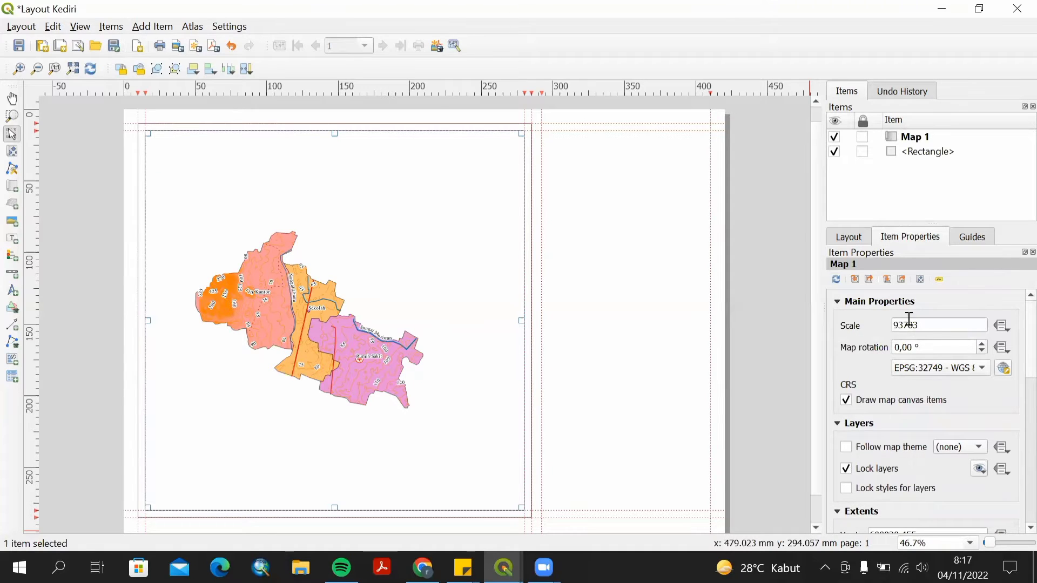
left_click(942, 324)
left_click_drag(934, 324, 891, 326)
type("65000")
left_click(1011, 406)
Add a grid to the map, open its properties, and set the grid type to Cross.
scroll(1011, 384, "down", 3)
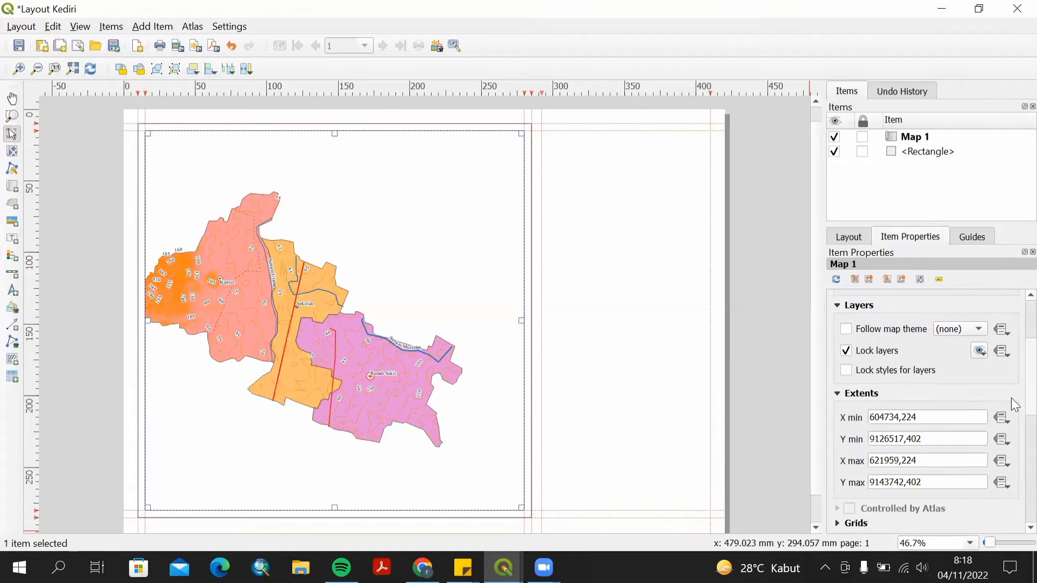
scroll(1013, 404, "down", 3)
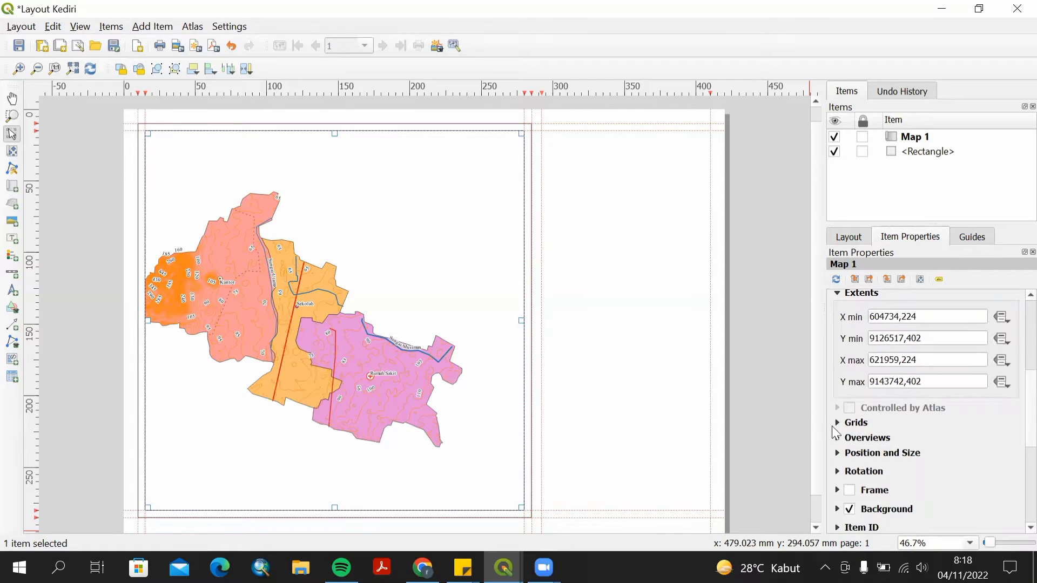
left_click(837, 425)
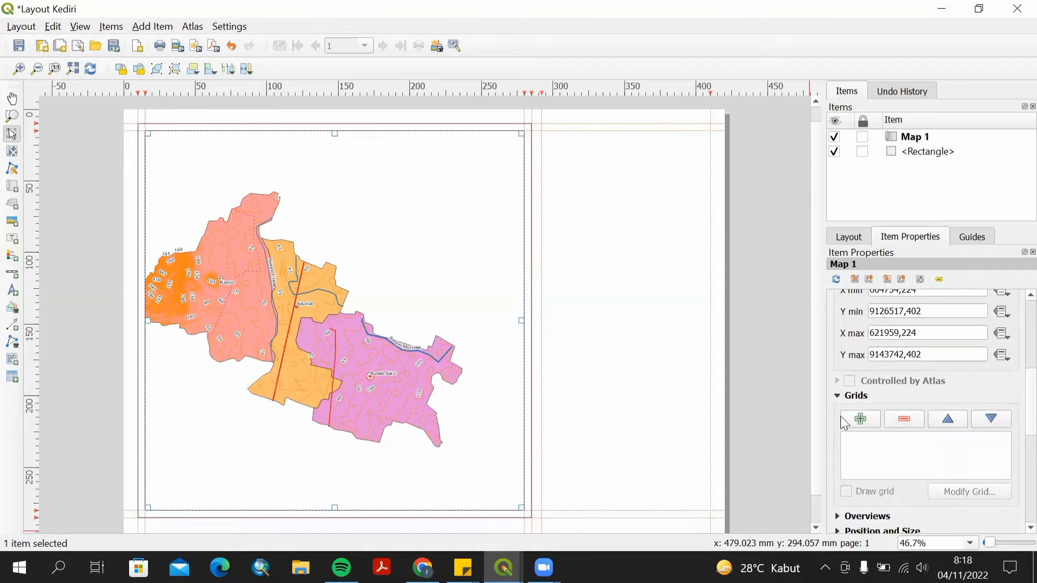
left_click(860, 420)
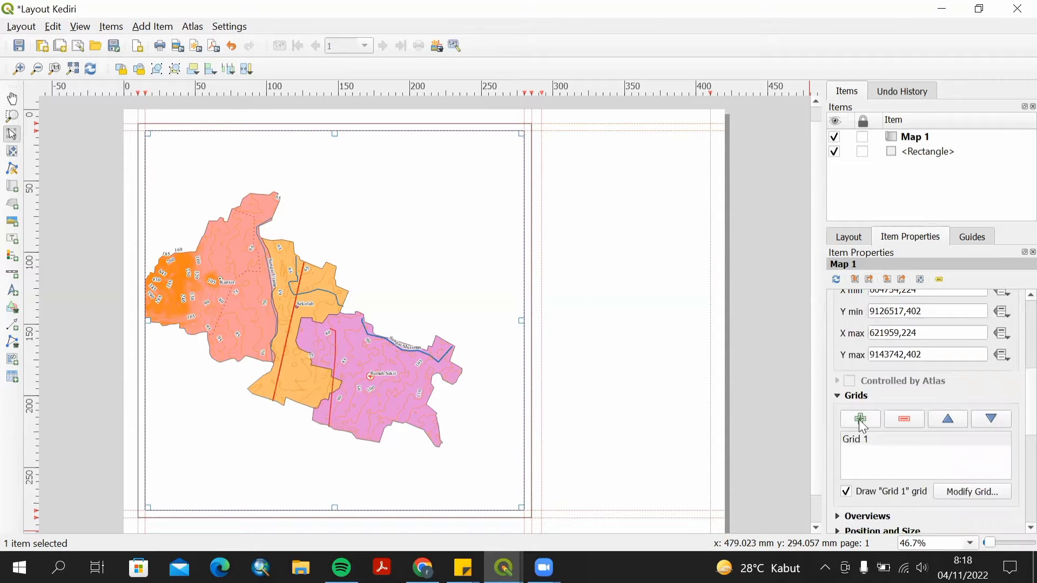
left_click(954, 501)
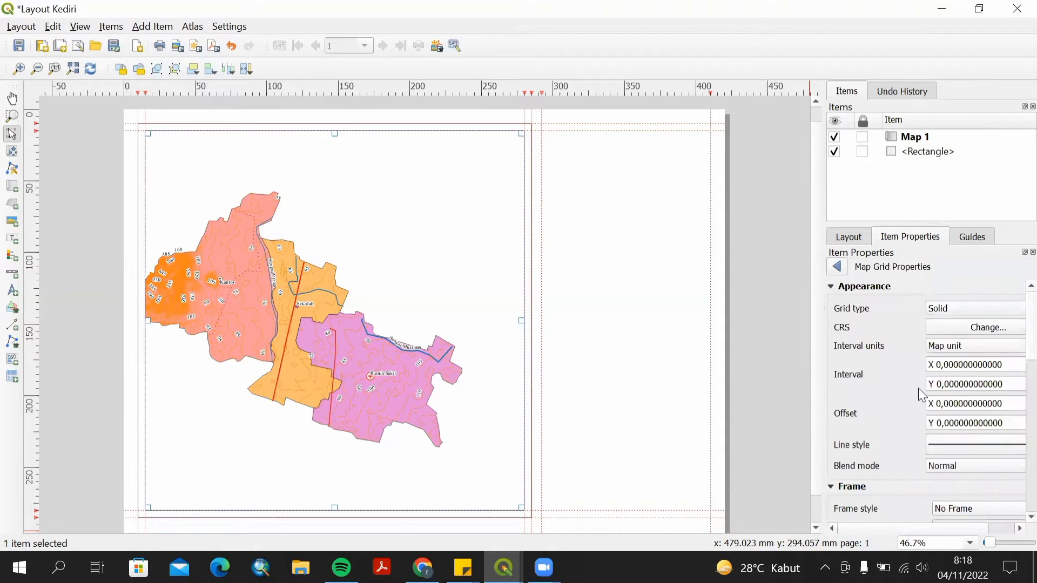
left_click(955, 313)
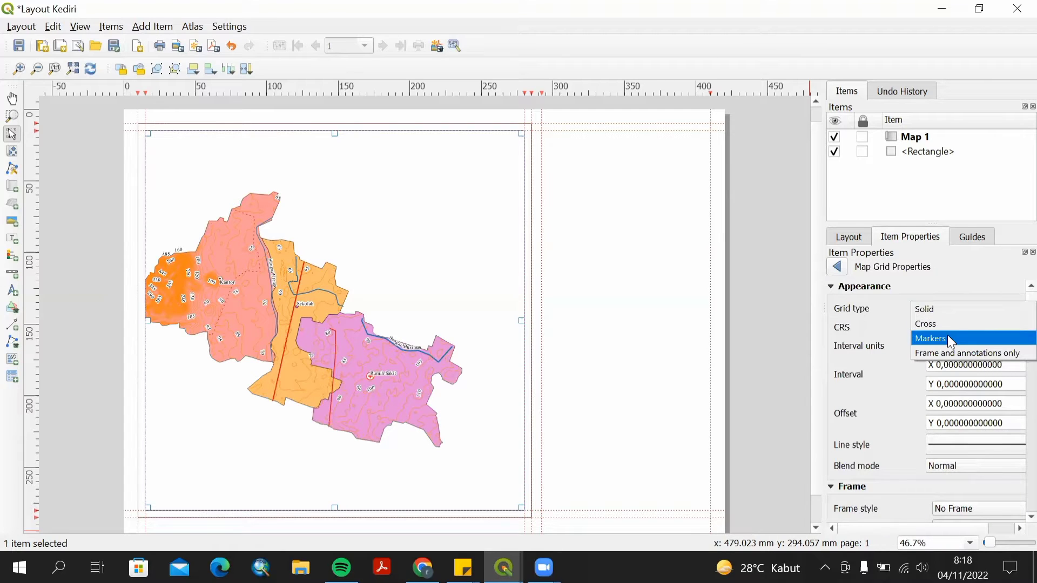
left_click(952, 325)
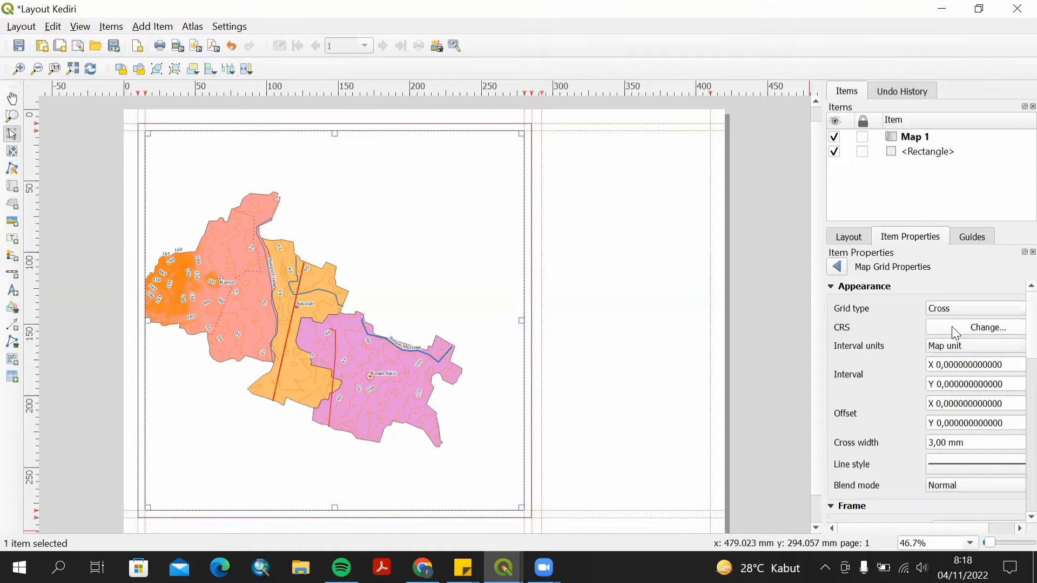
Set the grid's CRS to WGS 84 / UTM zone 49S (EPSG:32749).
left_click(953, 328)
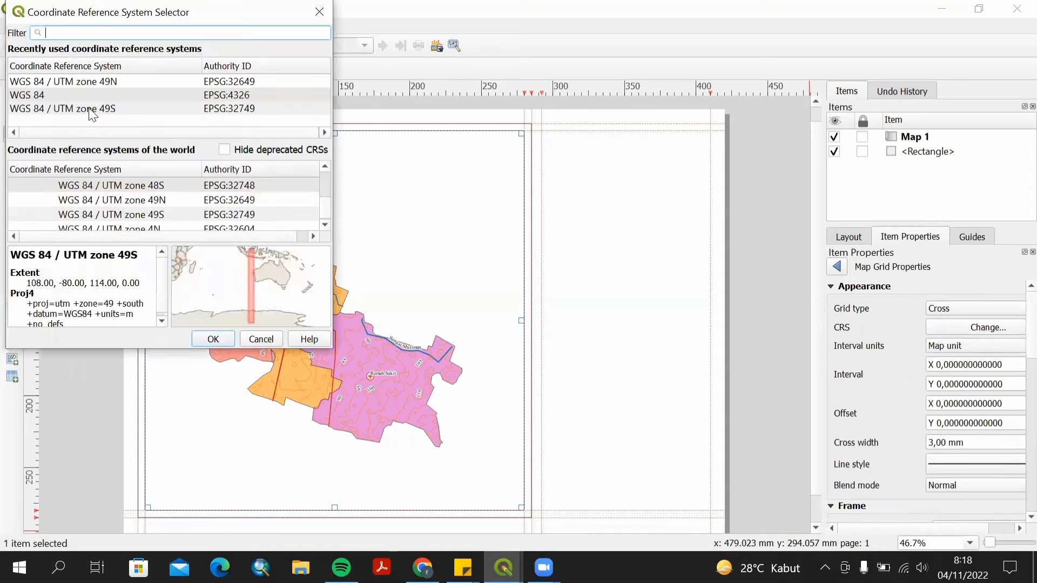
left_click(219, 109)
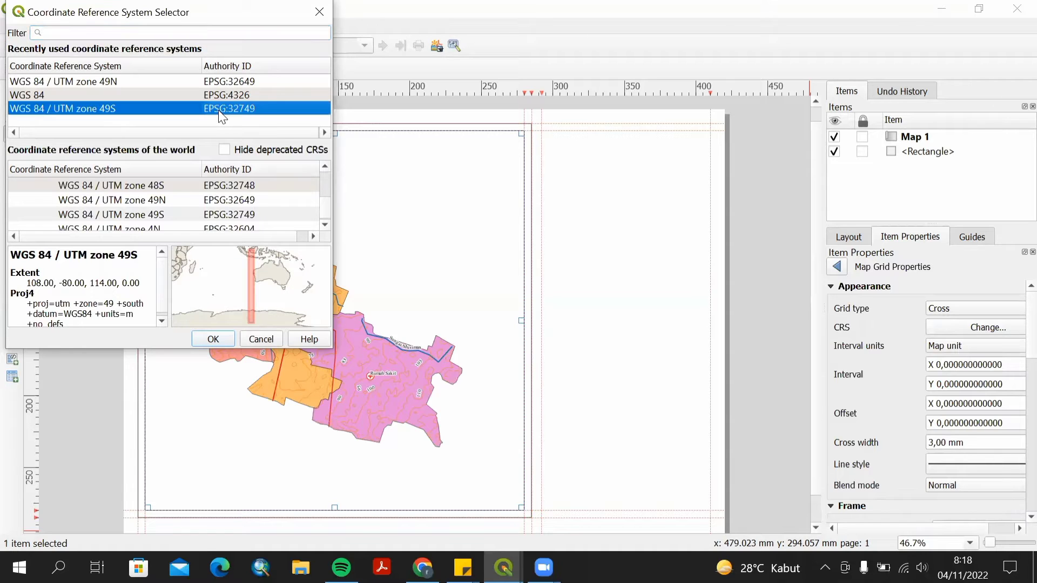
left_click(213, 338)
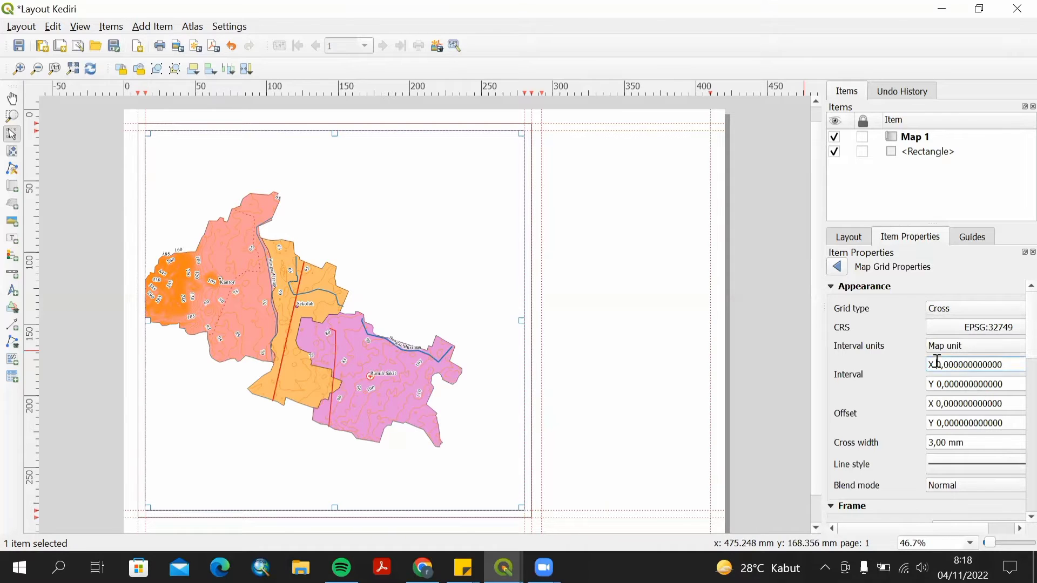
Set the grid interval to 4000 map units for both X and Y.
mouse_move(938, 364)
left_mouse_down()
mouse_move(955, 364)
mouse_move(940, 362)
left_mouse_up()
type("4000")
left_click(942, 384)
key("BackSpace")
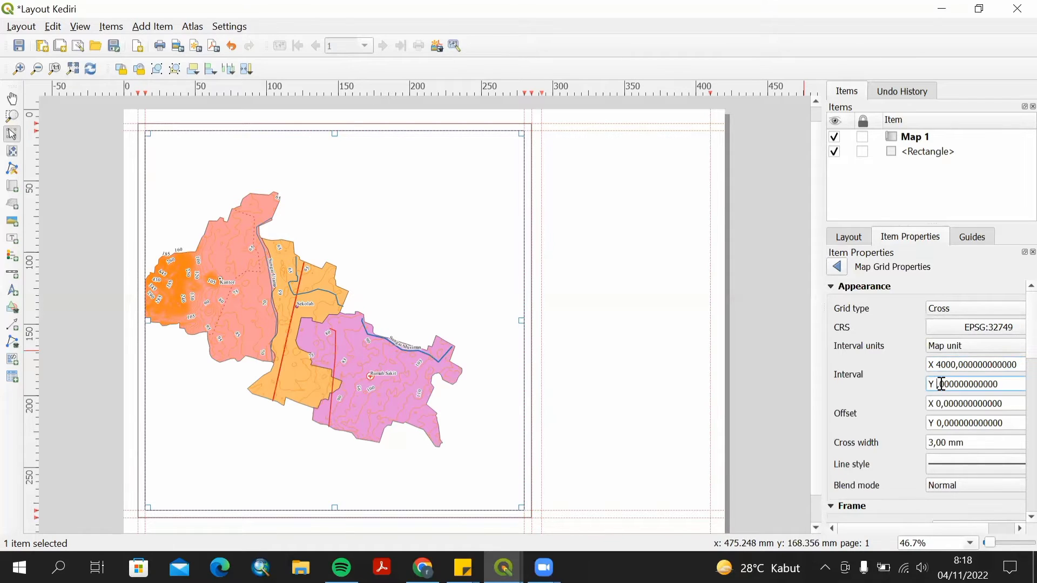
type("4000")
left_click(942, 404)
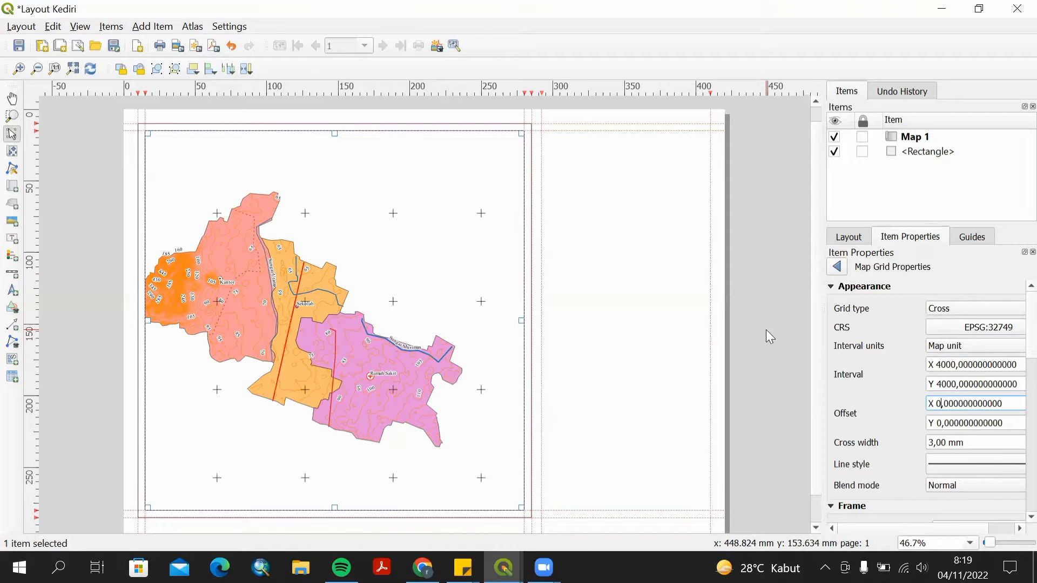
Enable grid coordinate annotations and set the left-side annotations to Vertical ascending.
scroll(917, 456, "down", 2)
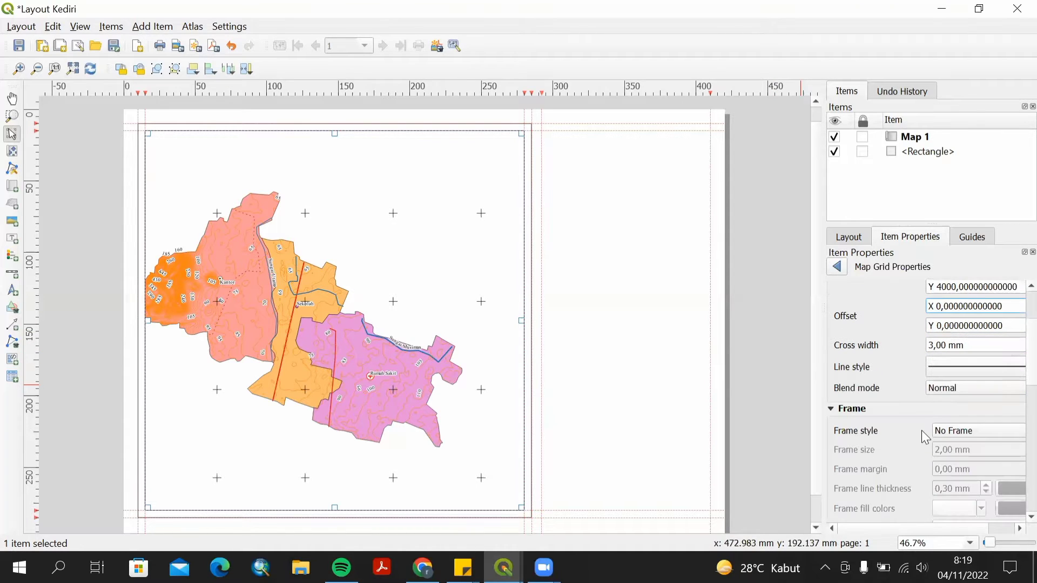
scroll(921, 430, "down", 5)
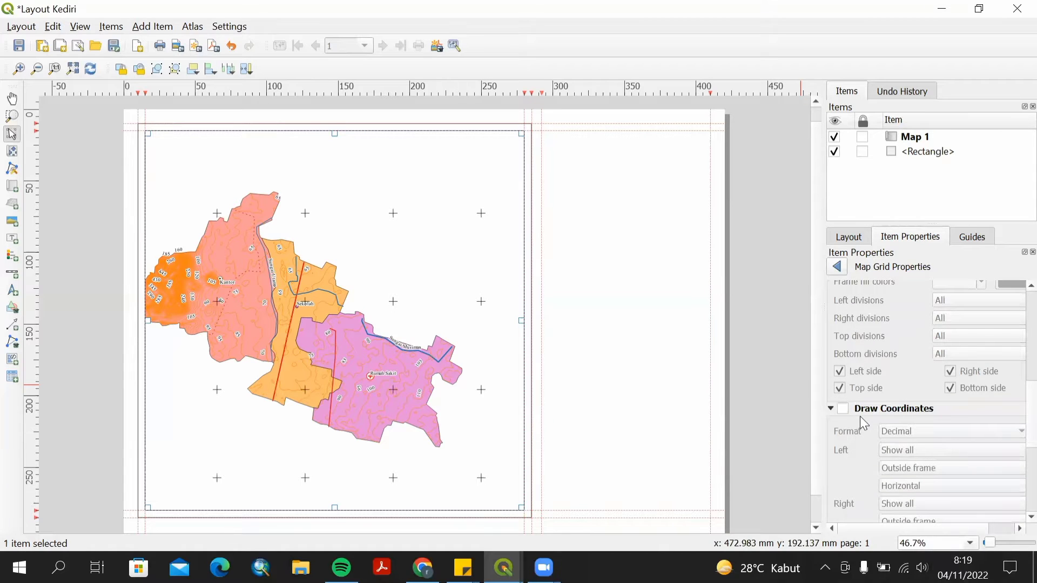
left_click(844, 409)
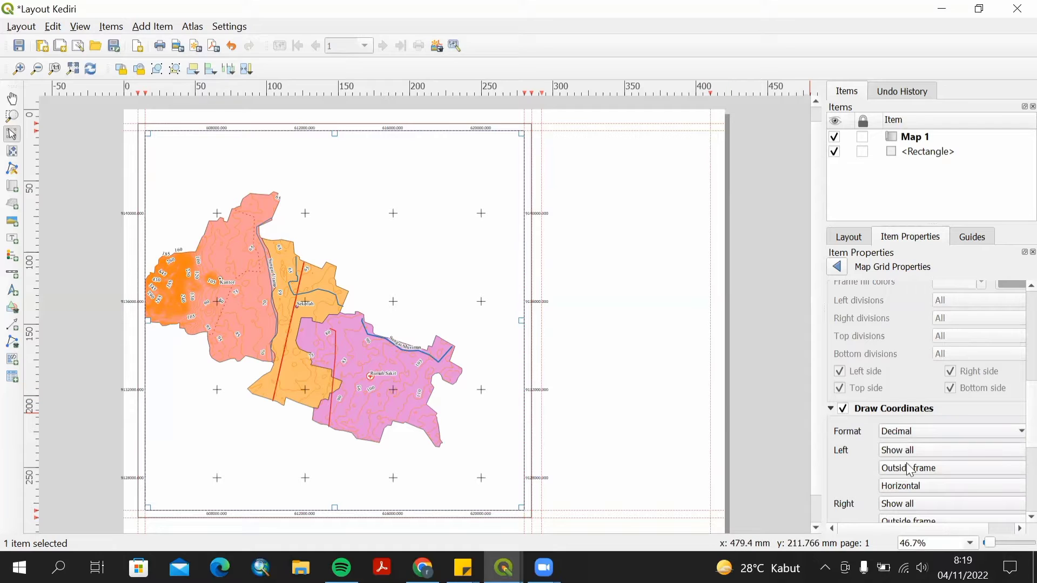
left_click(961, 494)
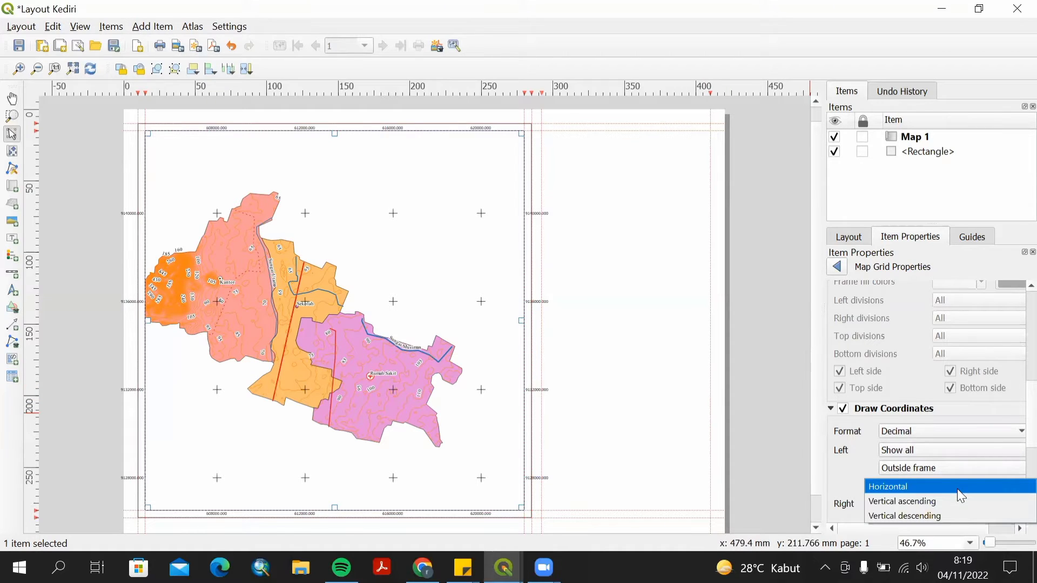
left_click(955, 507)
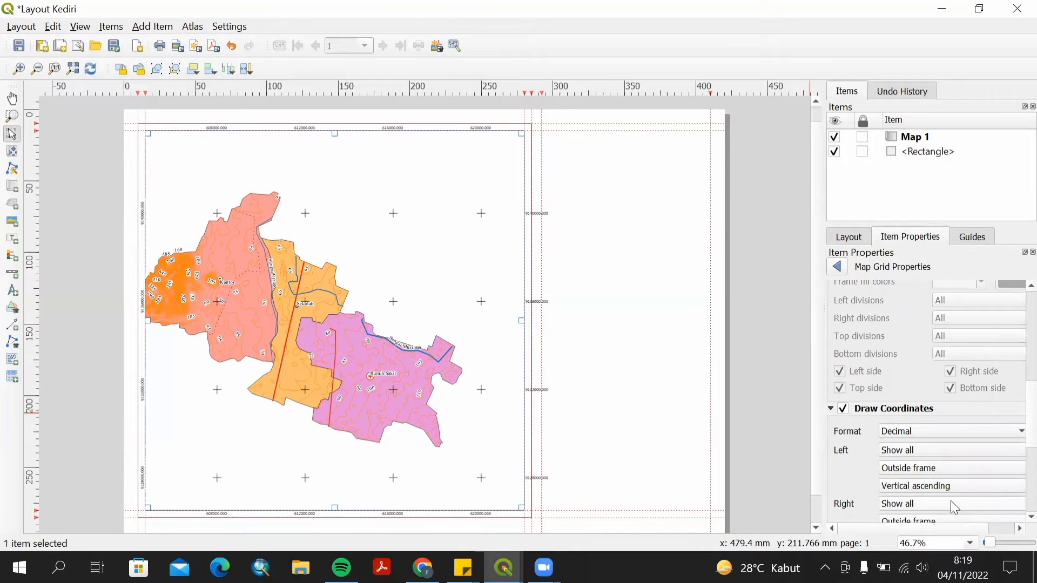
Set the right-side coordinate annotations to Vertical ascending.
scroll(949, 501, "up", 1)
scroll(1015, 445, "down", 5)
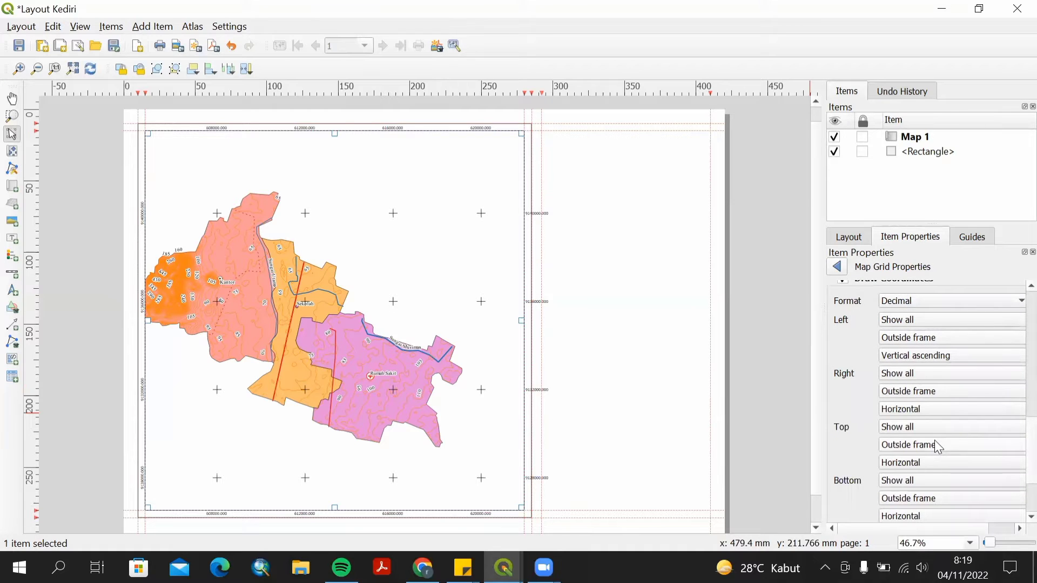
left_click(938, 414)
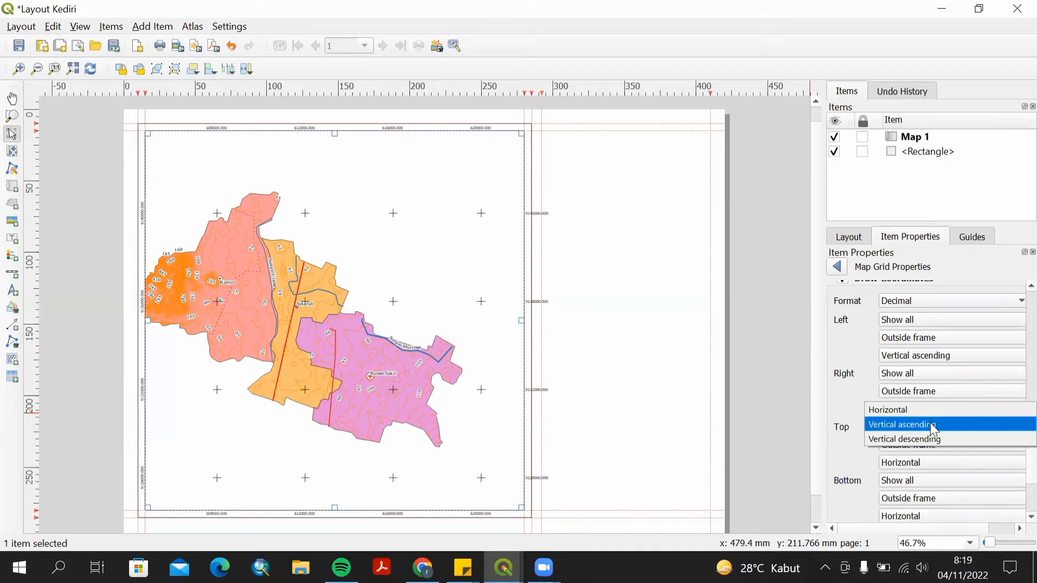
left_click(936, 427)
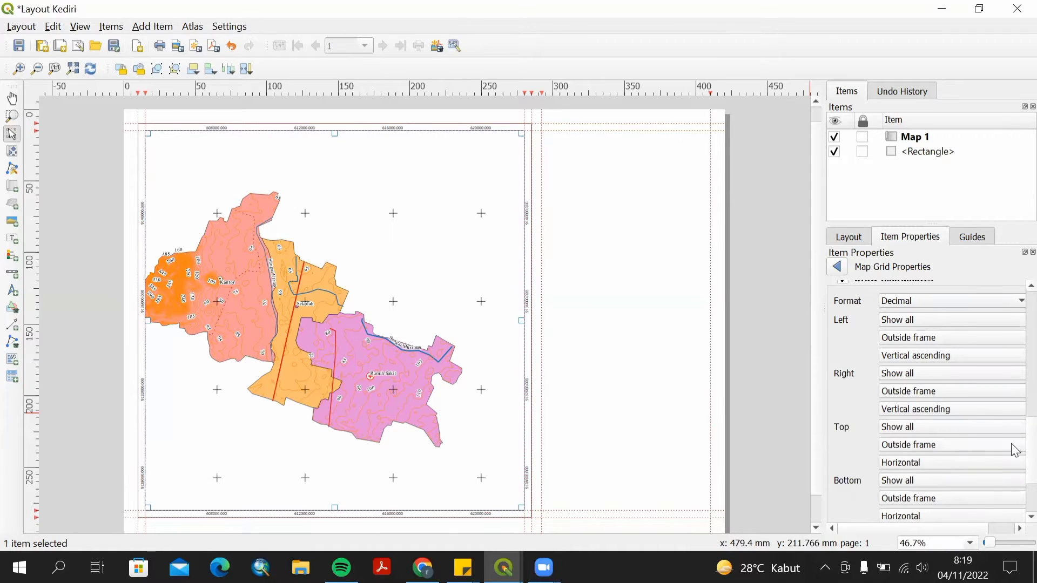
Set the grid annotation font to Times New Roman.
scroll(1011, 469, "down", 2)
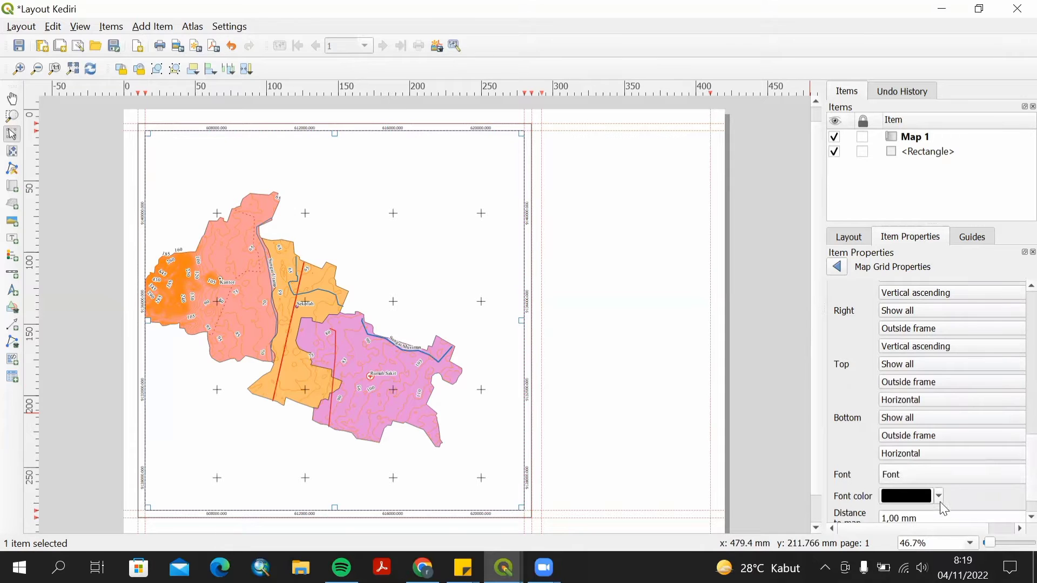
left_click(942, 478)
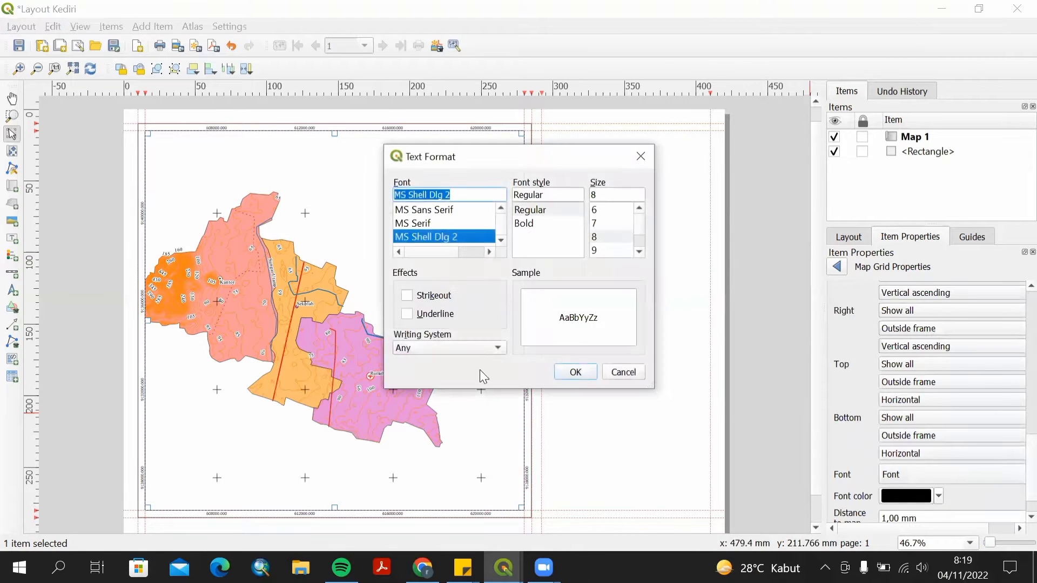
type("ti")
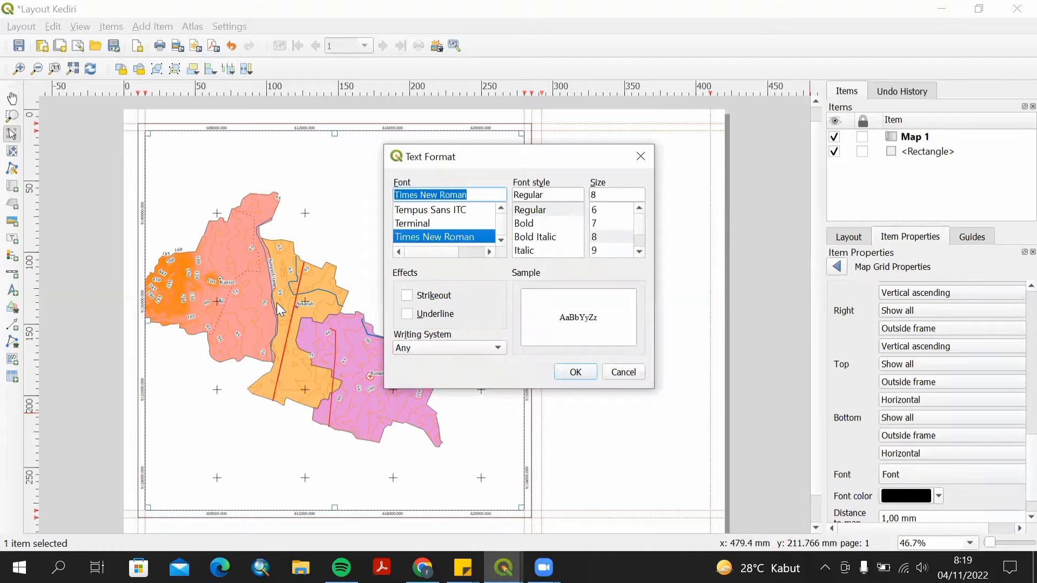
key("Return")
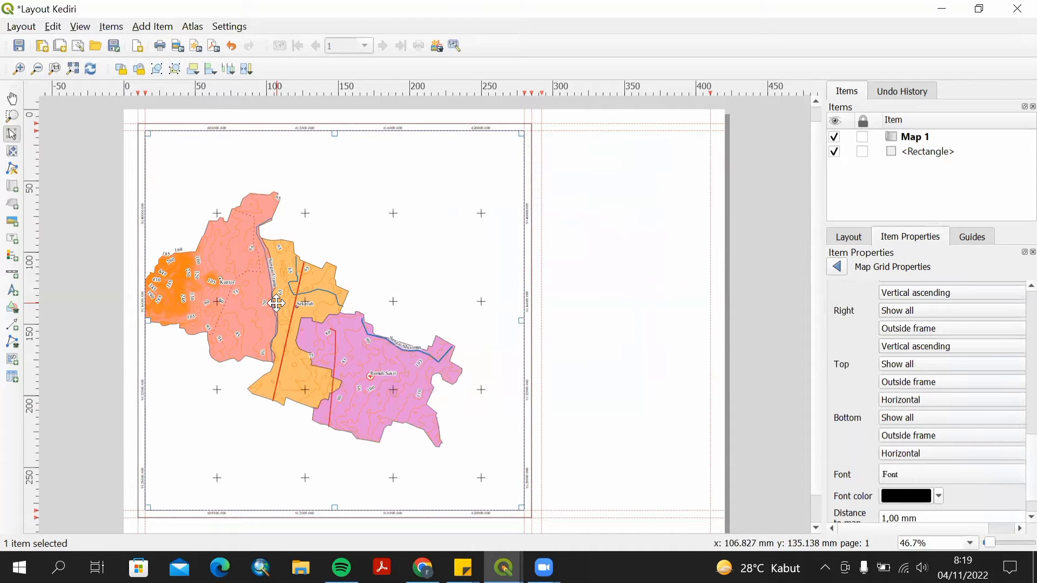
Set the coordinate precision of the grid annotations to 0.
scroll(898, 508, "down", 1)
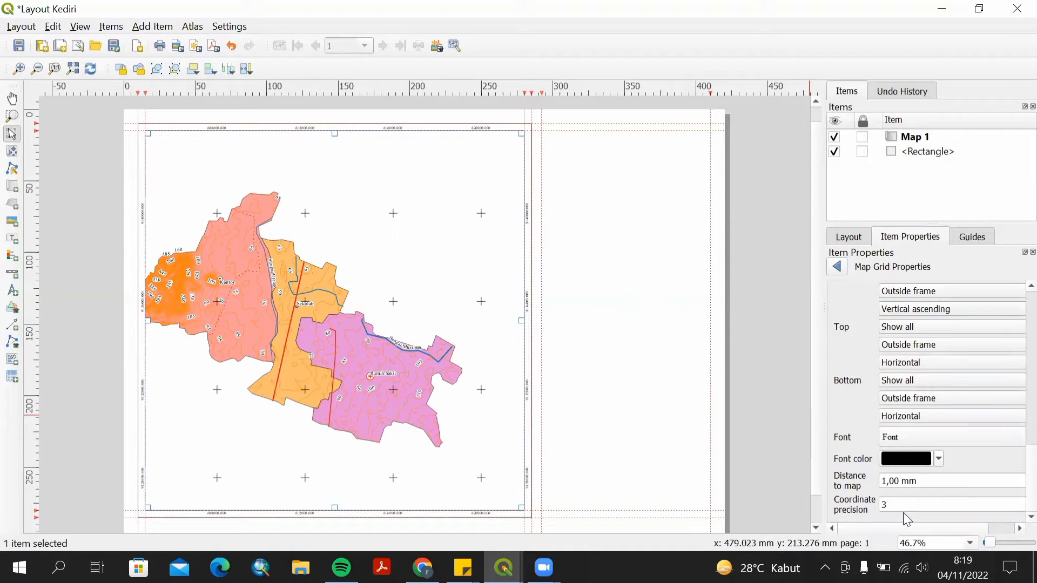
double_click(883, 505)
type("0")
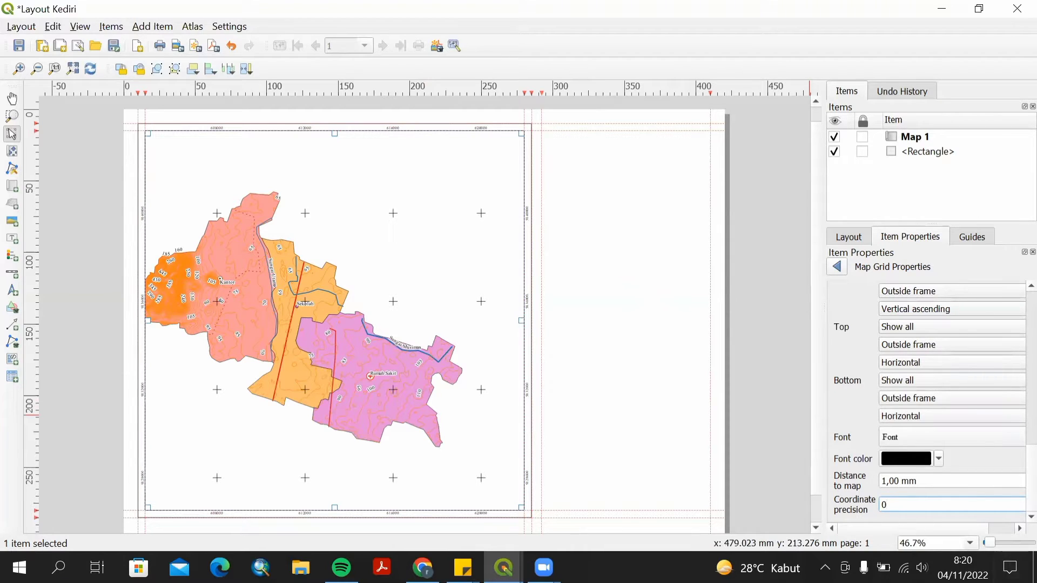
Return from the grid settings to the map item's properties and enable the map's frame.
scroll(1011, 477, "up", 5)
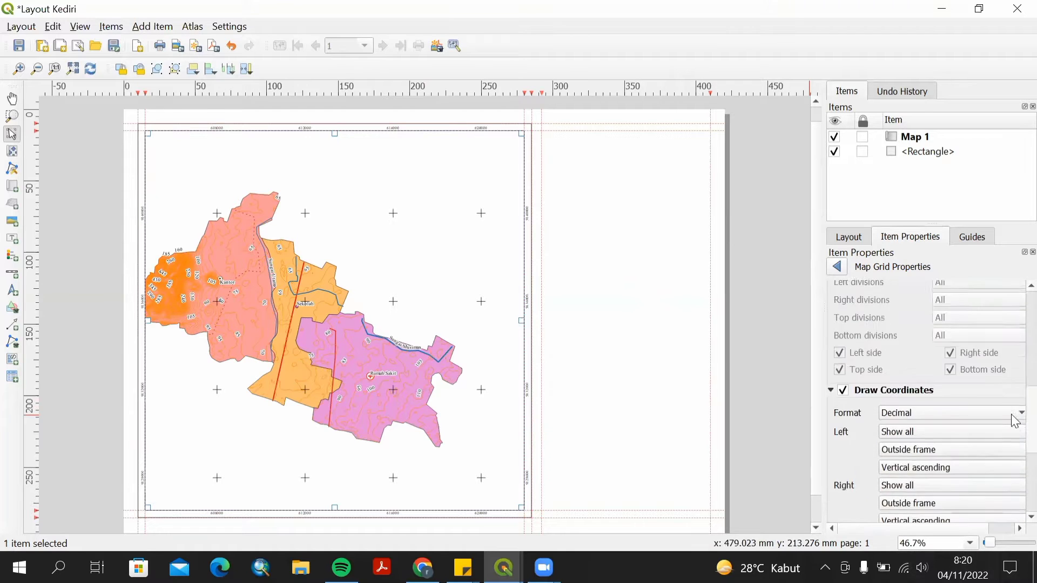
scroll(1013, 411, "up", 3)
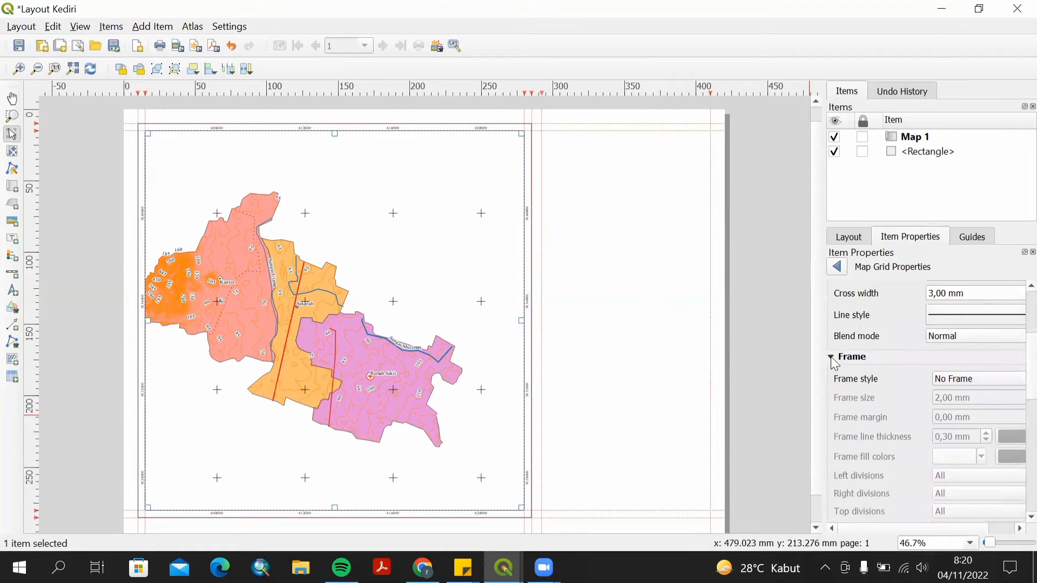
left_click(832, 358)
left_click(831, 357)
left_click(837, 267)
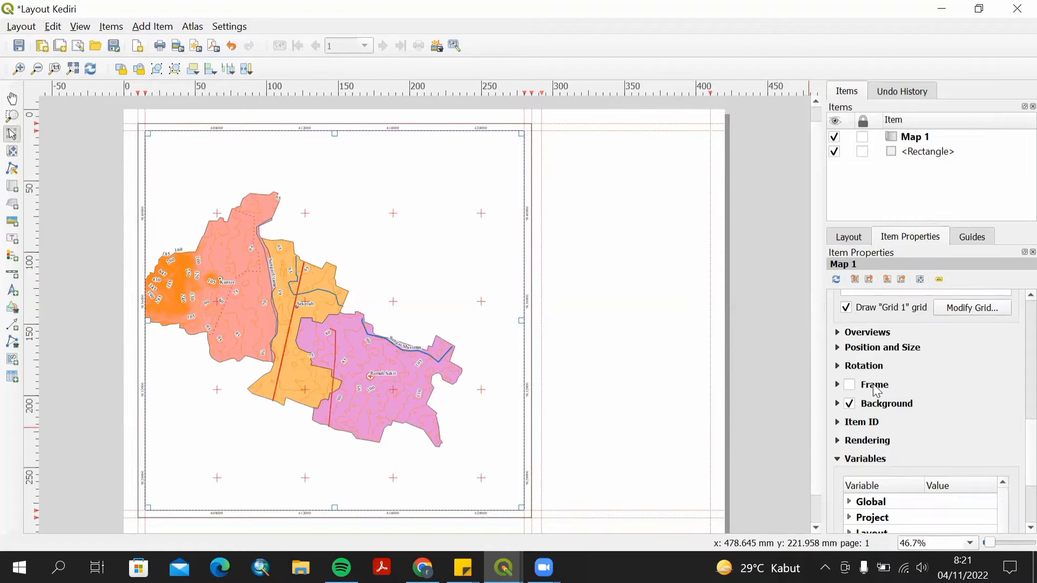
left_click(850, 385)
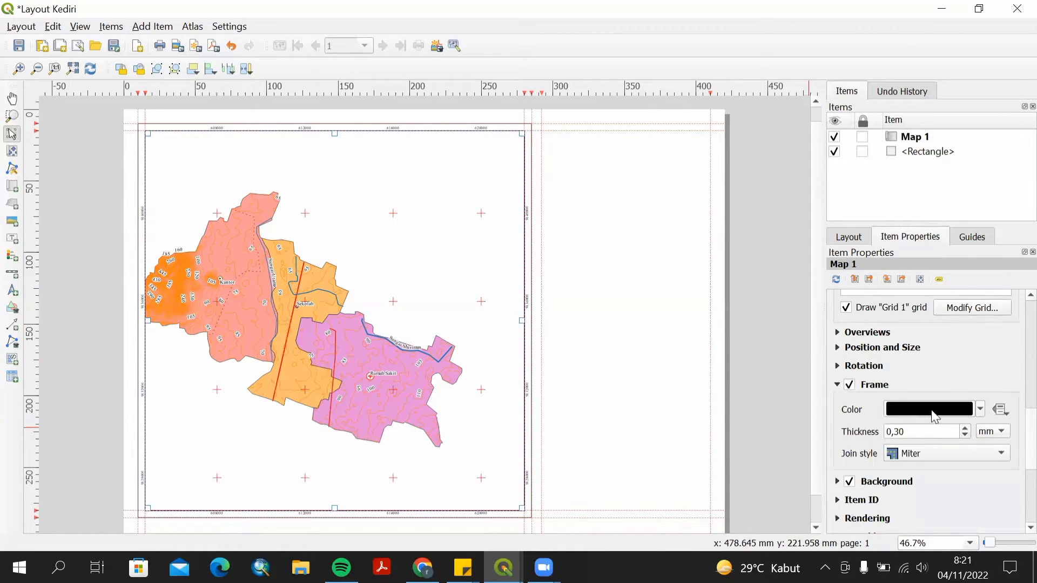
Draw a tall rectangle filling the side panel to the right of the map between the guides.
left_click(13, 308)
left_click(60, 309)
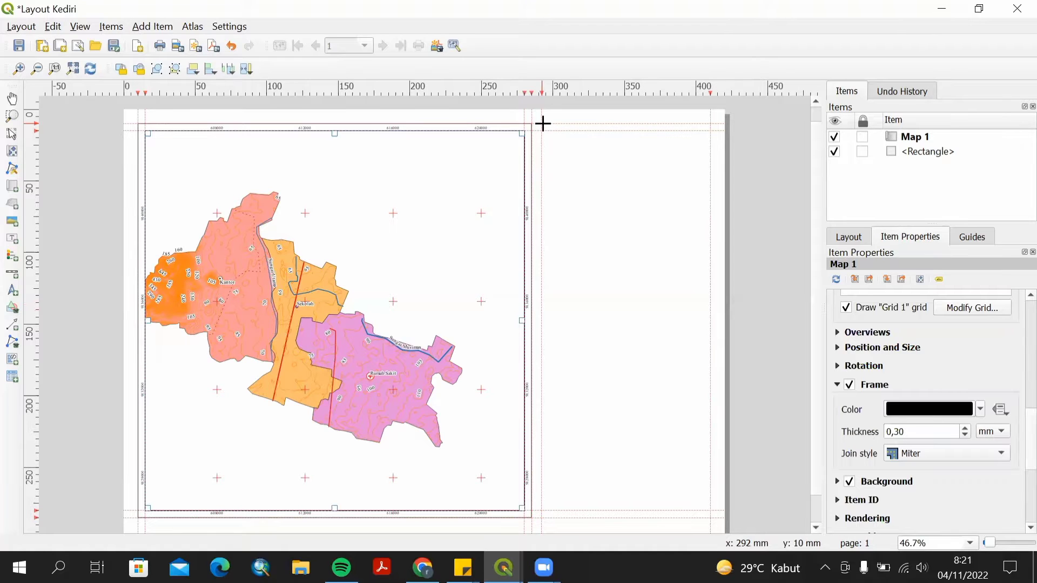
left_click_drag(543, 124, 713, 519)
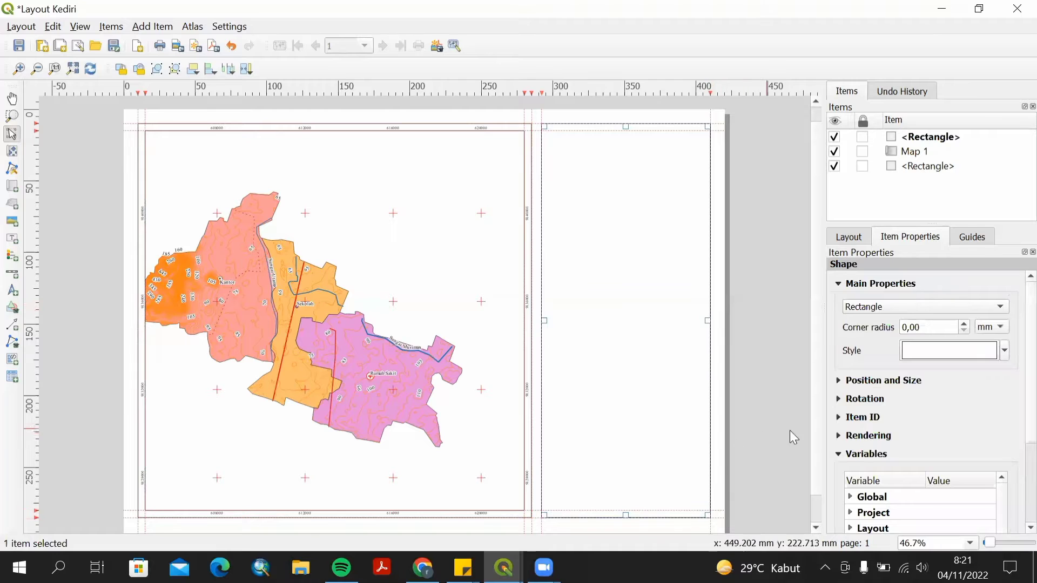
Set the new rectangle's fill style to No Brush.
right_click(596, 325)
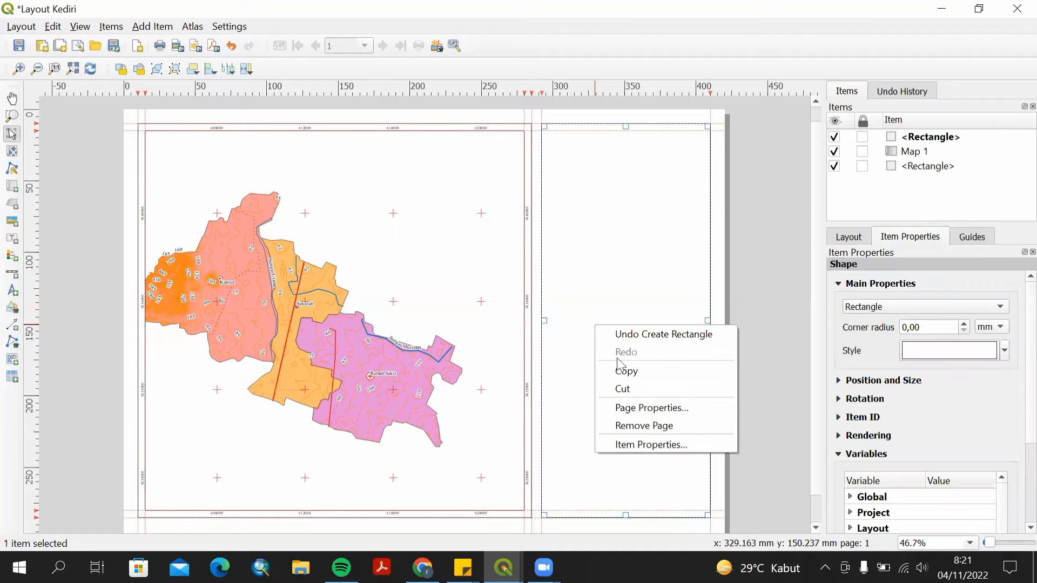
left_click(677, 450)
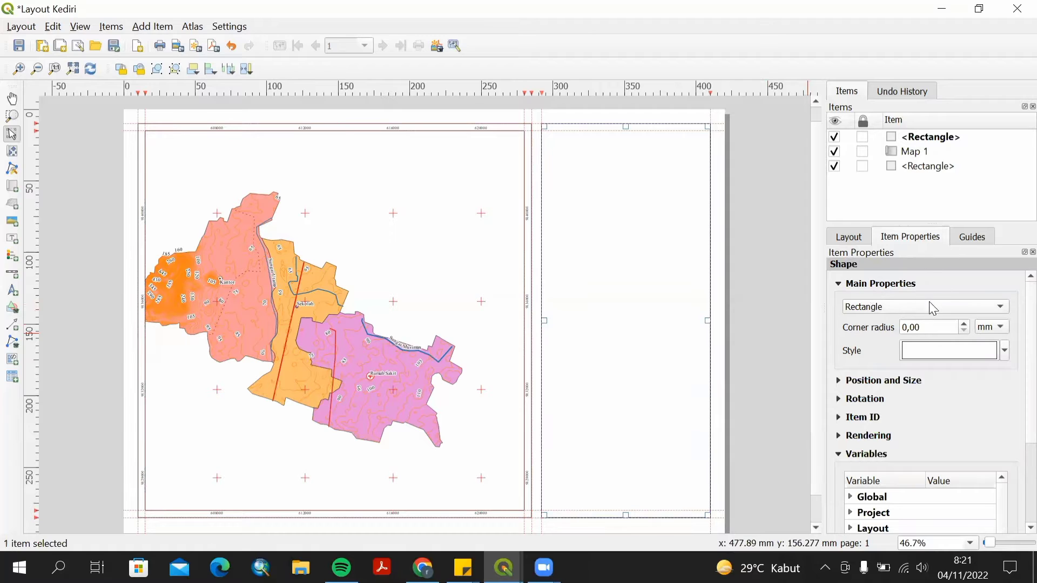
left_click(952, 353)
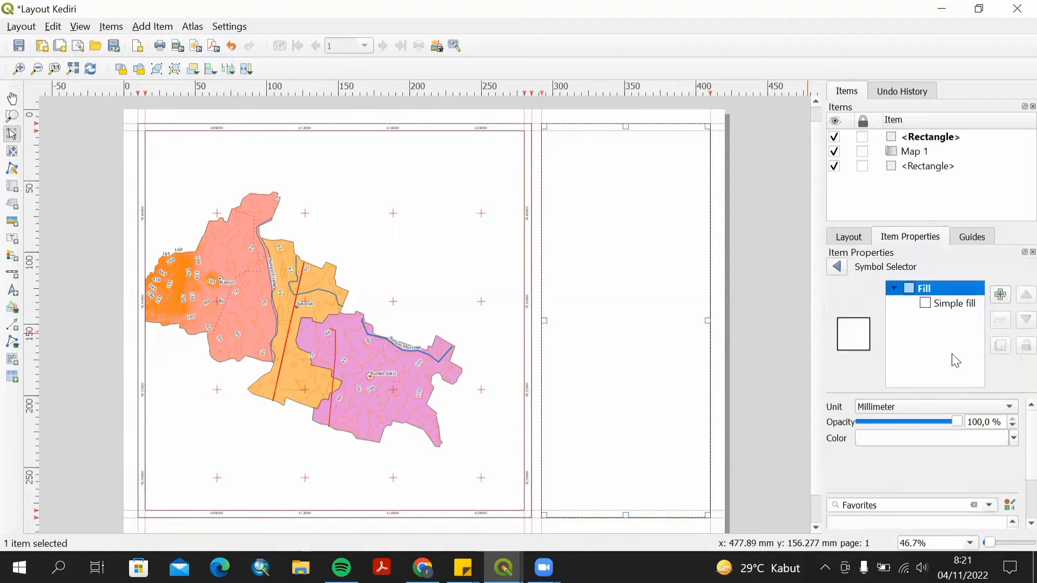
left_click(925, 306)
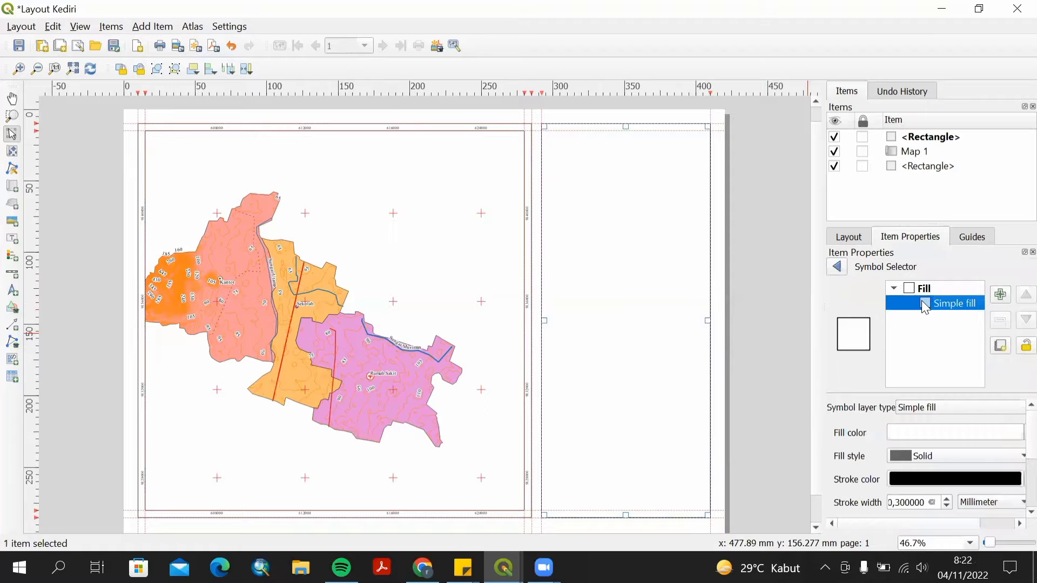
left_click(1015, 456)
left_click(945, 384)
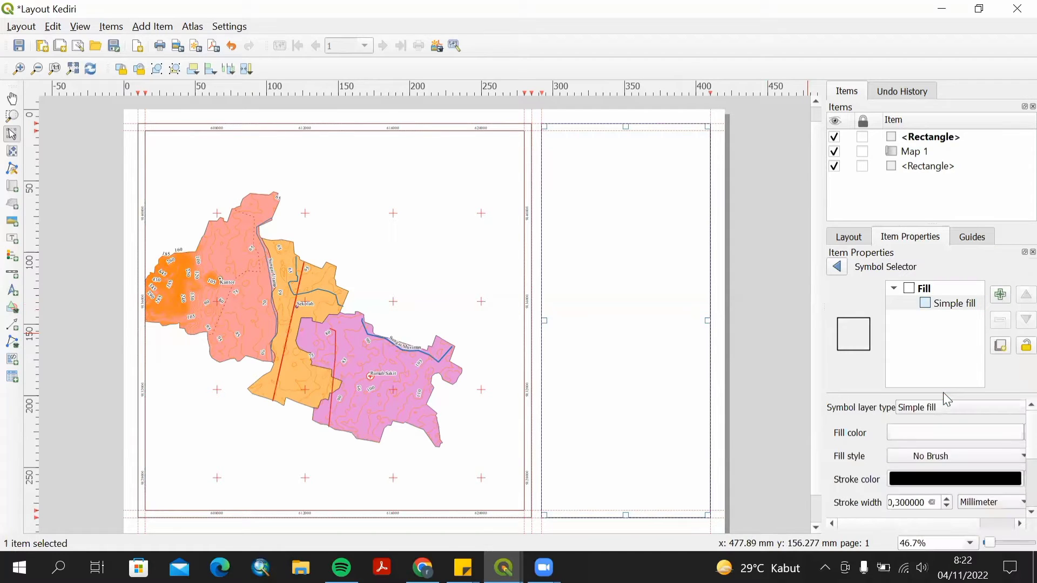
left_click(836, 266)
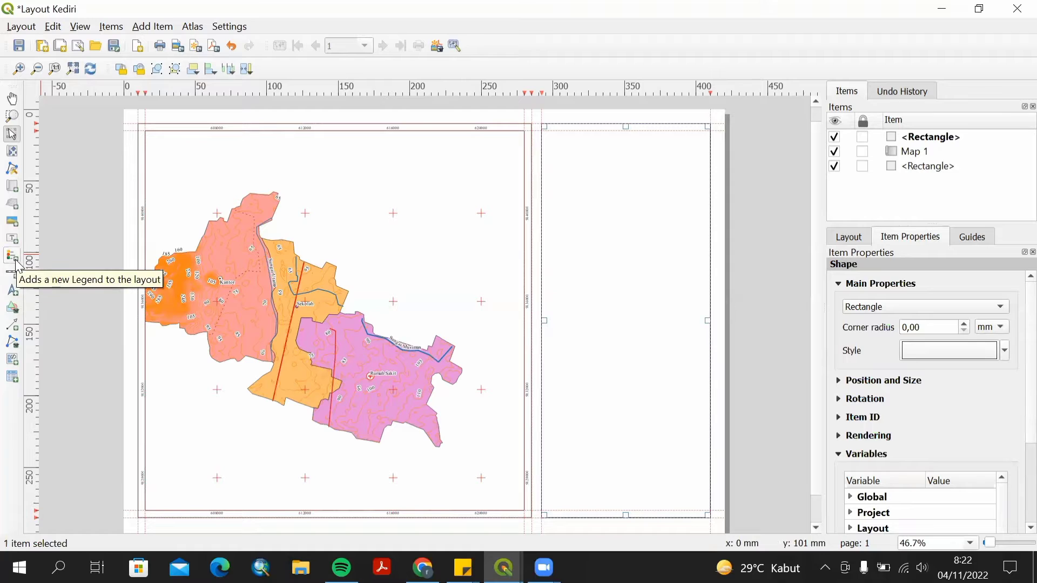
Add a small picture near the top of the side panel using the Logo UPN Yogyakarta Terbaru image from the Simbol RBI folder.
left_click(18, 228)
left_click_drag(604, 135, 640, 159)
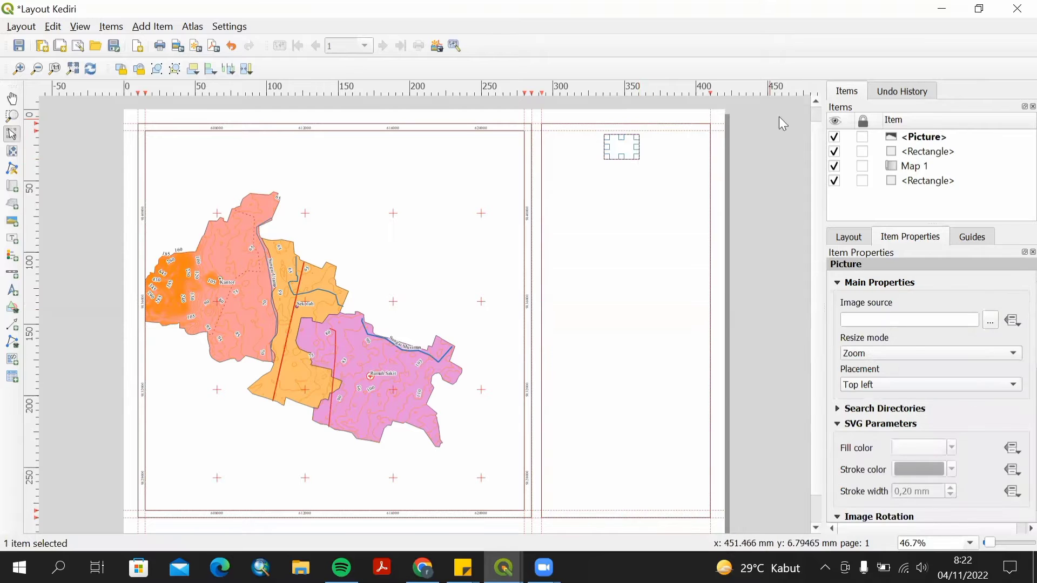
left_click(991, 320)
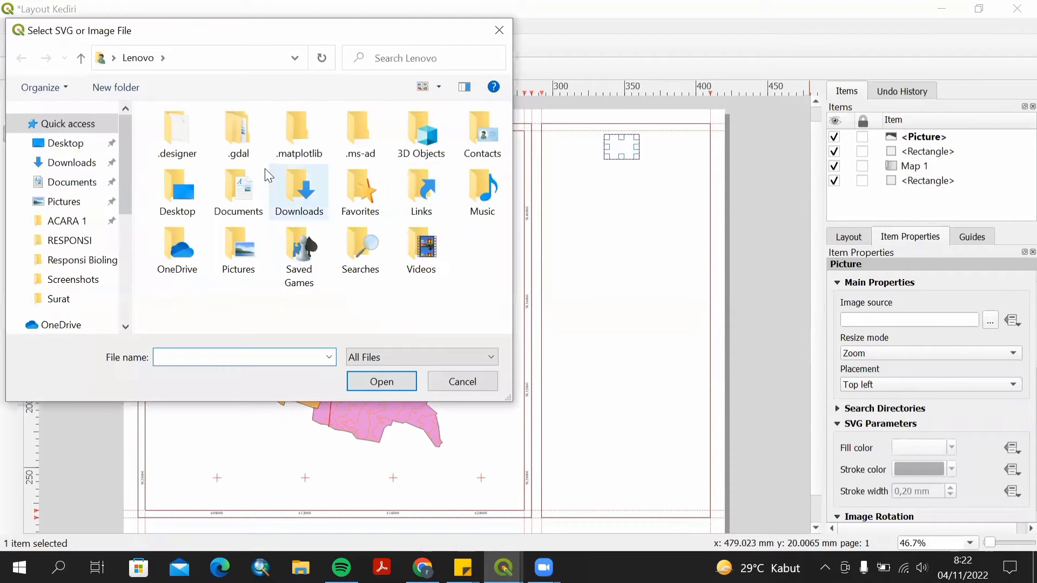
scroll(81, 280, "down", 5)
left_click(79, 270)
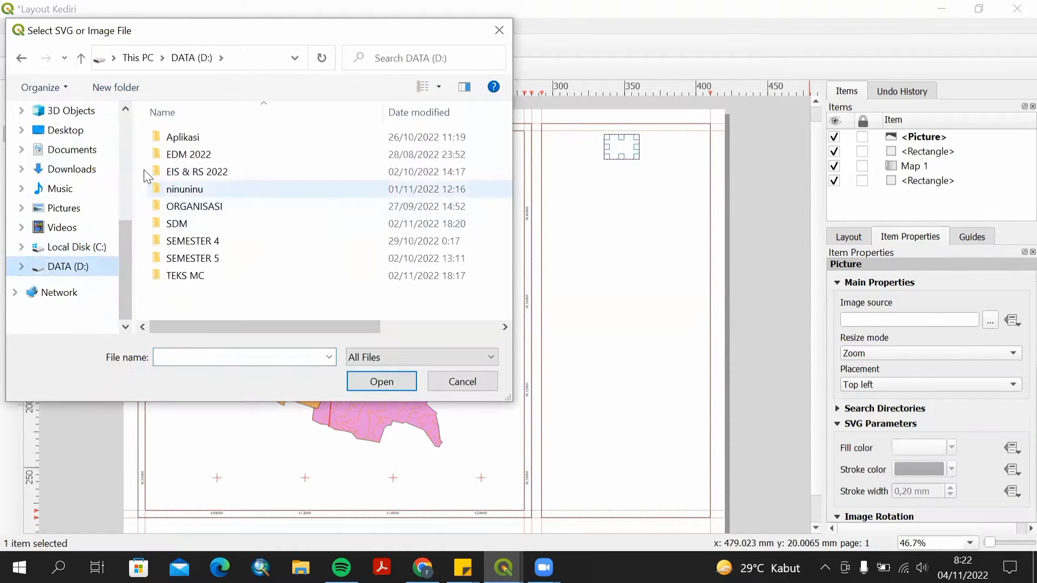
double_click(195, 258)
double_click(195, 258)
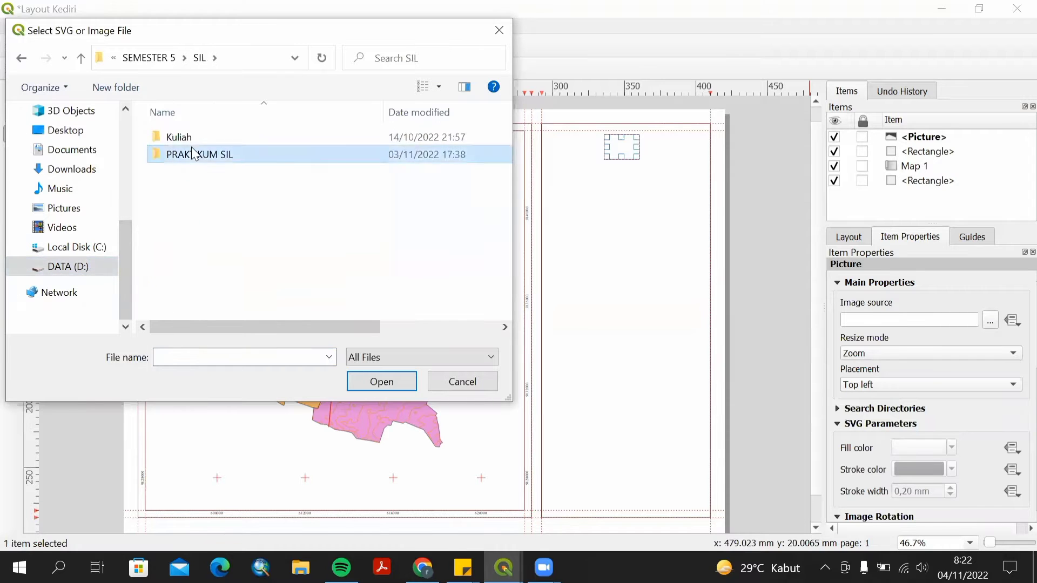
double_click(191, 152)
double_click(194, 138)
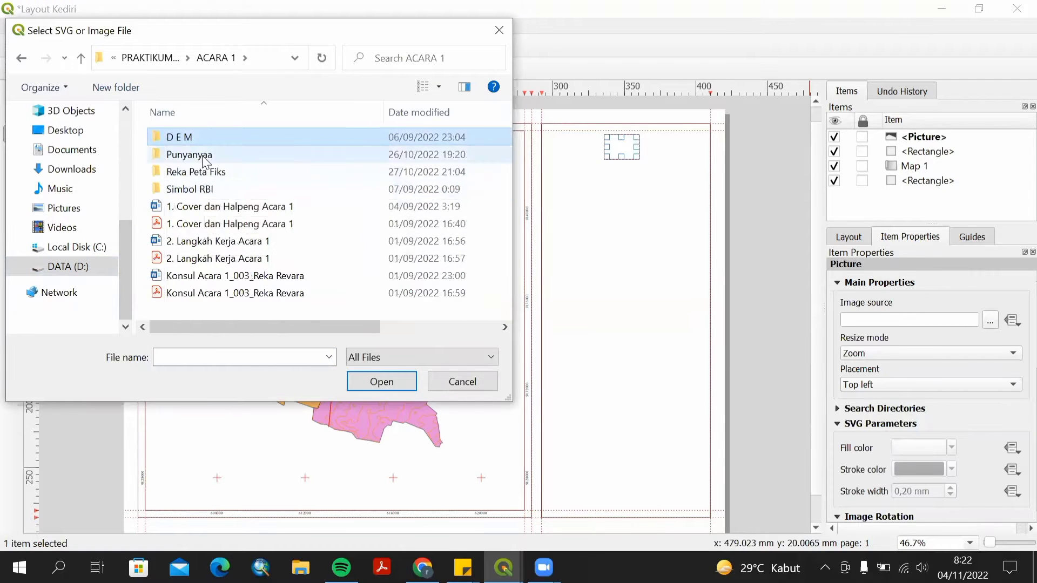
double_click(195, 140)
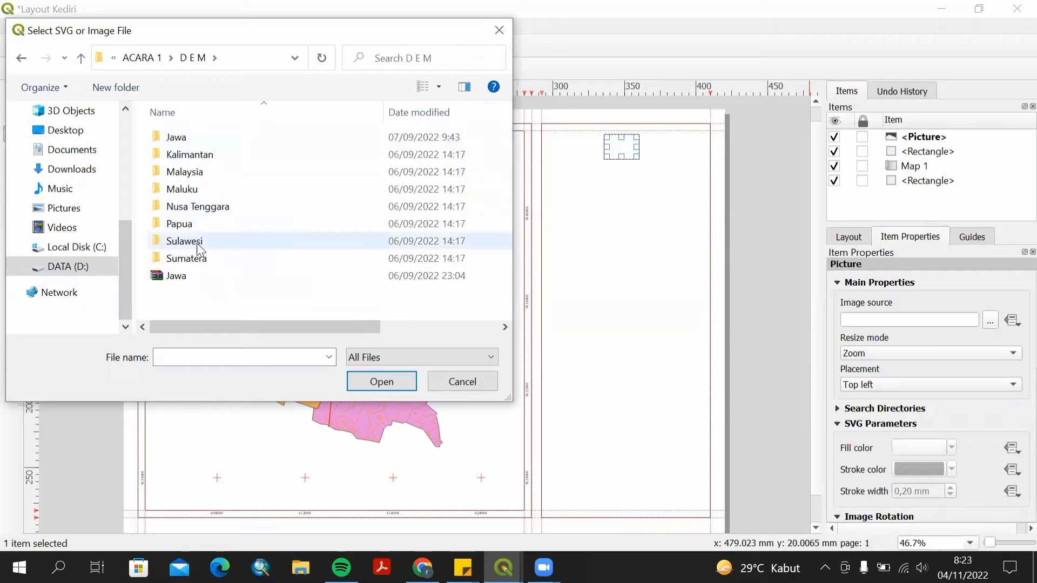
left_click(81, 58)
double_click(187, 189)
left_click(462, 152)
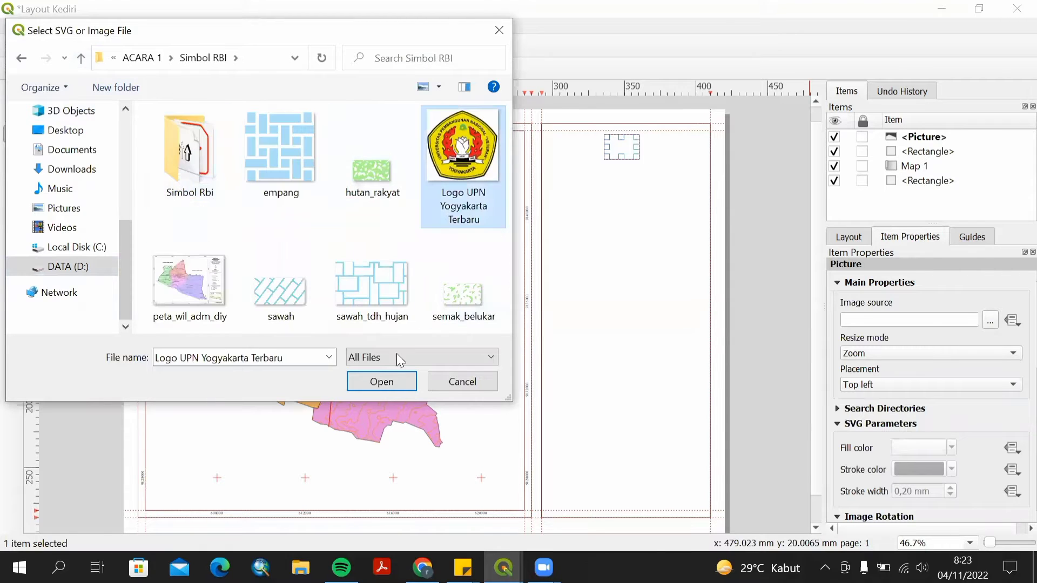
left_click(382, 380)
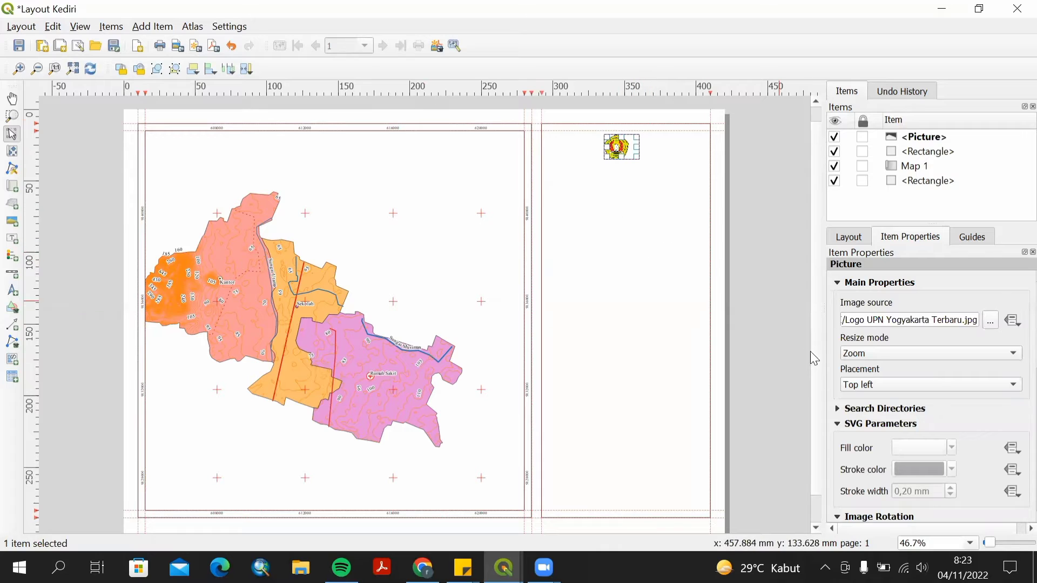
Set the logo picture's placement to Middle.
scroll(1014, 435, "down", 2)
scroll(1014, 435, "down", 1)
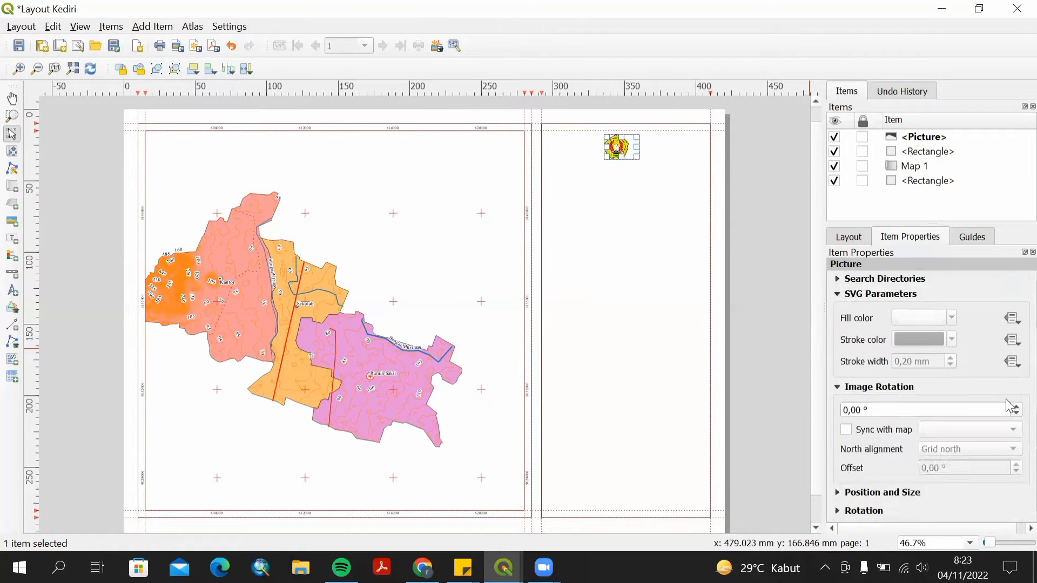
scroll(983, 440, "up", 2)
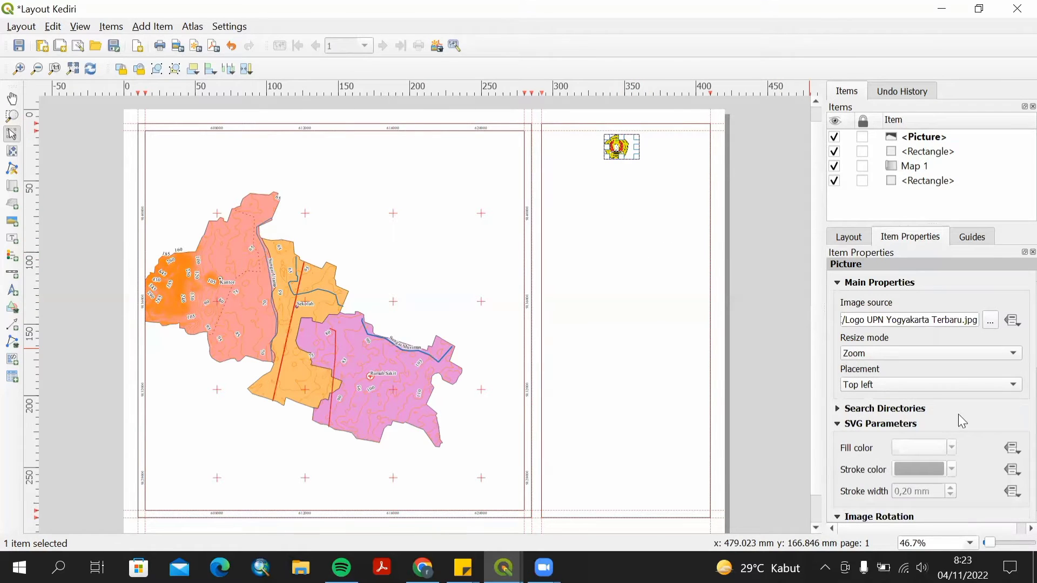
left_click(1012, 385)
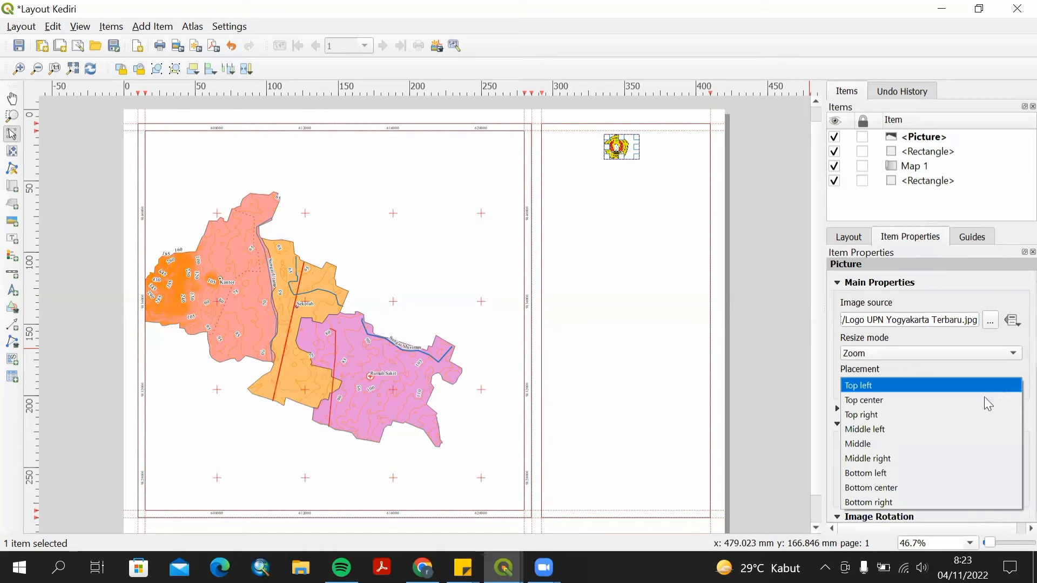
left_click(952, 443)
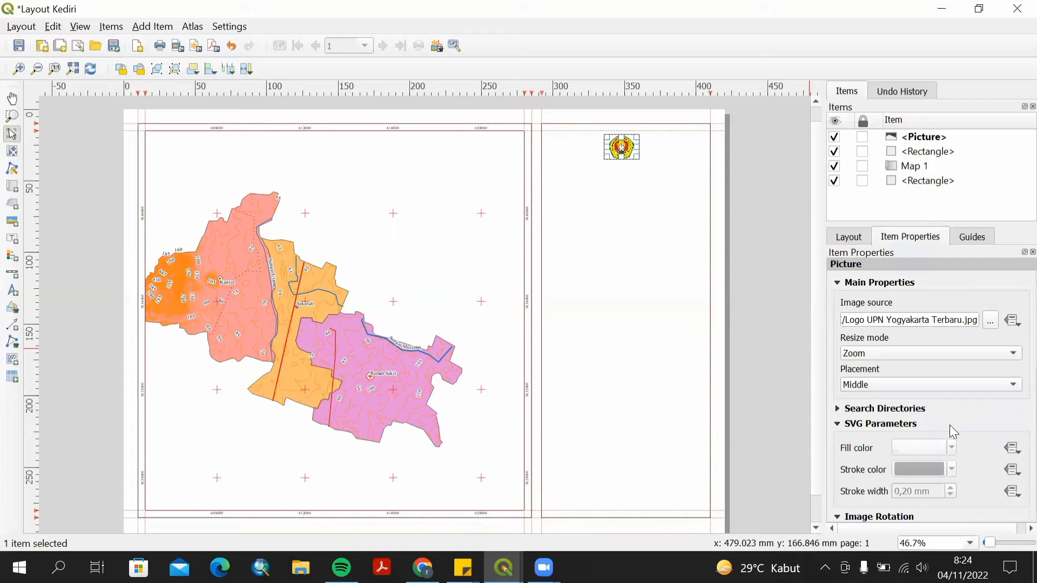
Add a label below the logo reading JURUSAN TEKNIK LINGKUNGAN, FAKULTAS TEKNOLOGI MINERAL, UPN "VETERAN" YOGYAKARTA, 2022 on separate lines.
left_click(12, 238)
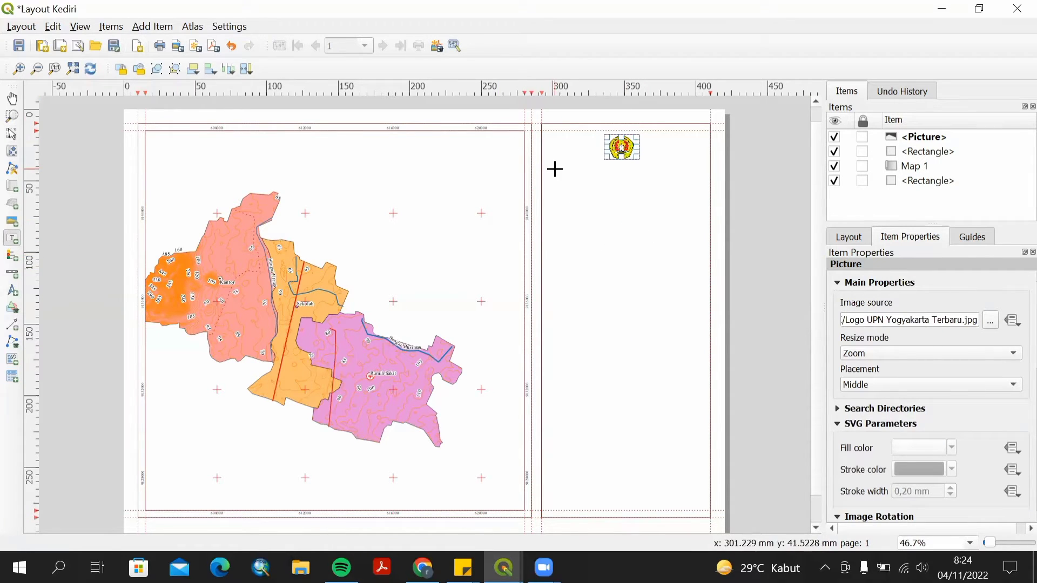
left_click_drag(559, 169, 697, 215)
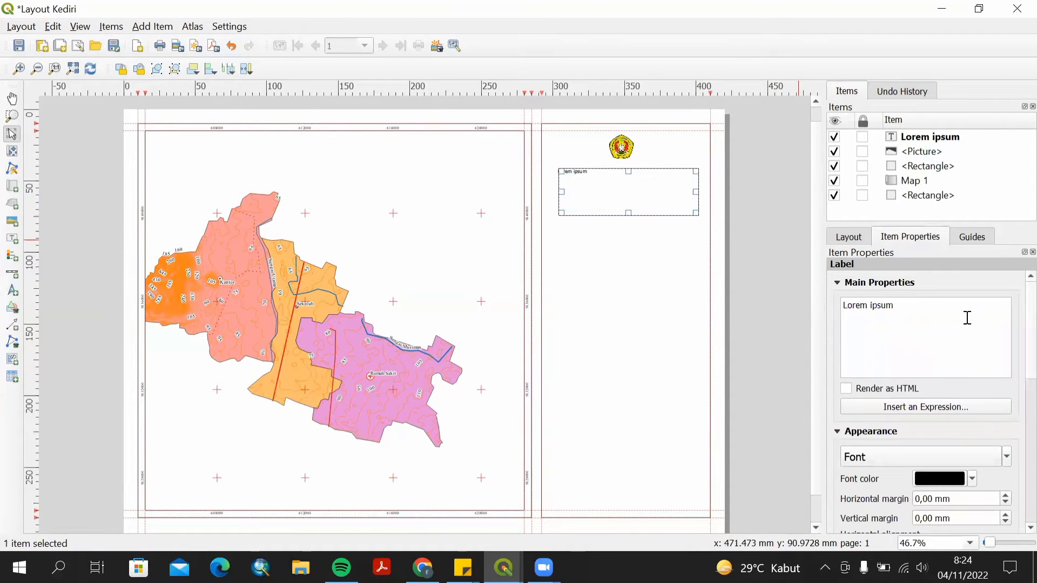
left_click_drag(910, 312, 842, 304)
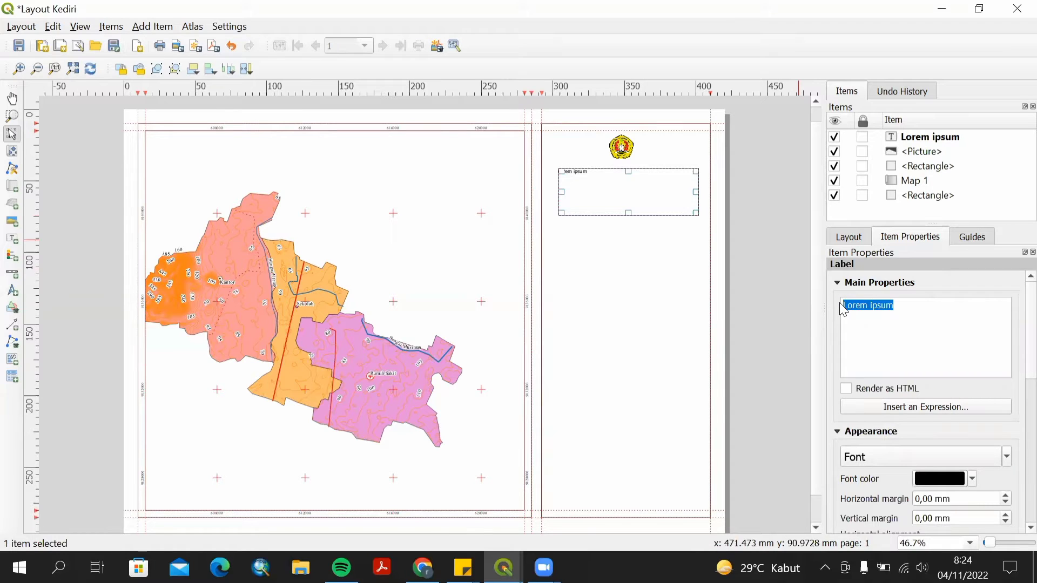
type("JU")
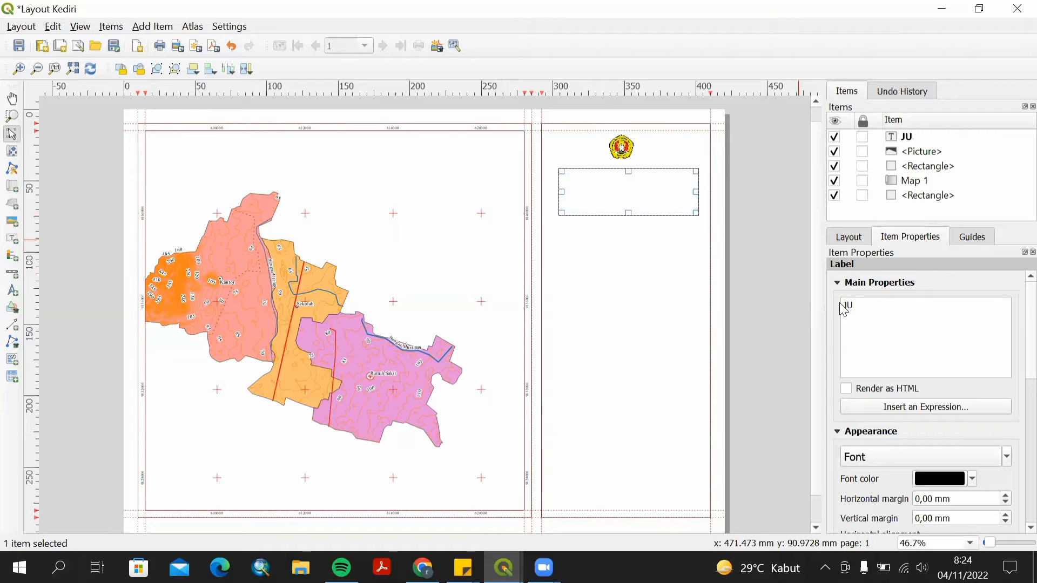
type("RUSAN TEKNIK LINGKUNGAN")
key("Return")
type("FAKULTAS T")
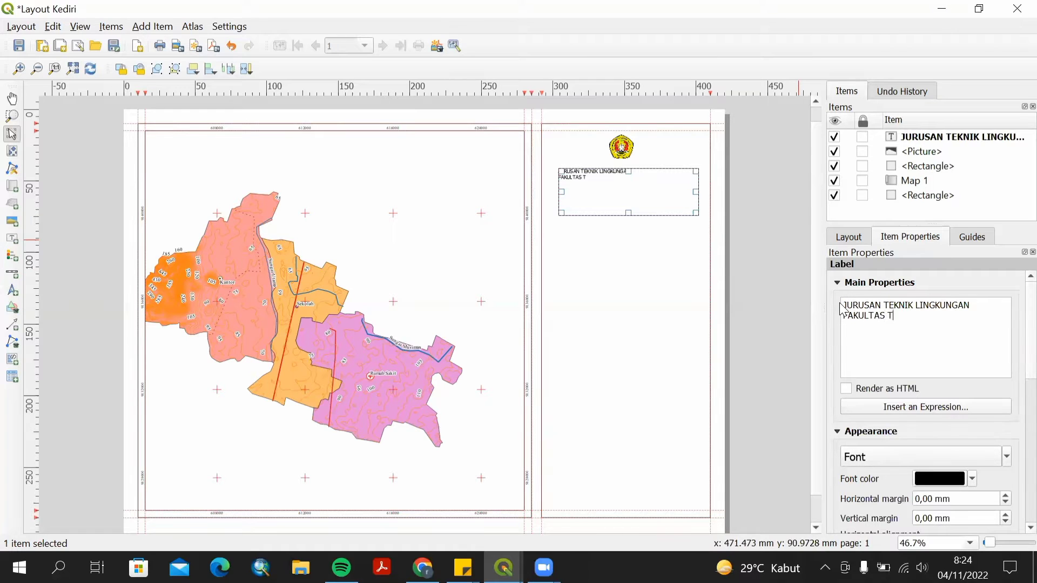
type("EKNOLOGI MINERAL")
key("Return")
type("U")
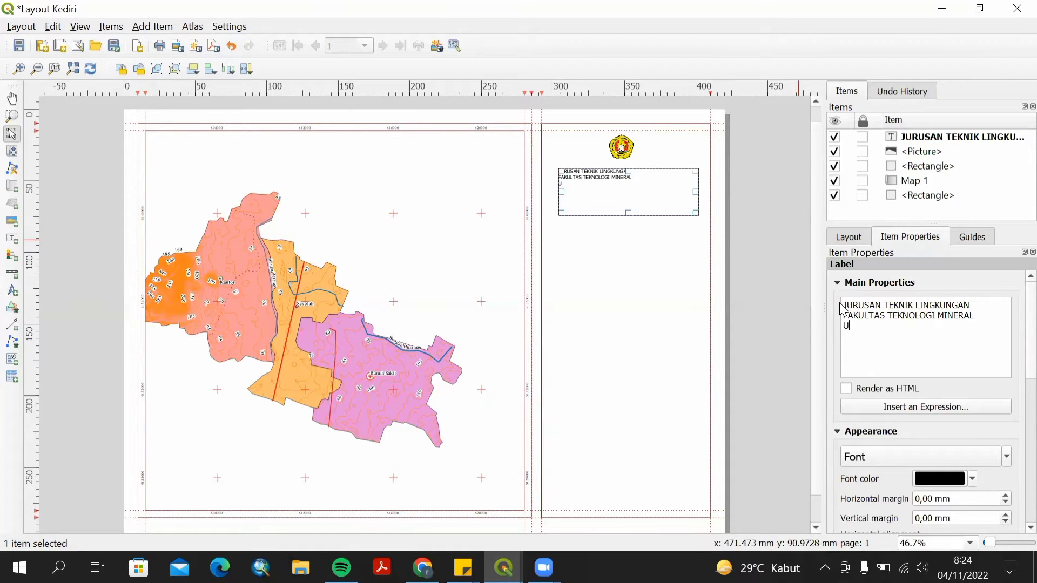
type("PN \"VETERAN\" YOGYAKARTA")
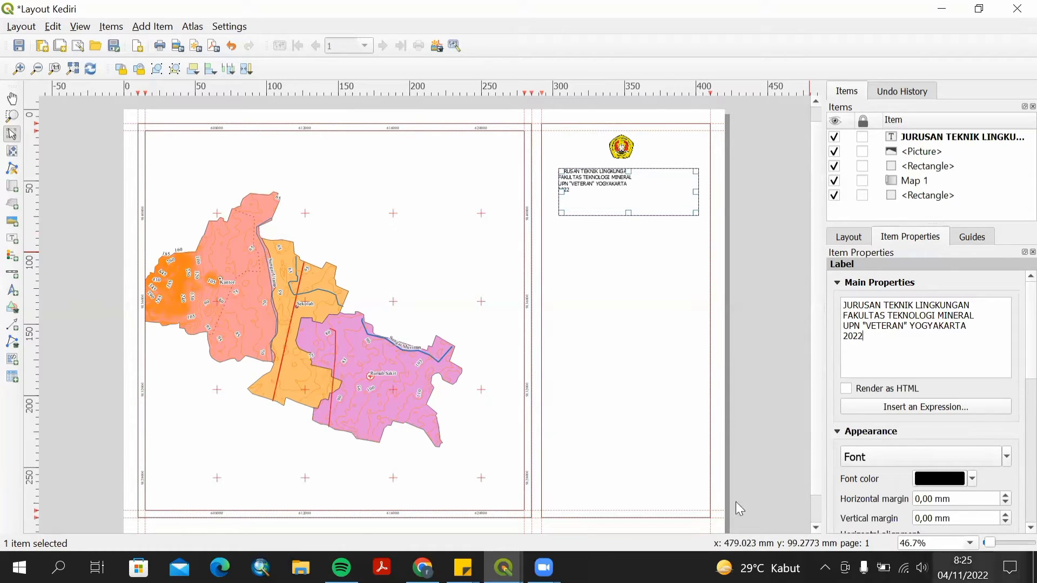
Set the institution label's font to Times New Roman, Bold, size 14.
left_click(923, 464)
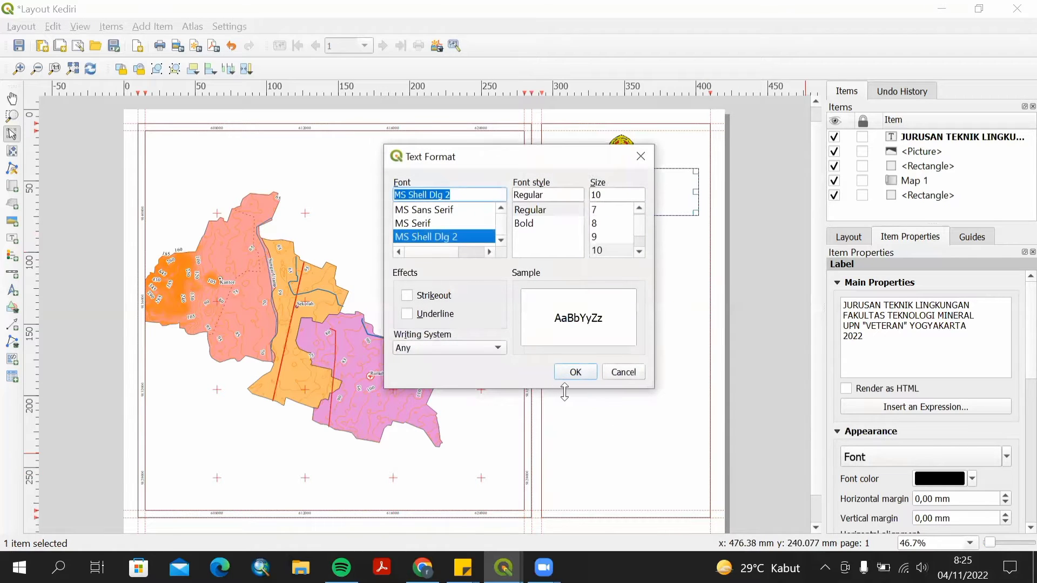
type("ti")
key("Return")
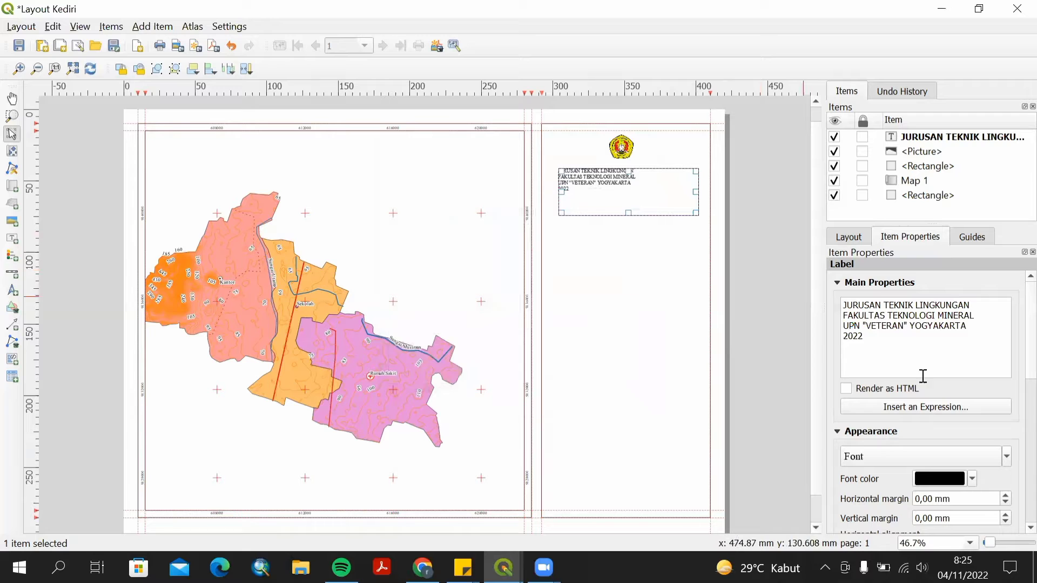
left_click(890, 461)
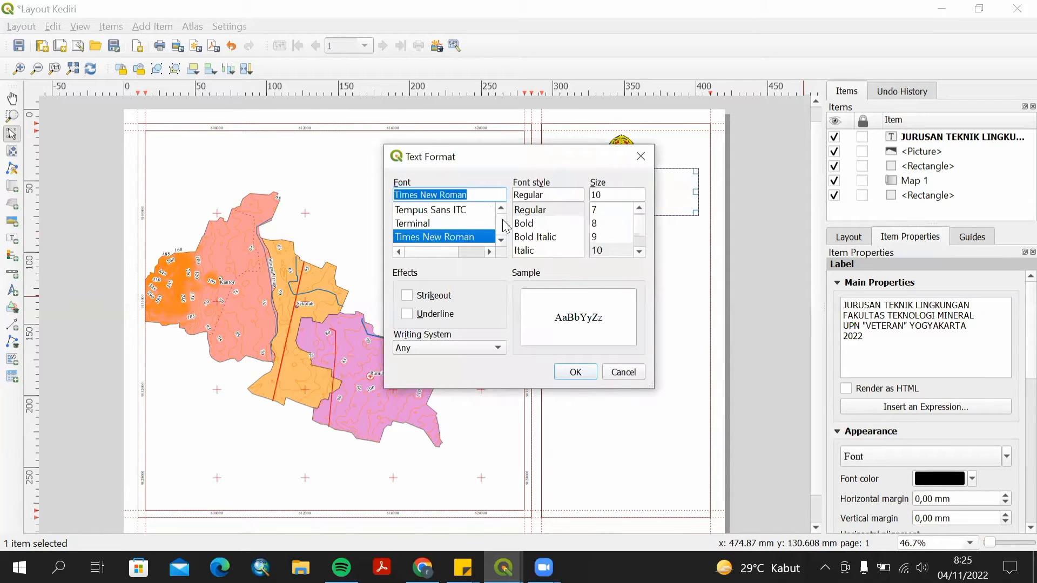
left_click(525, 224)
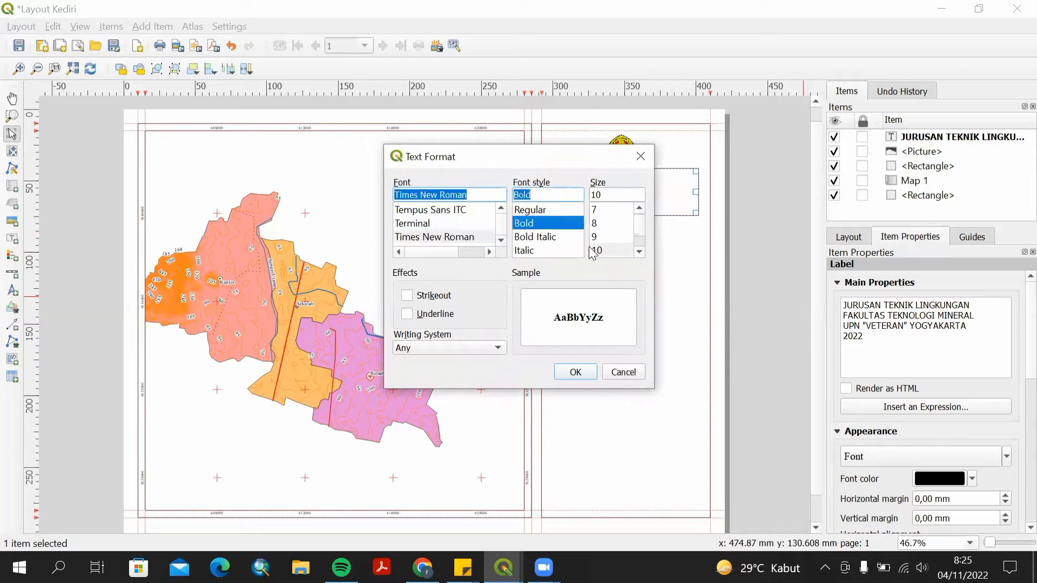
left_click(640, 251)
left_click(640, 251)
left_click(640, 251)
left_click(598, 251)
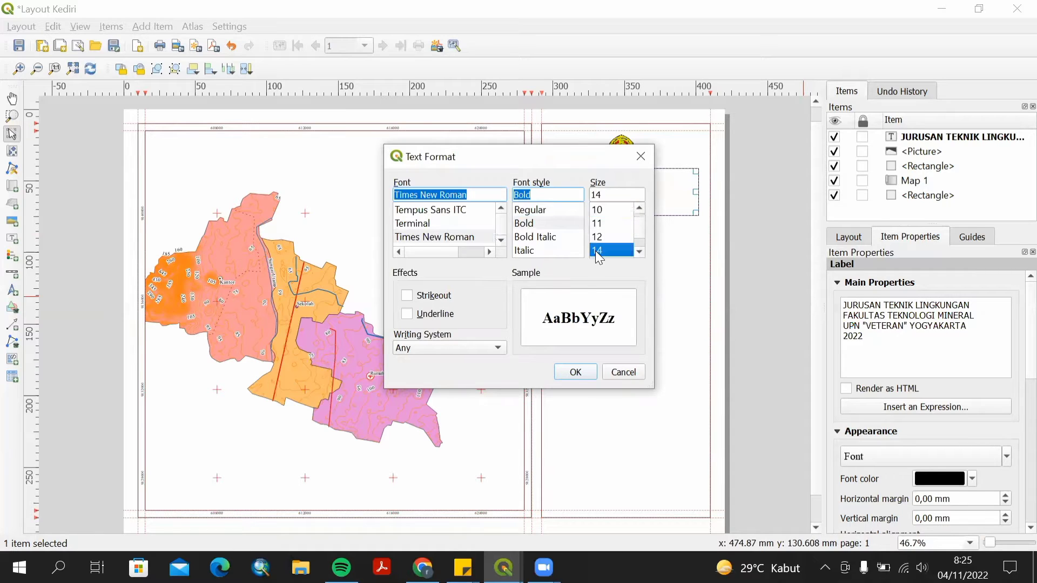
left_click(581, 375)
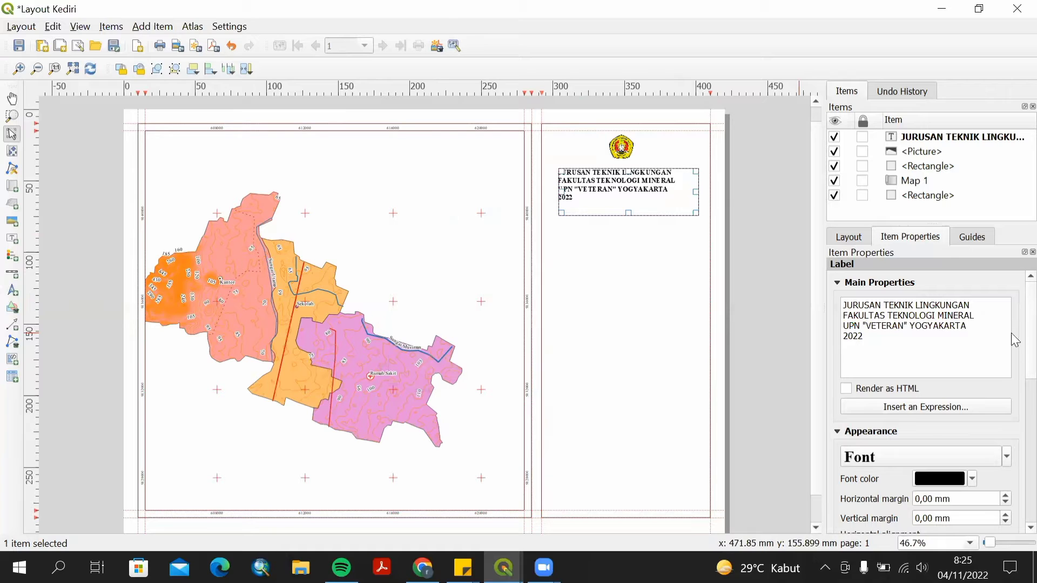
Align the institution label's text to Center horizontally and Middle vertically.
scroll(1015, 340, "down", 5)
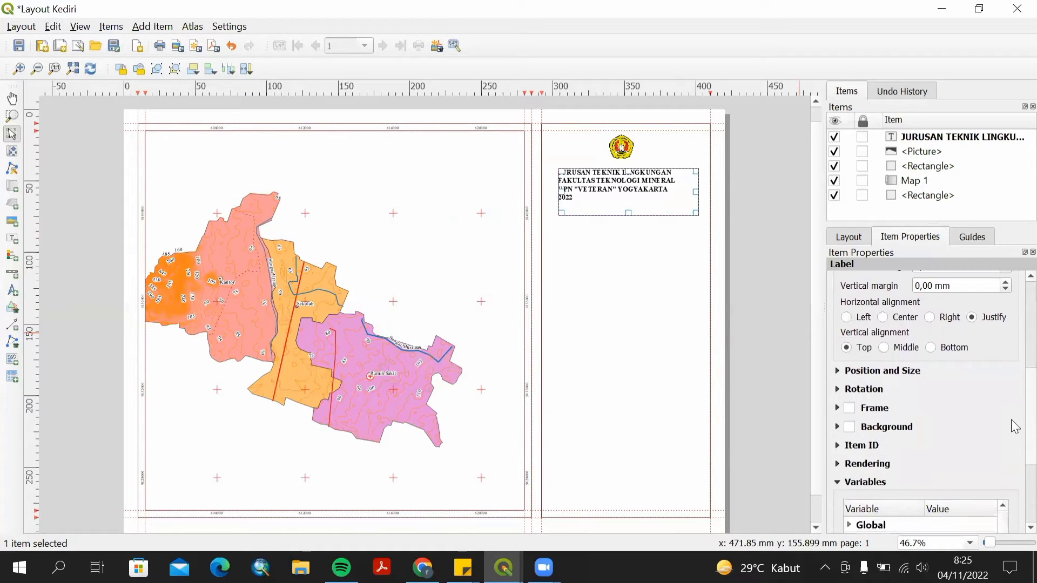
left_click(883, 318)
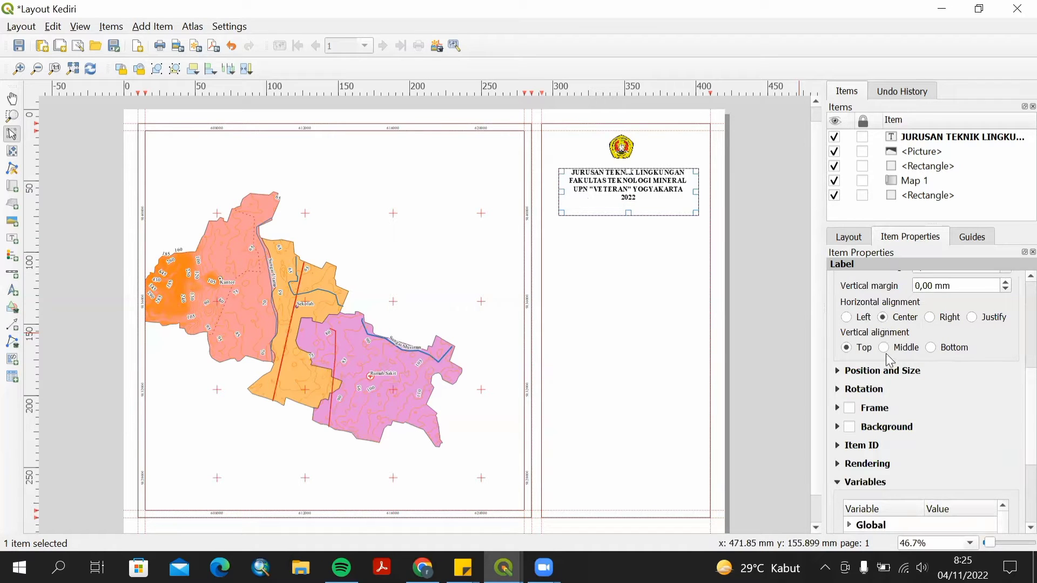
left_click(885, 349)
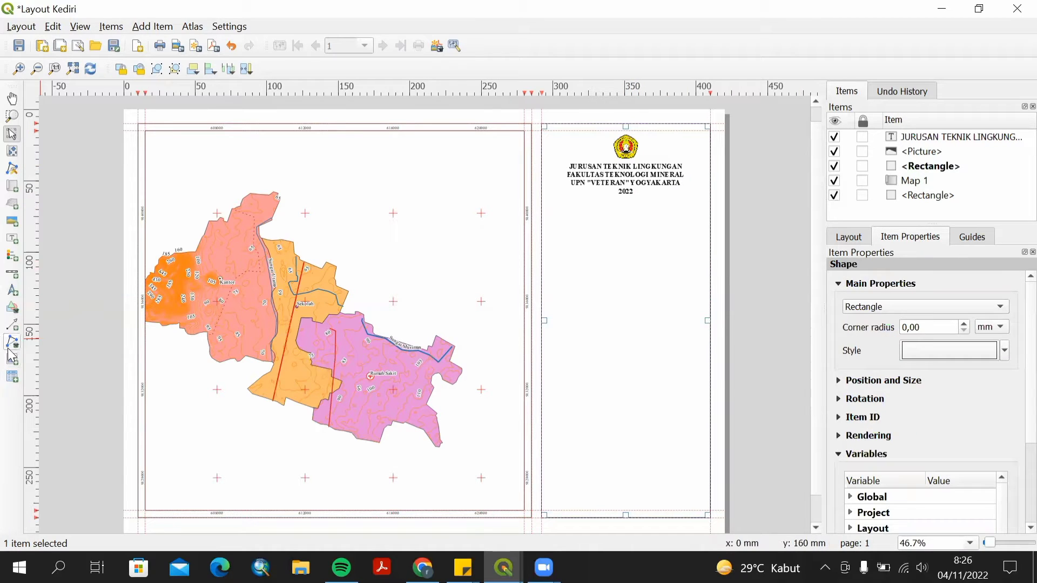
Draw a horizontal polyline across the side panel just below the institution label.
left_click(12, 342)
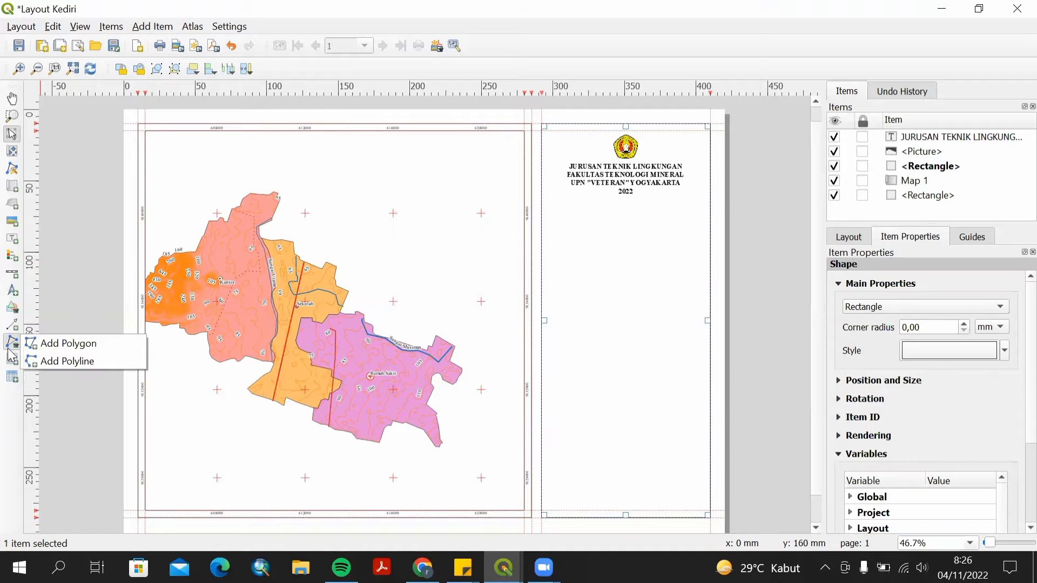
left_click(64, 362)
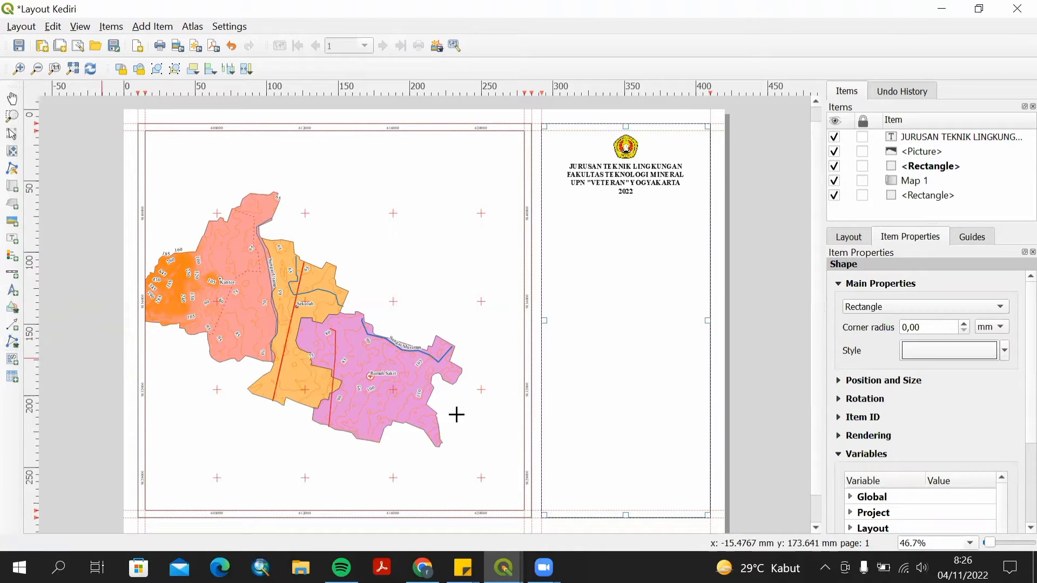
left_click(541, 197)
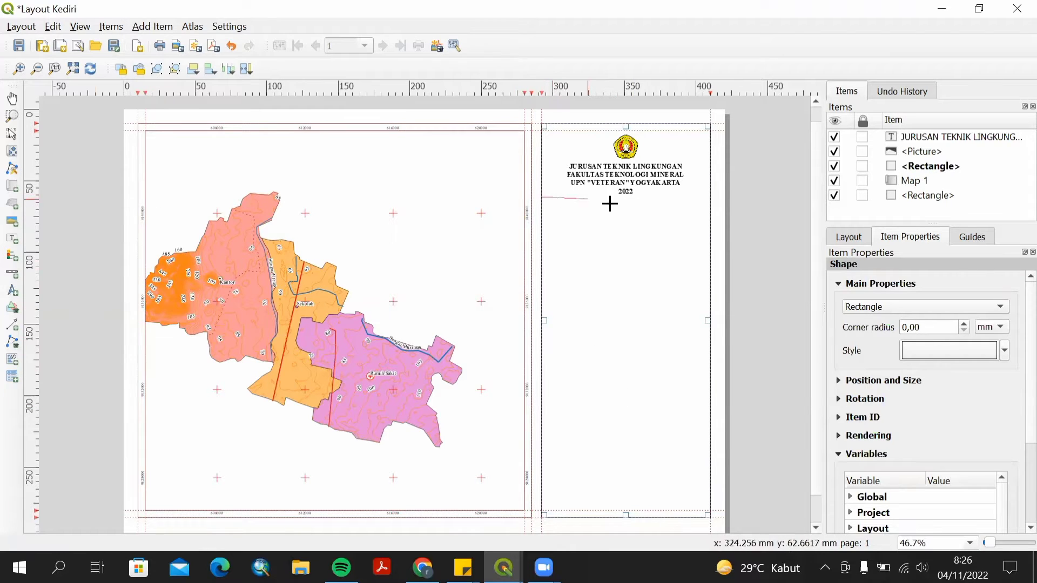
left_click(711, 198)
right_click(713, 200)
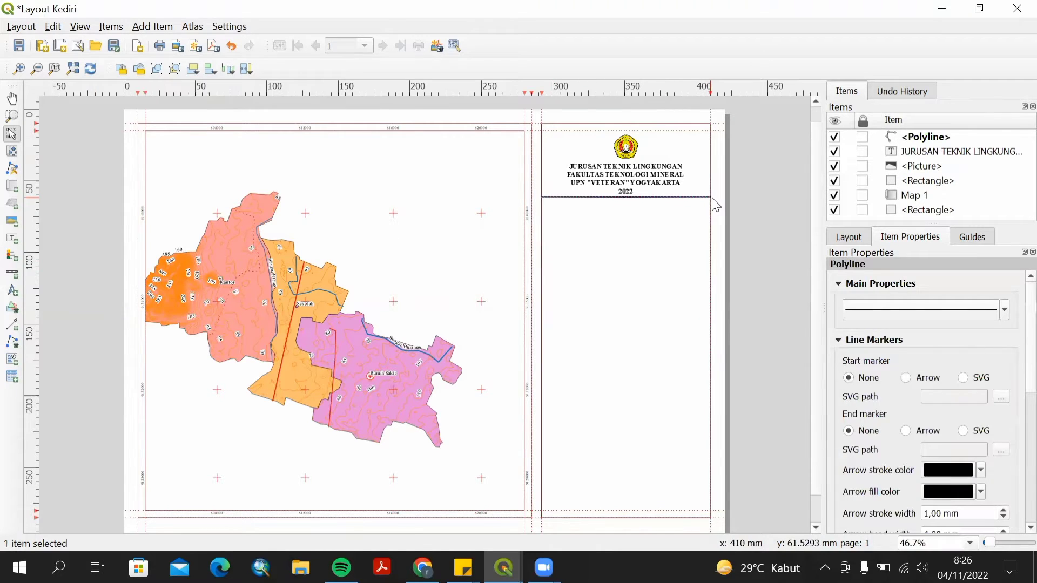
Add a label below the line reading PETA ADMINISTRASI.
left_click(18, 244)
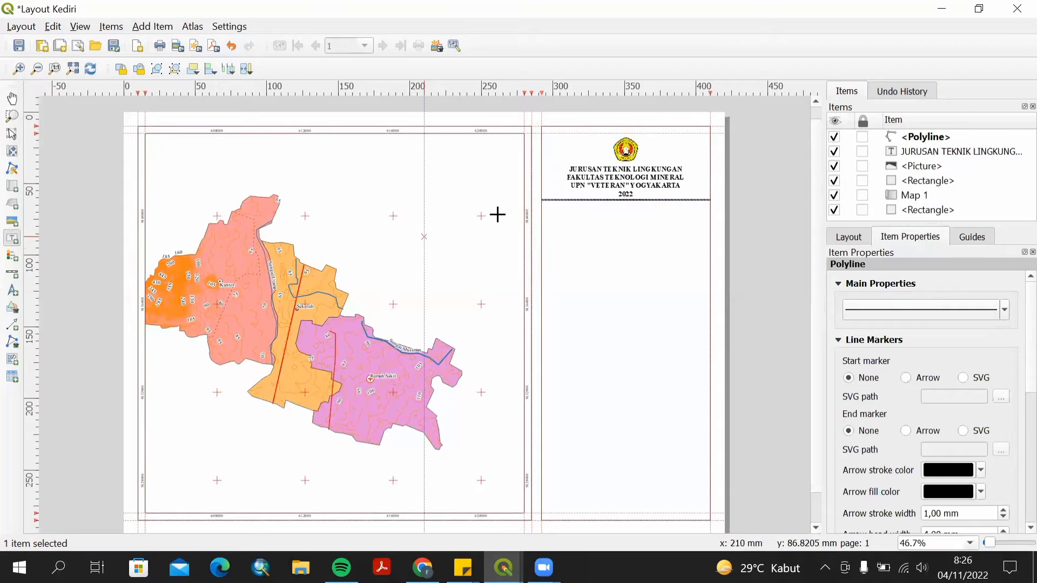
left_click_drag(564, 213, 692, 251)
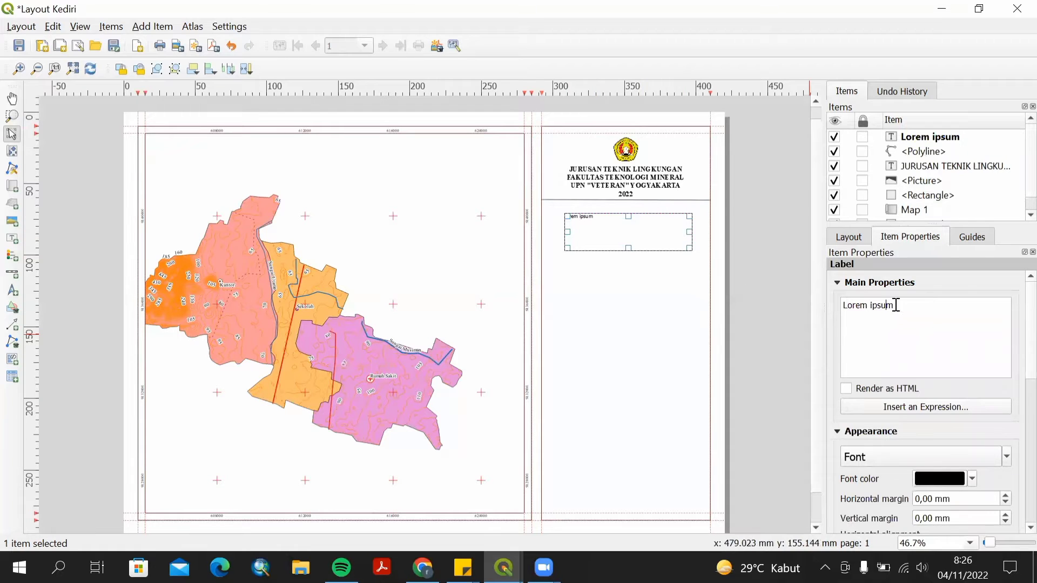
left_click_drag(896, 305, 850, 296)
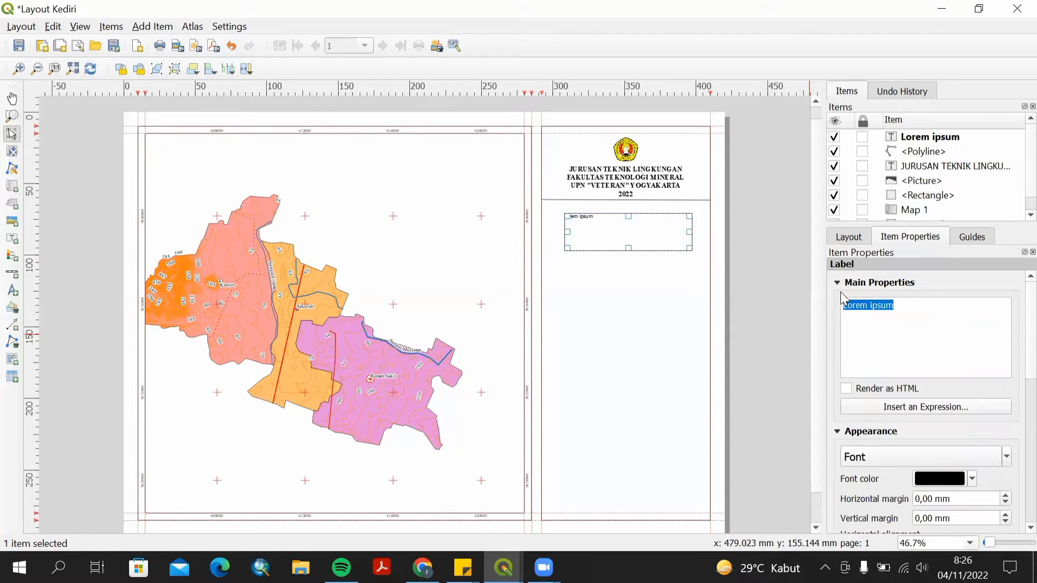
type("P")
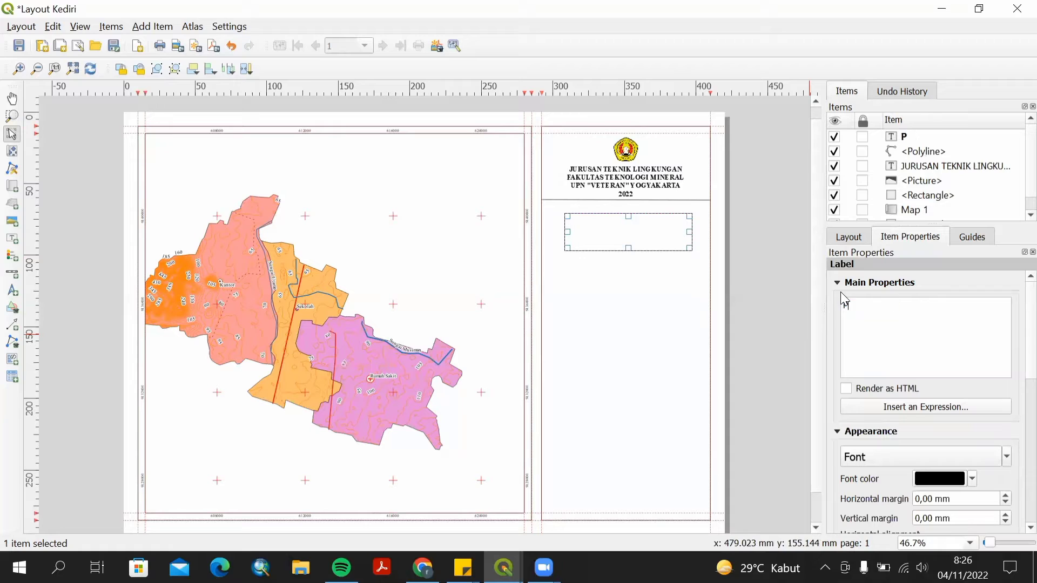
type("ETA ADMINIST")
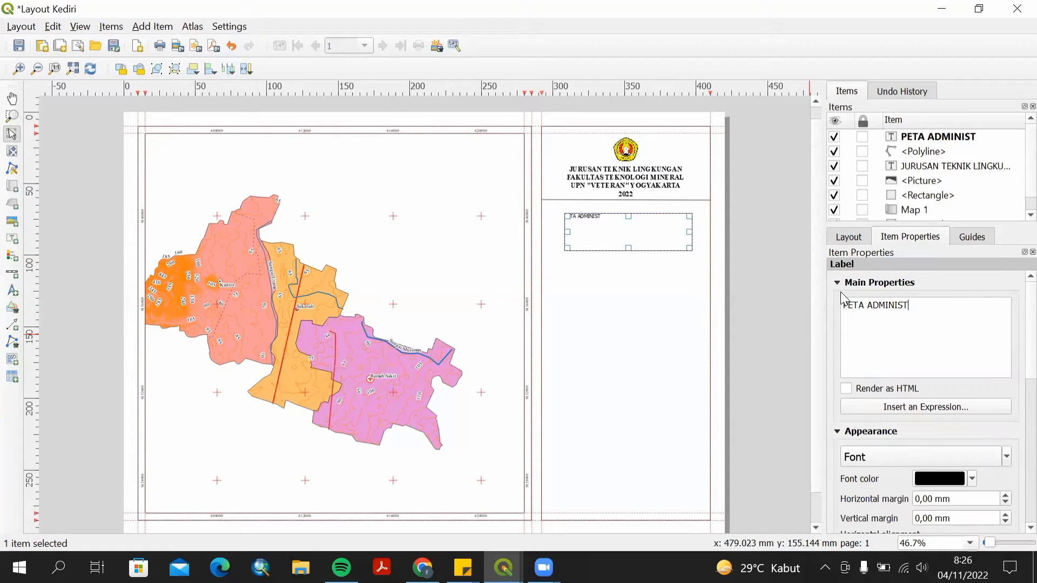
type("RASI")
Set the PETA ADMINISTRASI label's font to Times New Roman, Bold, size 12.
scroll(1014, 370, "down", 3)
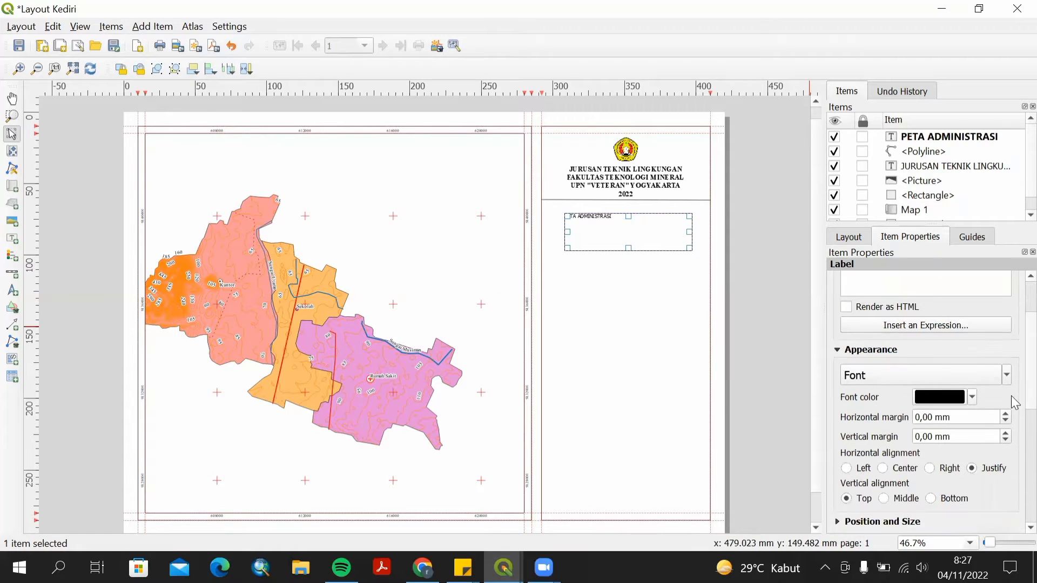
left_click(930, 380)
key("s")
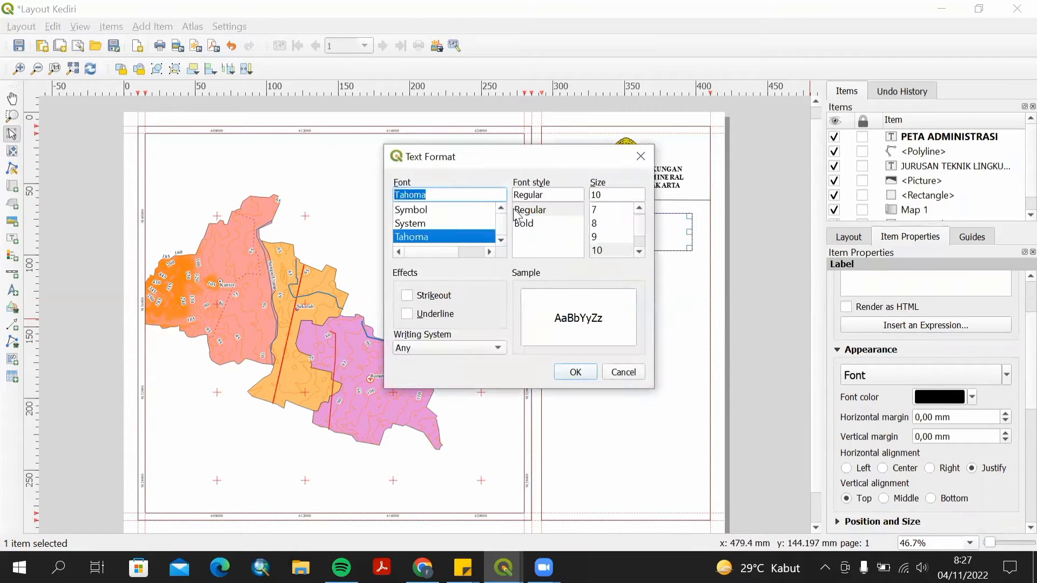
key("i")
left_click(456, 197)
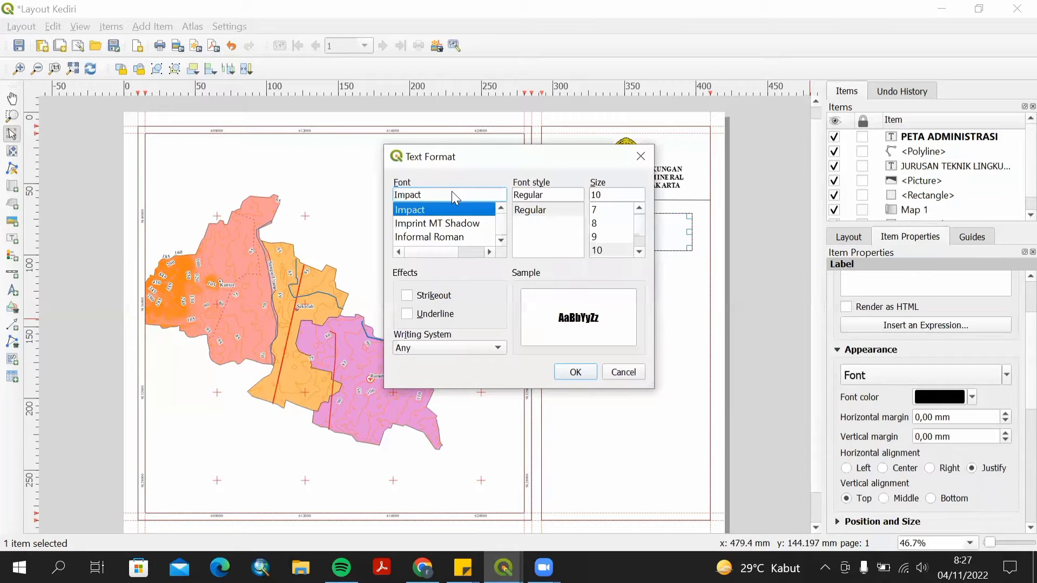
type("ti")
left_click(522, 224)
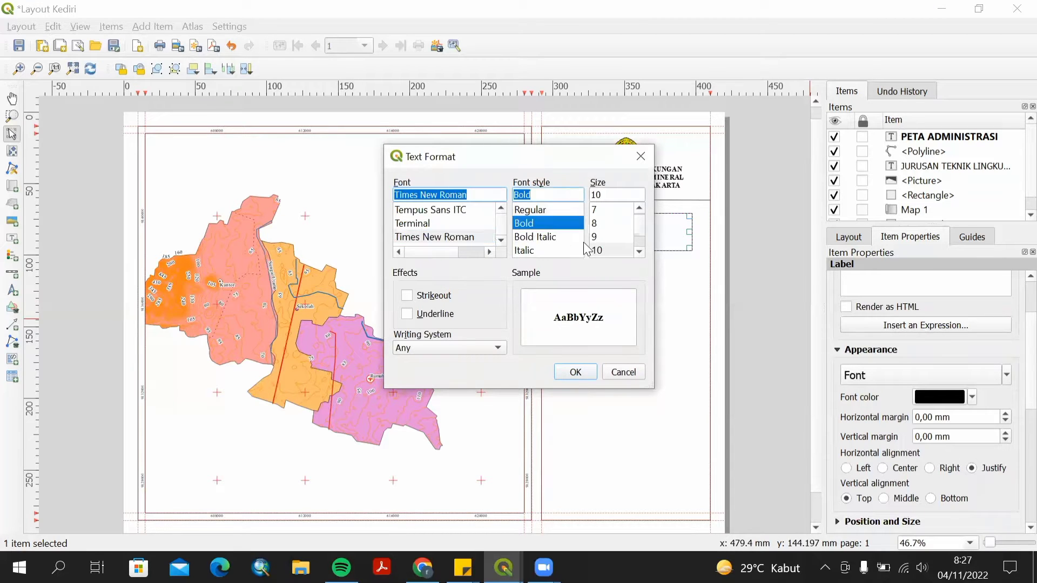
left_click(640, 252)
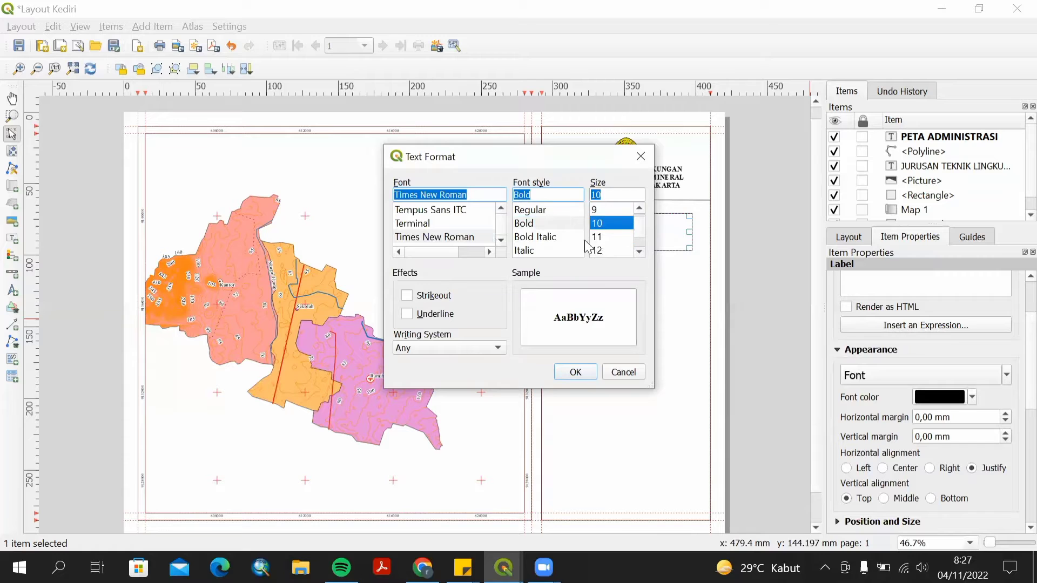
left_click(599, 250)
left_click(576, 373)
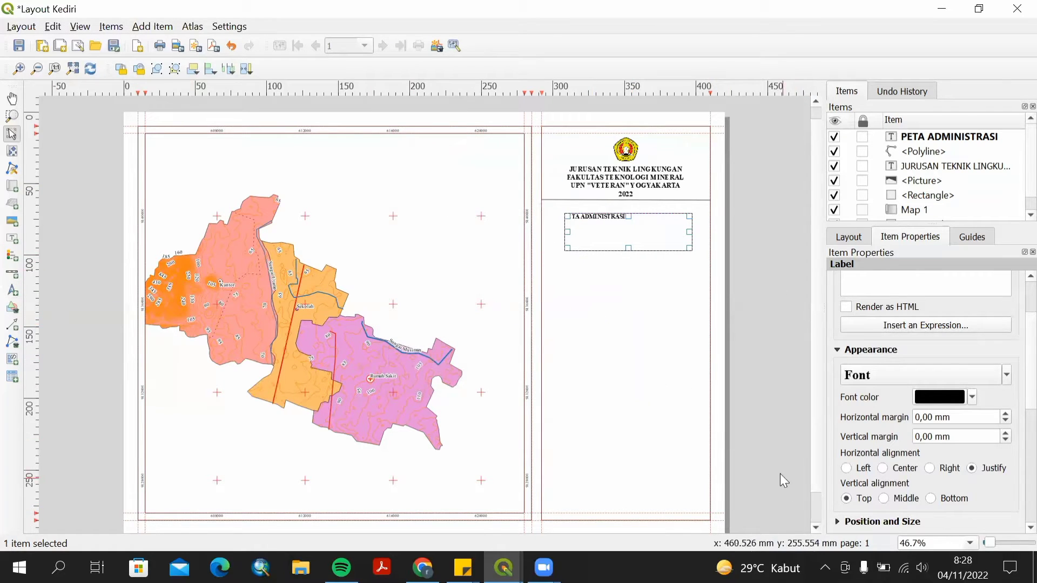
Align the PETA ADMINISTRASI label to Center and Middle and extend its box upward.
left_click(884, 469)
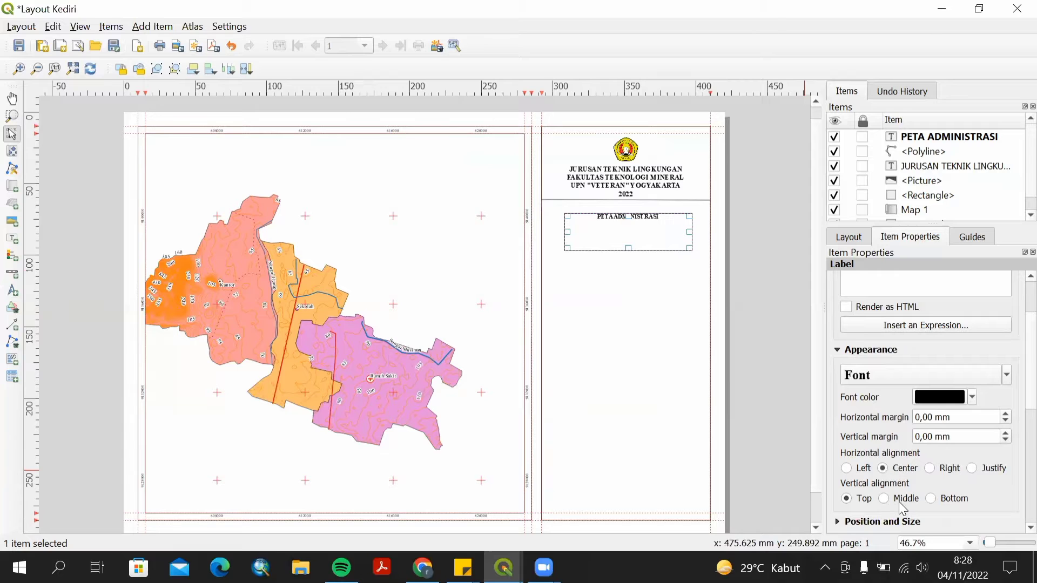
left_click(884, 499)
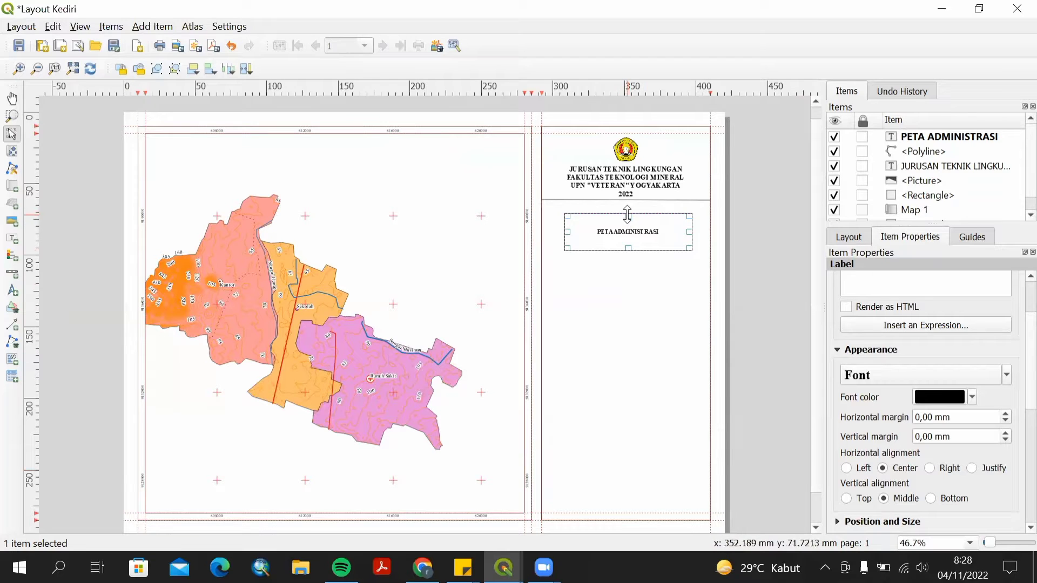
left_click_drag(626, 215, 654, 210)
left_click(648, 241)
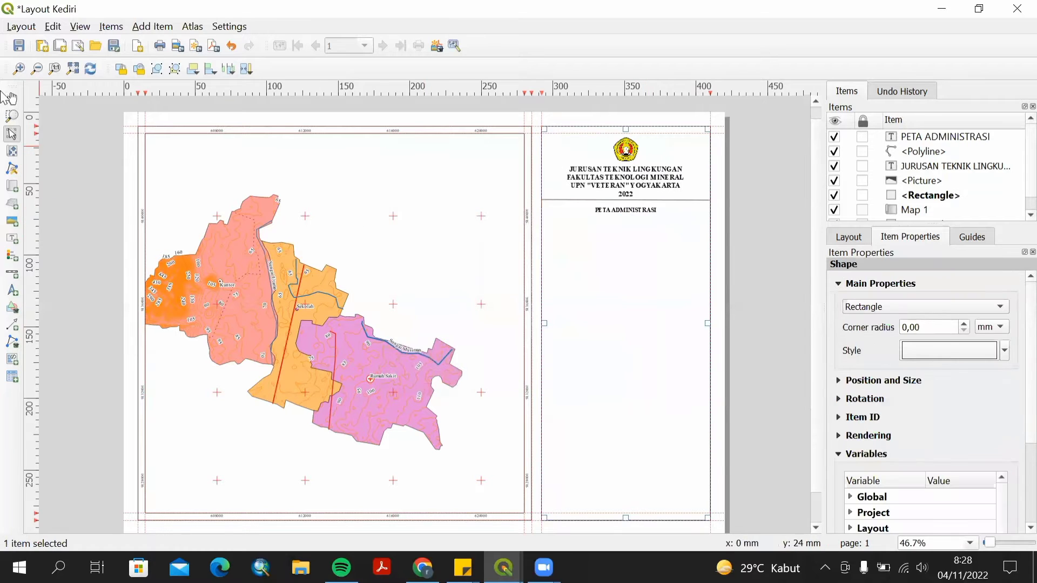
Add a label below the title reading Kabupaten Kota Kediri, Provinsi Jawa Timur.
left_click(13, 241)
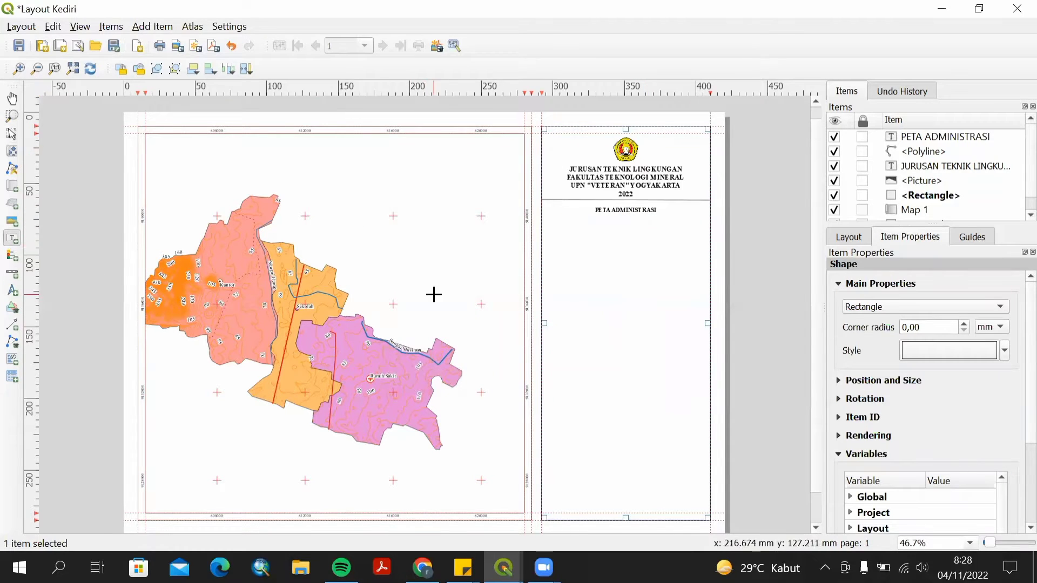
left_click_drag(556, 233, 677, 251)
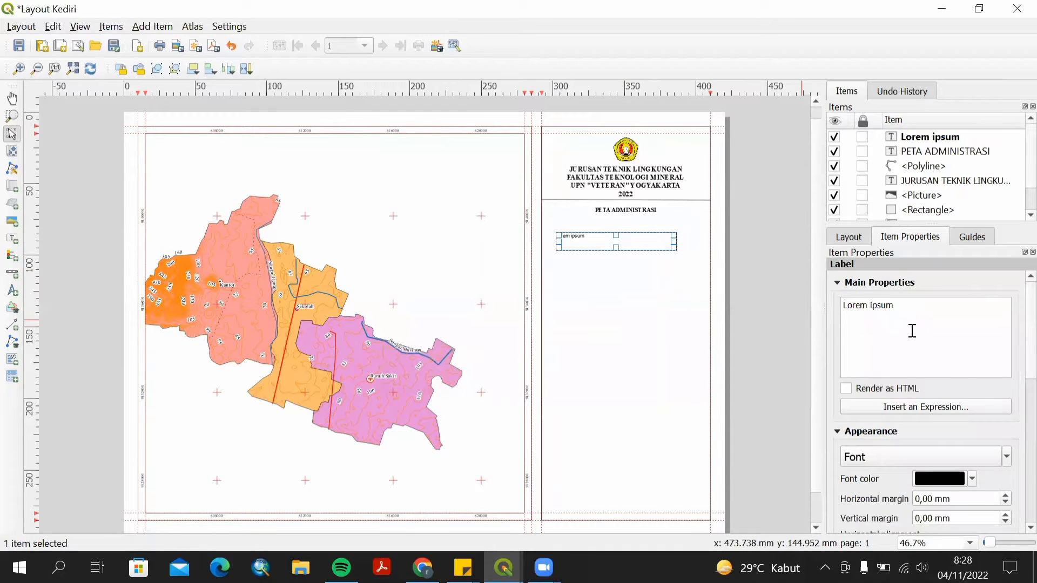
left_click_drag(895, 305, 835, 296)
type("Ka")
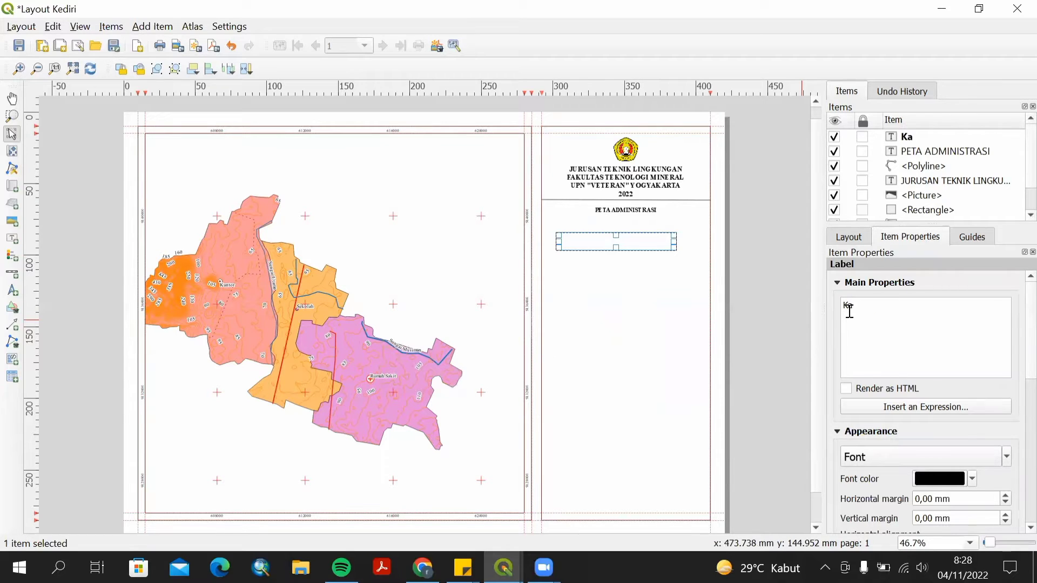
type("bupaten Kota Kediri")
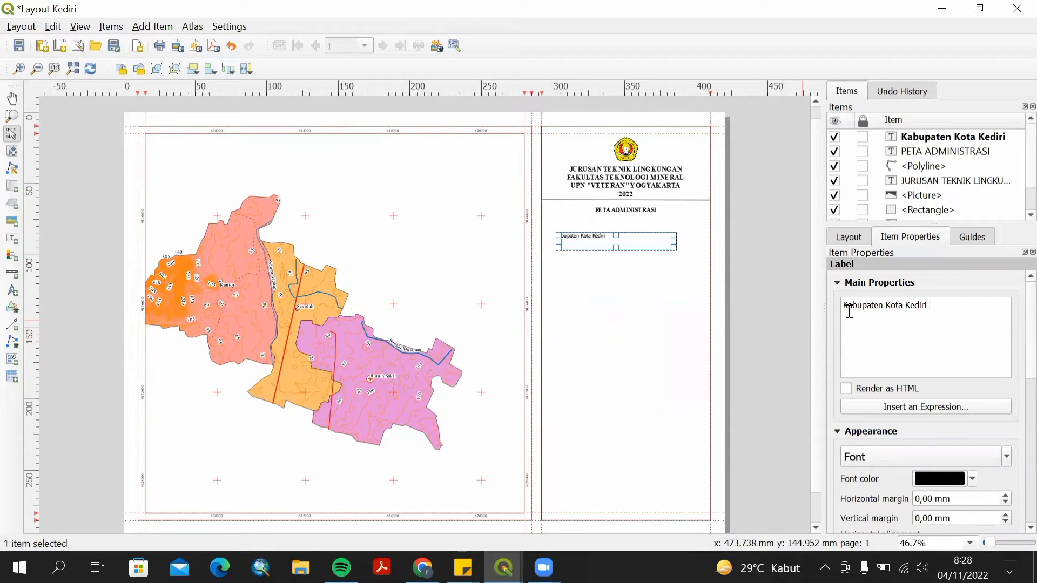
type("ovo")
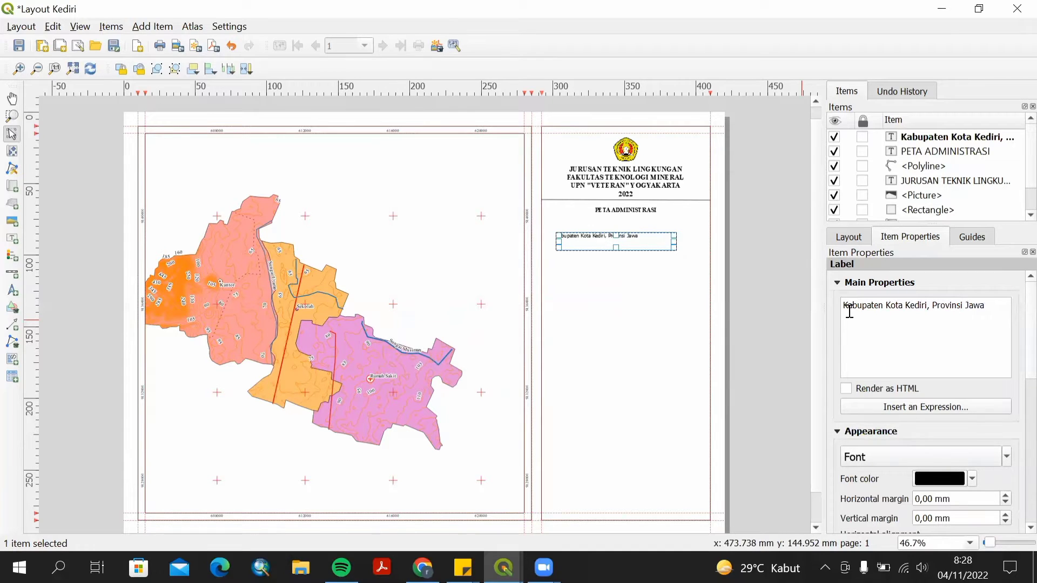
type("mur")
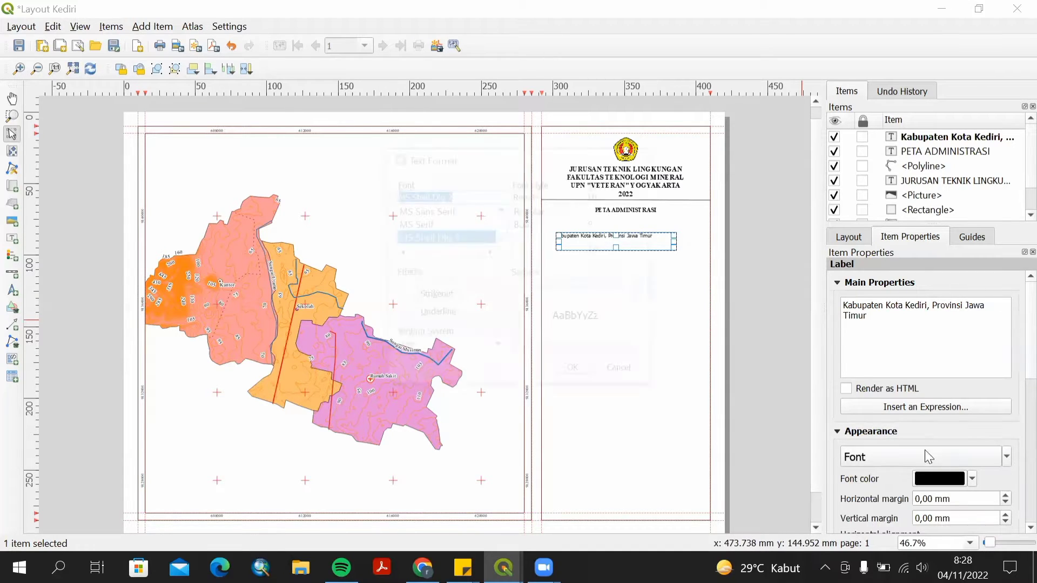
Set the Kabupaten label's font to Times New Roman and move it just below the PETA ADMINISTRASI title.
left_click(926, 457)
type("times")
key("Return")
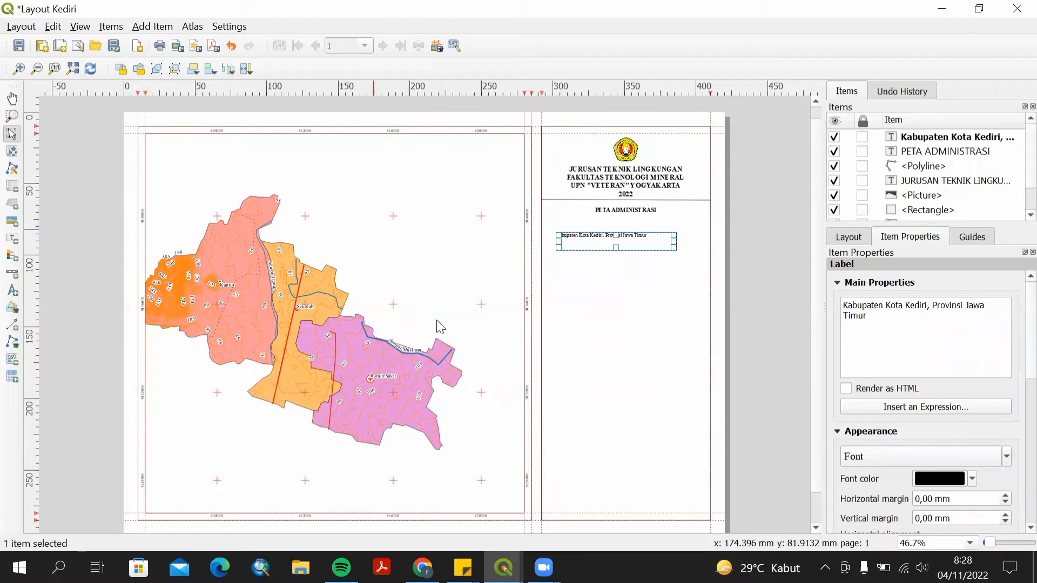
left_click_drag(637, 243, 652, 227)
left_click_drag(651, 226, 654, 224)
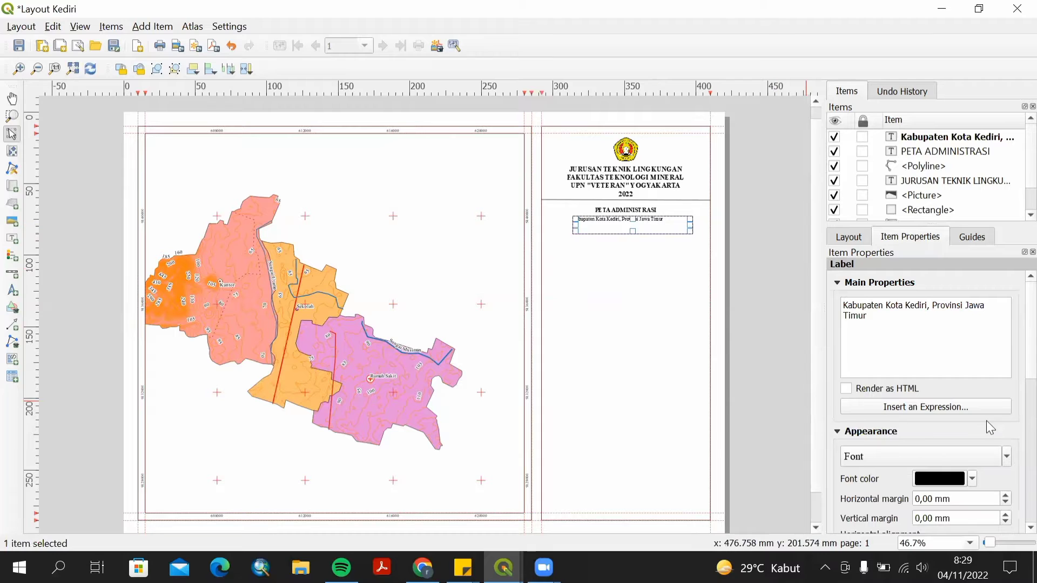
Align the Kabupaten label to Center and Middle and move it up just below the PETA ADMINISTRASI title.
scroll(986, 420, "down", 2)
left_click(883, 485)
left_click(884, 515)
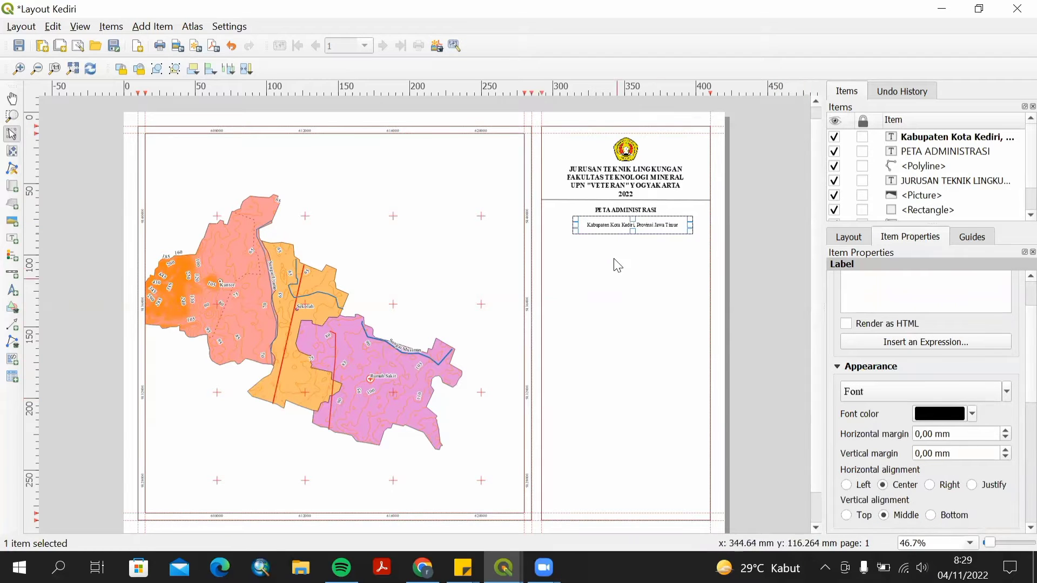
mouse_move(645, 224)
left_mouse_down()
mouse_move(635, 224)
mouse_move(640, 213)
mouse_move(648, 228)
mouse_move(643, 218)
left_mouse_up()
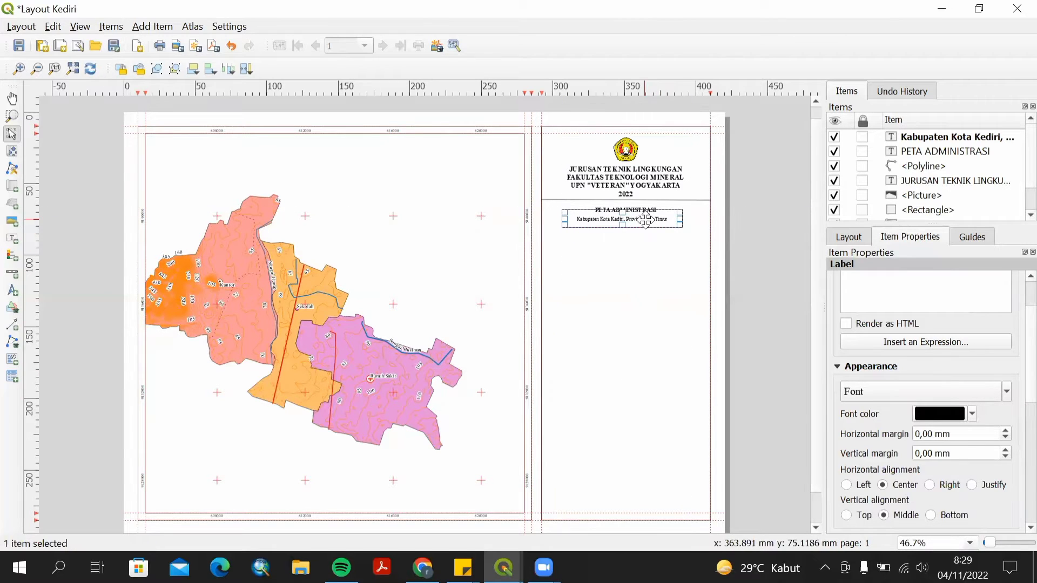
left_click(687, 266)
left_click(633, 215)
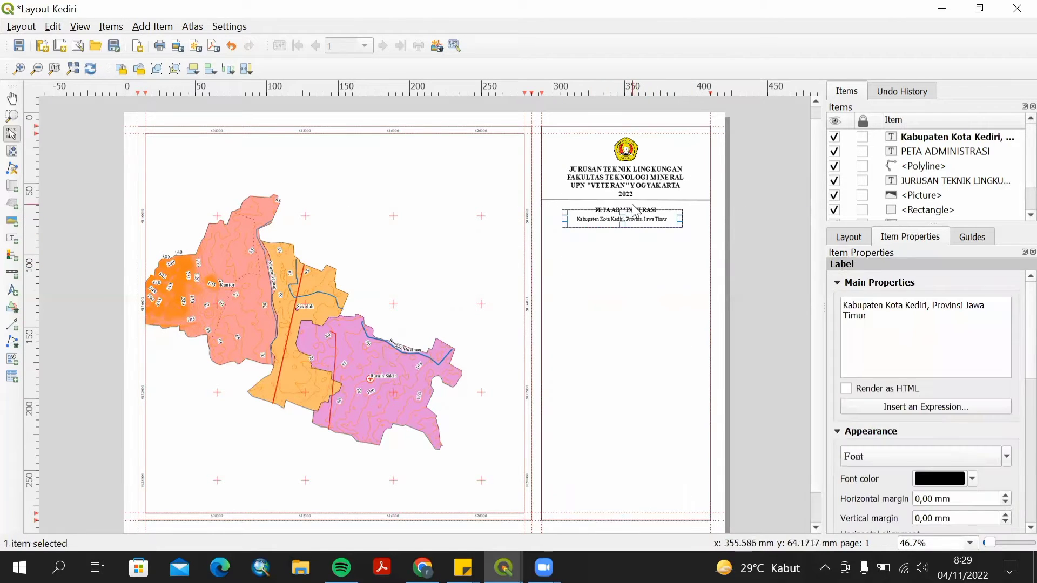
left_click(632, 207)
left_click(633, 215)
Draw a horizontal polyline across the side panel beneath the title block.
left_click(638, 326)
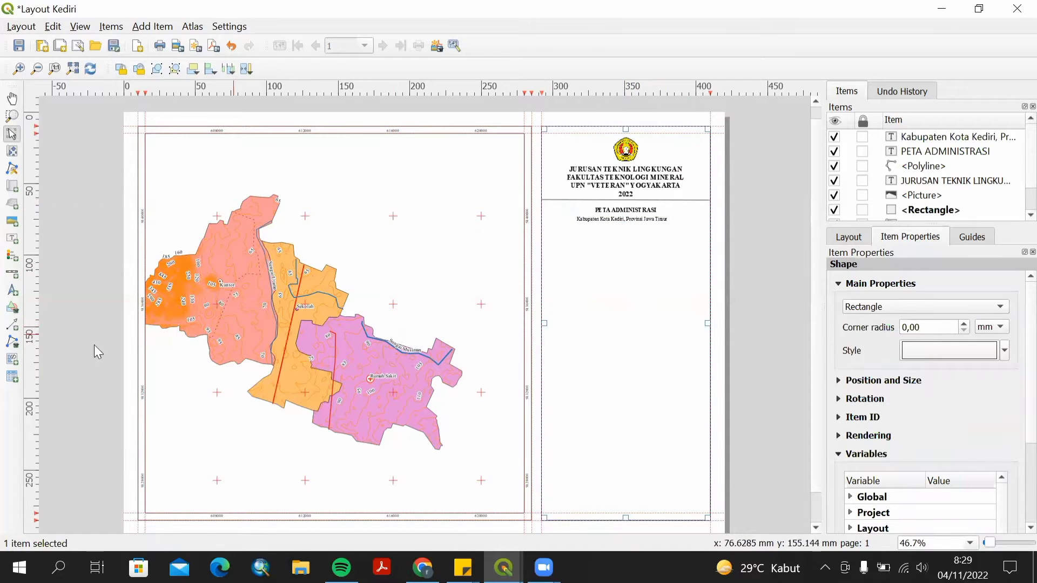
left_click(15, 345)
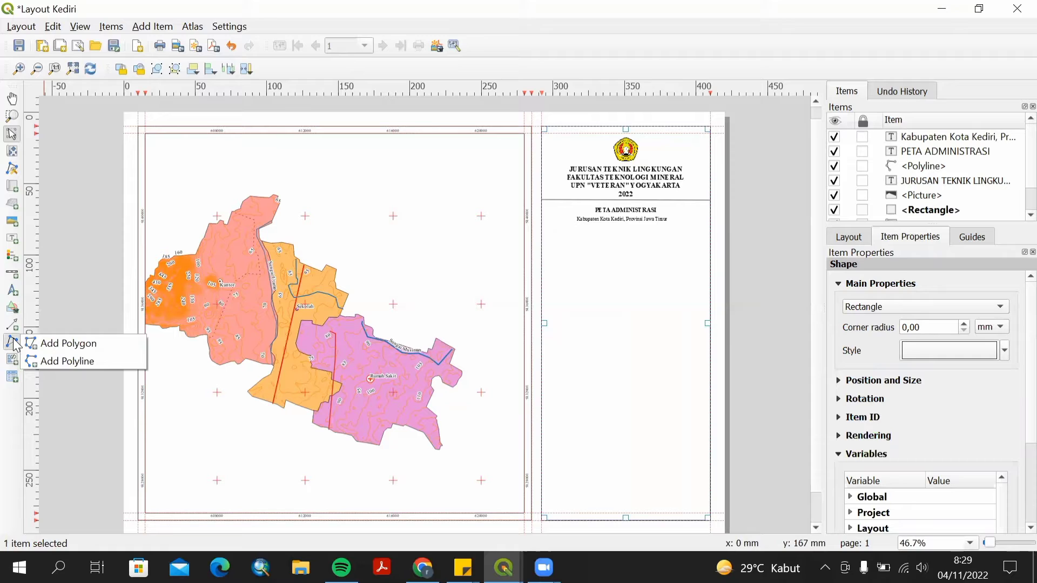
left_click(33, 363)
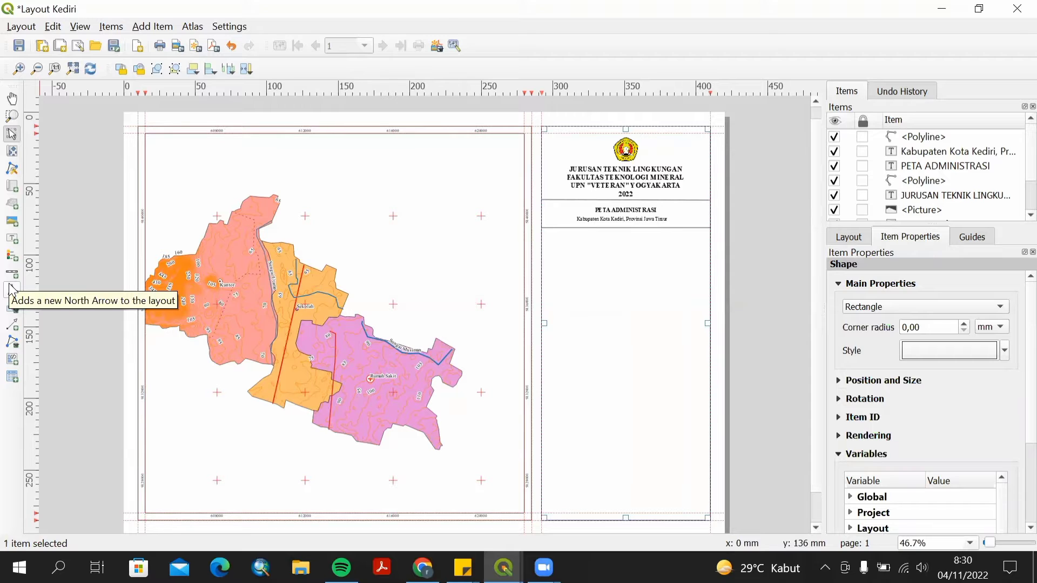
Add a north arrow below the title block and position it in the centre of the side panel.
left_click(12, 291)
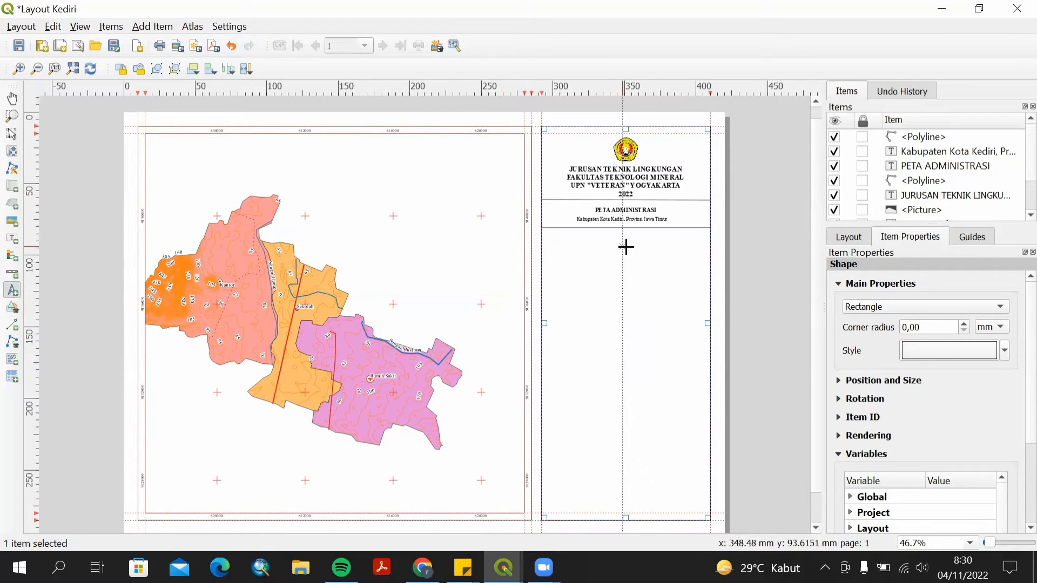
left_click_drag(608, 240, 634, 258)
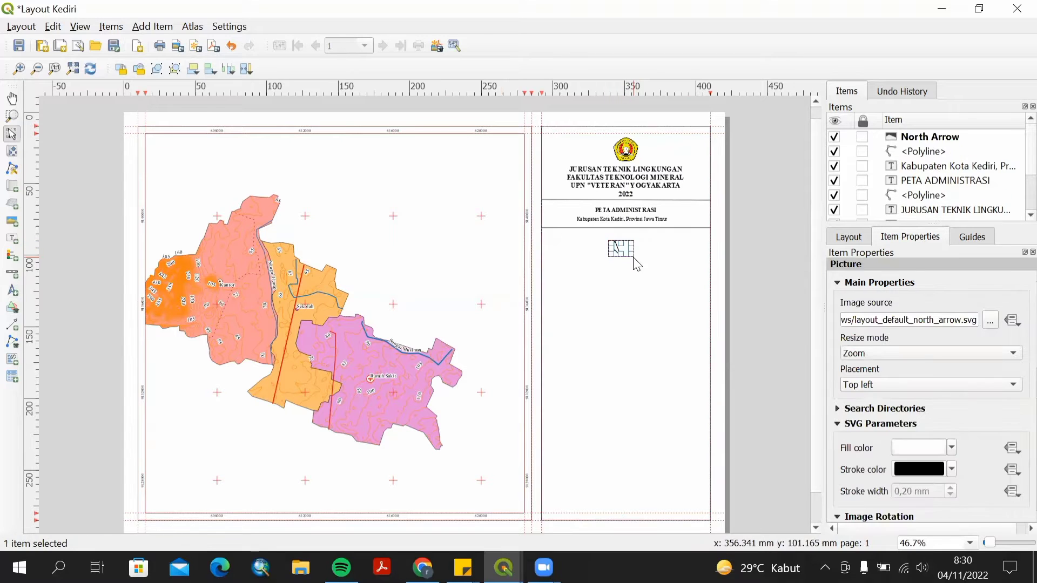
left_click(615, 244)
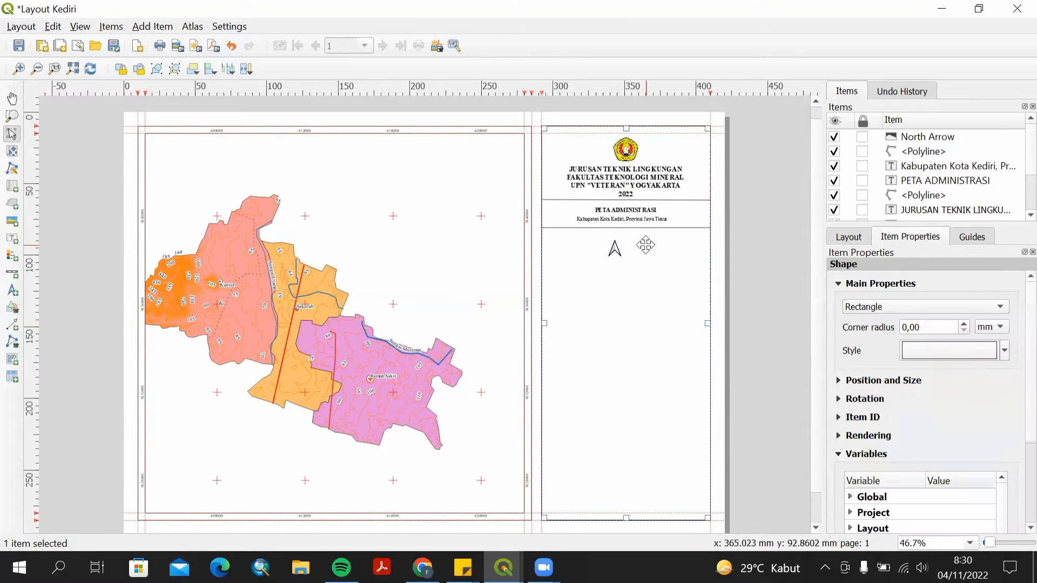
left_click(615, 251)
left_click_drag(615, 251, 620, 295)
Add a small label under the north arrow with the text U.
left_click(700, 280)
key("l")
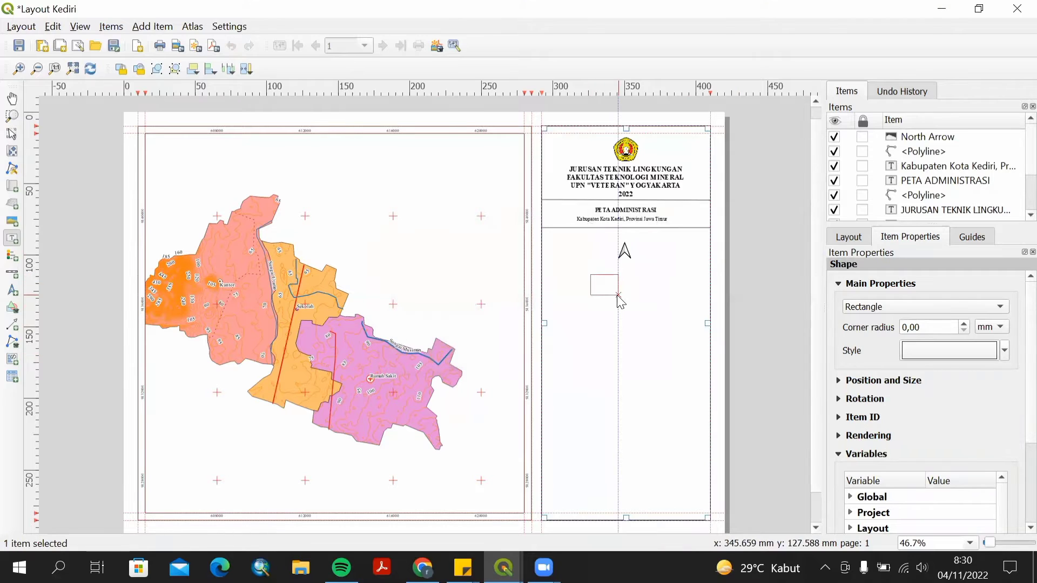
key("ctrl+a")
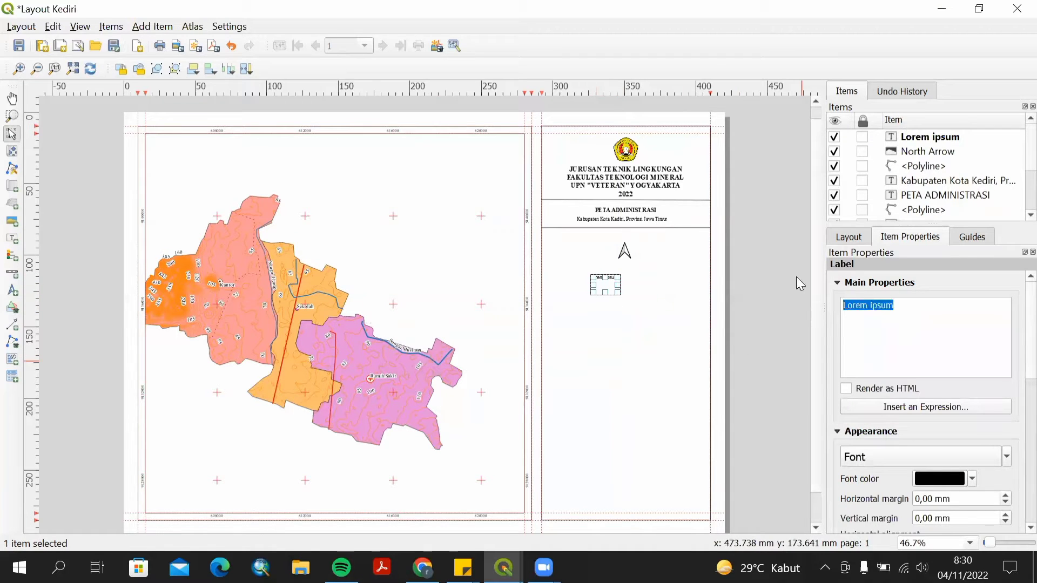
type("U")
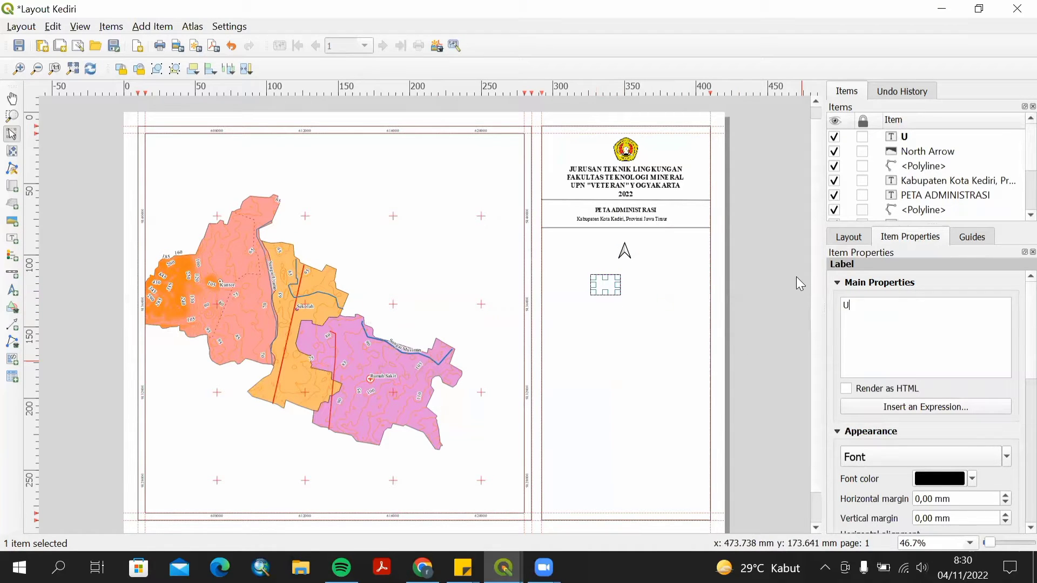
Set the U label's font to Times New Roman, Bold, size 14.
left_click(855, 457)
type("ti")
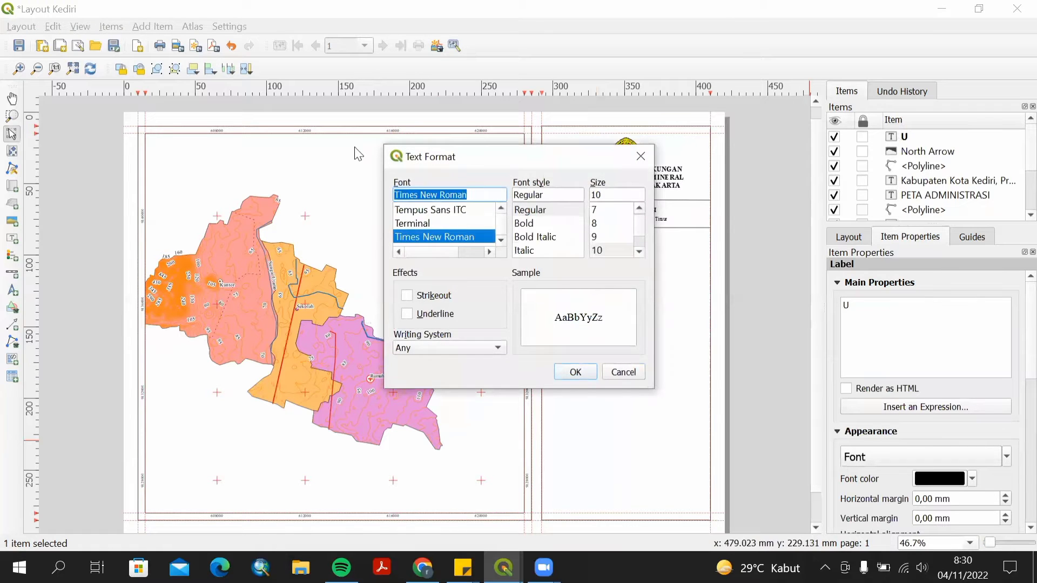
left_click(513, 224)
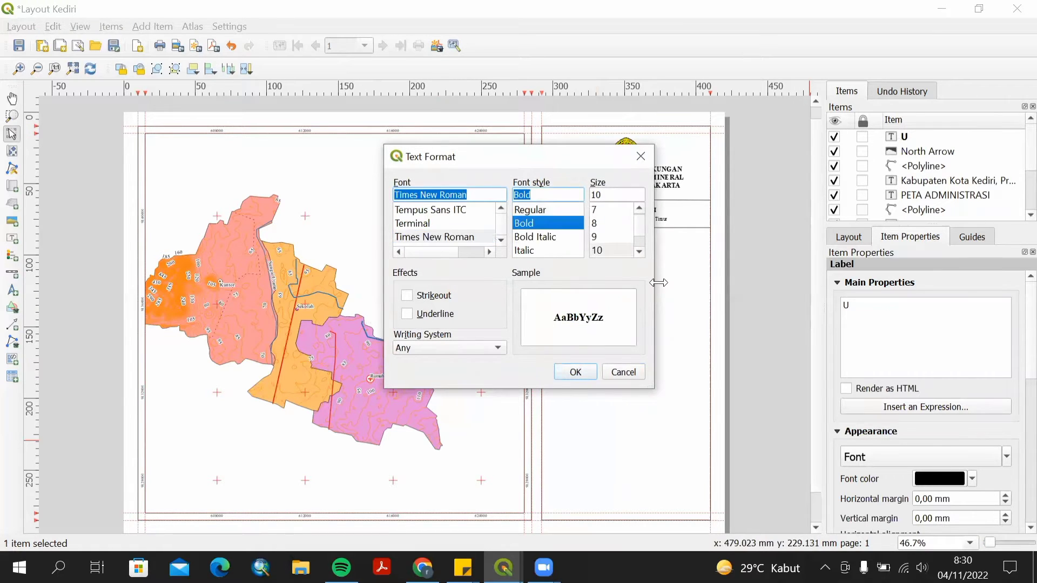
left_click(639, 252)
left_click(640, 252)
left_click(641, 252)
left_click(604, 250)
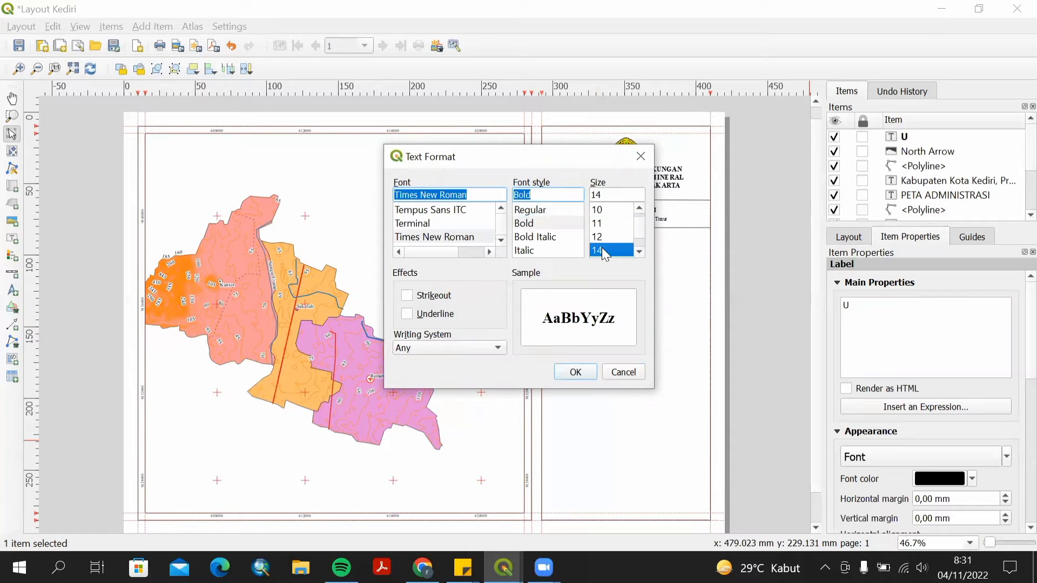
left_click(575, 372)
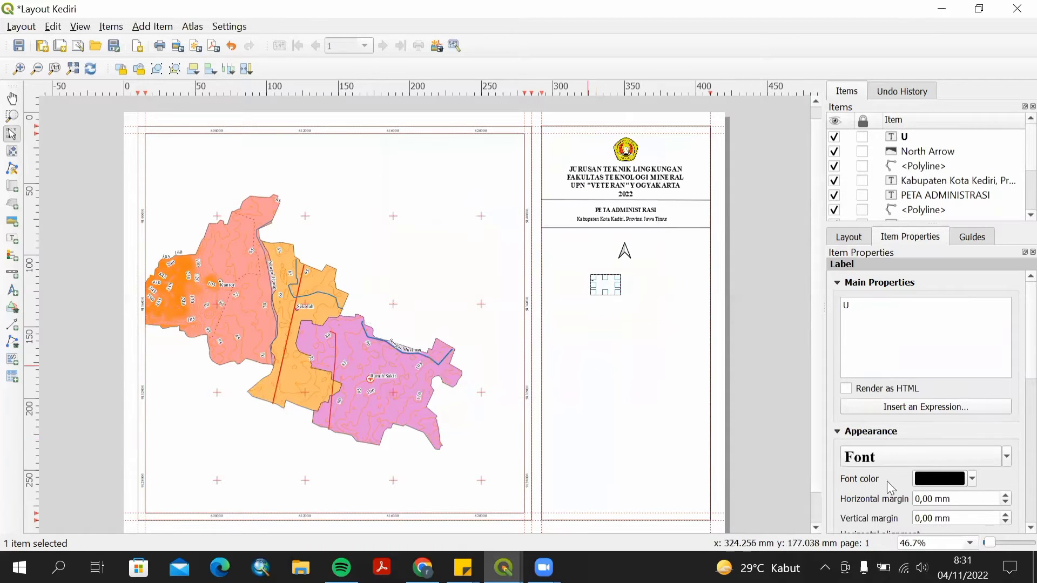
Align the U label to Center and Middle and move it just above the north arrow.
scroll(879, 418, "down", 1)
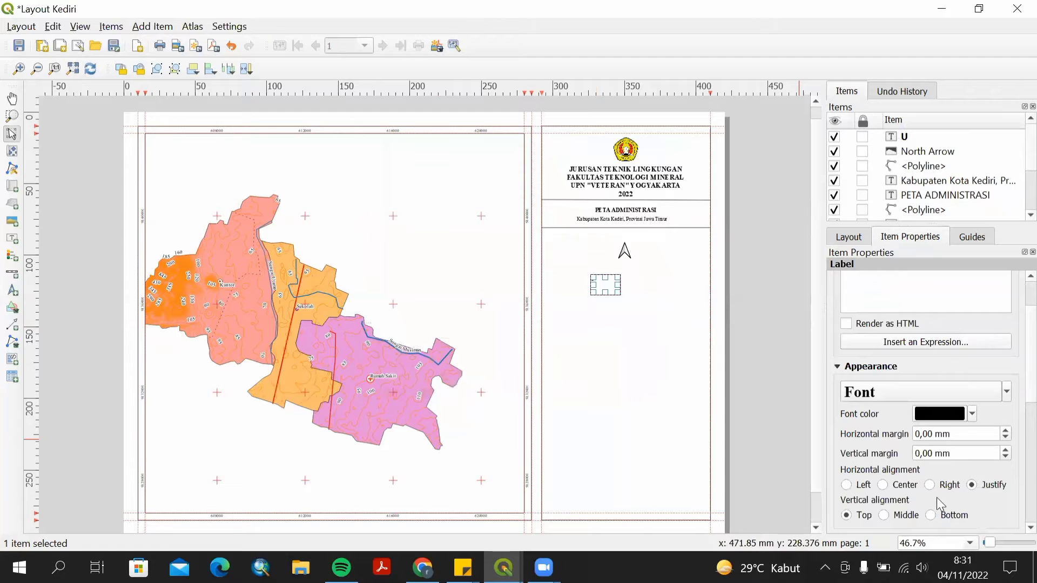
left_click(889, 485)
left_click(884, 516)
left_click_drag(618, 279, 626, 241)
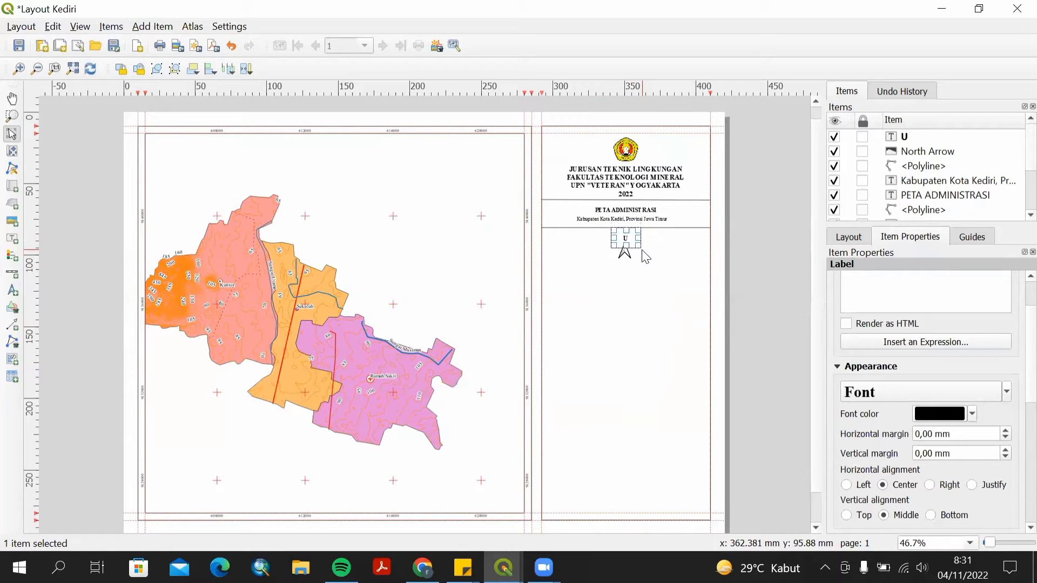
Add a label below the north arrow reading SKALA 1:65.000.
left_click(663, 270)
left_click(12, 238)
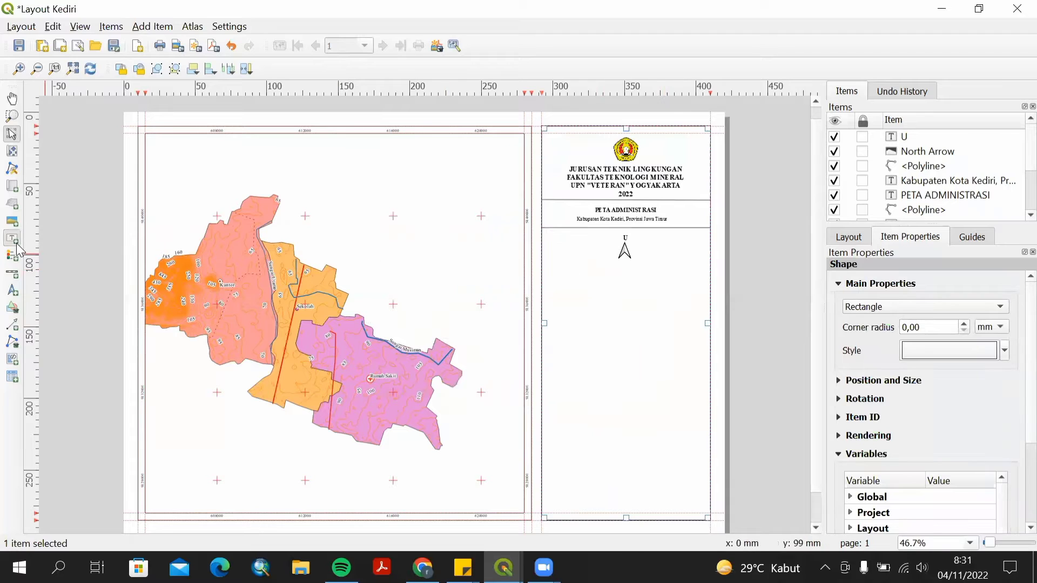
left_click_drag(574, 268, 661, 292)
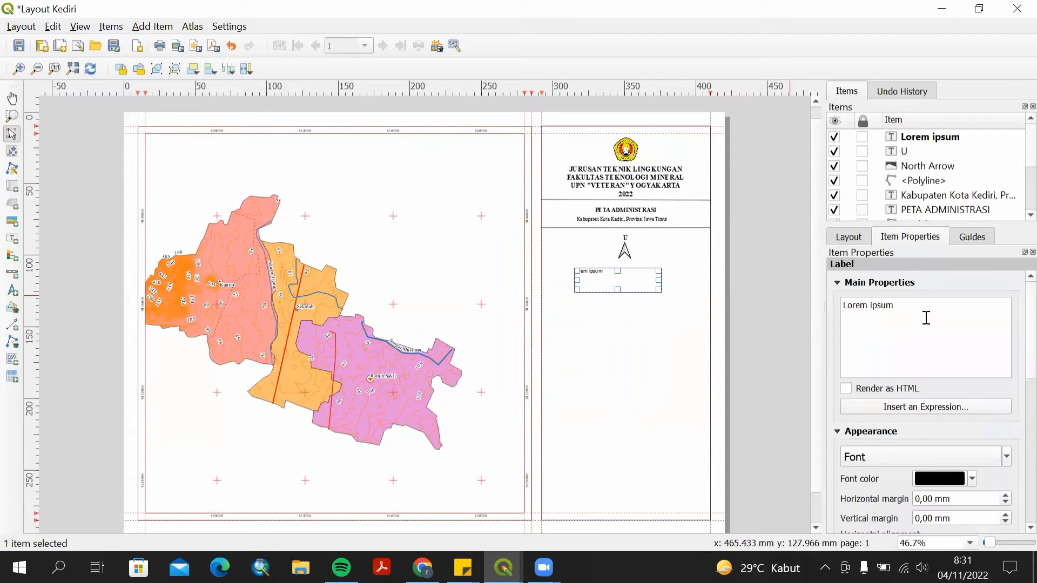
triple_click(854, 313)
type("Skala 1")
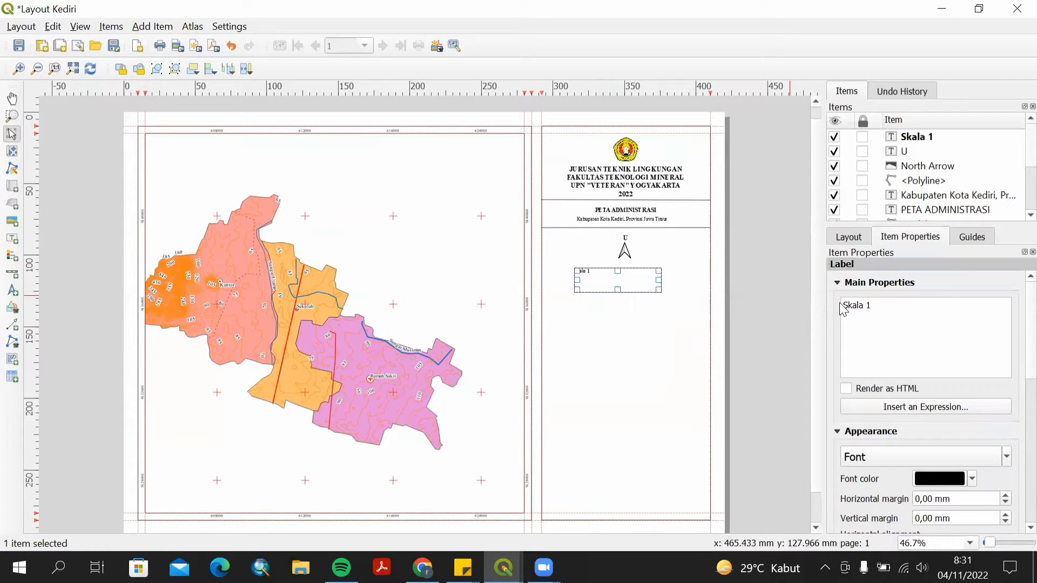
type(":65.000")
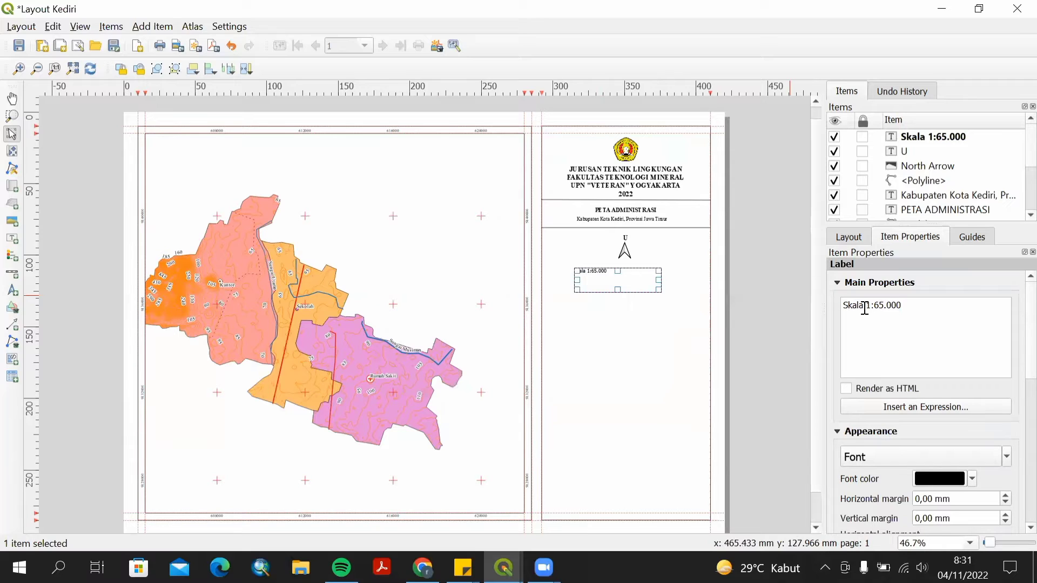
key("BackSpace")
key("BackSpace")
key("BackSpace")
key("BackSpace")
type("KALA")
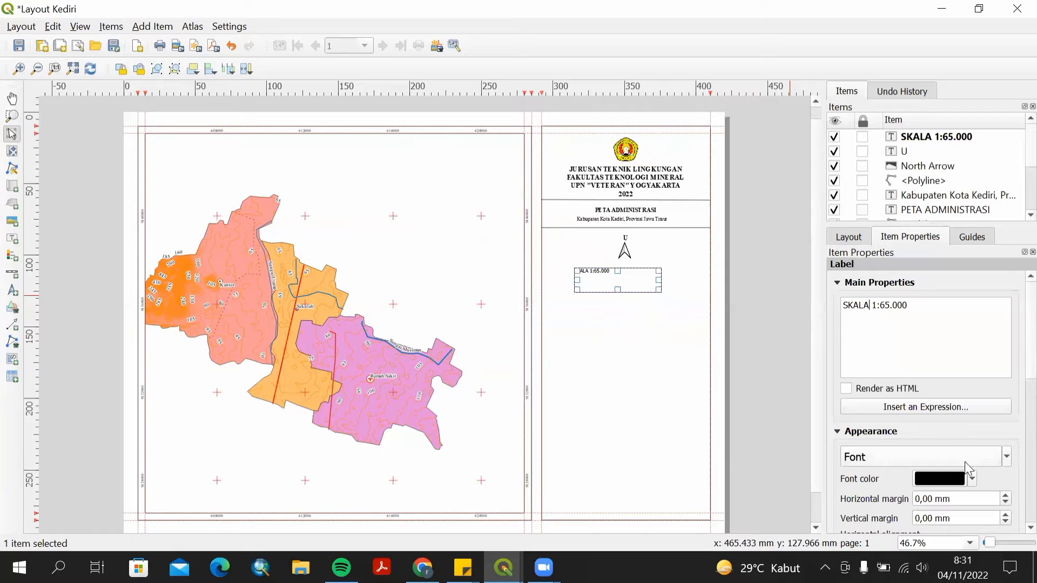
Set the SKALA label's font to Times New Roman and align it to Center and Middle.
left_click(945, 456)
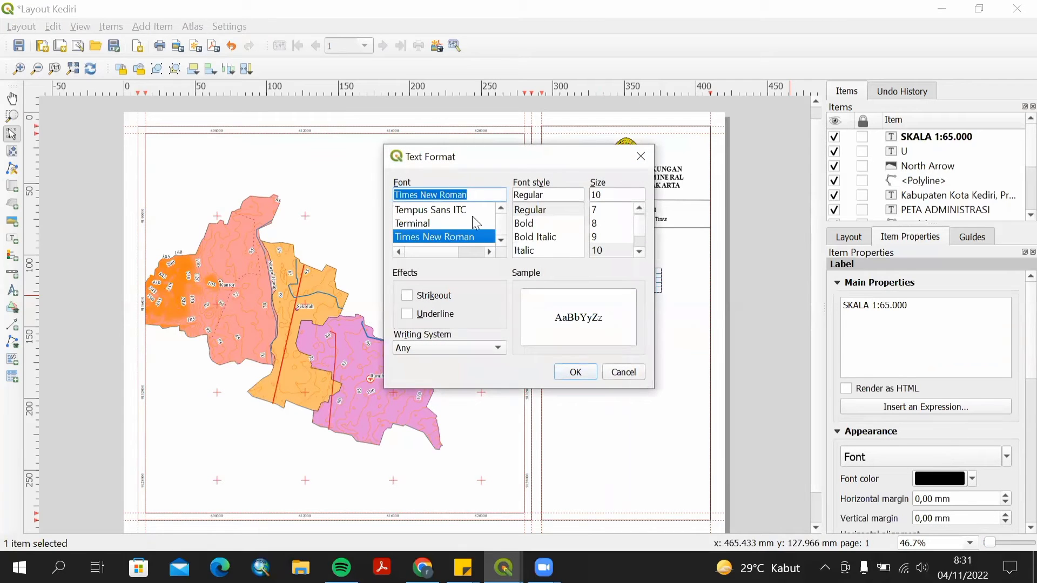
left_click(581, 373)
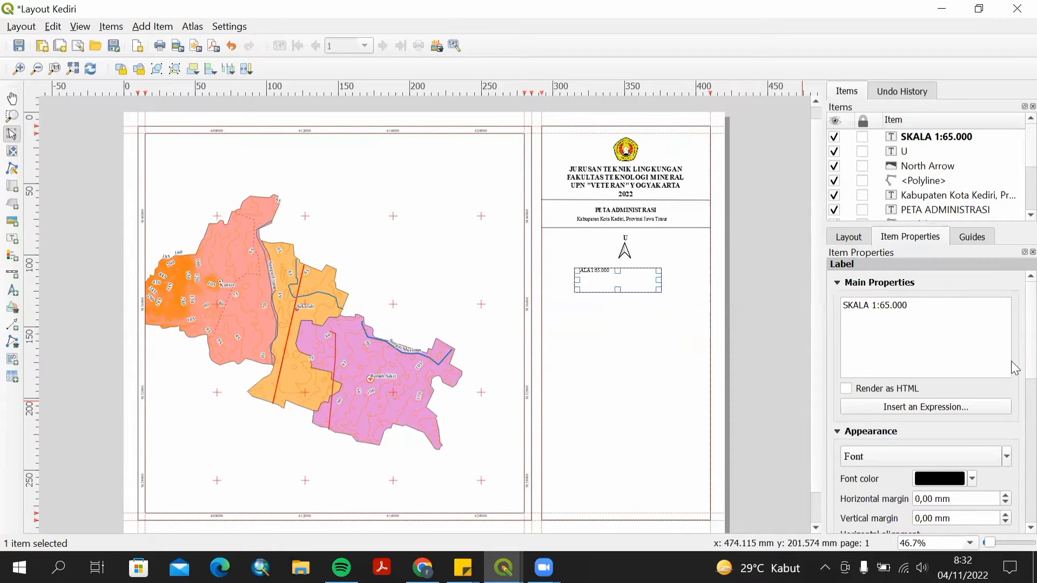
scroll(1016, 368, "down", 5)
left_click(883, 387)
left_click(884, 417)
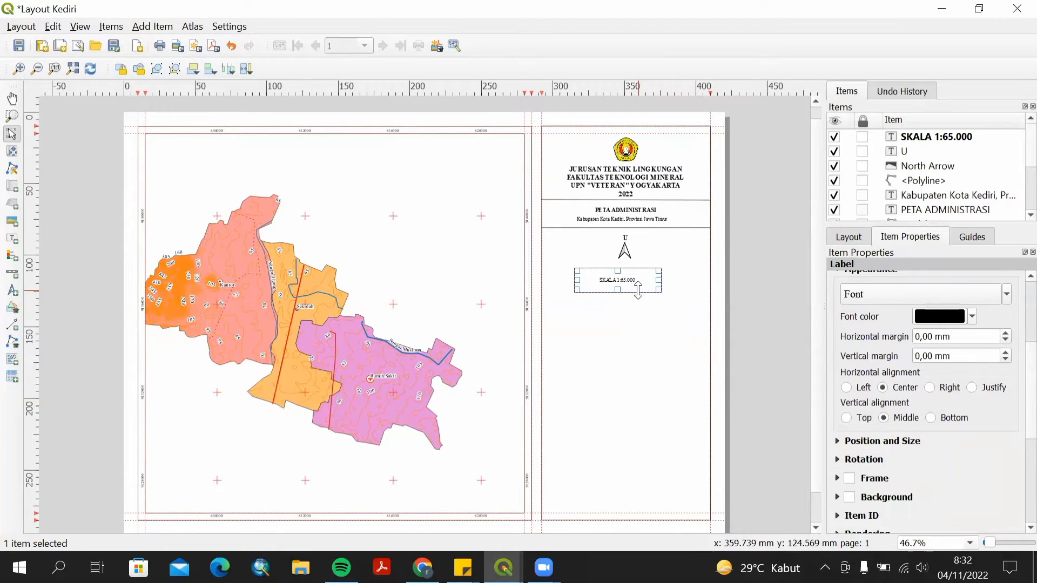
Move the SKALA 1:65.000 label up to sit directly below the north arrow.
left_click_drag(617, 271, 646, 270)
scroll(646, 270, "up", 2)
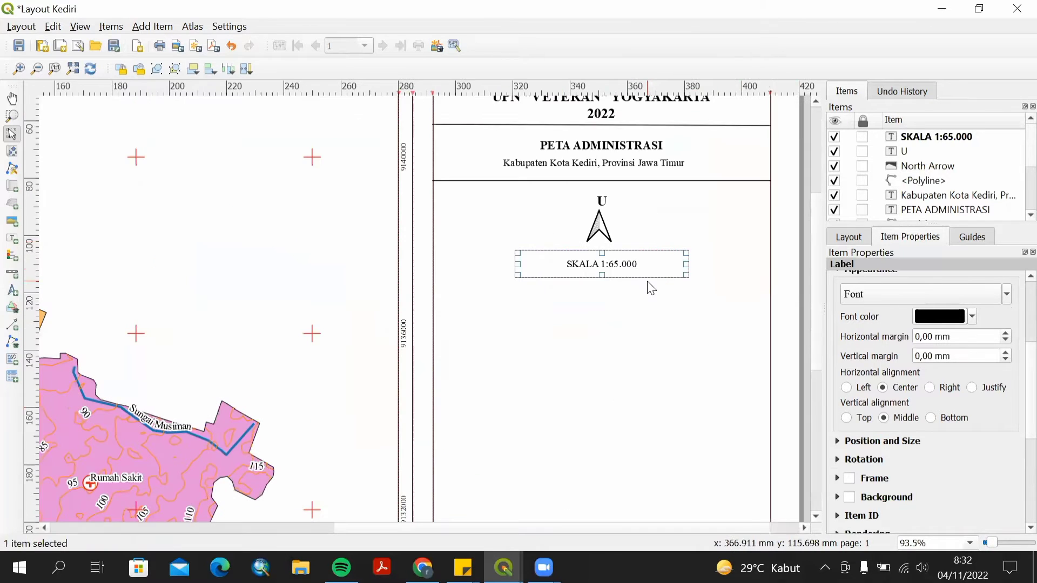
scroll(648, 287, "up", 2)
scroll(648, 287, "down", 2)
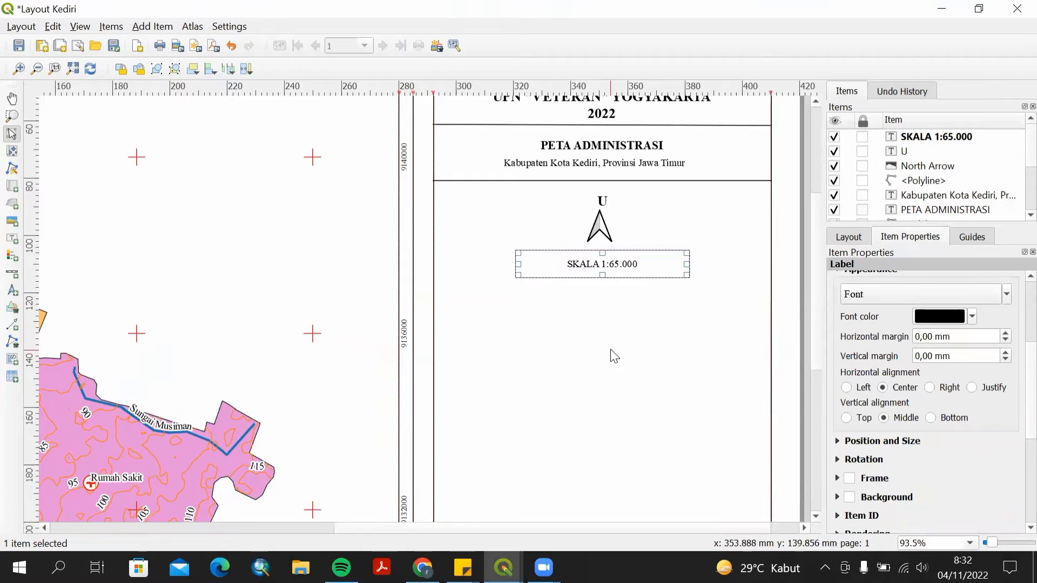
key("Up")
key("Up")
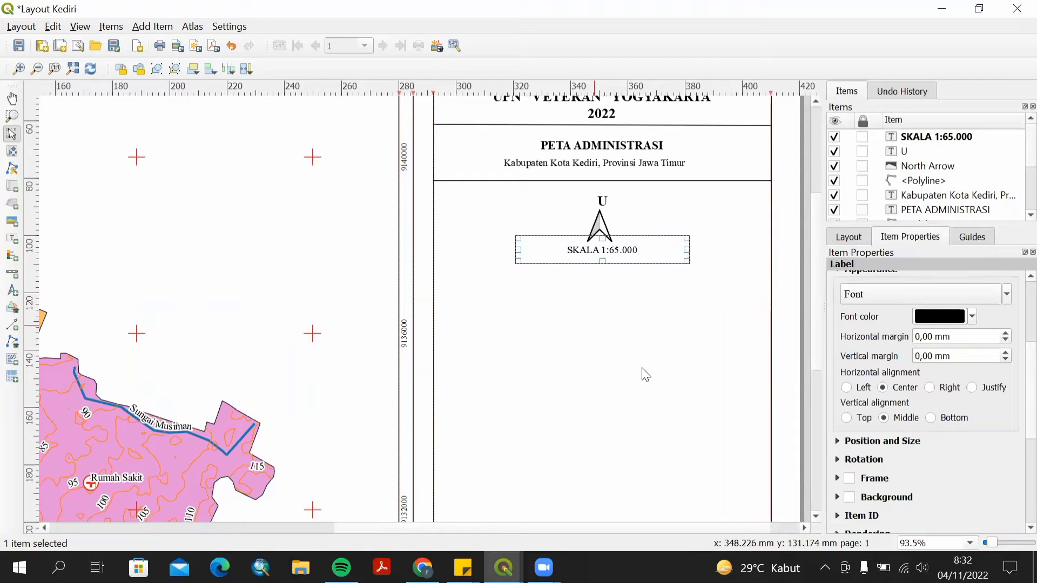
left_click(648, 373)
left_click(616, 247)
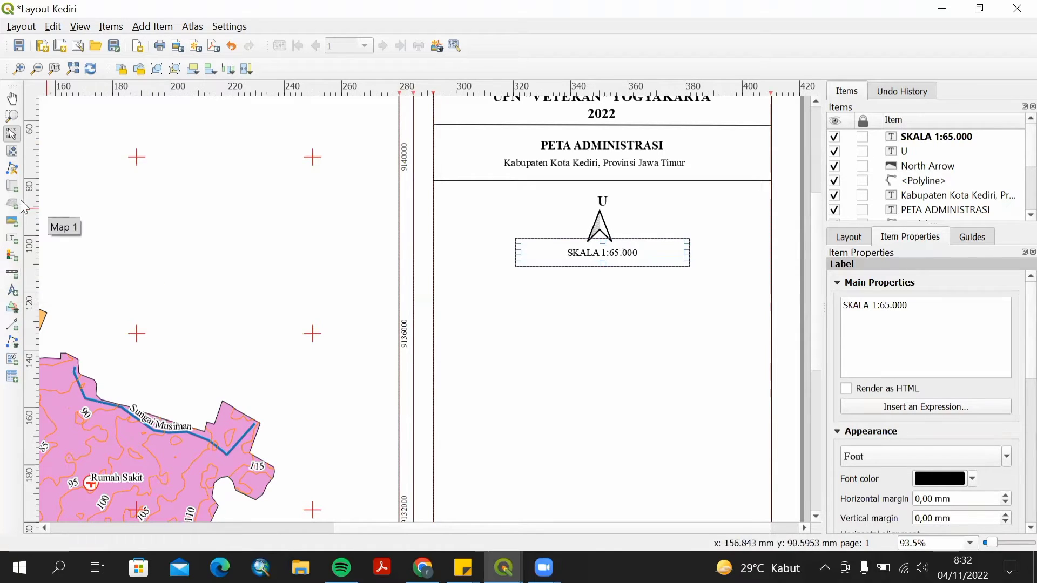
Add a scale bar below the scale label and set its unit label to Km.
left_click(11, 279)
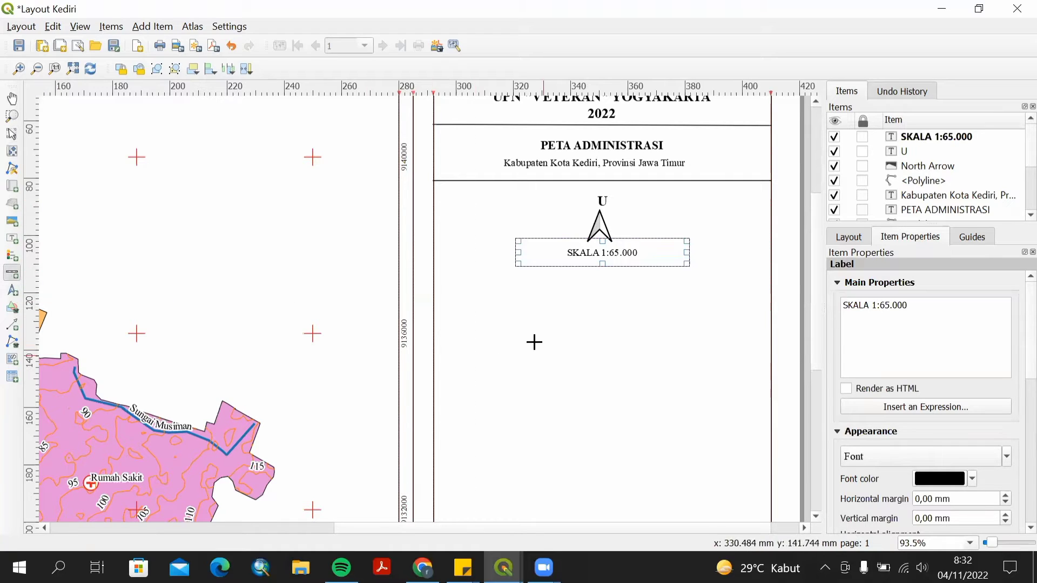
left_click_drag(501, 298, 683, 320)
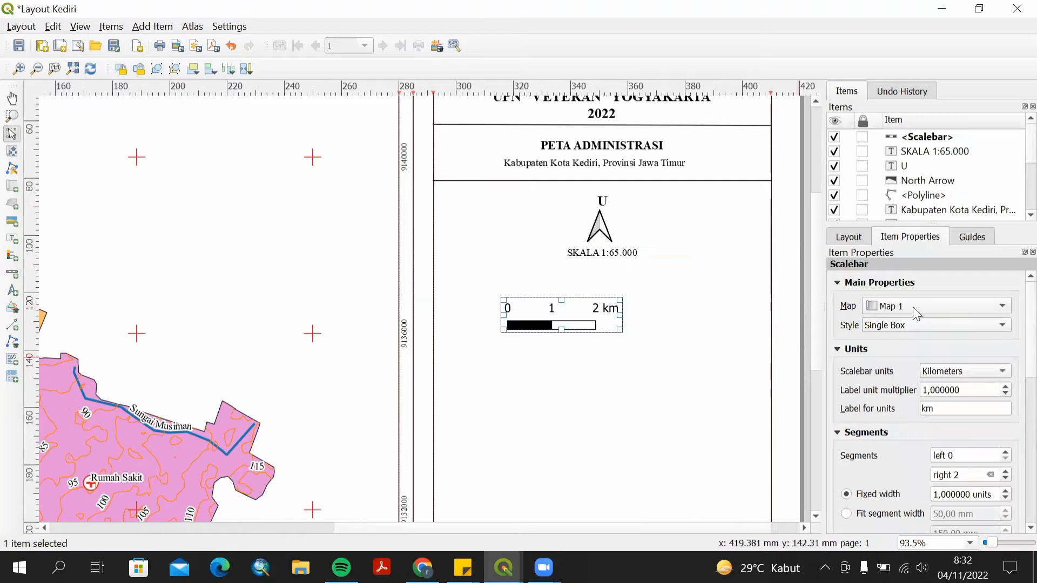
left_click(928, 411)
key("BackSpace")
type("K")
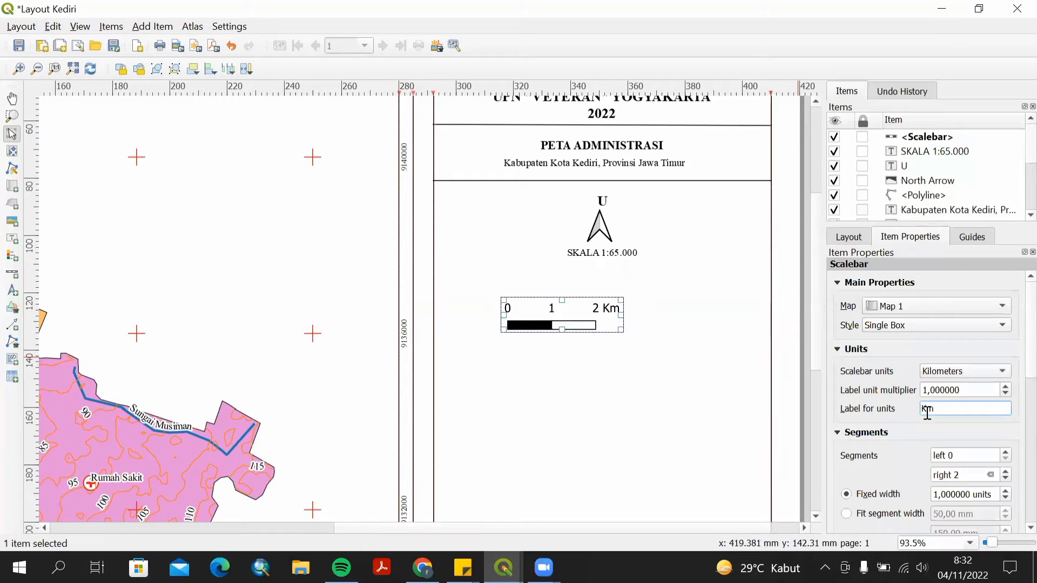
Set the scale bar's right segments to 5.
left_click(961, 474)
type("4")
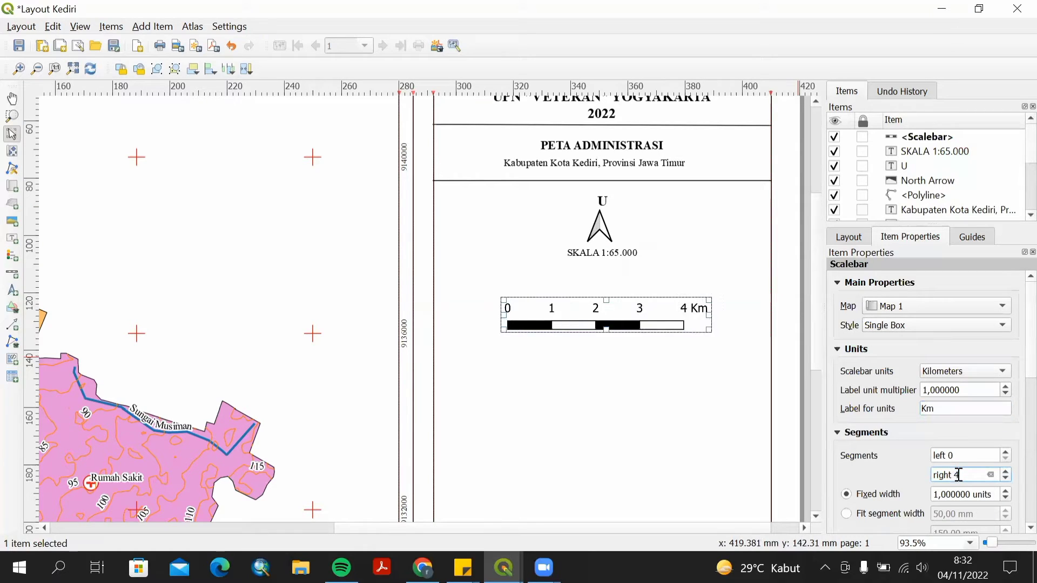
key("BackSpace")
type("6")
key("BackSpace")
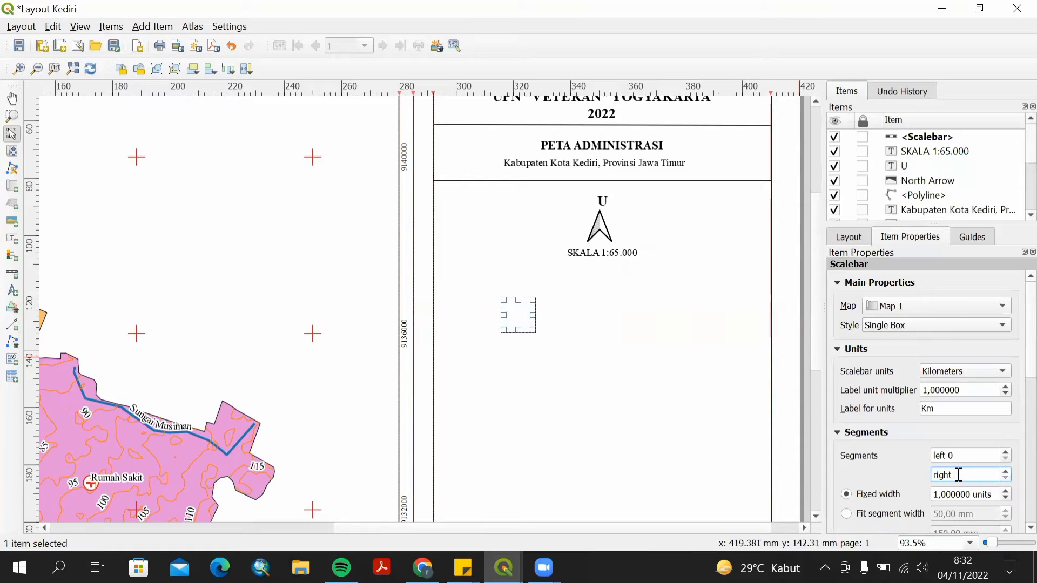
type("5")
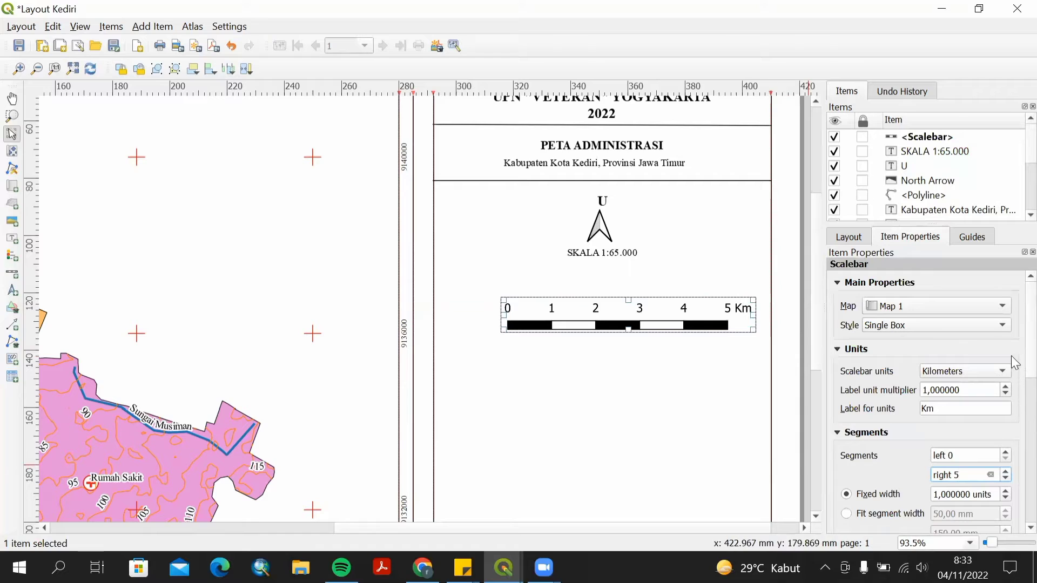
Change the scale bar's font to Times New Roman.
scroll(1015, 353, "down", 6)
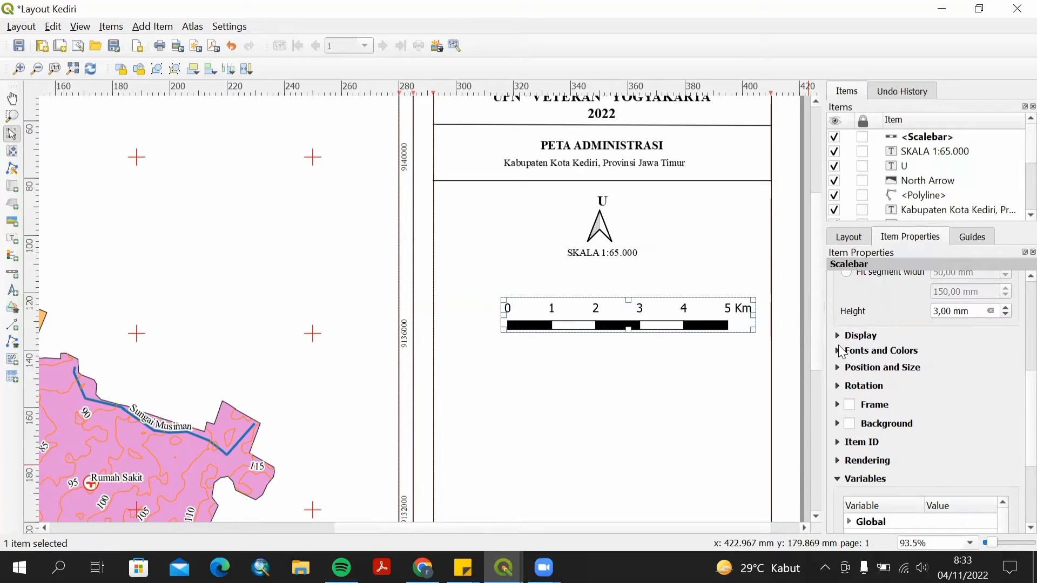
left_click(838, 356)
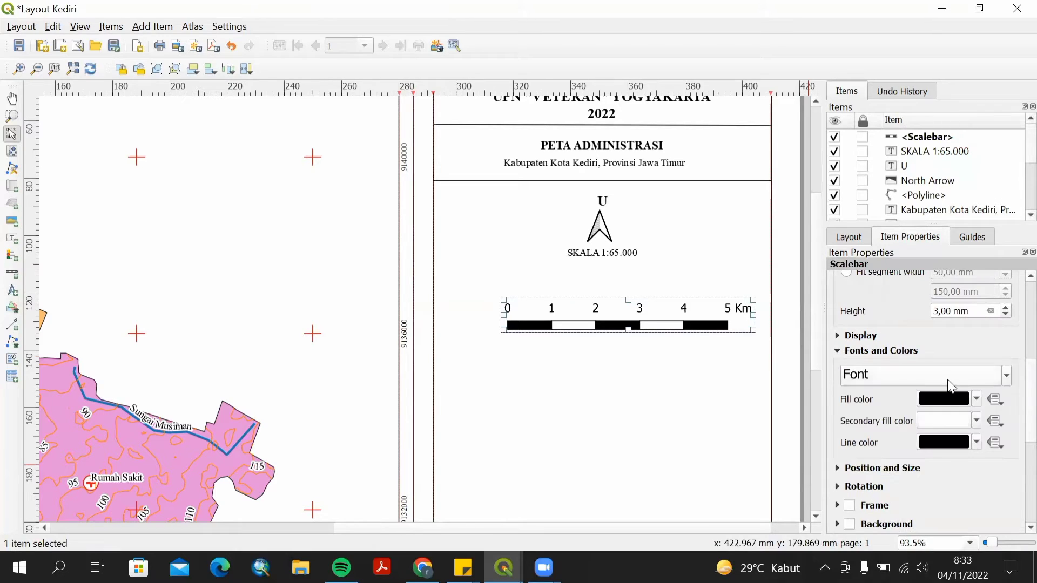
left_click(987, 384)
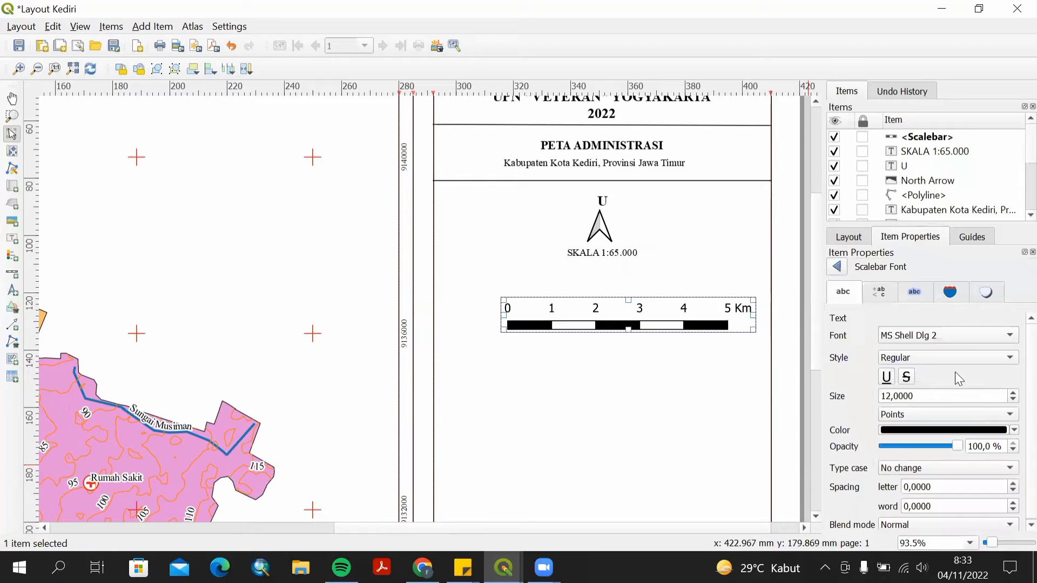
left_click(955, 331)
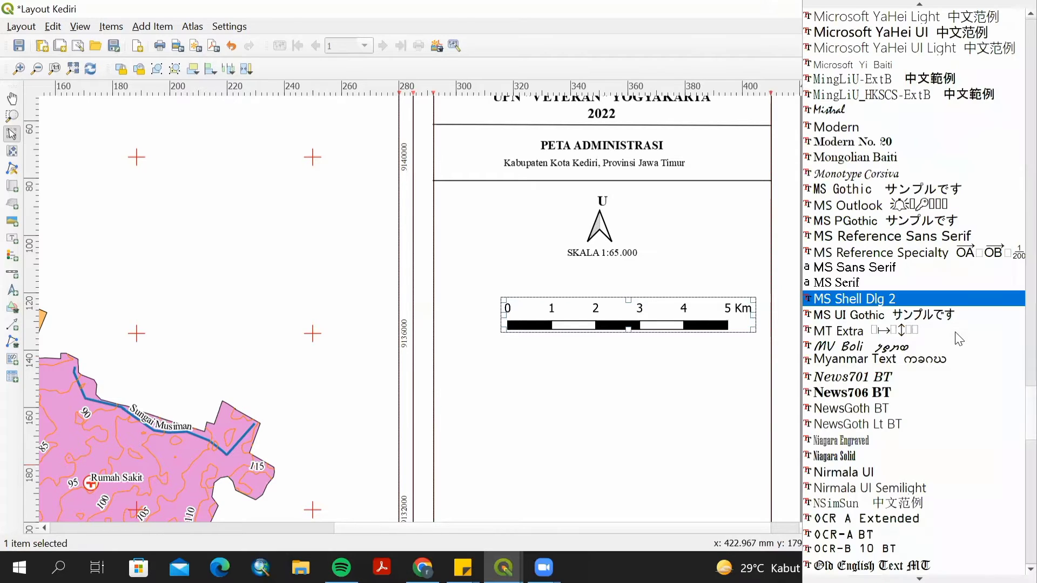
scroll(944, 469, "down", 6)
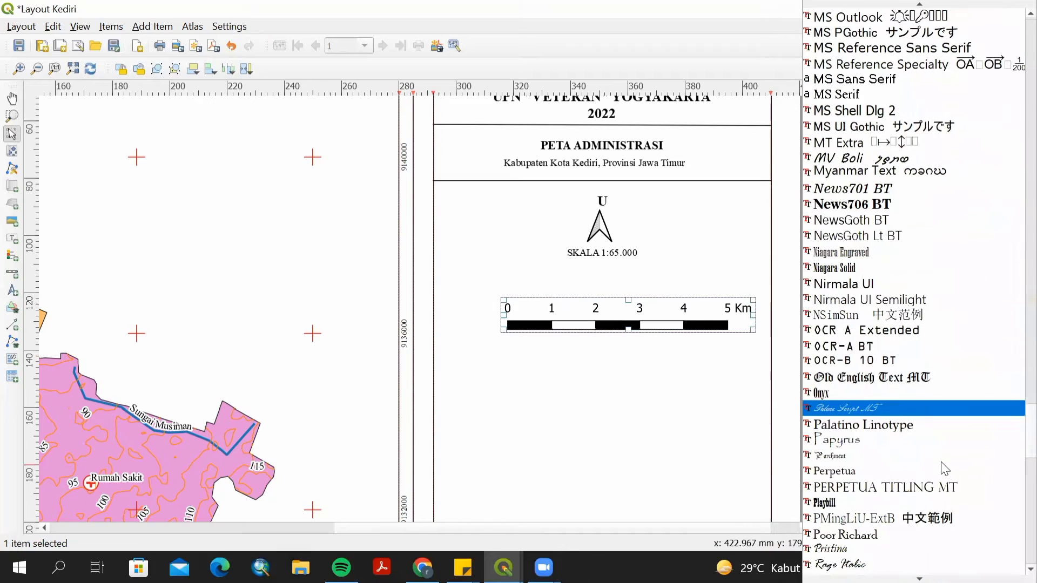
scroll(944, 468, "down", 17)
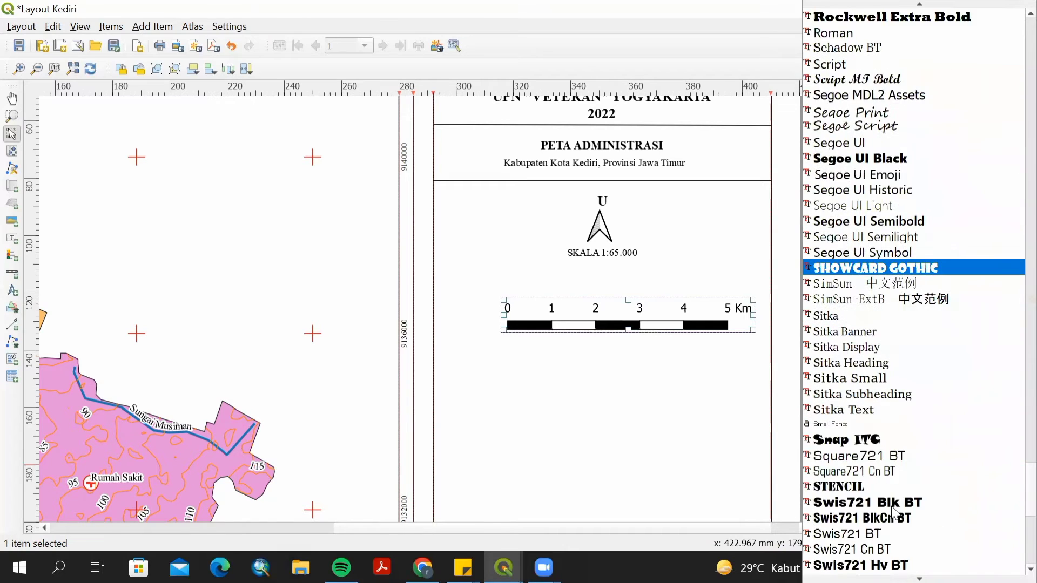
scroll(894, 513, "down", 3)
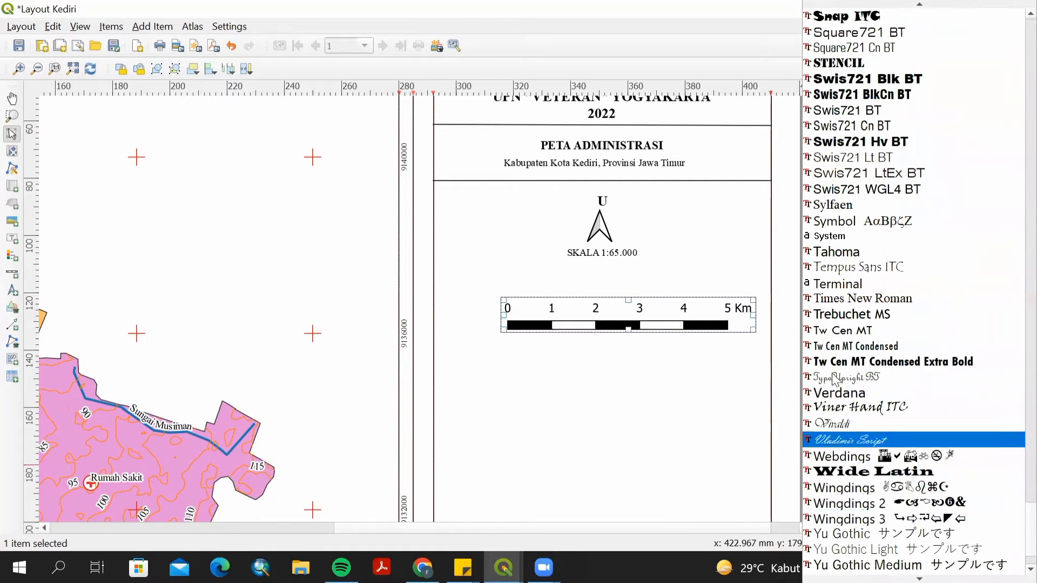
left_click(819, 293)
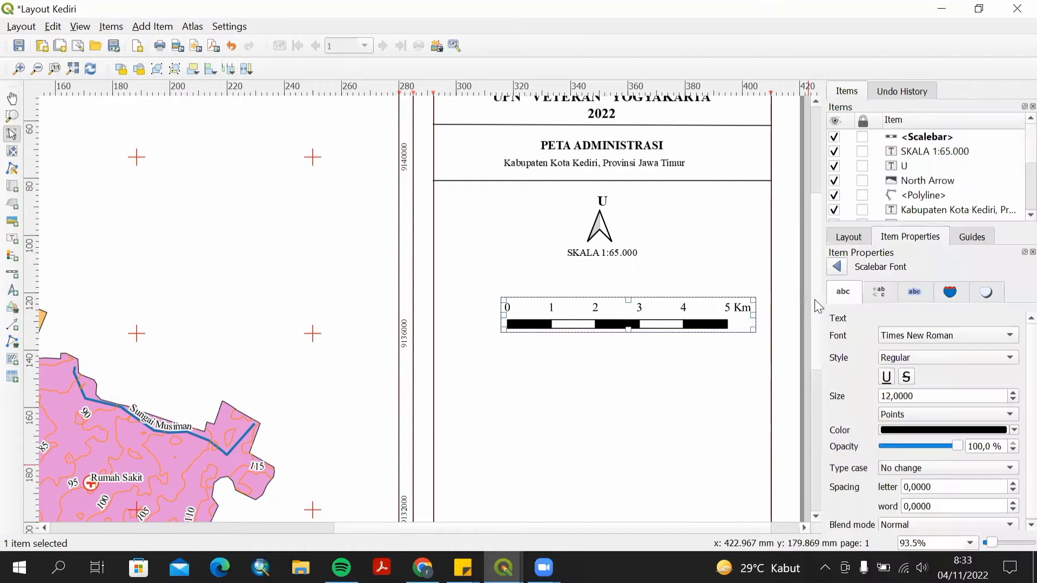
left_click(974, 358)
left_click(953, 293)
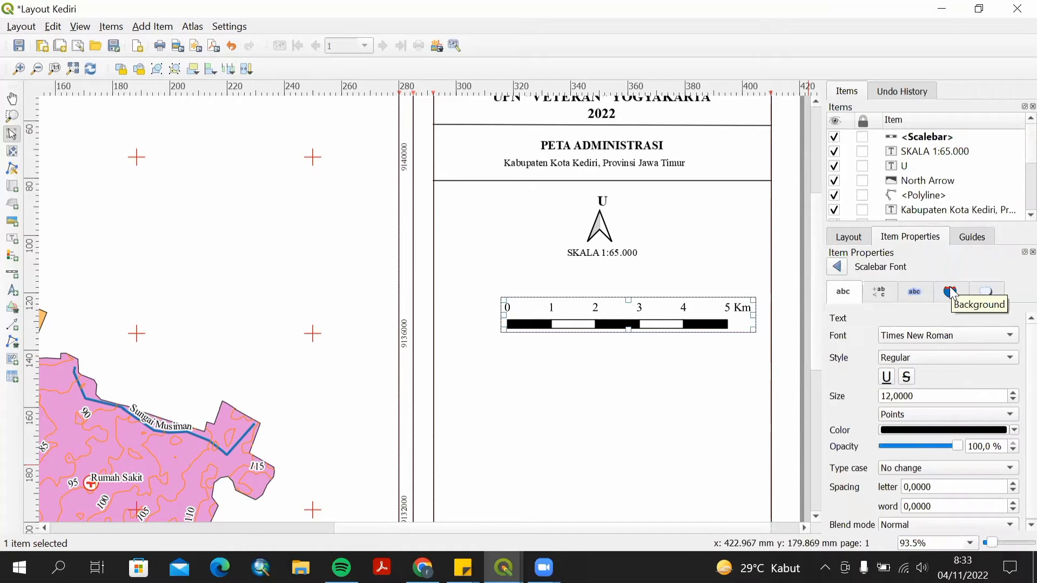
left_click(953, 293)
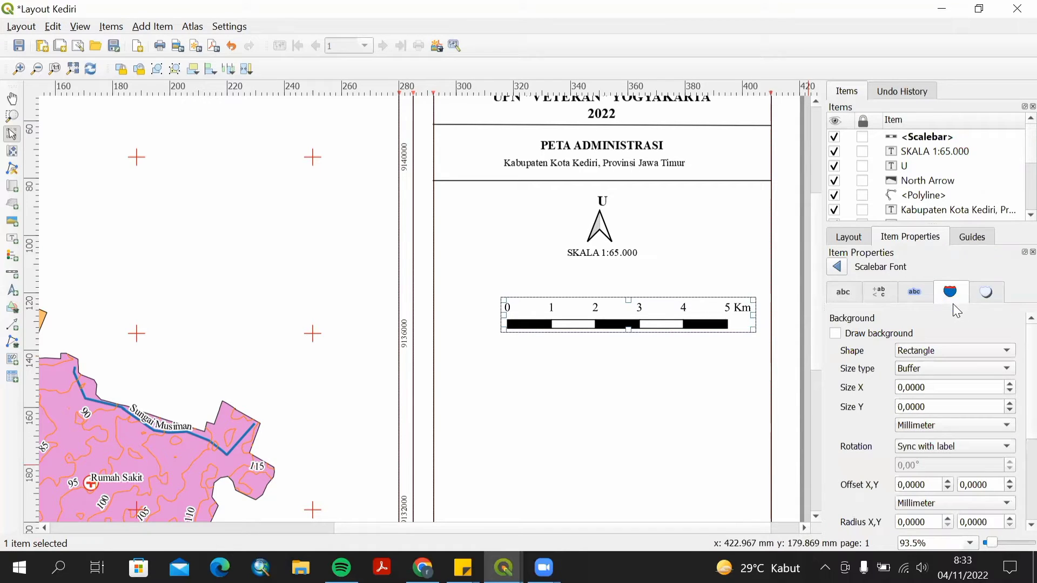
left_click(837, 268)
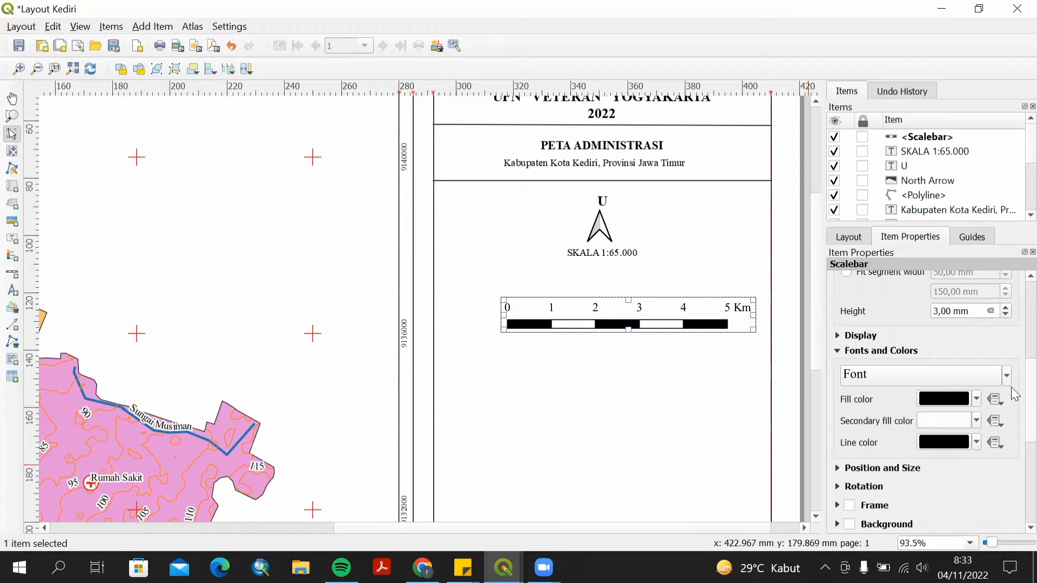
Reposition the scale bar so it sits just below the SKALA 1:65.000 label.
scroll(1015, 459, "down", 4)
scroll(1015, 441, "down", 2)
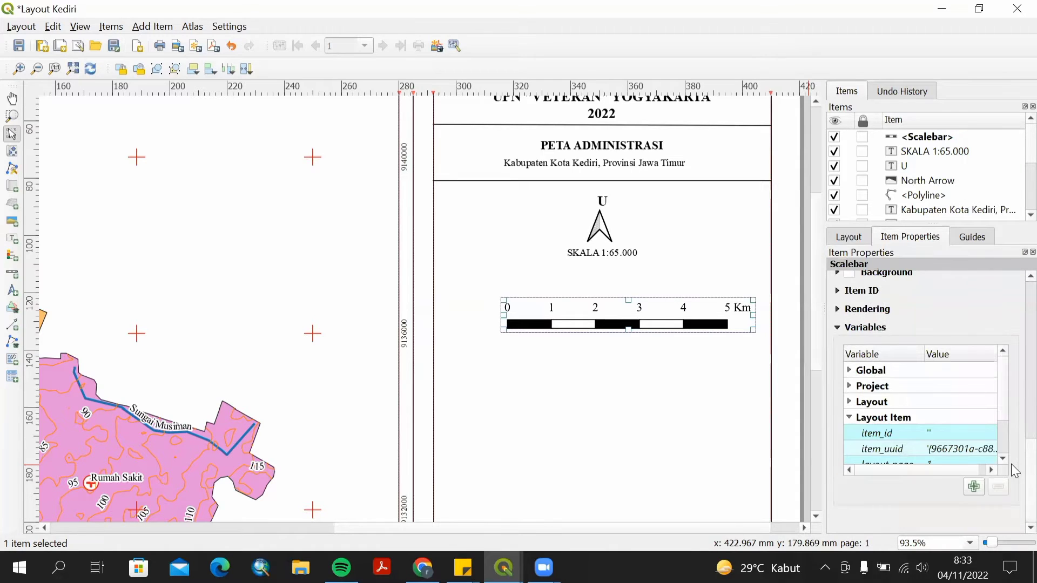
left_click(509, 292)
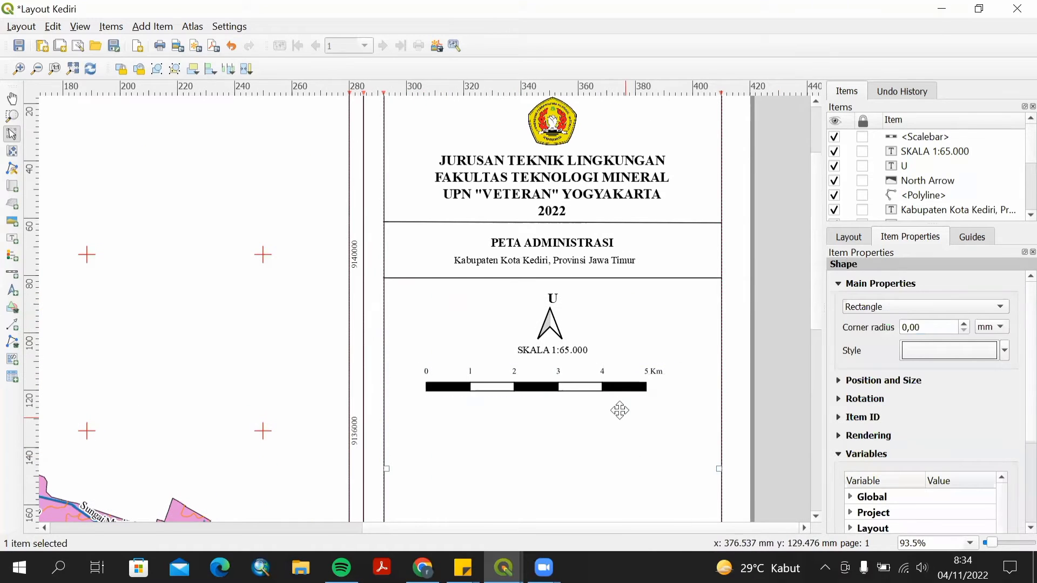
left_click(597, 374)
left_click_drag(598, 373, 600, 365)
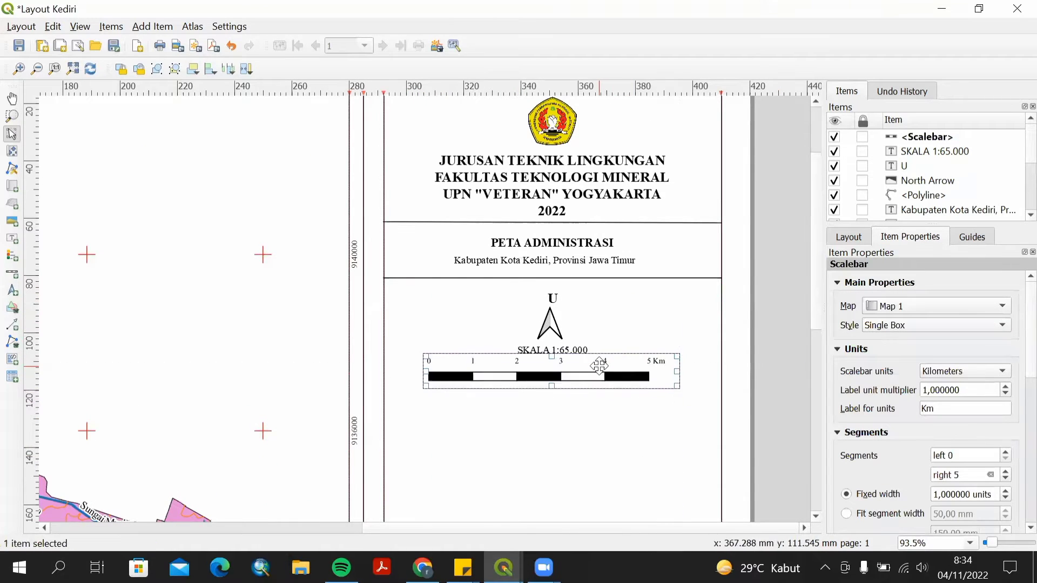
left_click(592, 319)
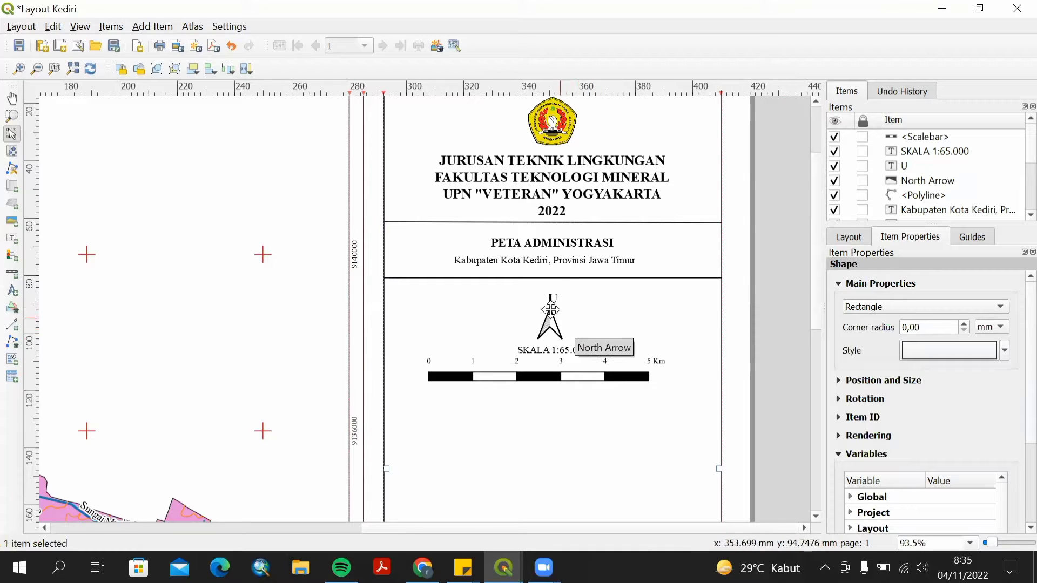
left_click(552, 296)
left_click(591, 317)
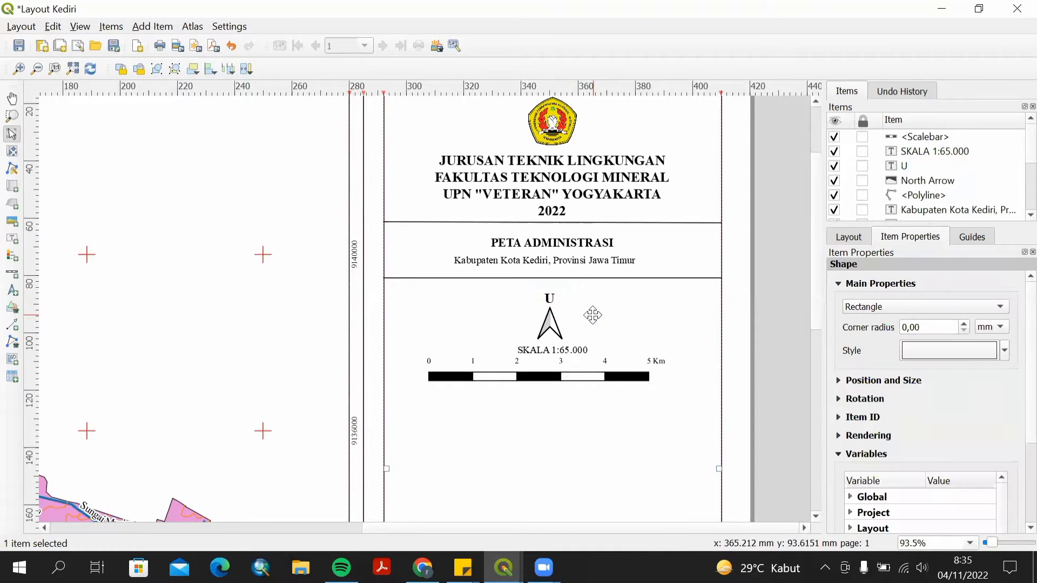
left_click_drag(561, 370, 566, 375)
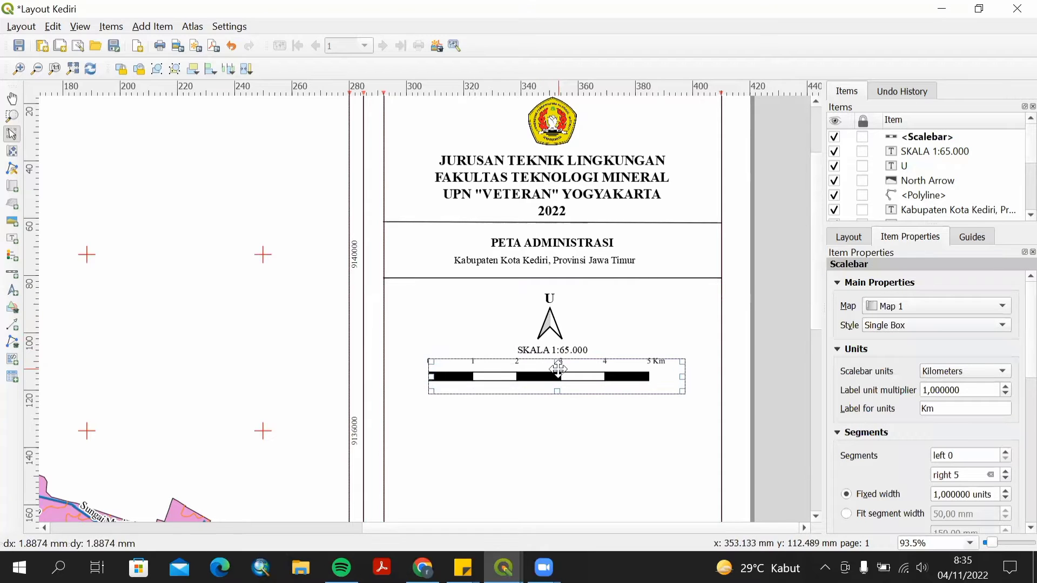
Draw a horizontal polyline across the side panel just below the scale bar.
left_click(12, 342)
left_click(82, 363)
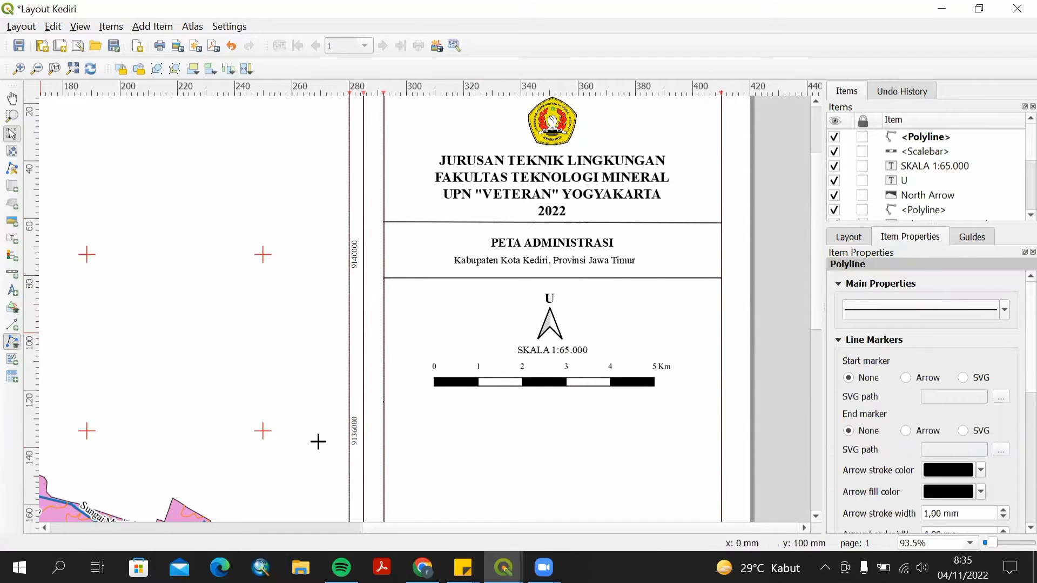
left_click(384, 395)
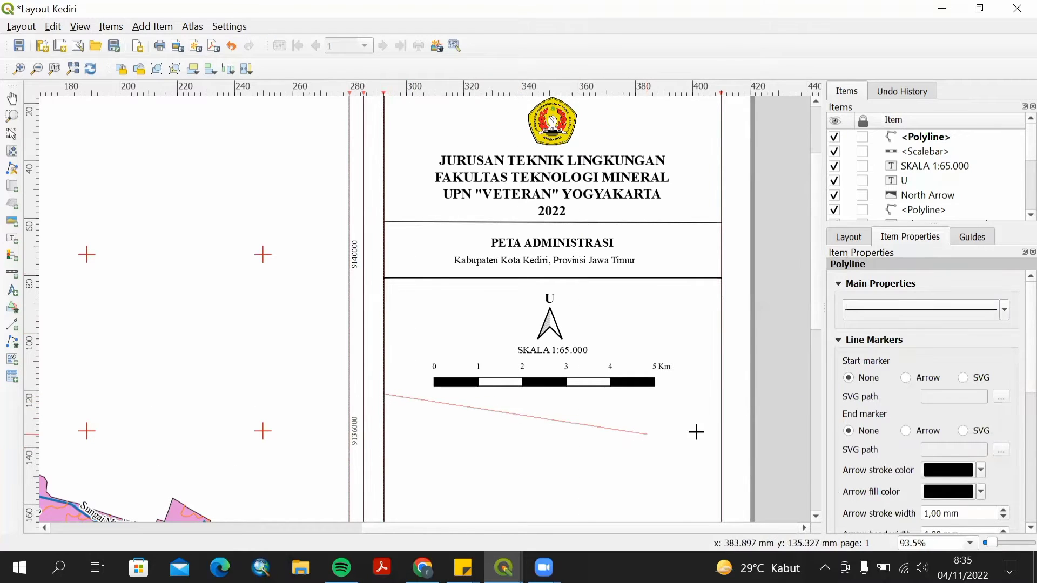
left_click(721, 394)
right_click(721, 393)
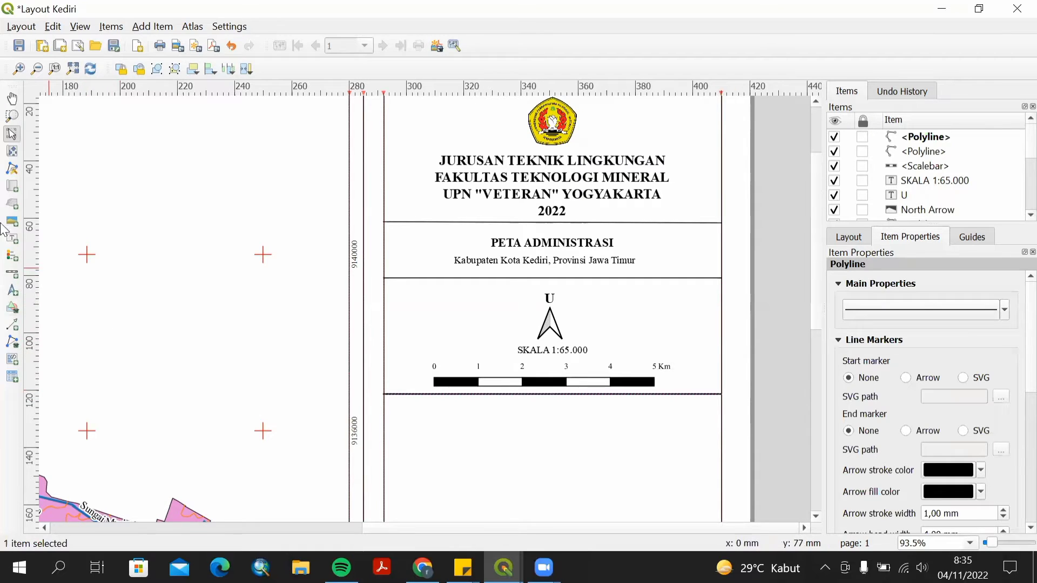
Add a text label below the new line reading DISUSUN OLEH :.
left_click(13, 241)
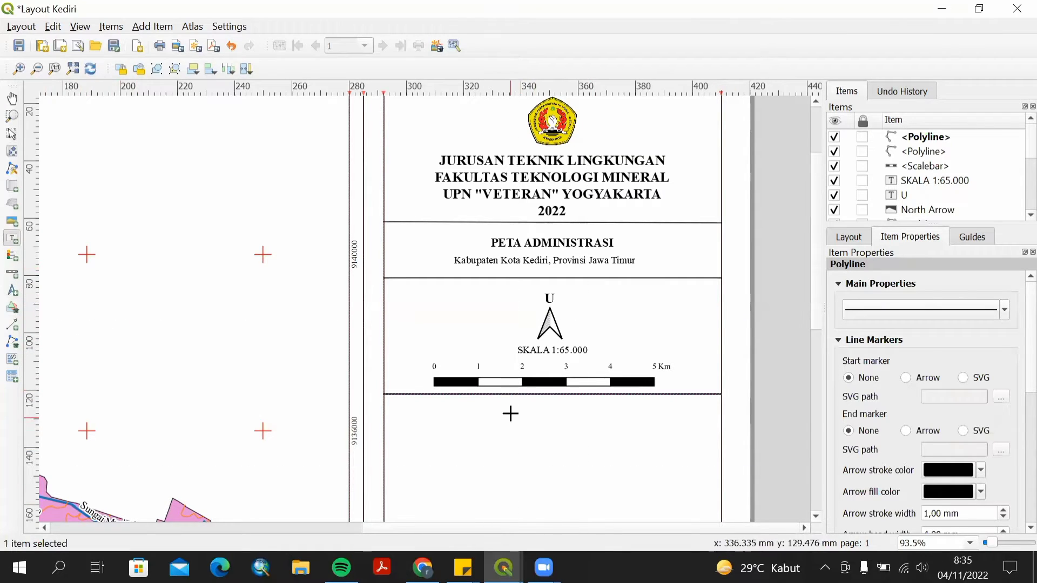
left_click_drag(497, 401, 639, 425)
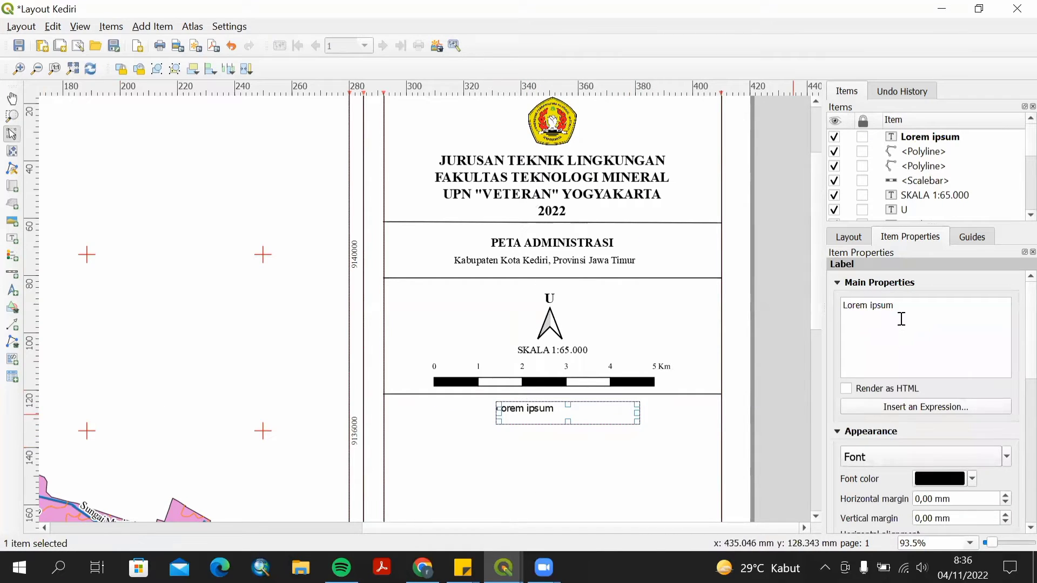
left_click_drag(901, 318, 838, 305)
type("D")
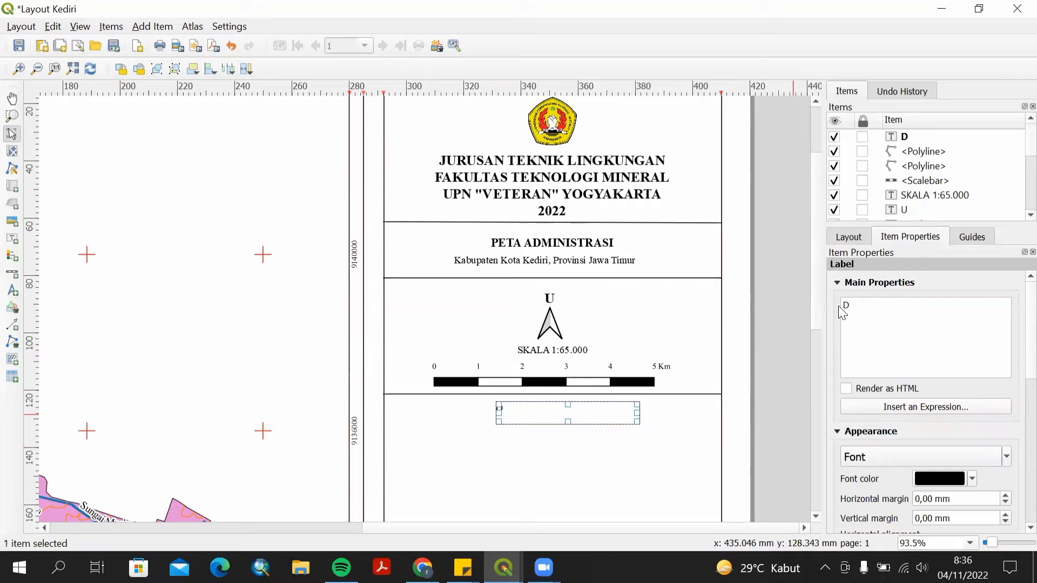
type("isusun Oleh :")
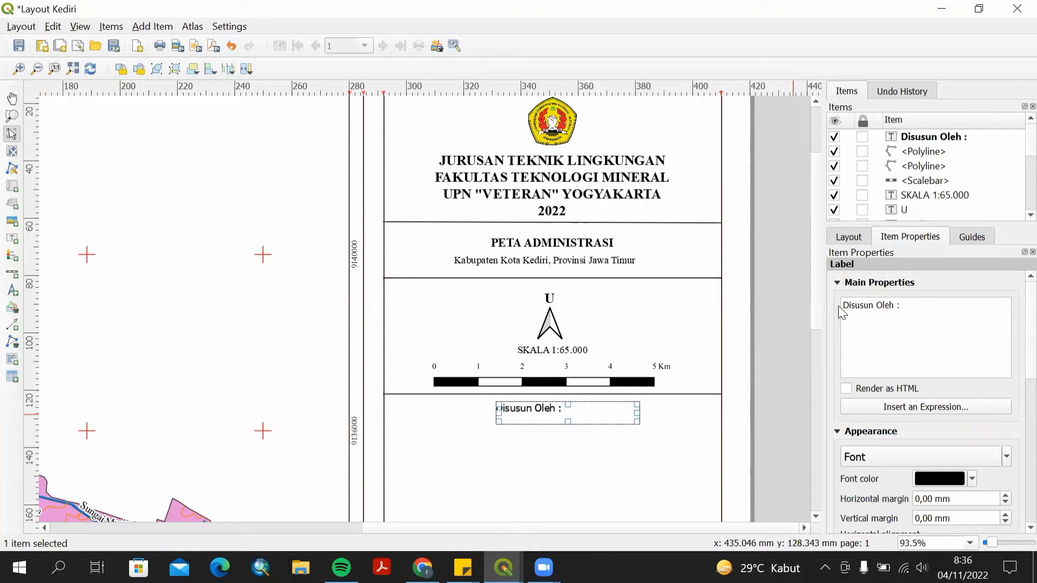
key("BackSpace")
key("BackSpace")
key("BackSpace")
key("BackSpace")
key("BackSpace")
key("BackSpace")
key("BackSpace")
key("BackSpace")
key("BackSpace")
key("BackSpace")
key("BackSpace")
key("BackSpace")
key("BackSpace")
key("BackSpace")
type("DISUSUN ")
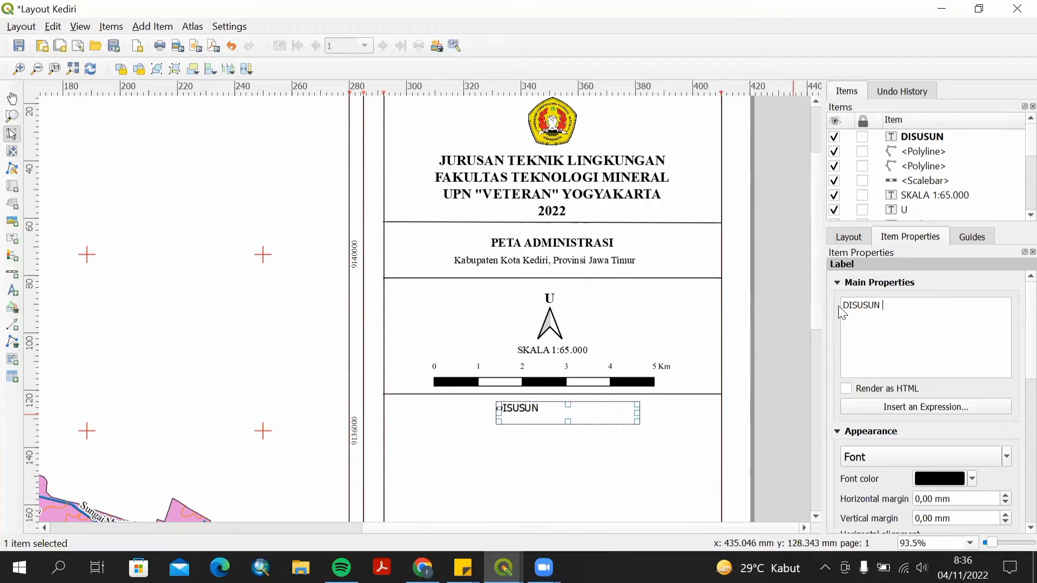
type("OLEH :")
Set the DISUSUN OLEH label's font to Times New Roman, Bold, size 12.
left_click(918, 457)
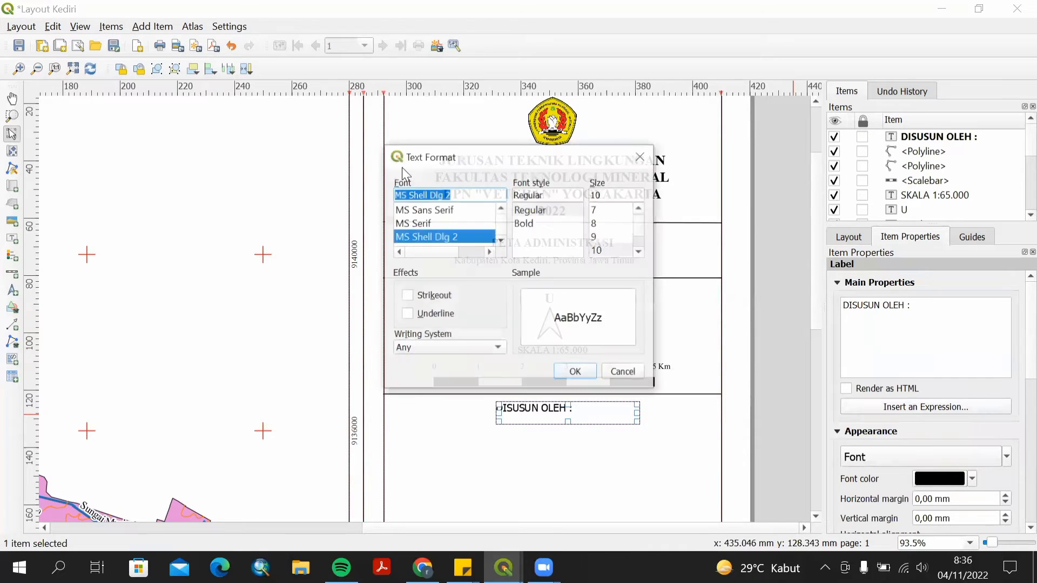
type("ti")
key("Return")
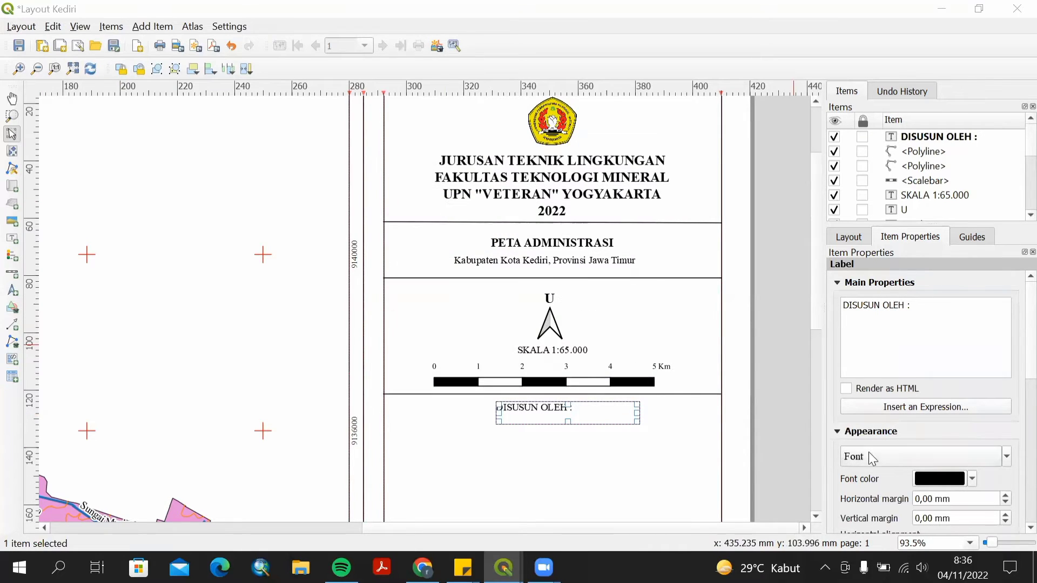
left_click(872, 458)
left_click(528, 223)
left_click(640, 251)
left_click(597, 250)
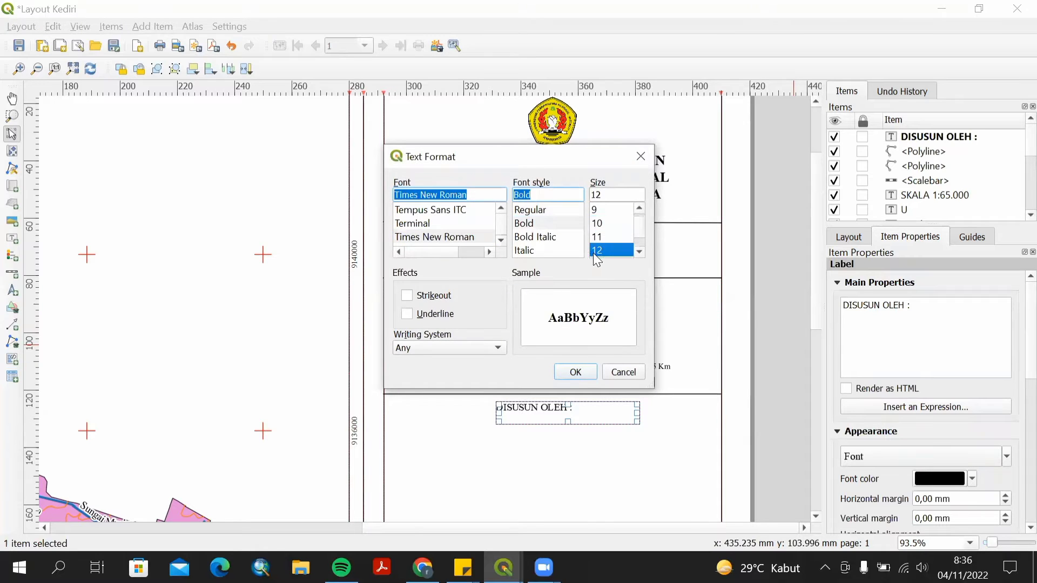
left_click(575, 372)
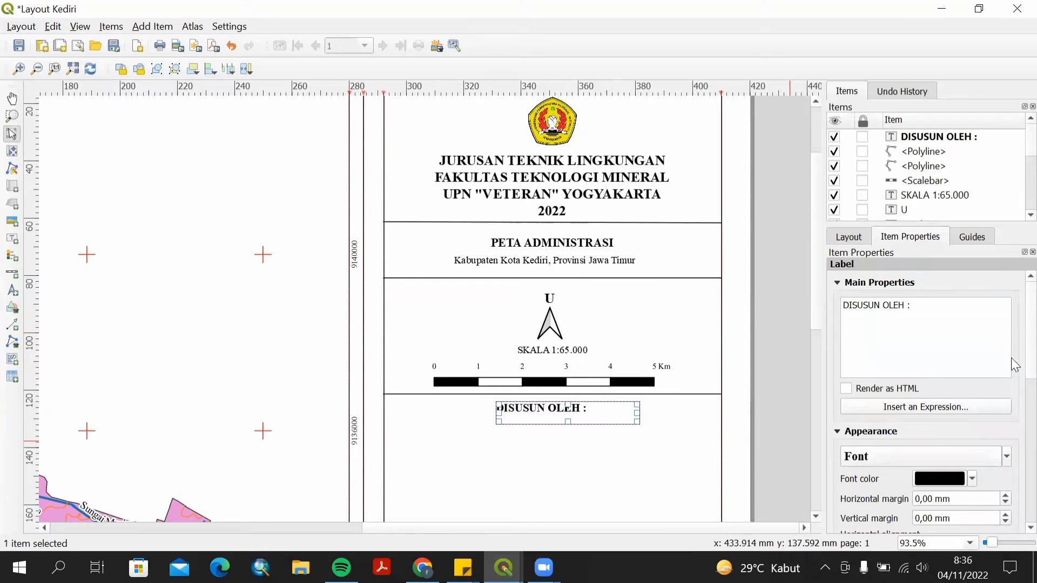
Align the DISUSUN OLEH label to Center horizontally and Middle vertically.
scroll(1014, 362, "down", 3)
left_click(883, 443)
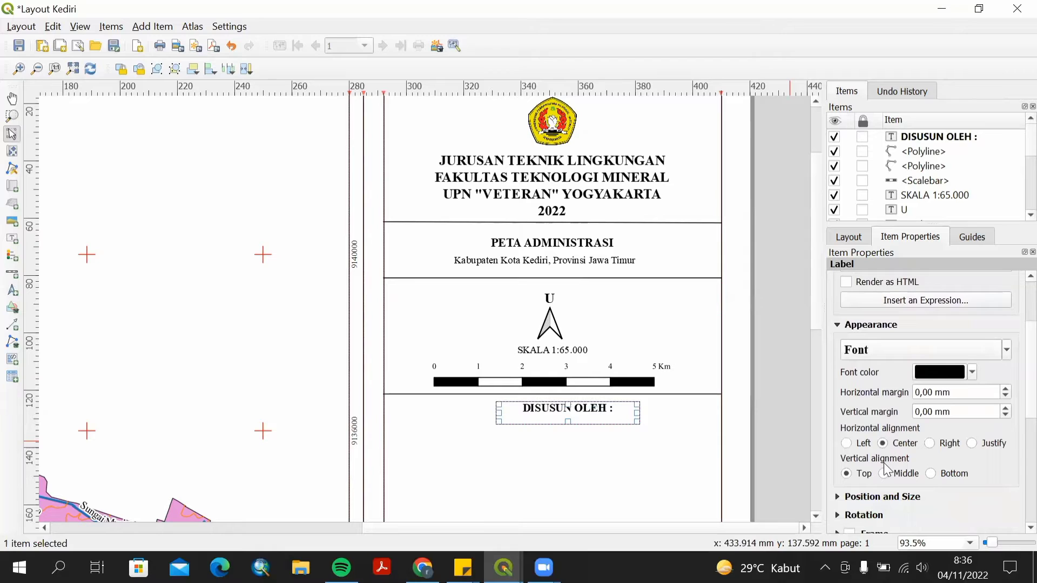
left_click(883, 474)
left_click(664, 426)
left_click(628, 417)
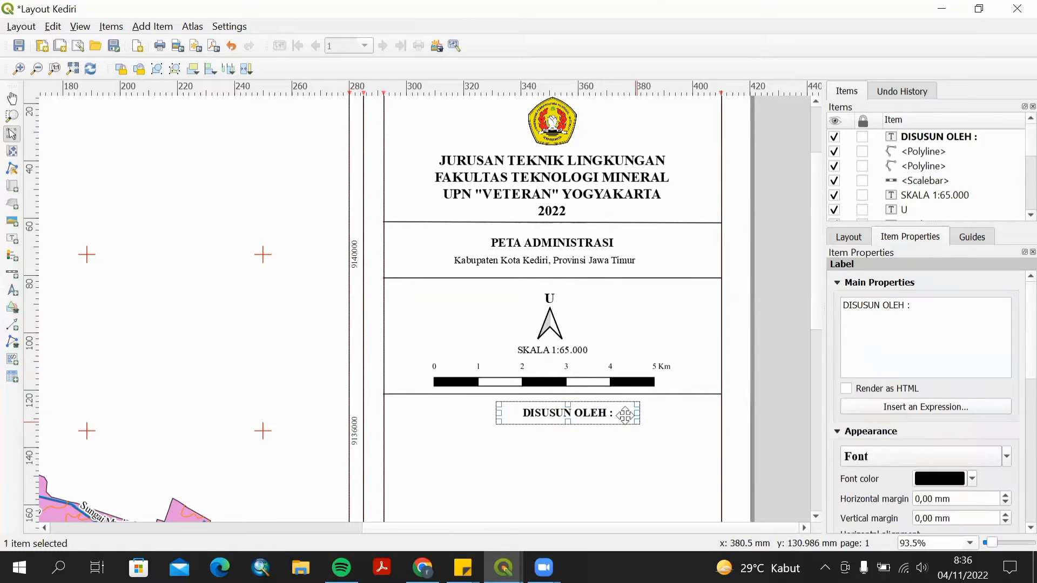
left_click(562, 351)
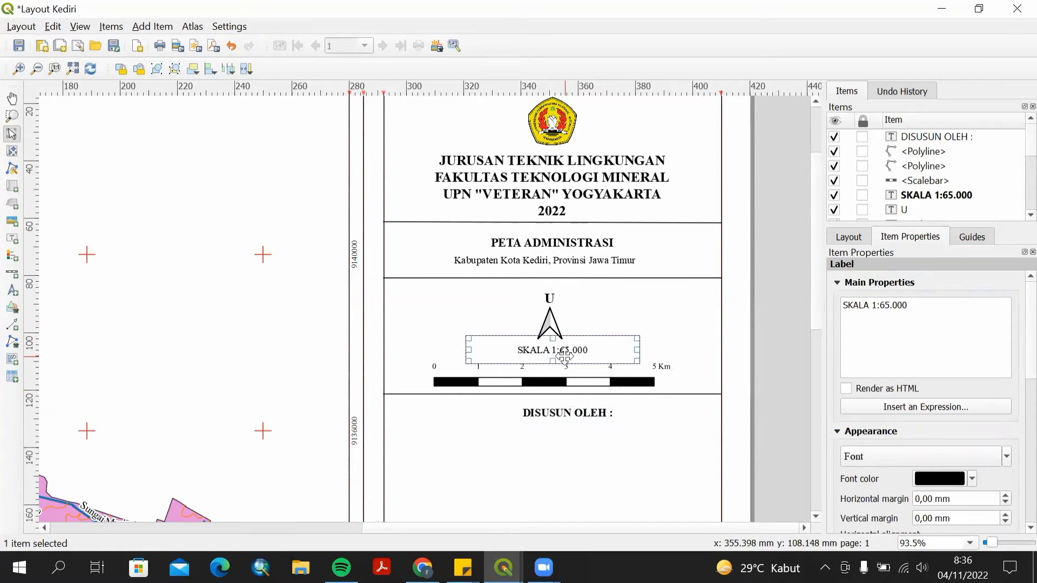
Nudge the DISUSUN OLEH label slightly upward within the credits section of the side panel.
left_click(554, 319)
left_click(566, 347)
left_click_drag(600, 413, 581, 406)
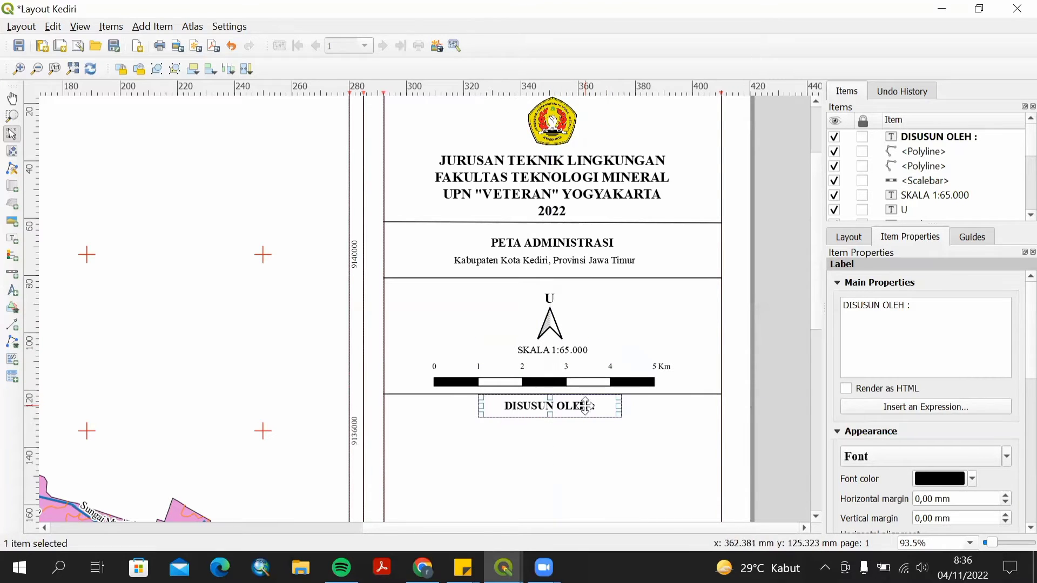
left_click(611, 433)
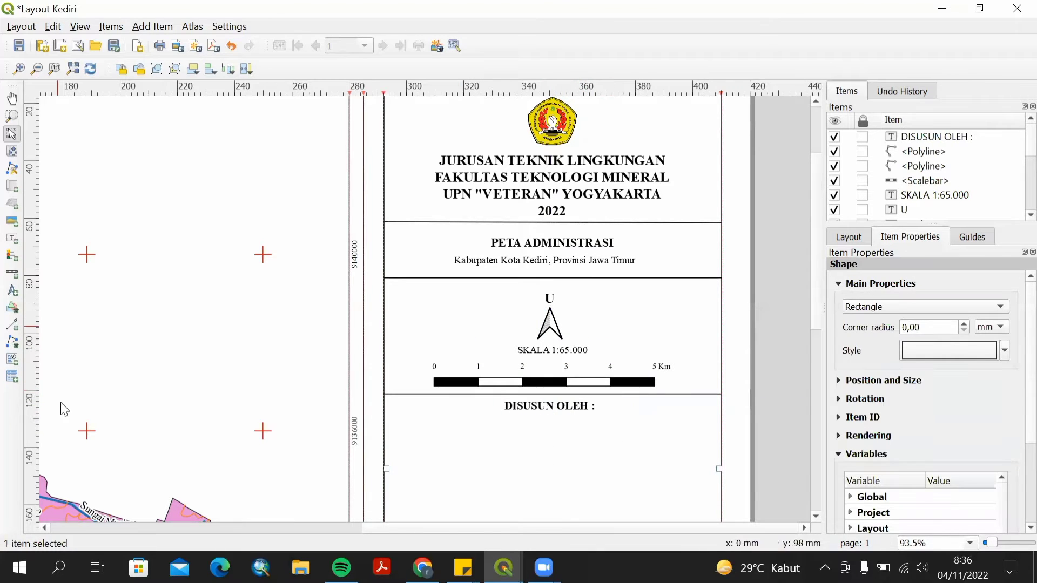
Add a text label below DISUSUN OLEH containing the author's name and, on a second line, the student ID number.
left_click(12, 238)
left_click_drag(515, 424, 646, 461)
key("ctrl+a")
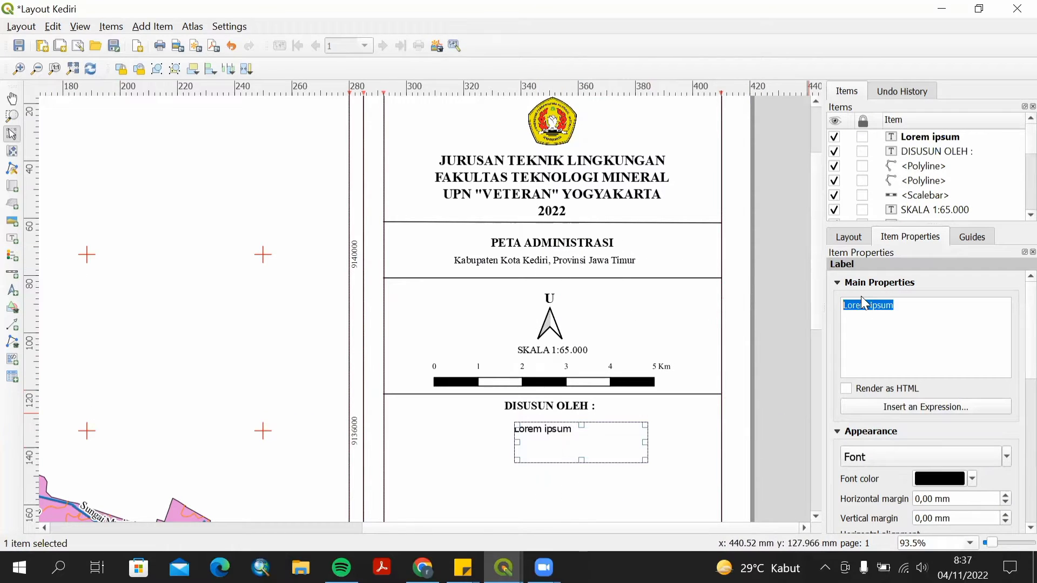
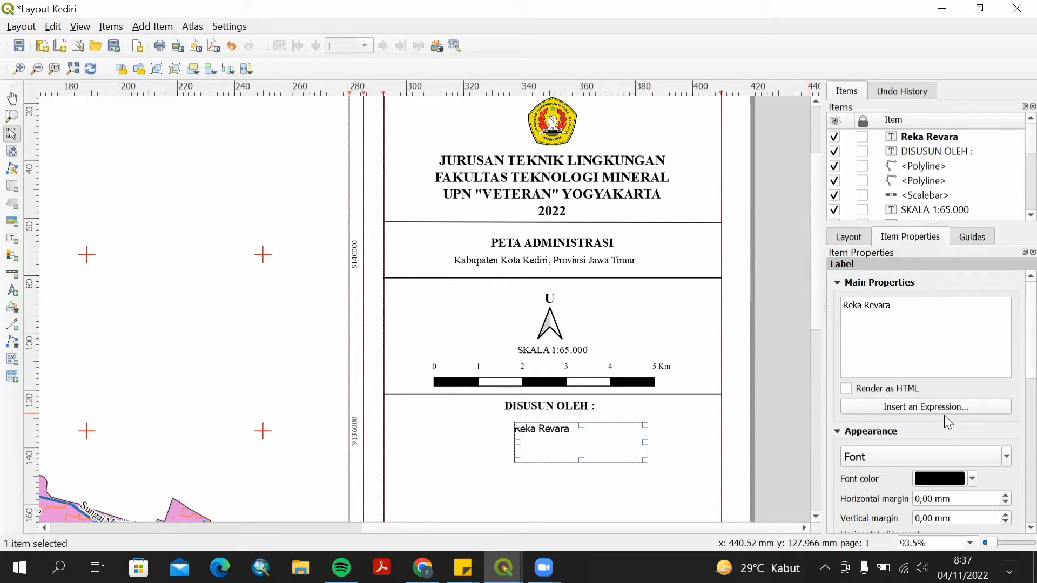
key("Return")
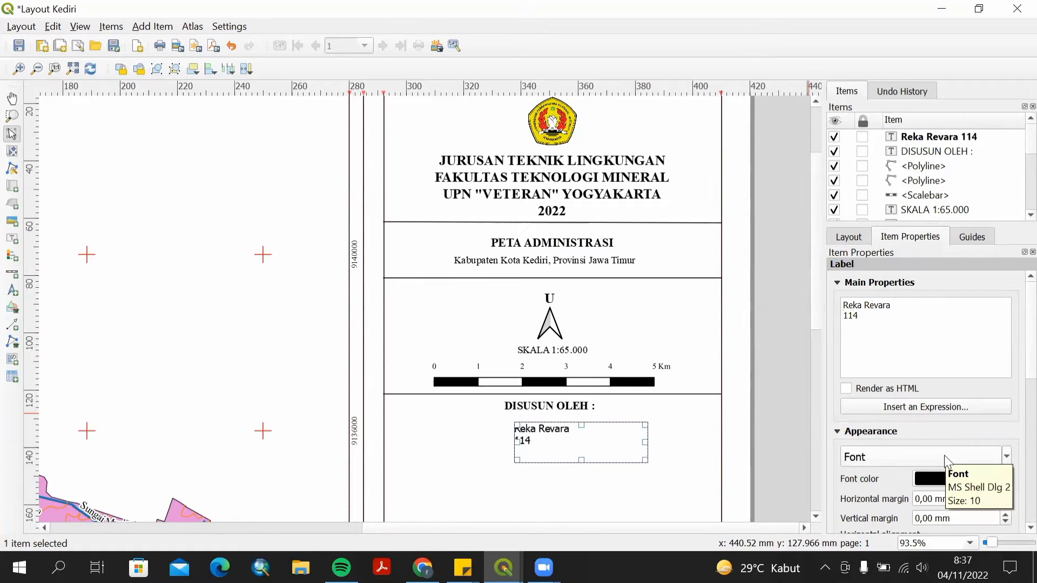
key("Return")
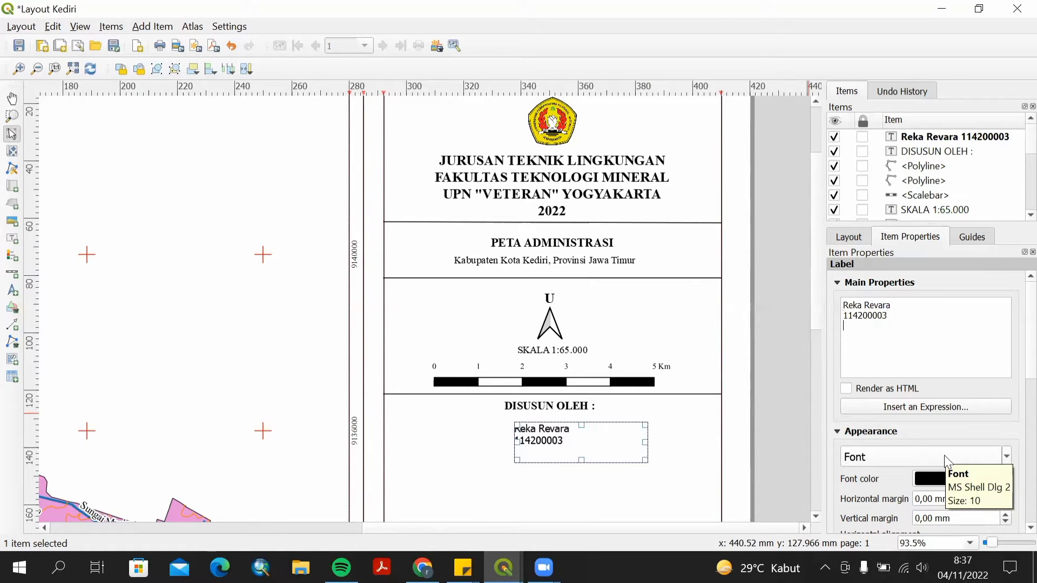
key("BackSpace")
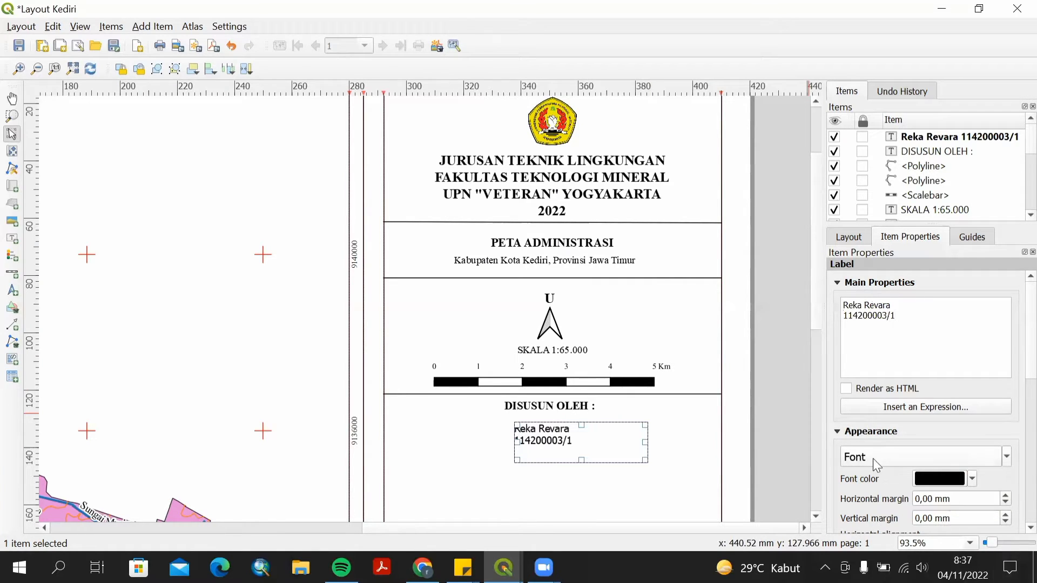
Set the author label's font to Times New Roman.
left_click(874, 458)
type("Tahoma")
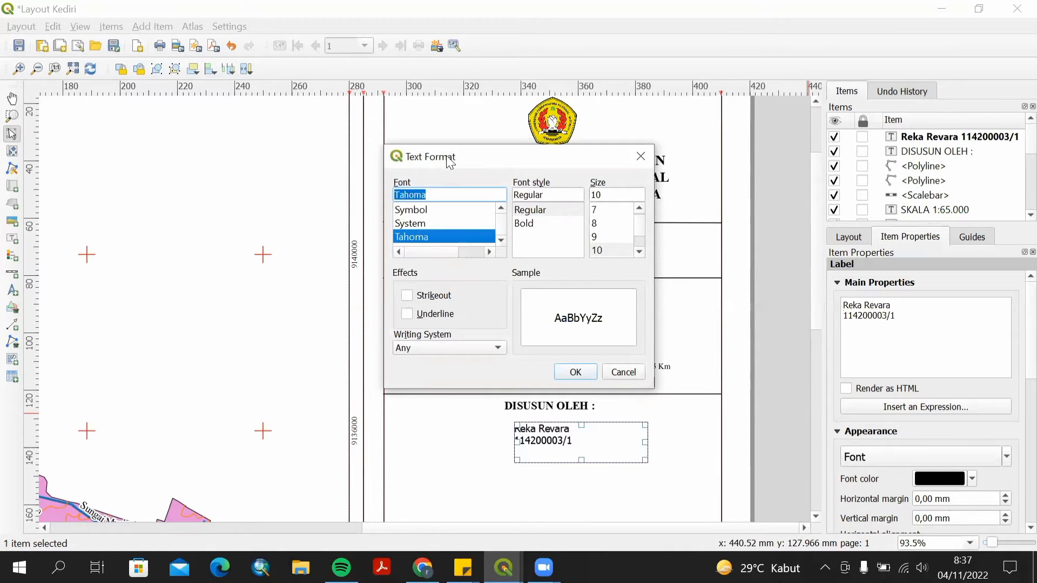
key("Down")
key("Down")
key("Down")
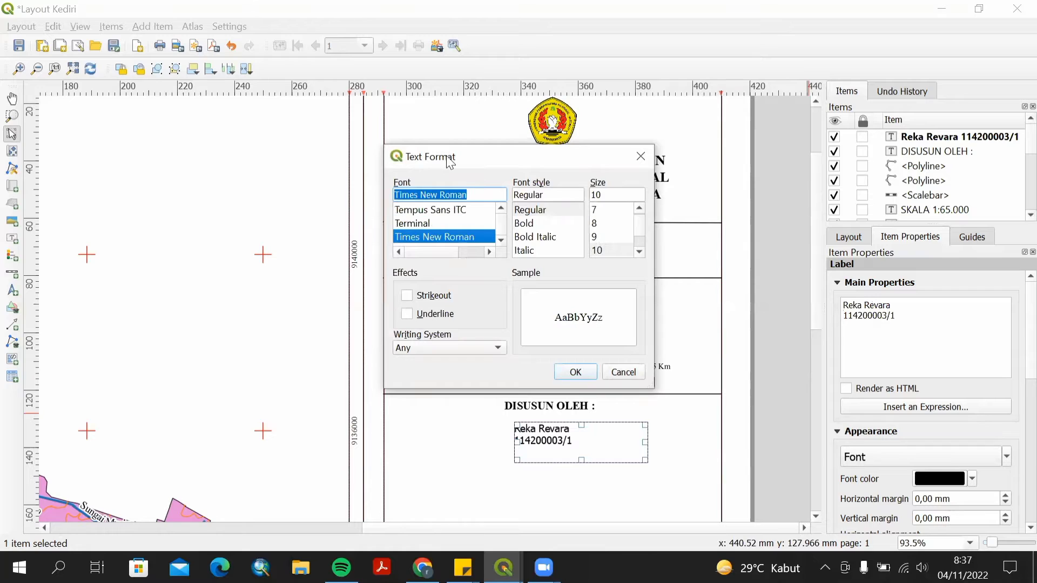
left_click(575, 372)
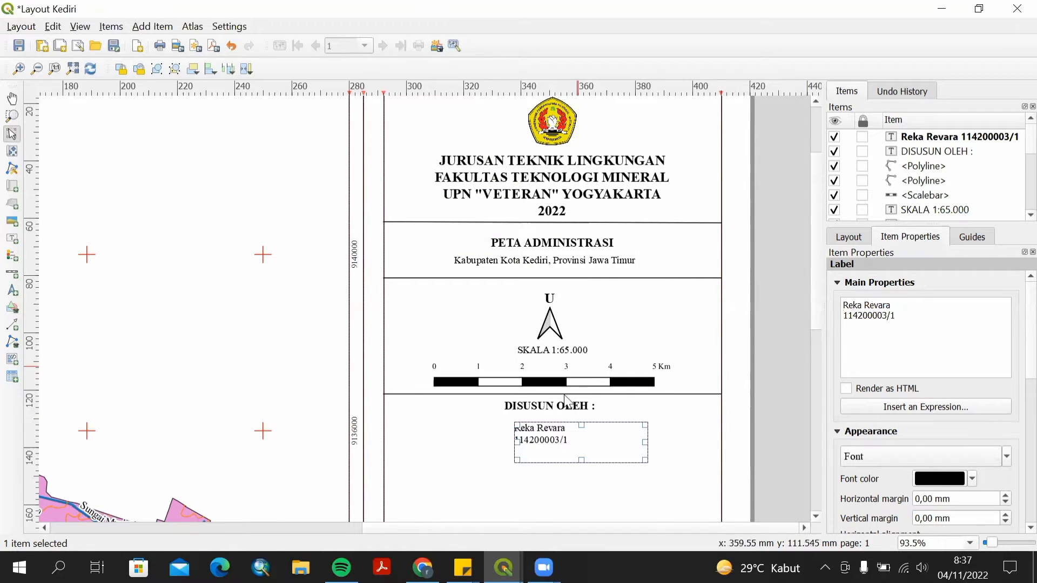
Move the author label up and align its text Center horizontally and Middle vertically.
left_click_drag(622, 447, 623, 432)
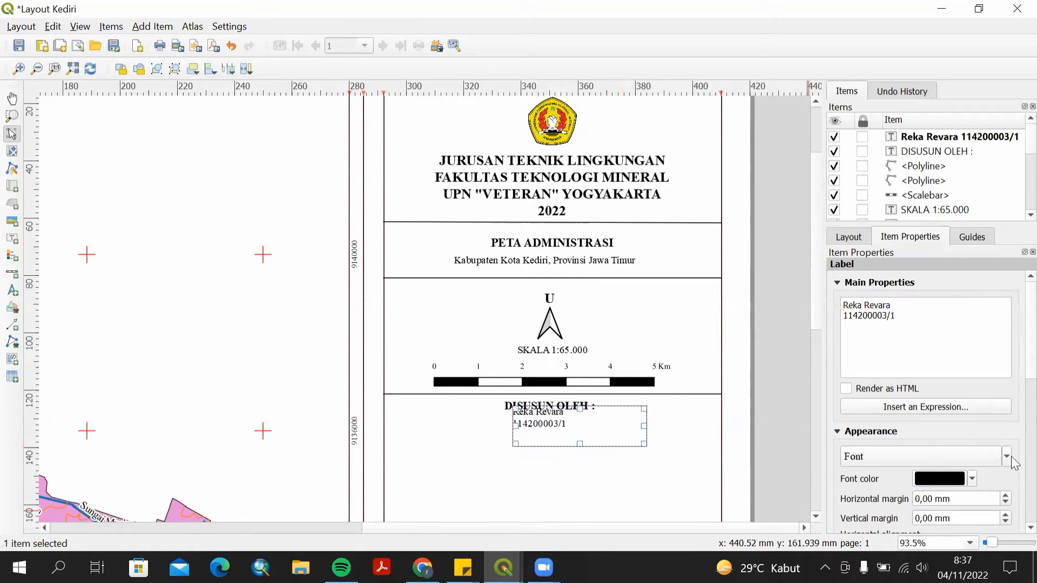
scroll(1013, 383, "down", 3)
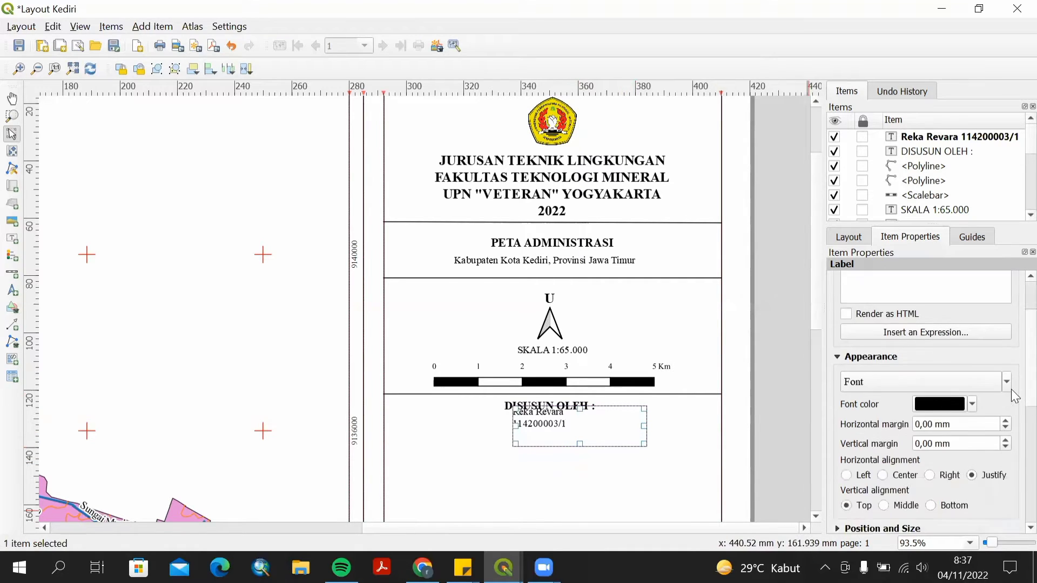
left_click(882, 467)
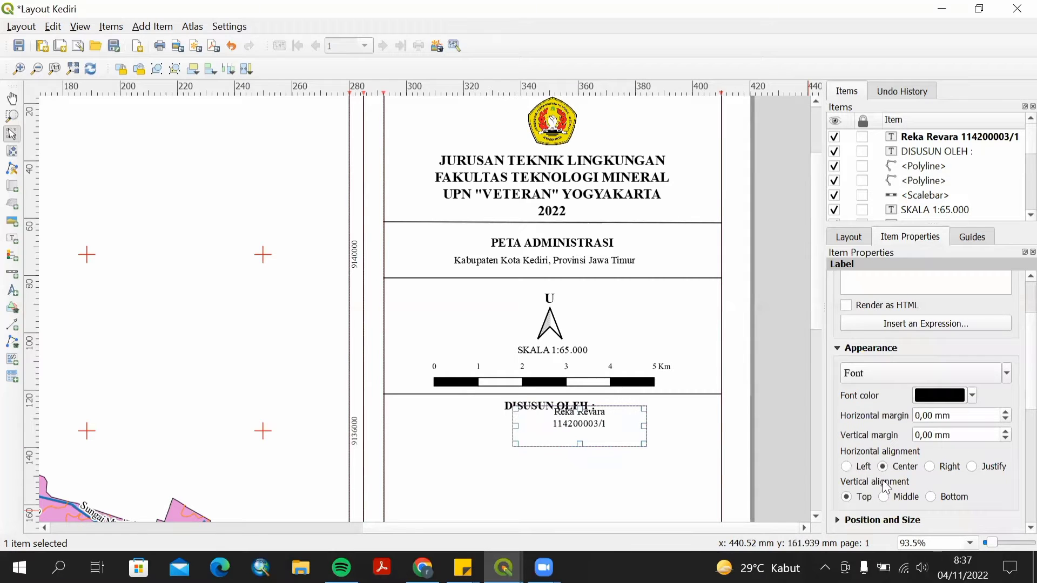
left_click(884, 496)
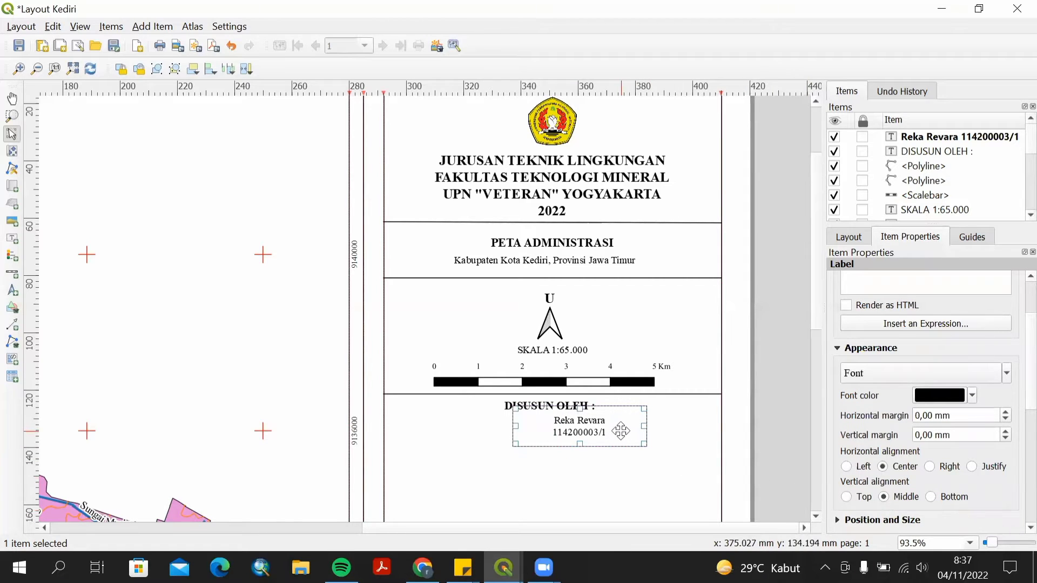
Reposition the author label so it sits centered directly beneath the DISUSUN OLEH heading.
left_click_drag(606, 437, 557, 425)
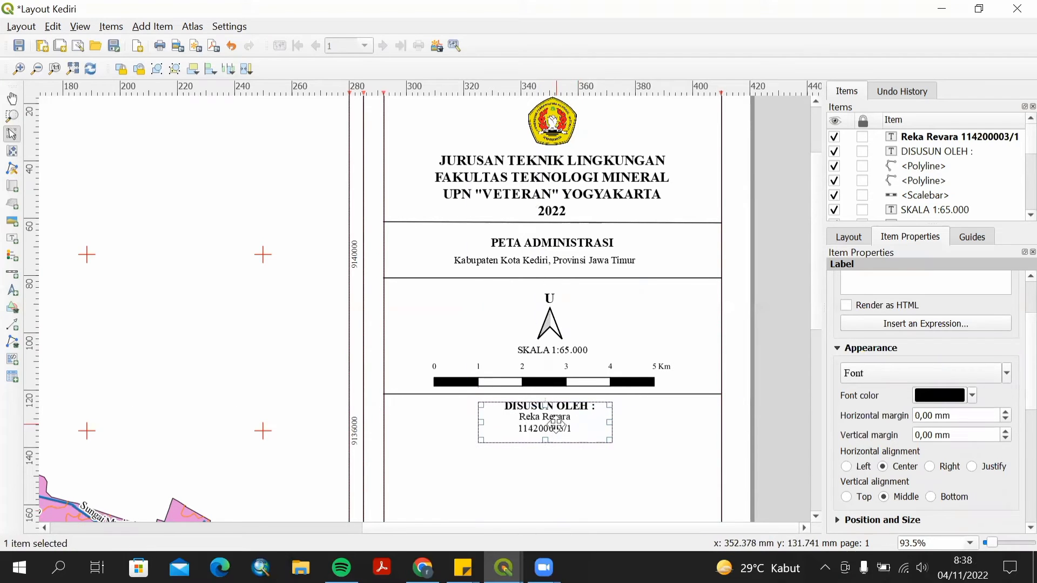
left_click(599, 477)
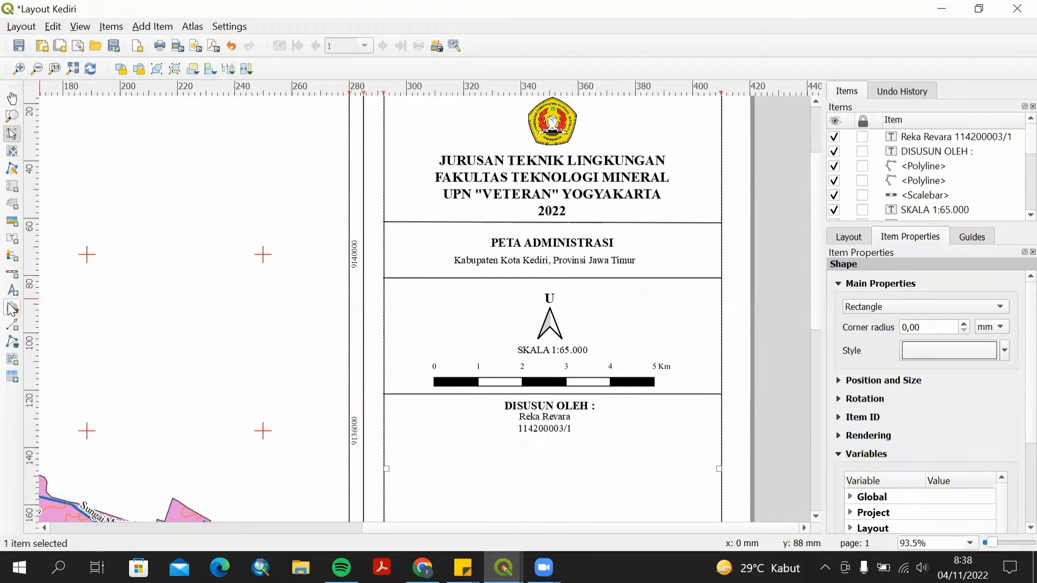
Draw a horizontal polyline across the full width of the side panel just below the author credits.
left_click(12, 342)
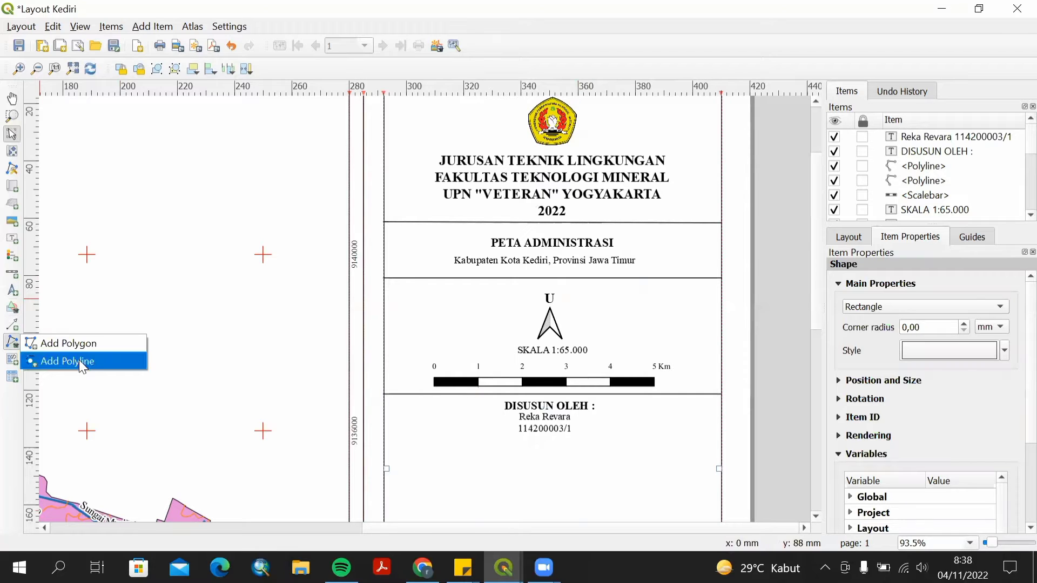
left_click(83, 362)
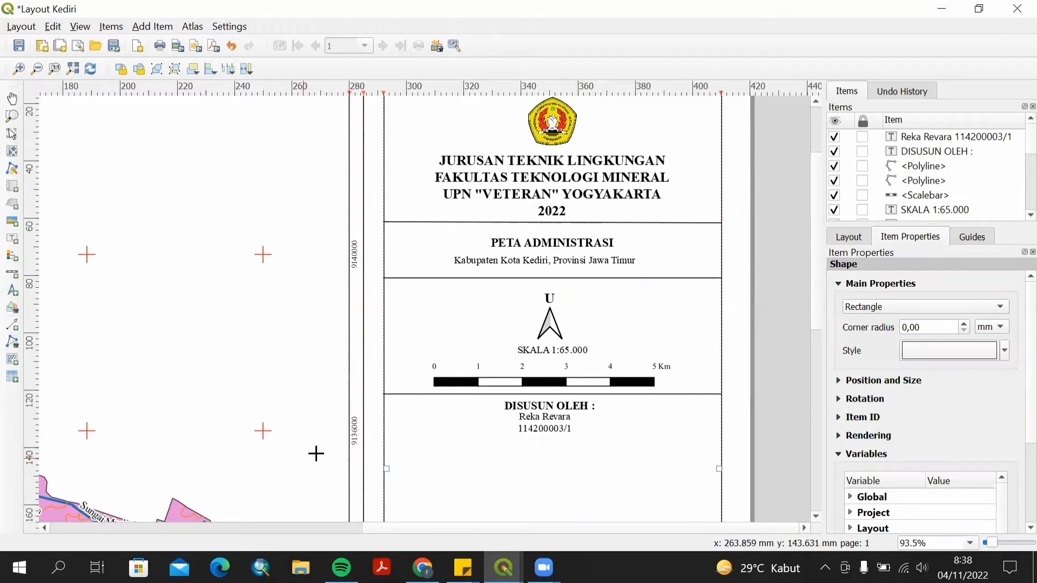
left_click(384, 437)
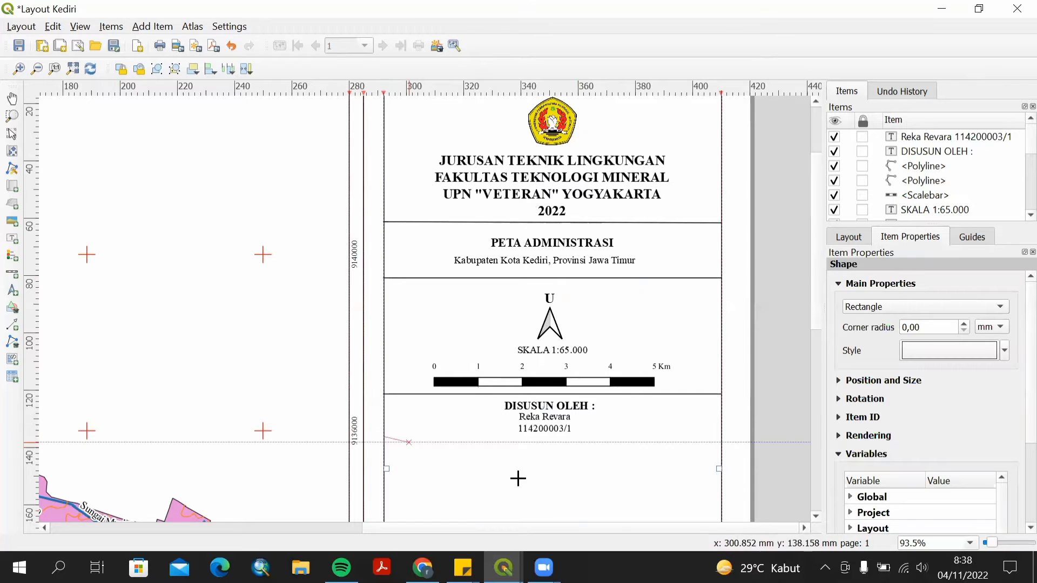
right_click(722, 437)
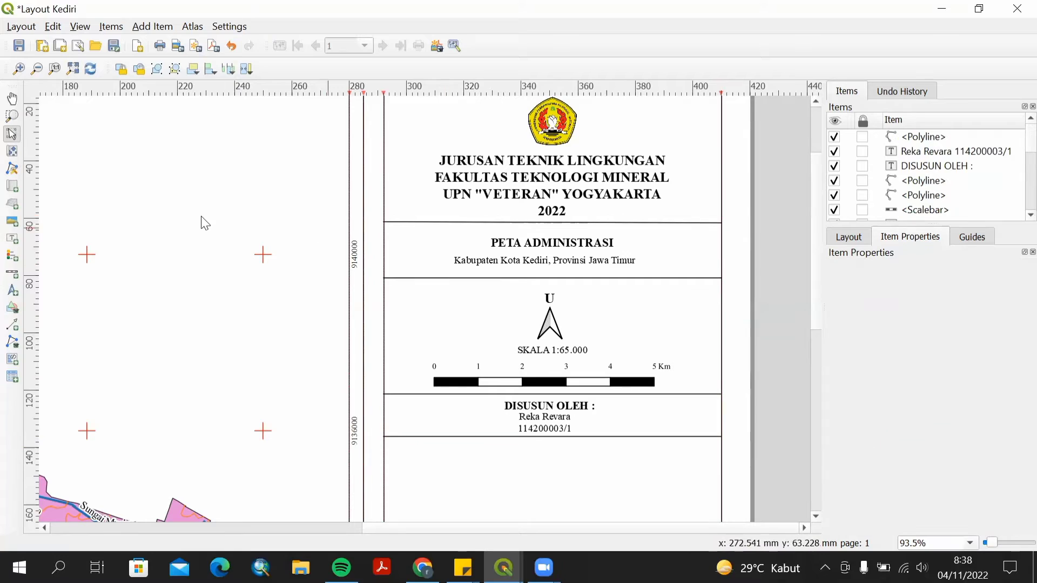
left_click(7, 258)
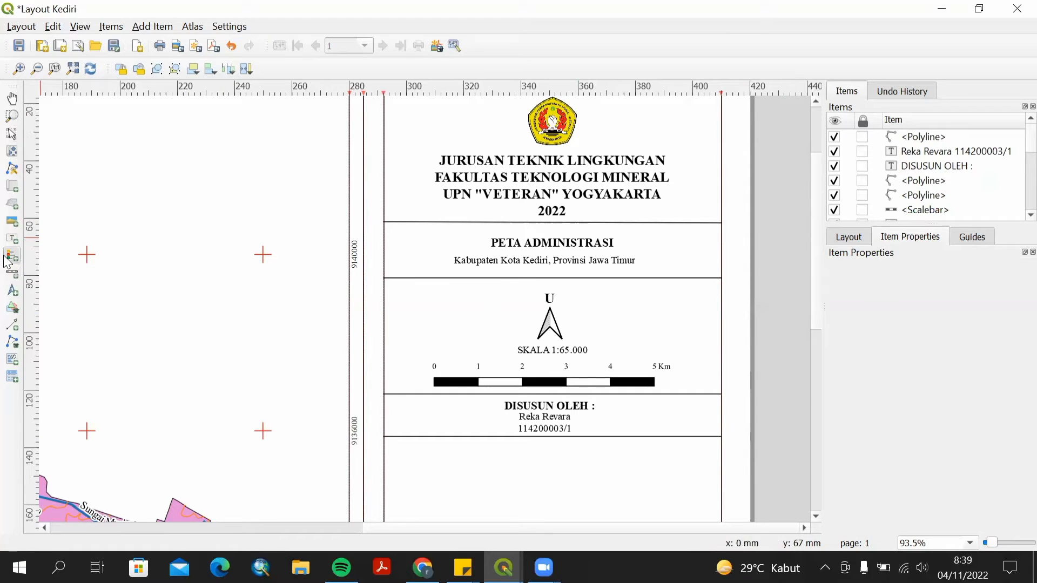
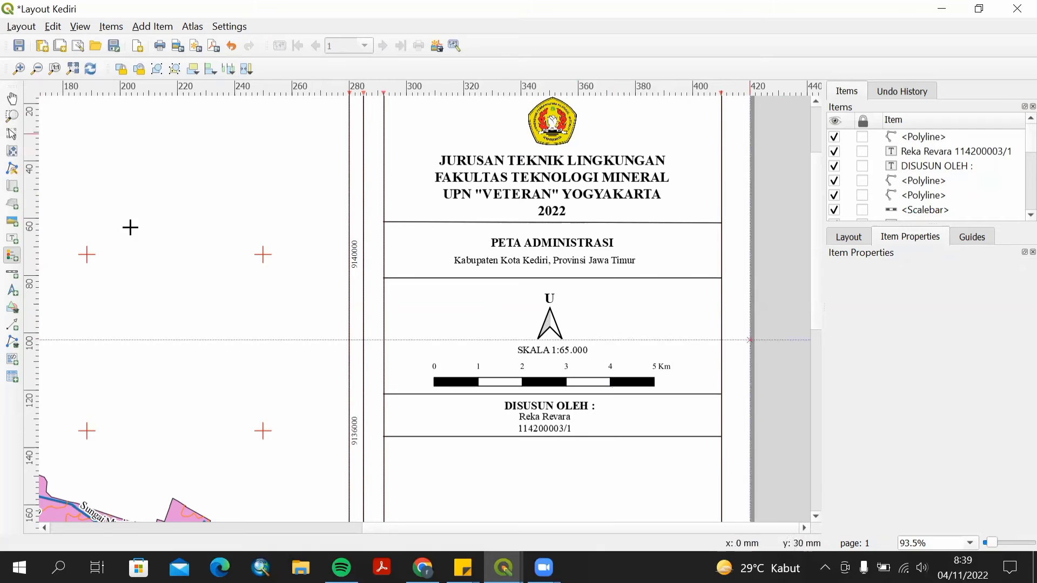
Add a legend item in the empty area of the side panel below the author credits.
scroll(818, 317, "down", 3)
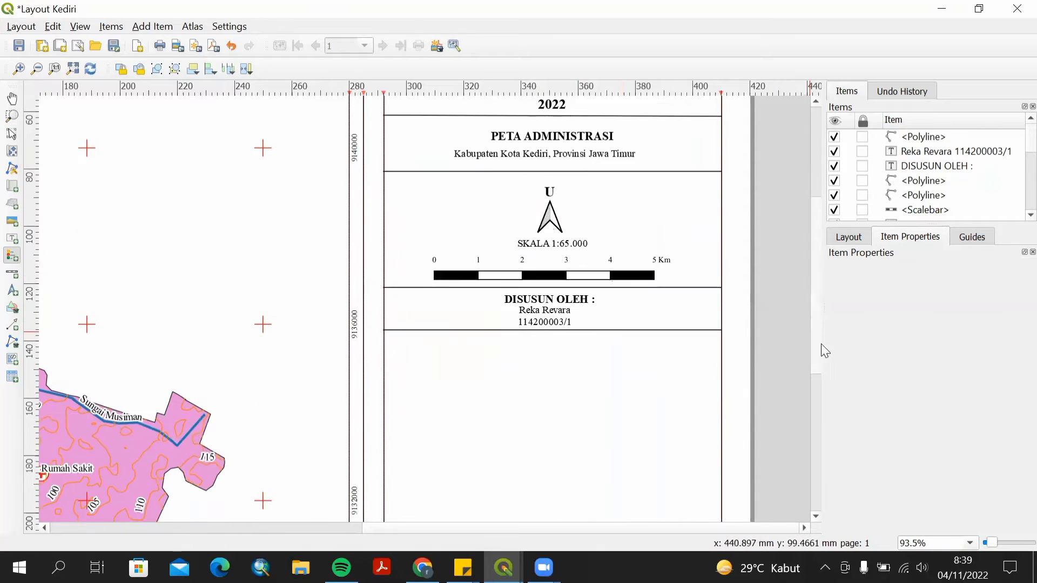
left_click_drag(821, 344, 810, 416)
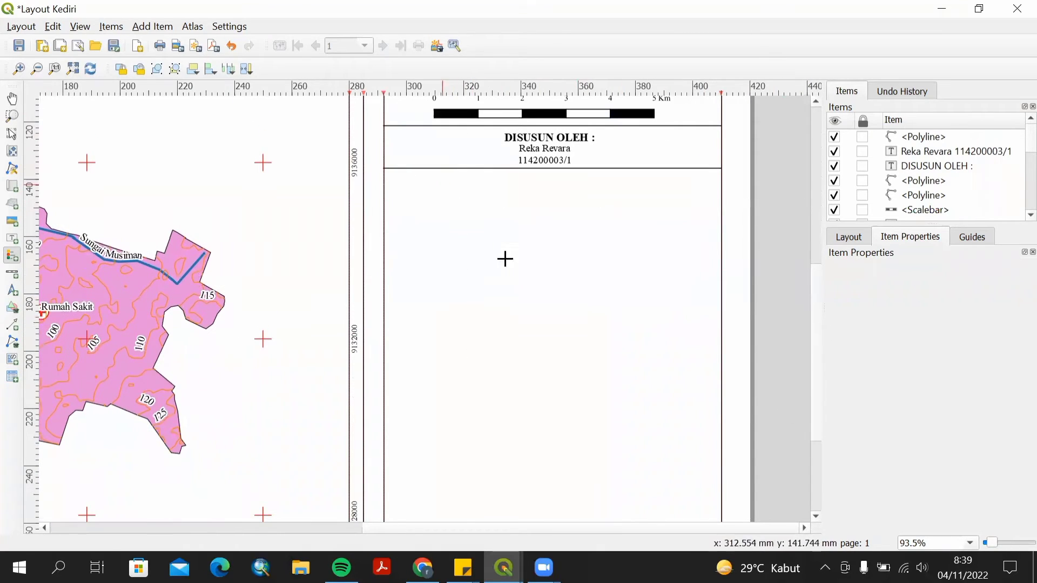
left_click_drag(445, 187, 639, 445)
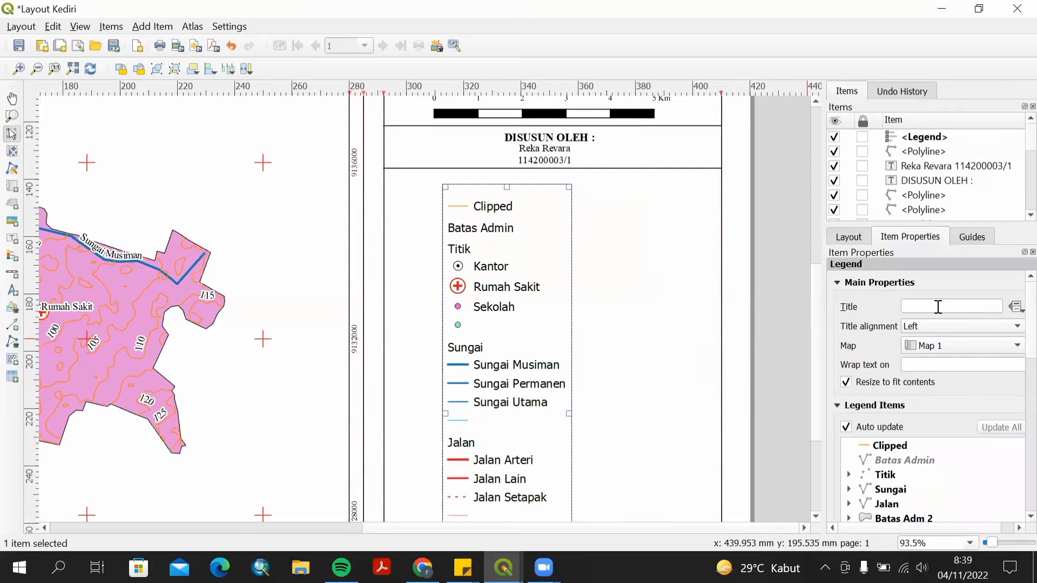
Set the legend title to Keterangan.
left_click(938, 307)
type("K")
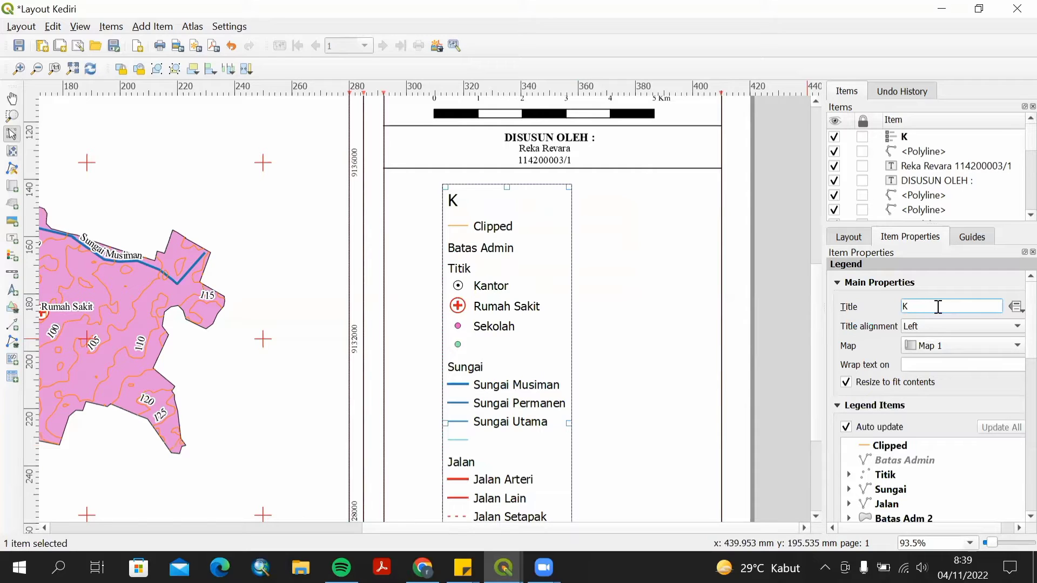
type("terangan")
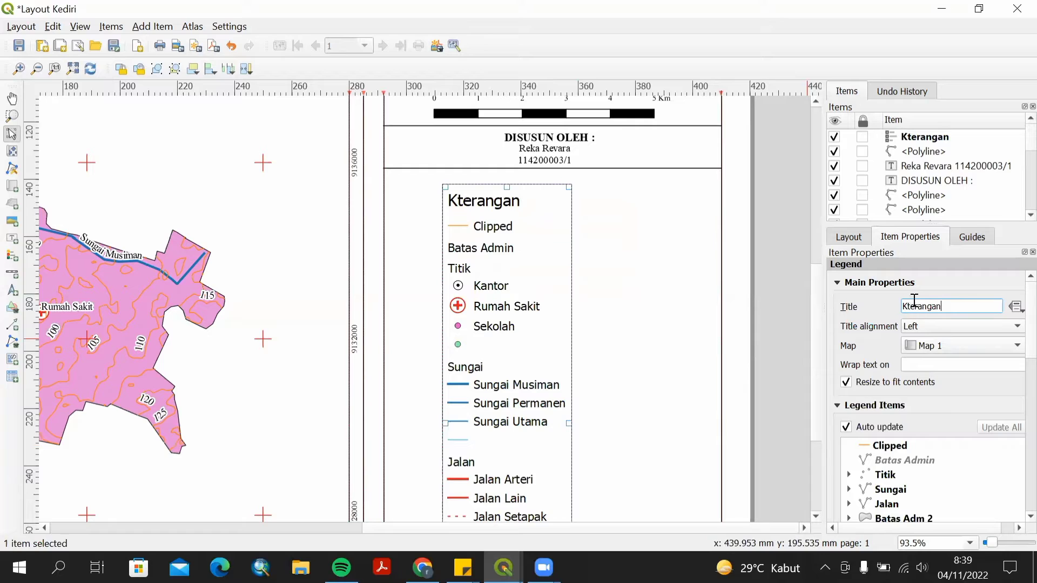
type("e")
type("e")
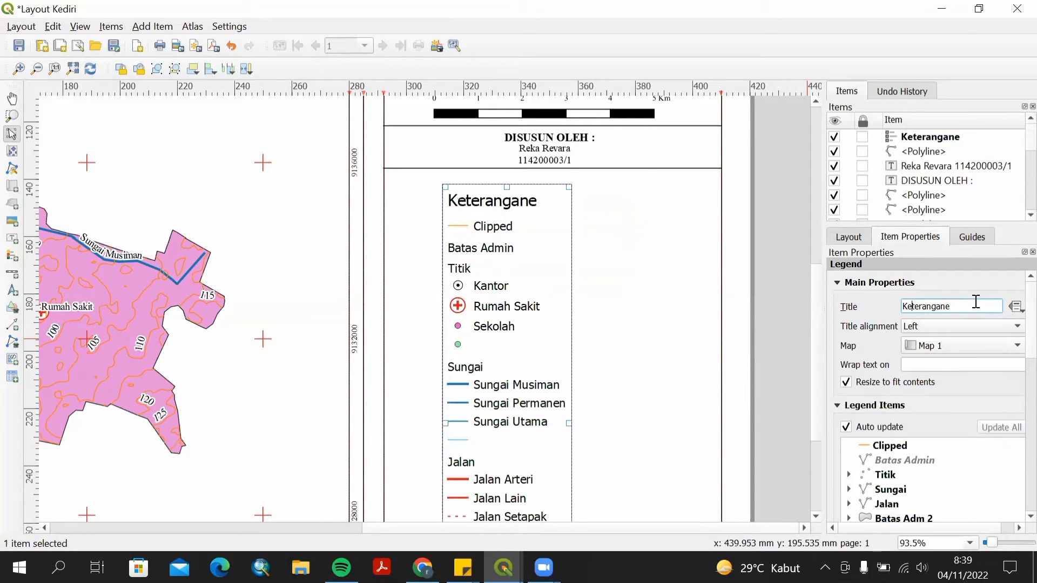
key("BackSpace")
Turn off the legend's auto update and remove the Clipped and Batas Admin entries.
scroll(1014, 394, "down", 3)
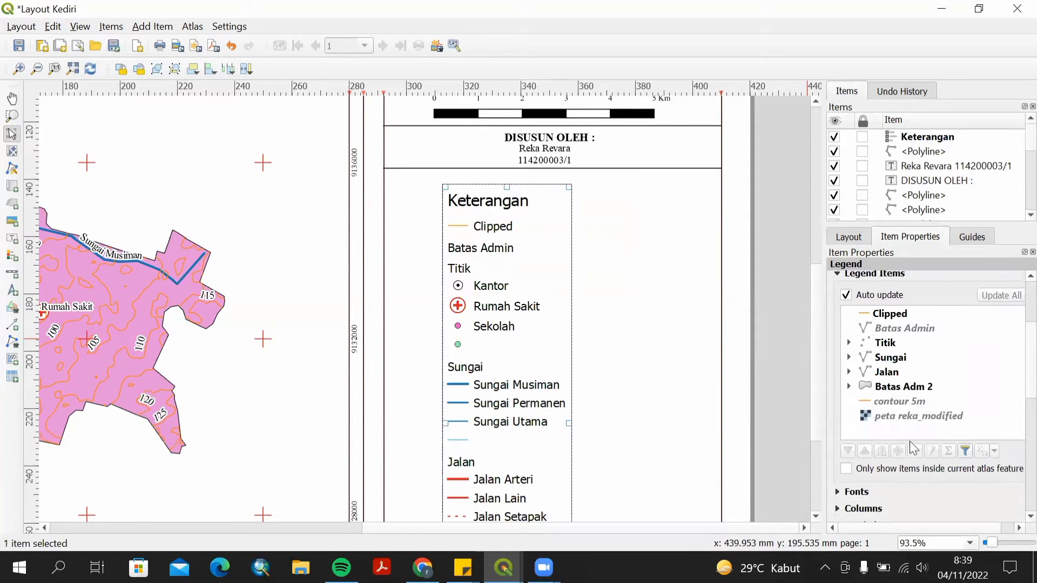
left_click(884, 316)
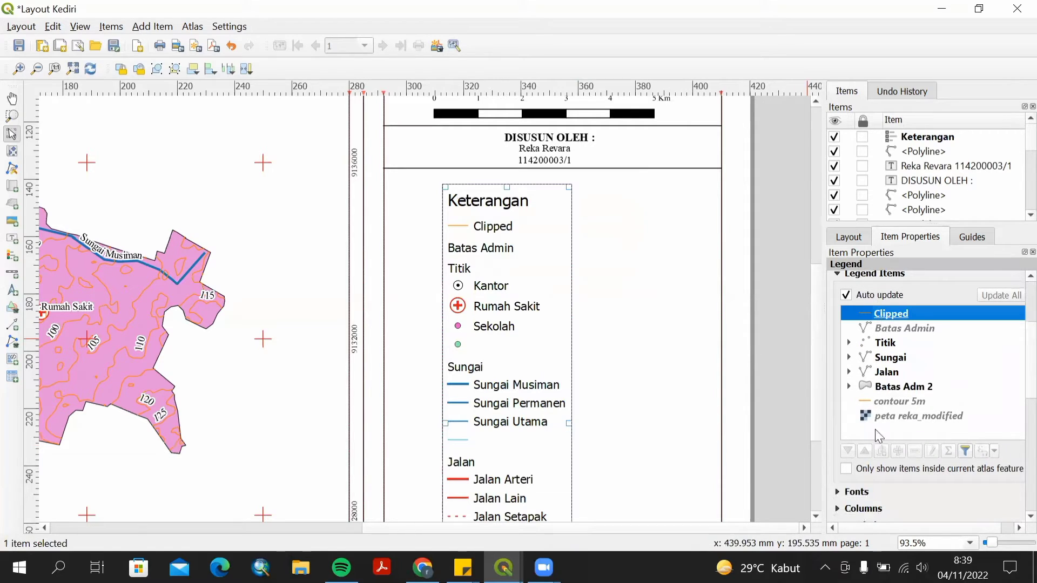
left_click(909, 454)
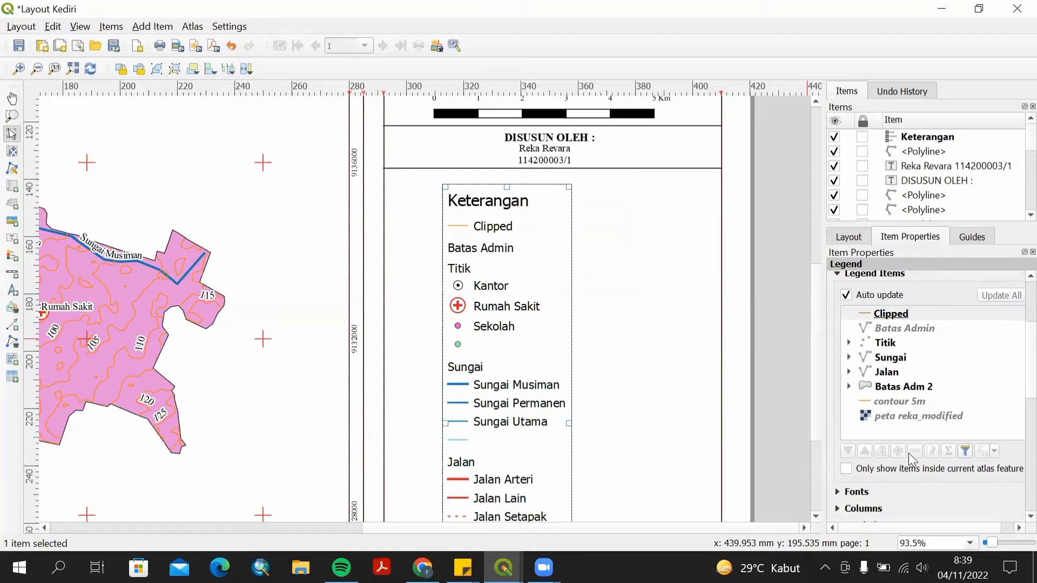
left_click(848, 297)
left_click(890, 316)
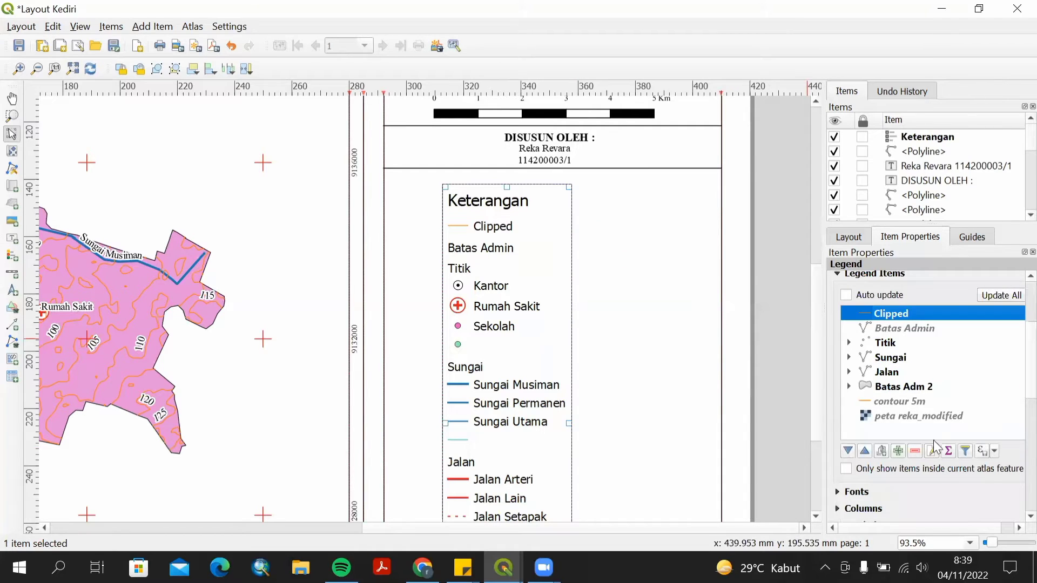
left_click(915, 452)
left_click(879, 319)
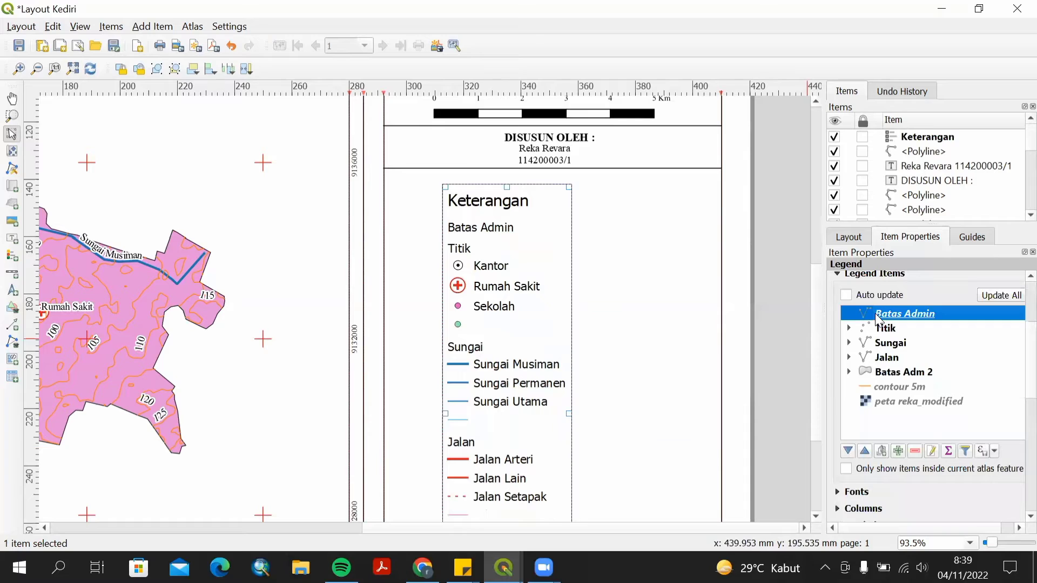
left_click(849, 328)
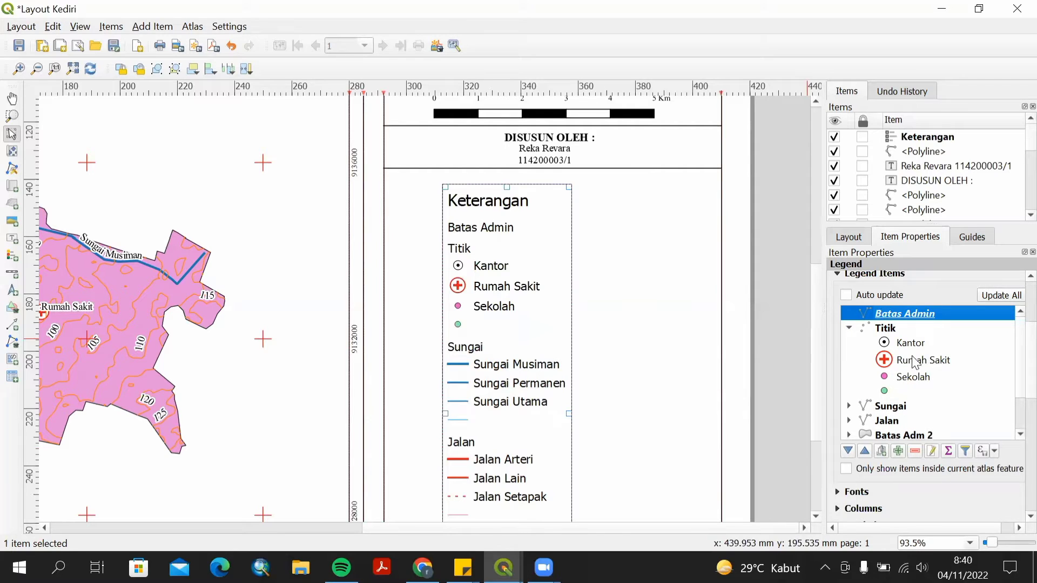
left_click(917, 452)
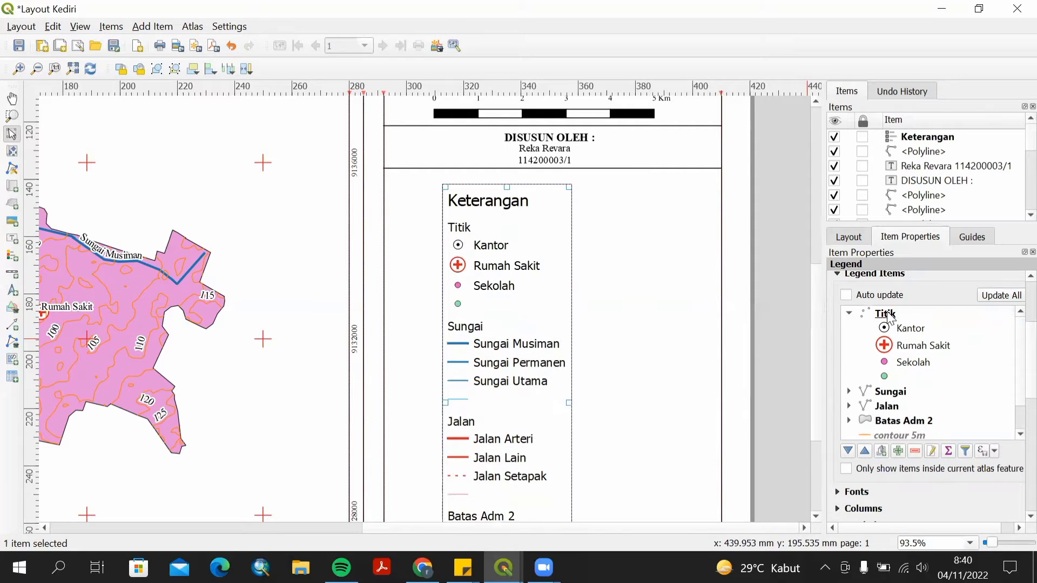
Hide the Titik and Sungai group headings in the legend.
right_click(890, 319)
left_click(892, 337)
left_click(849, 391)
right_click(886, 390)
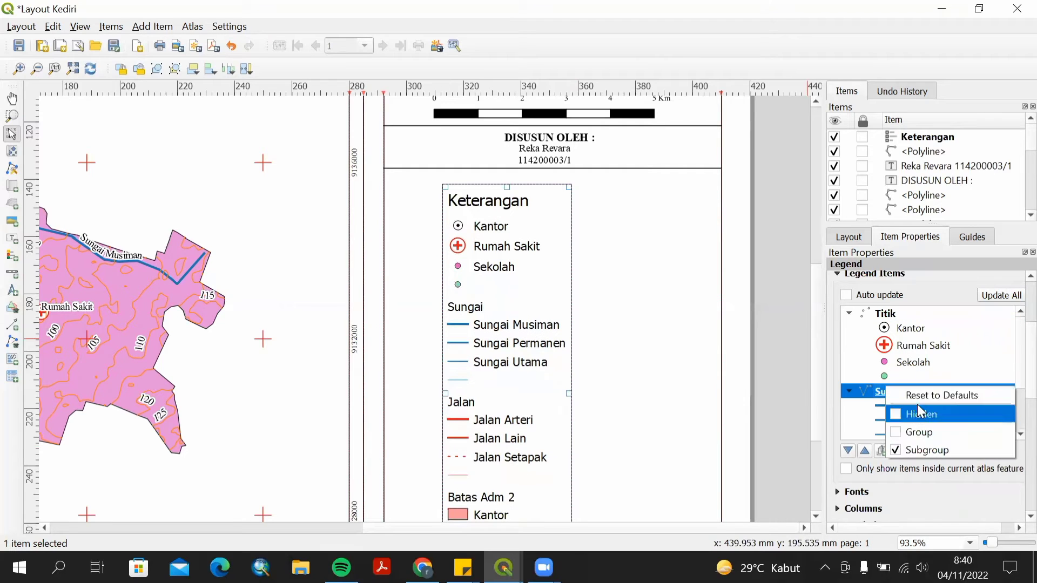
left_click(921, 414)
Remove the blank symbol entries under the Sungai and Jalan groups from the legend.
scroll(929, 372, "down", 1)
left_click(927, 386)
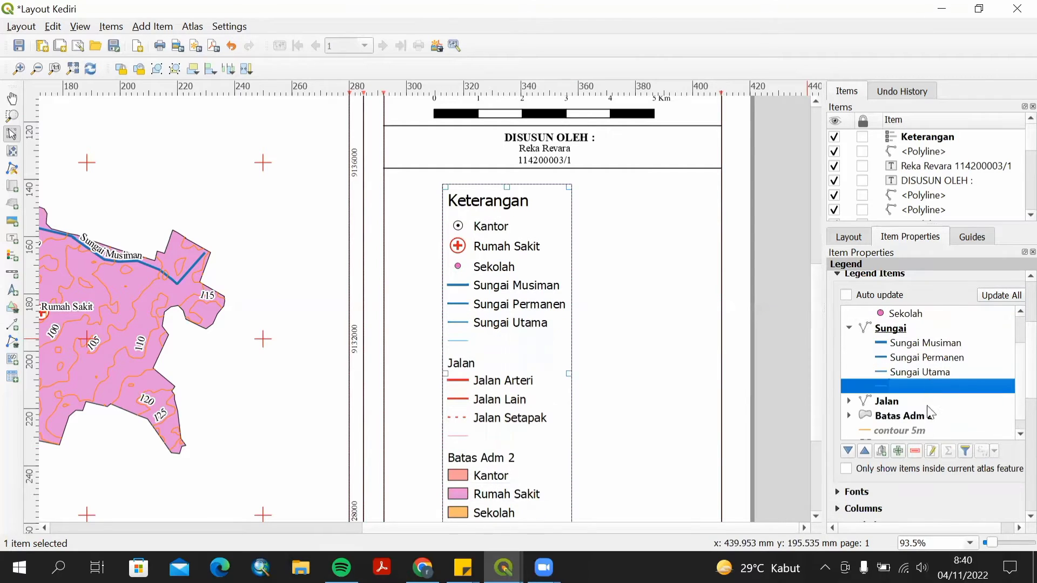
left_click(915, 452)
left_click(848, 387)
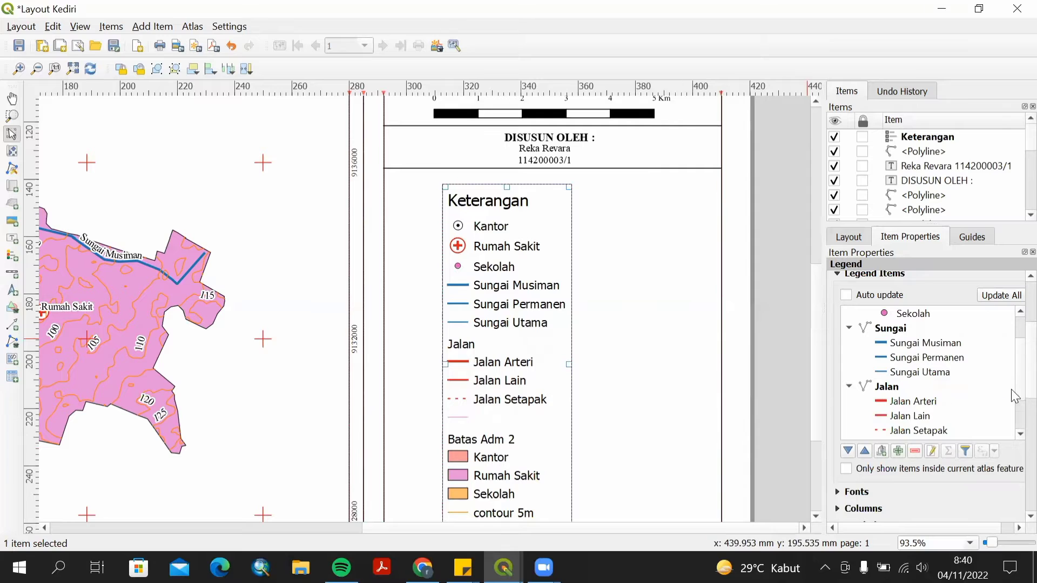
scroll(935, 405, "down", 1)
left_click(926, 400)
left_click(914, 451)
Remove the contour 5m and peta reka_modified entries and hide the Batas Adm 2 group heading.
left_click(849, 401)
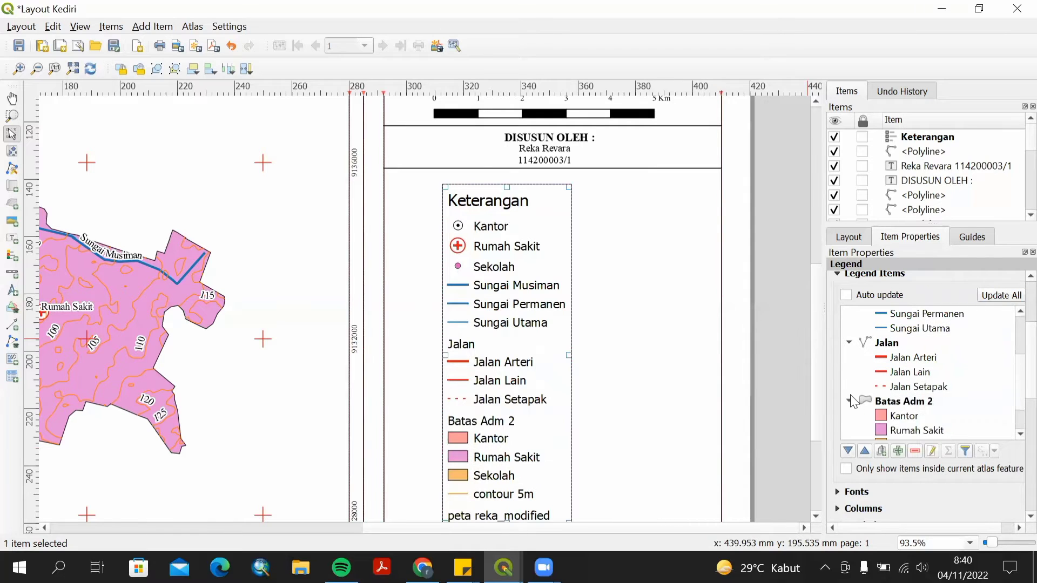
scroll(1014, 396, "down", 1)
left_click(918, 415)
left_click(915, 452)
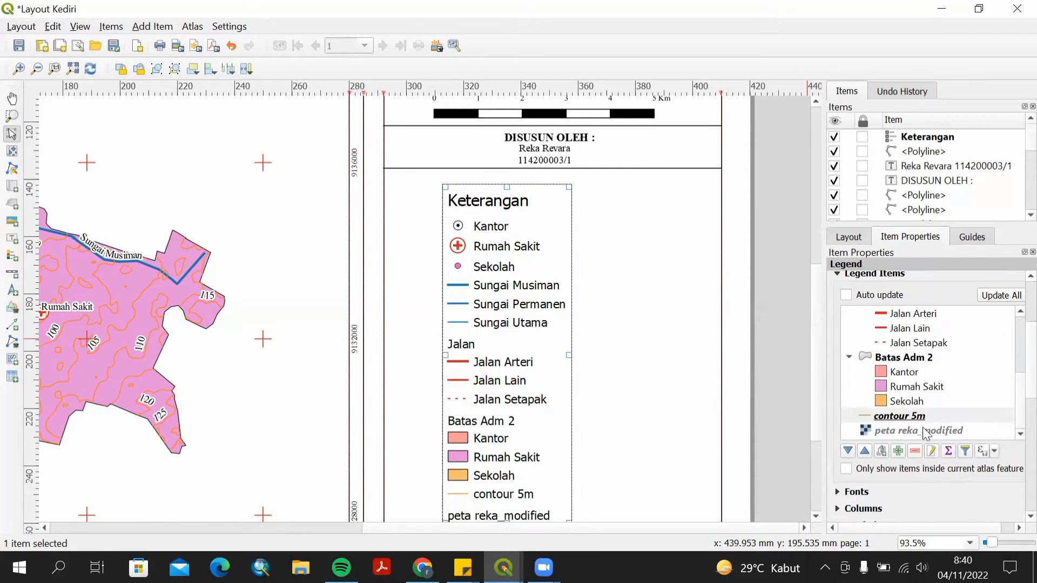
left_click(914, 452)
right_click(886, 387)
left_click(934, 404)
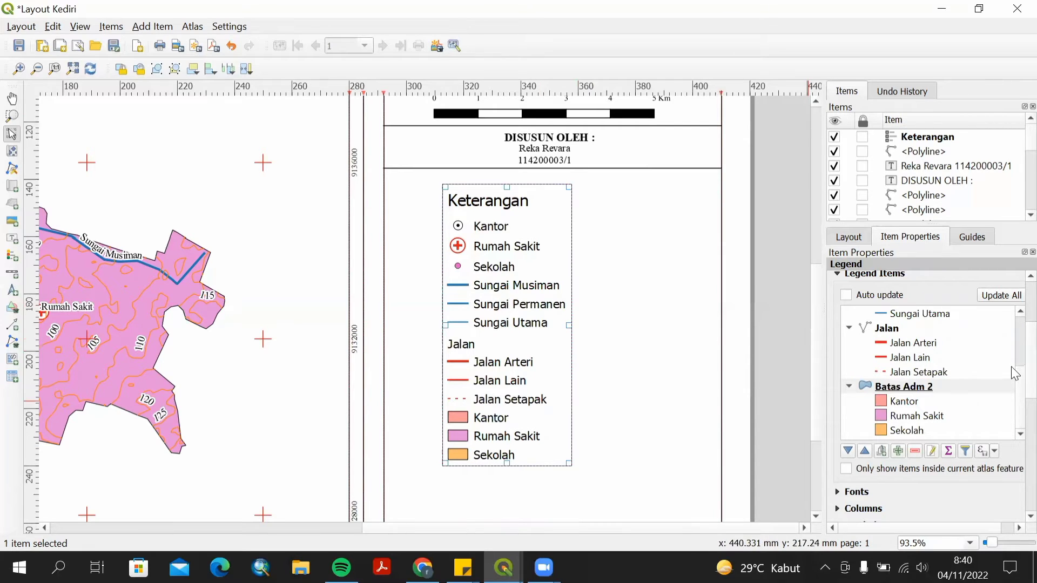
Set the legend title font to Times New Roman Bold, size 12.
scroll(1014, 393, "down", 4)
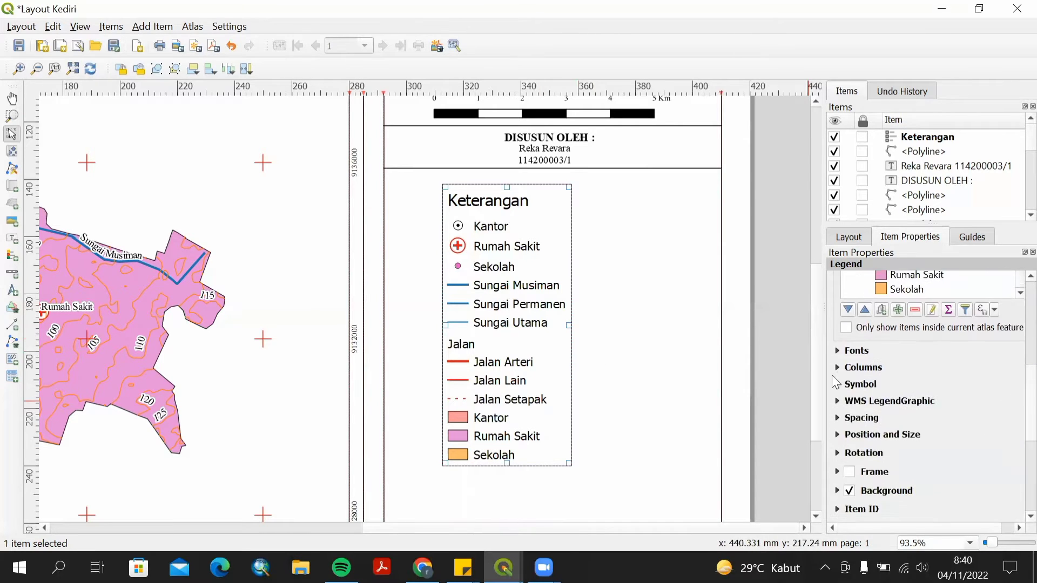
left_click(839, 352)
left_click(862, 372)
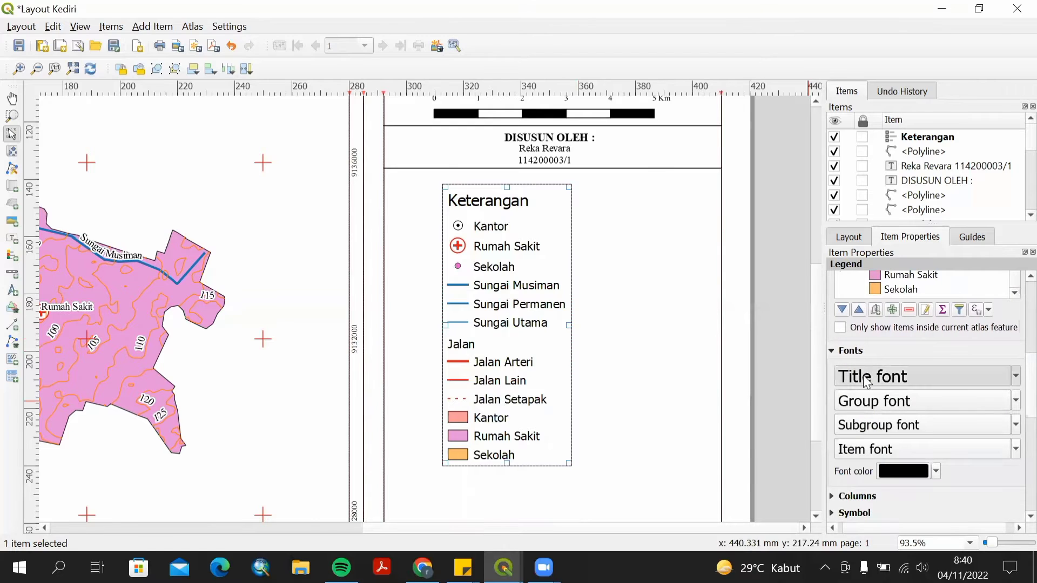
key("i")
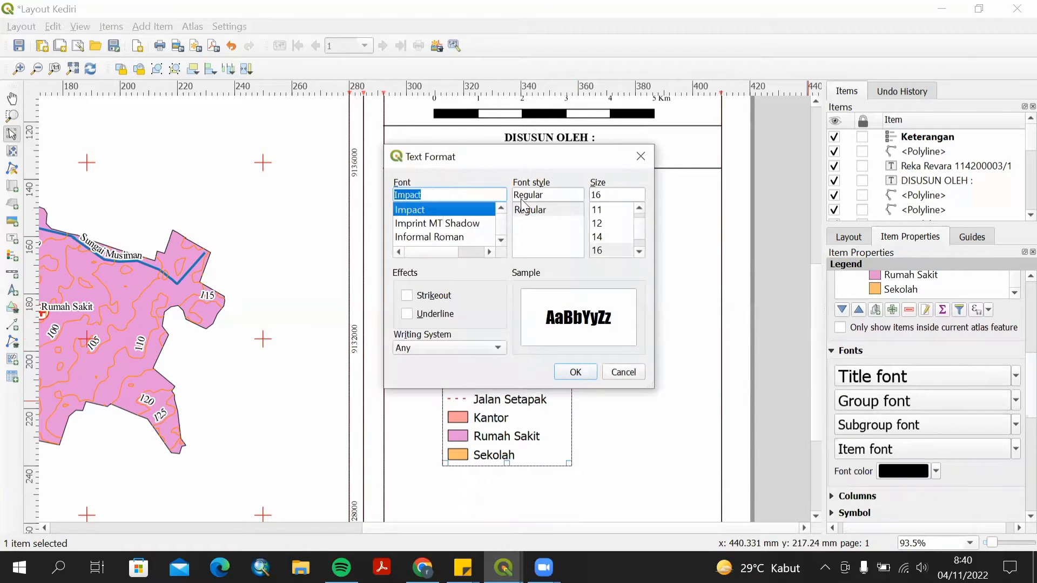
key("y")
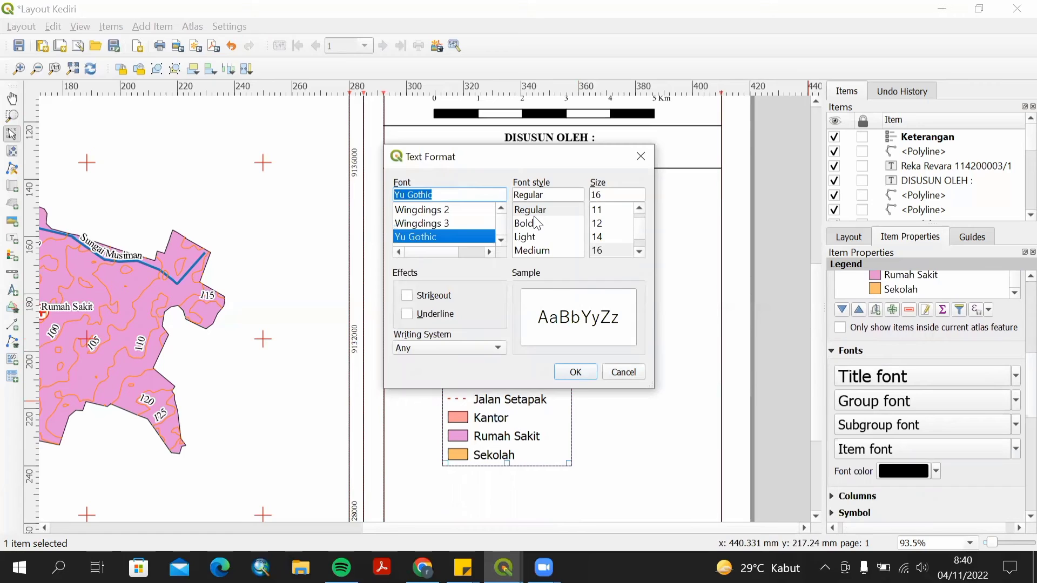
key("t")
key("i")
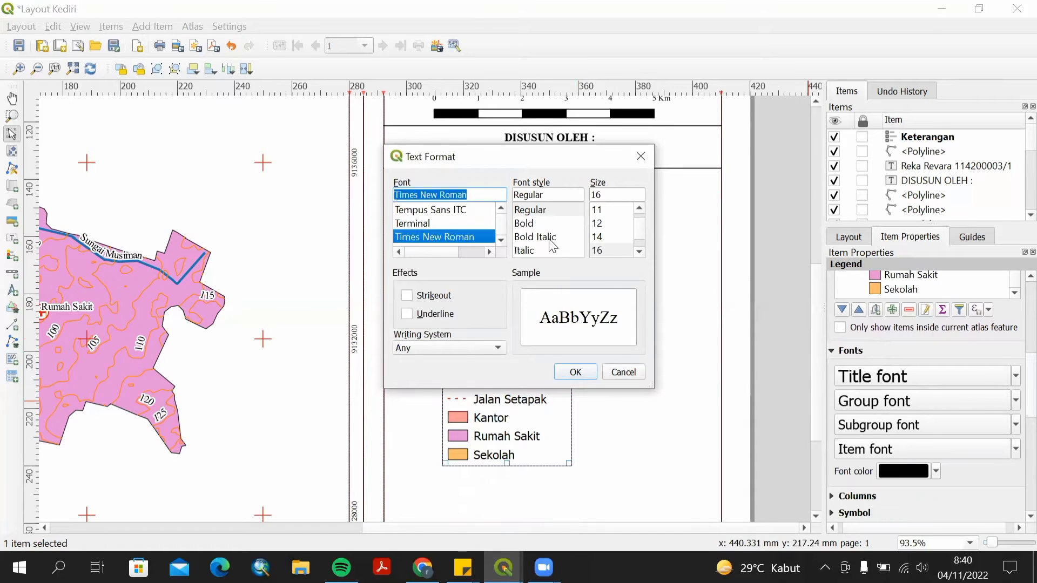
left_click(582, 224)
left_click(597, 223)
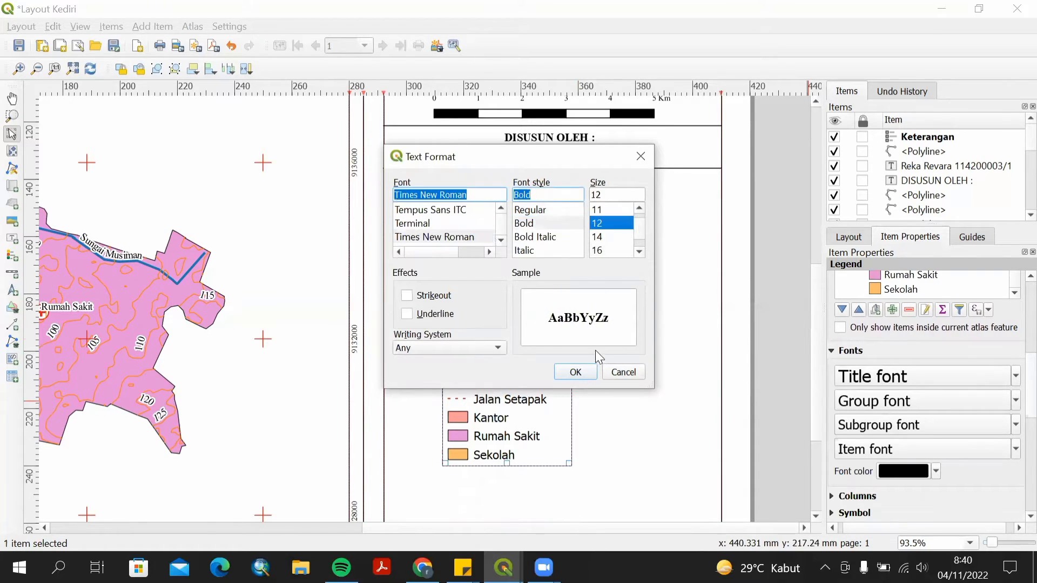
left_click(587, 373)
Set the legend item font to Times New Roman Regular, size 10.
left_click(907, 402)
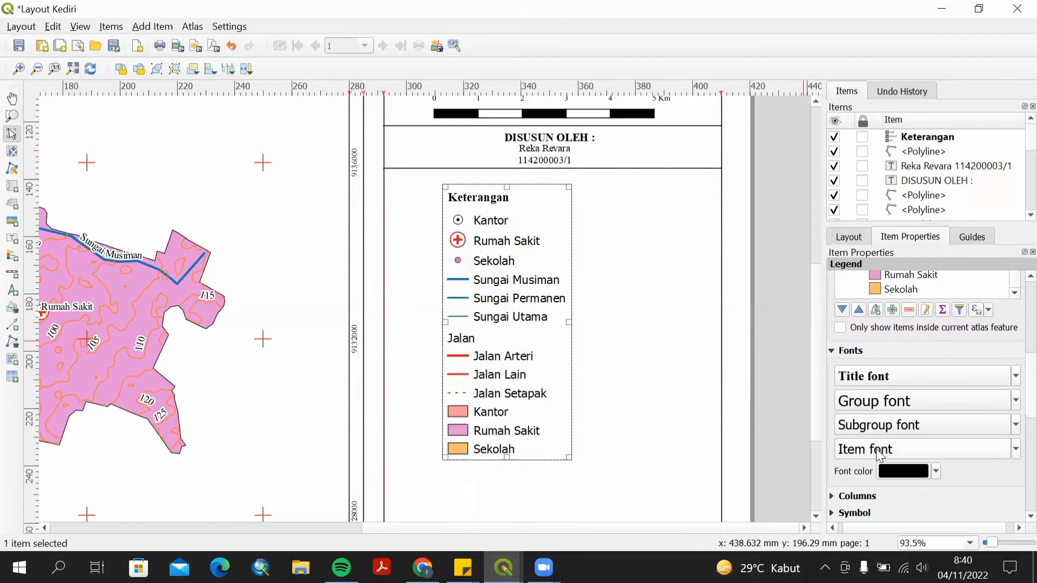
type("Times New Roman")
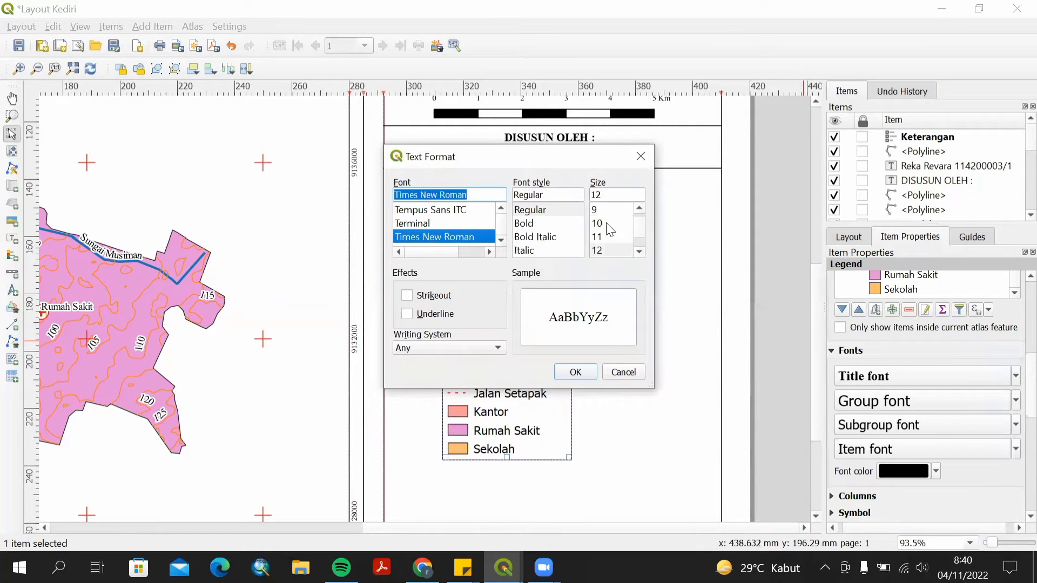
left_click(599, 223)
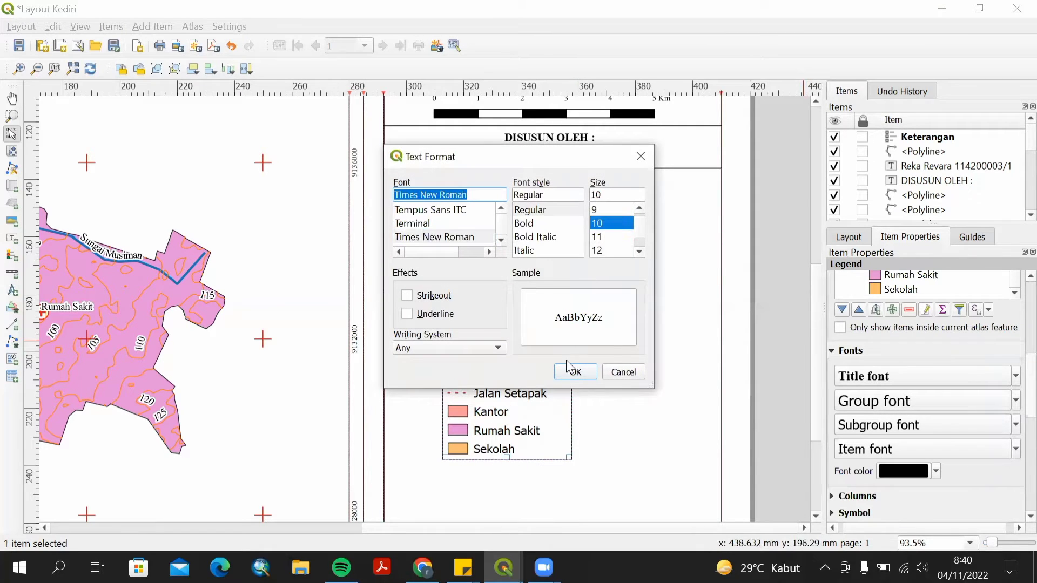
left_click(575, 372)
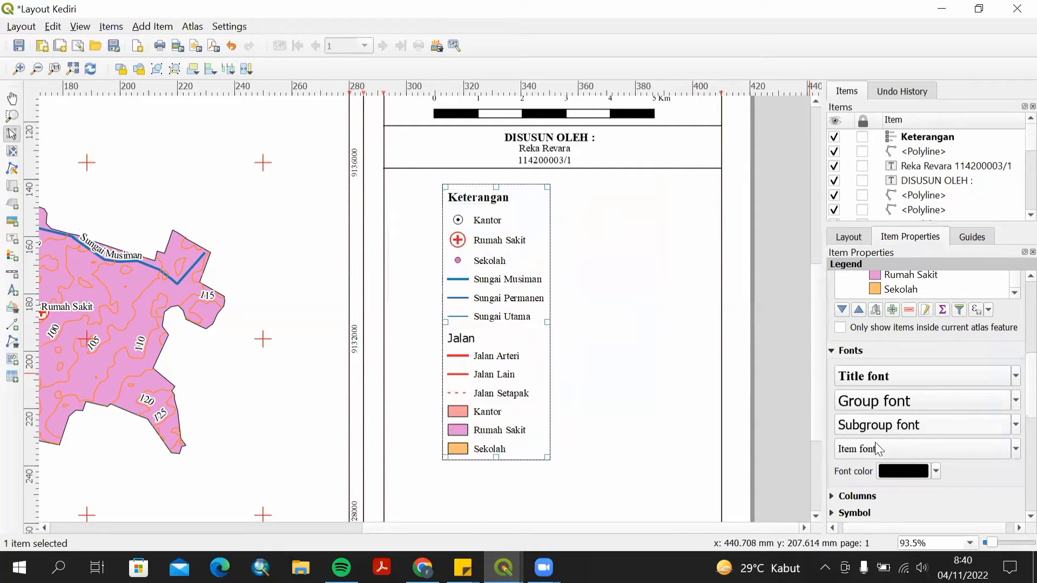
Arrange the legend into 2 columns.
scroll(1011, 427, "down", 3)
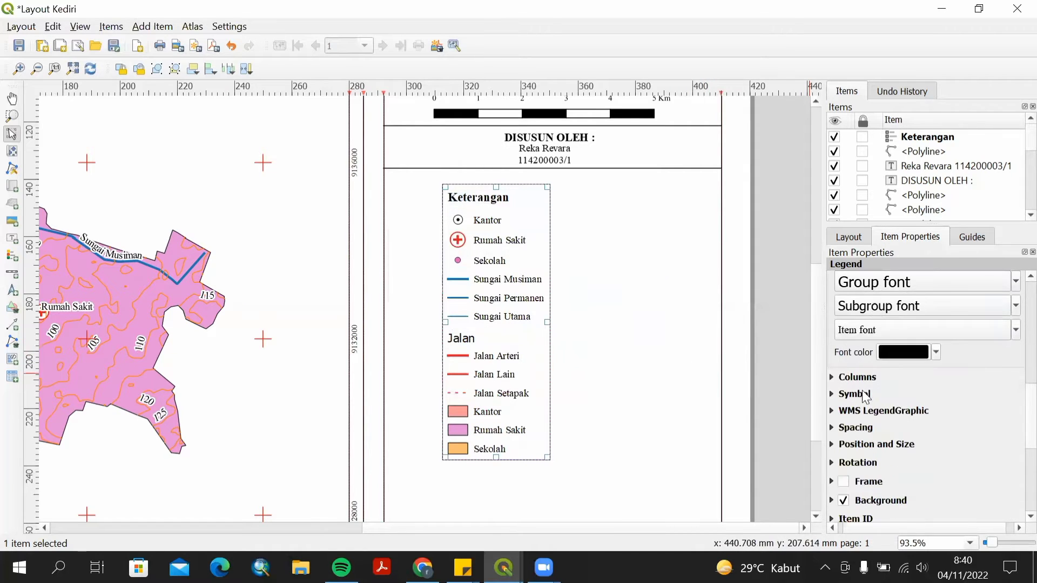
left_click(832, 377)
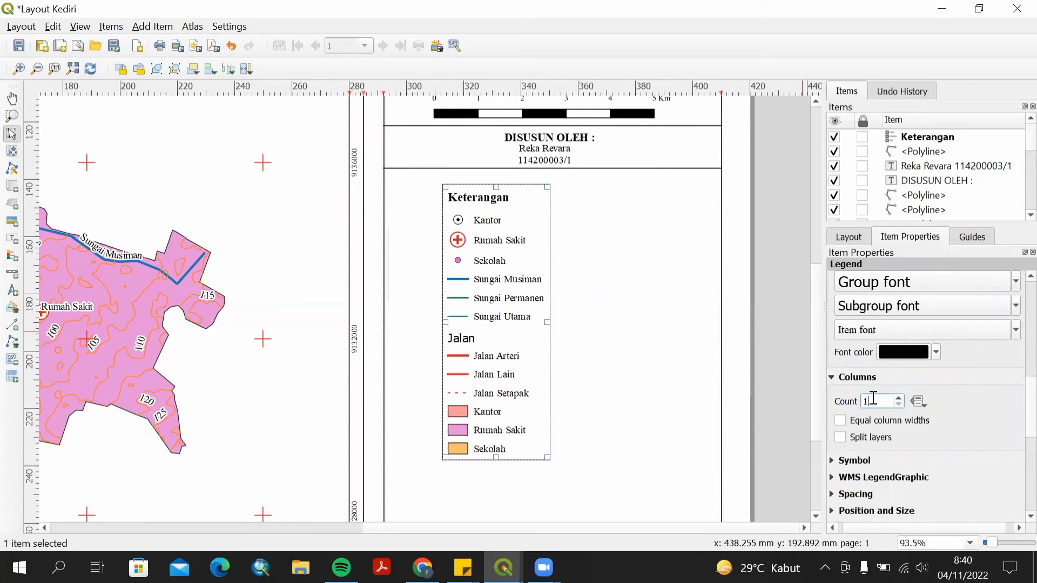
key("BackSpace")
type("2")
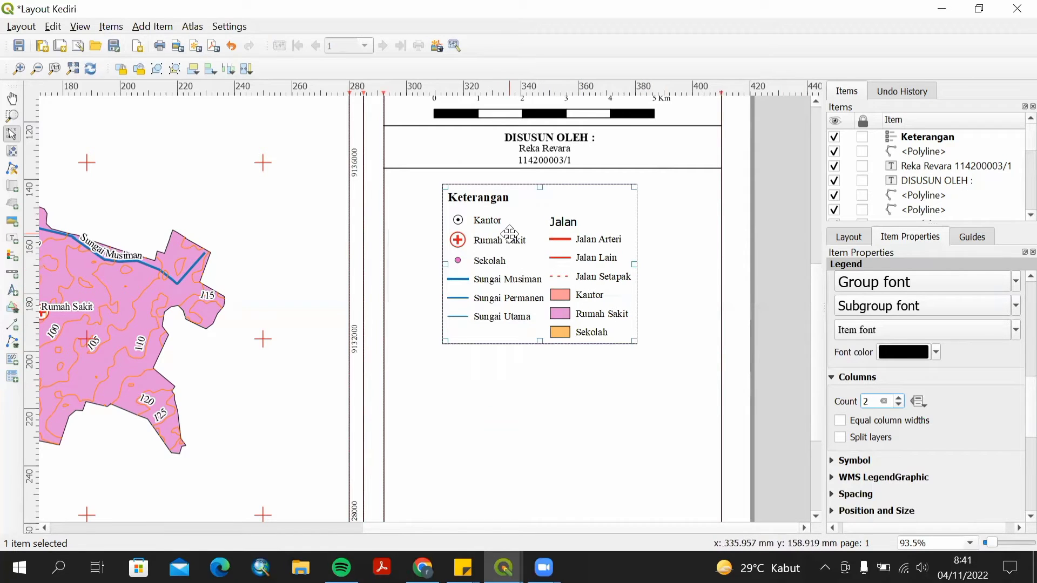
Rename the legend title to KETERANGAN.
scroll(1011, 400, "down", 3)
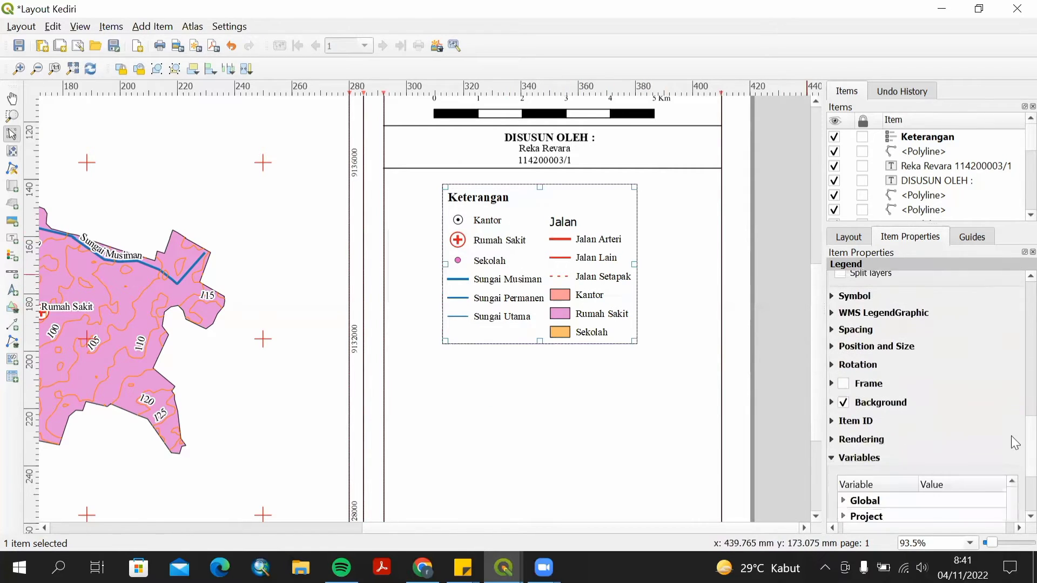
scroll(1014, 402, "up", 10)
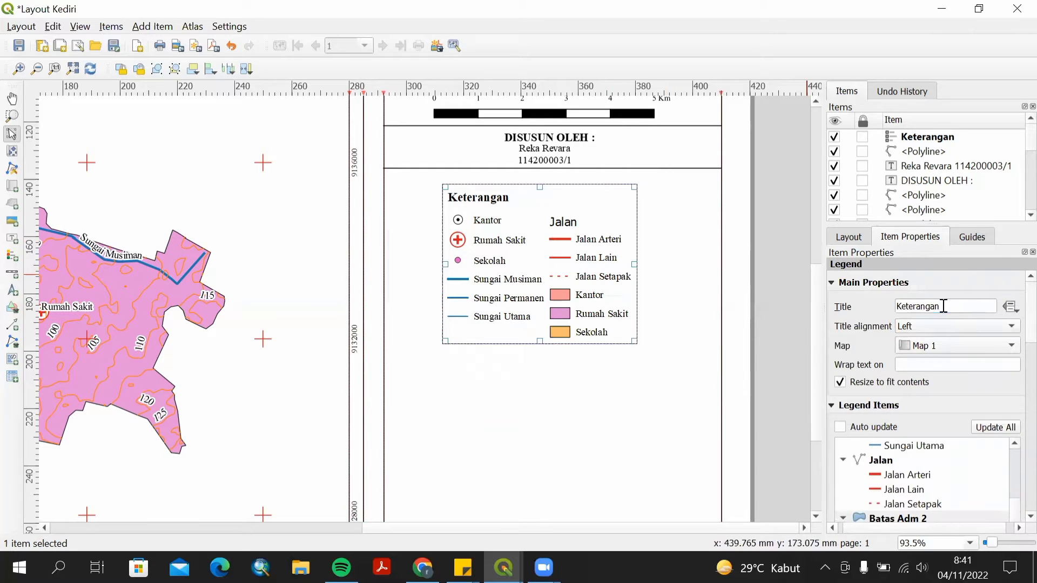
left_click_drag(944, 306, 889, 306)
type("T")
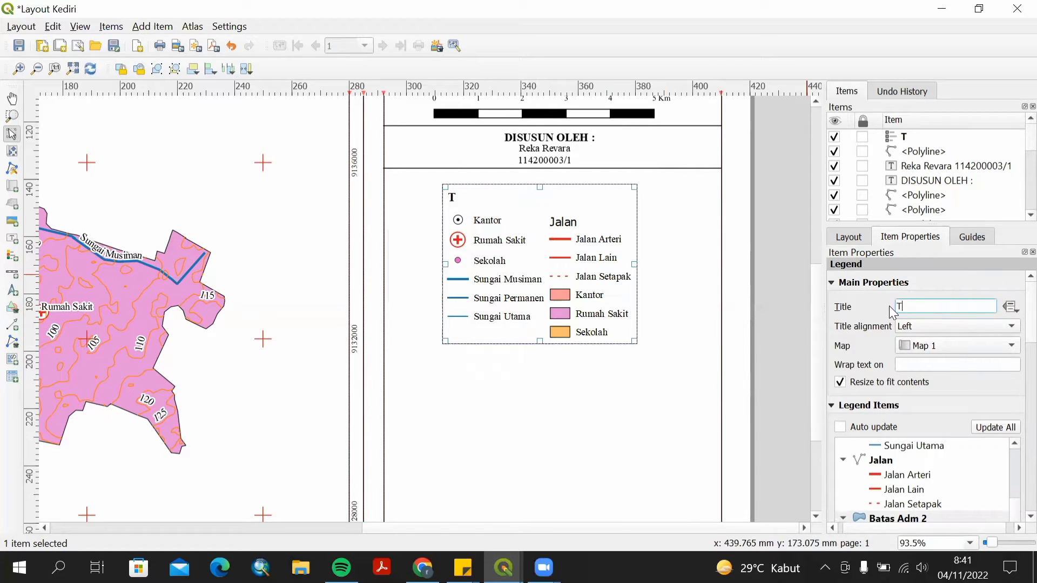
key("BackSpace")
type("KETERANGAN")
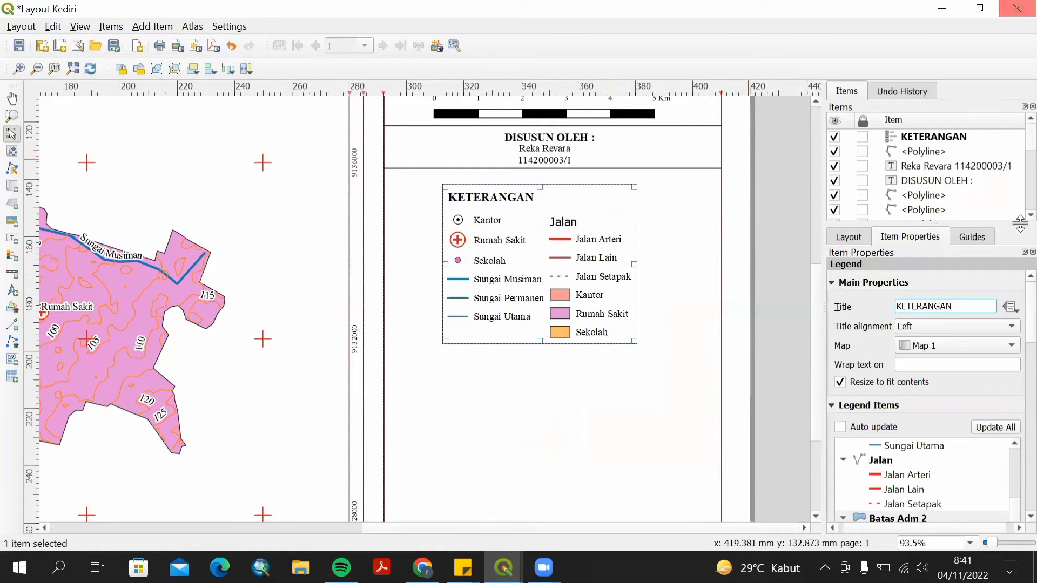
Hide the Jalan group heading and move the legend left against the panel's edge.
right_click(868, 462)
left_click(887, 488)
left_click_drag(597, 276, 494, 269)
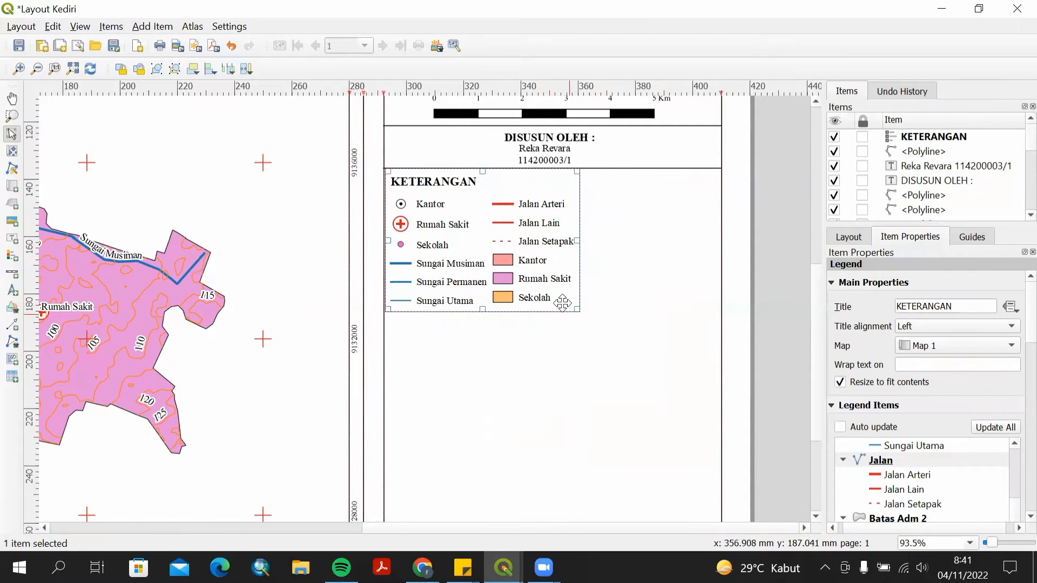
Draw a small polygon with the Add Polygon tool and move it beneath the Sungai Utama legend entry.
left_click(561, 339)
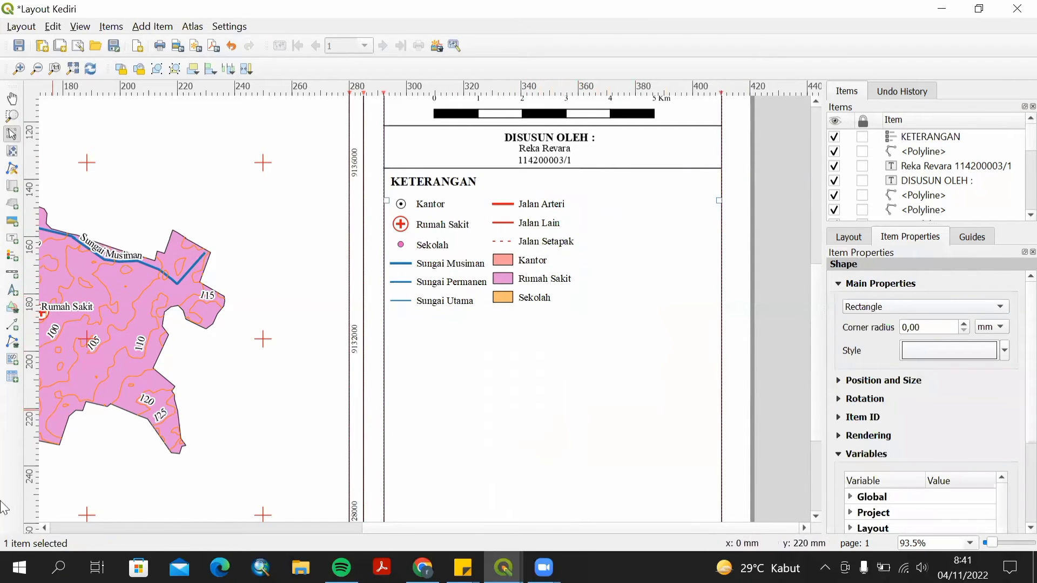
left_click(15, 344)
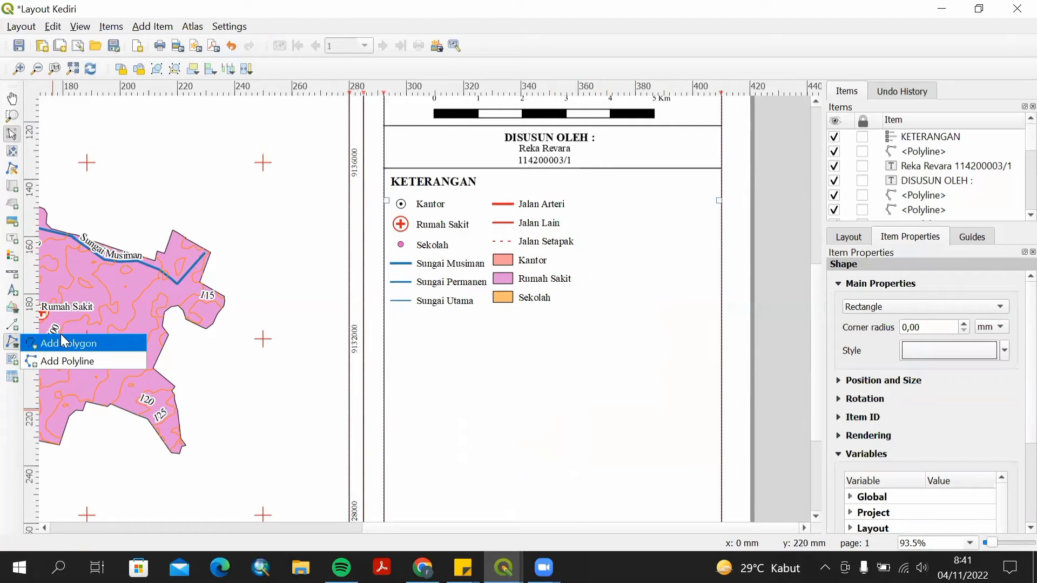
left_click(63, 343)
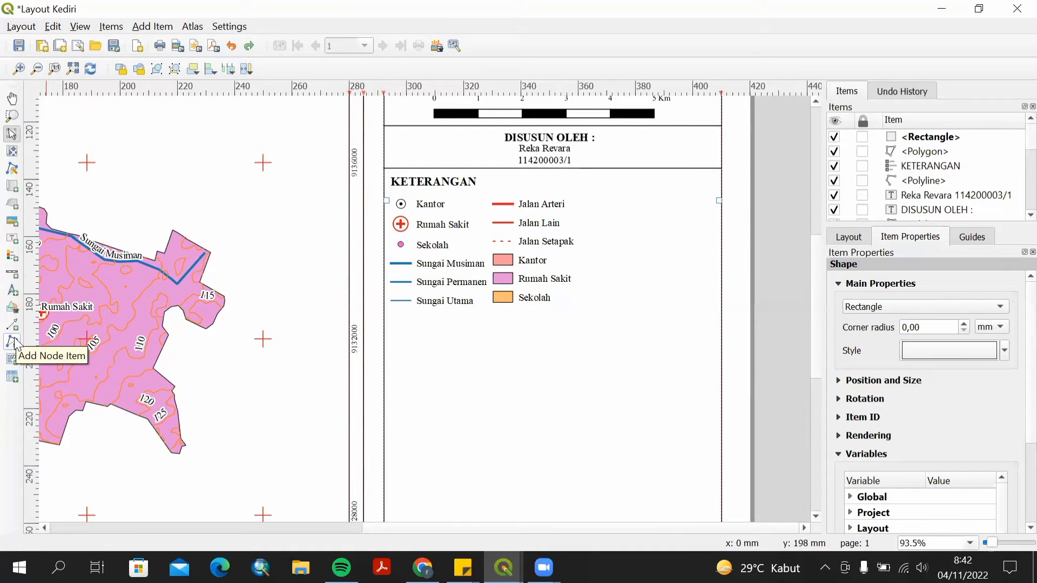
left_click(16, 343)
left_click(49, 342)
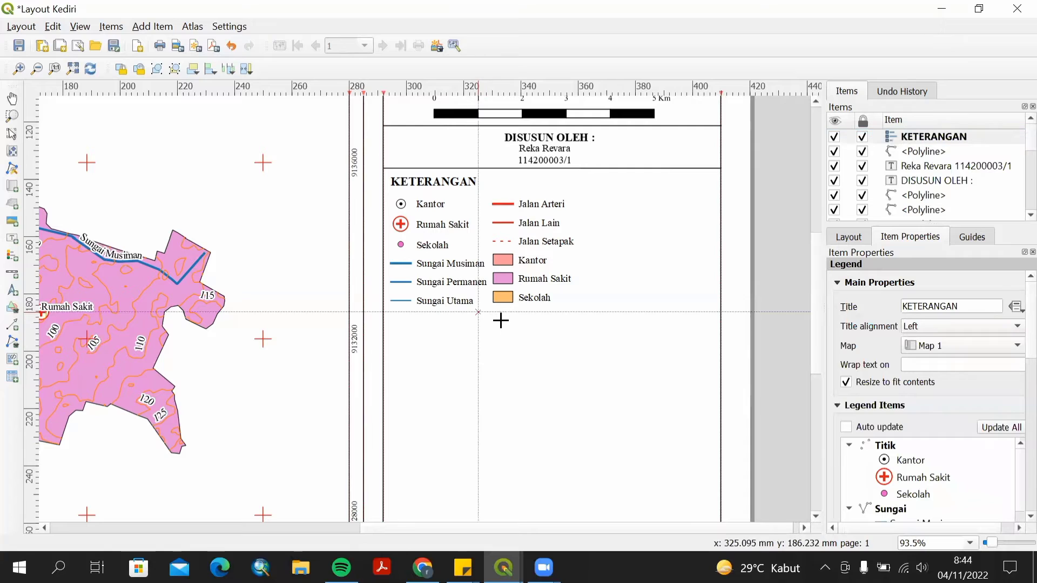
left_click(478, 313)
left_click(500, 322)
left_click(493, 331)
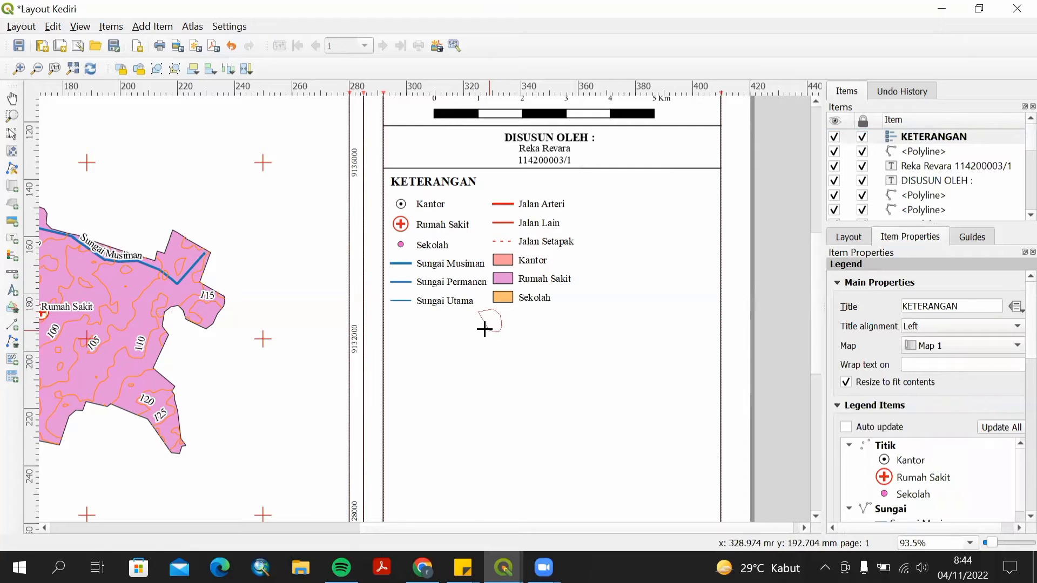
left_click(483, 329)
left_click(477, 318)
right_click(486, 309)
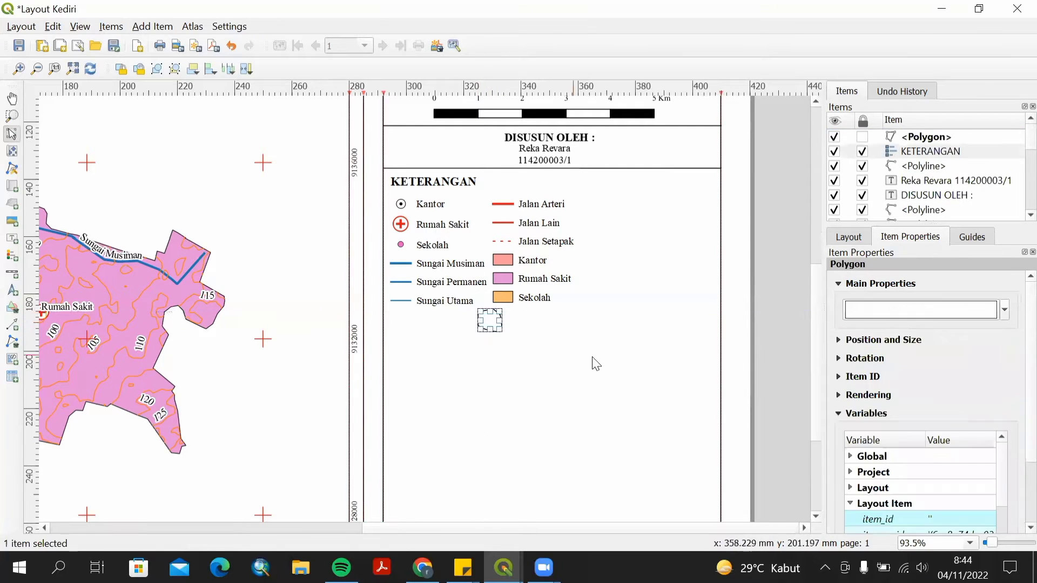
left_click_drag(489, 316, 406, 319)
Draw a second, smaller polygon about 5 by 4.5 mm inside the first one.
scroll(439, 338, "up", 1)
scroll(416, 326, "up", 1)
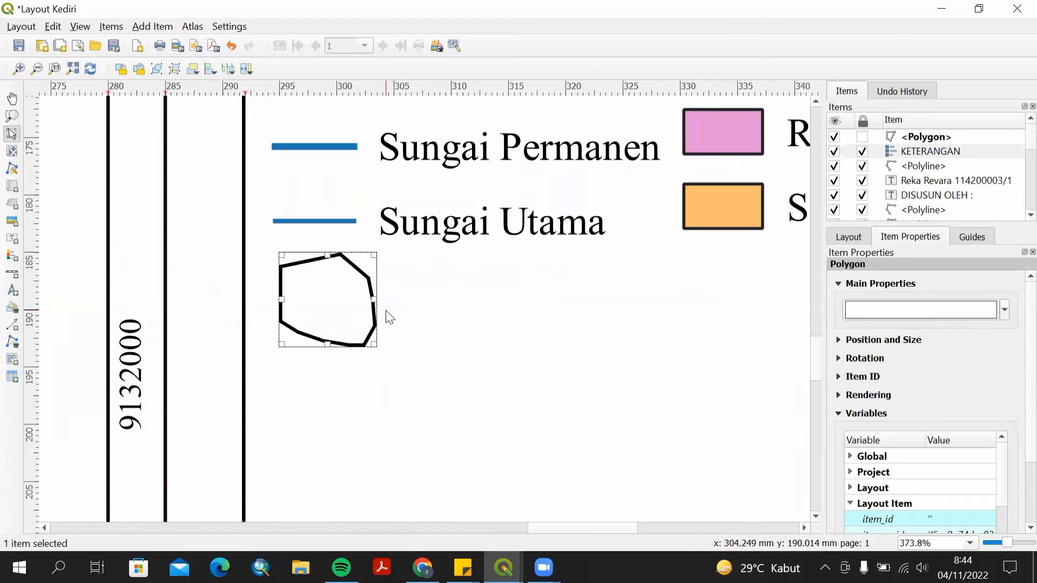
scroll(390, 318, "up", 1)
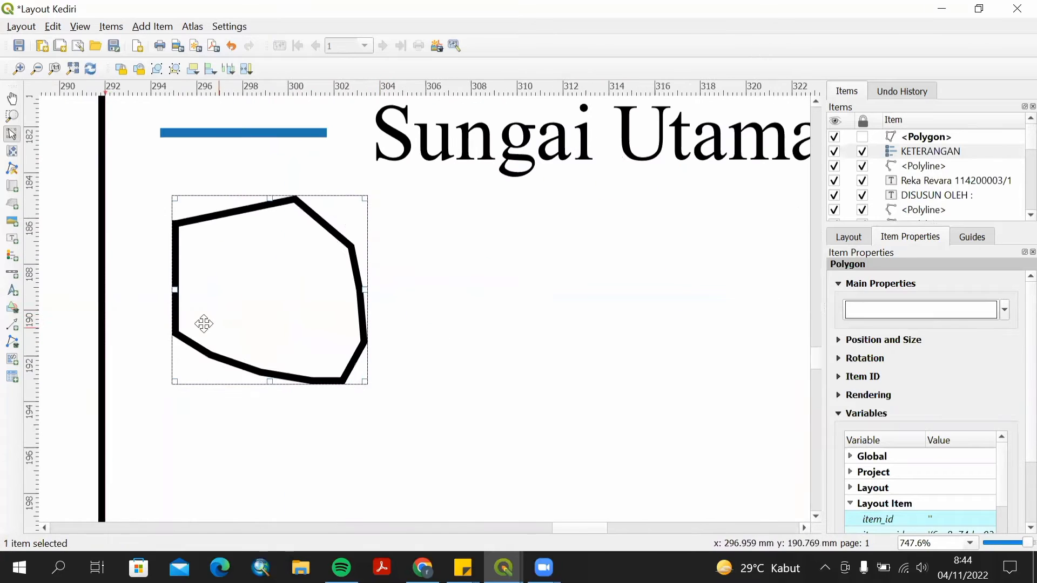
left_click(15, 342)
left_click(55, 343)
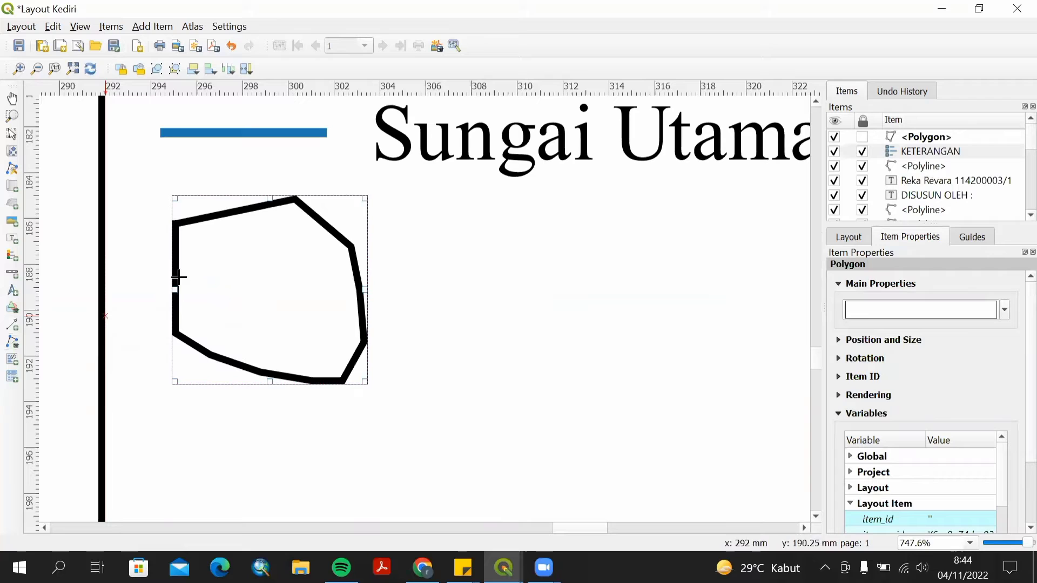
left_click(220, 255)
left_click(234, 248)
left_click(251, 243)
left_click(274, 245)
left_click(291, 247)
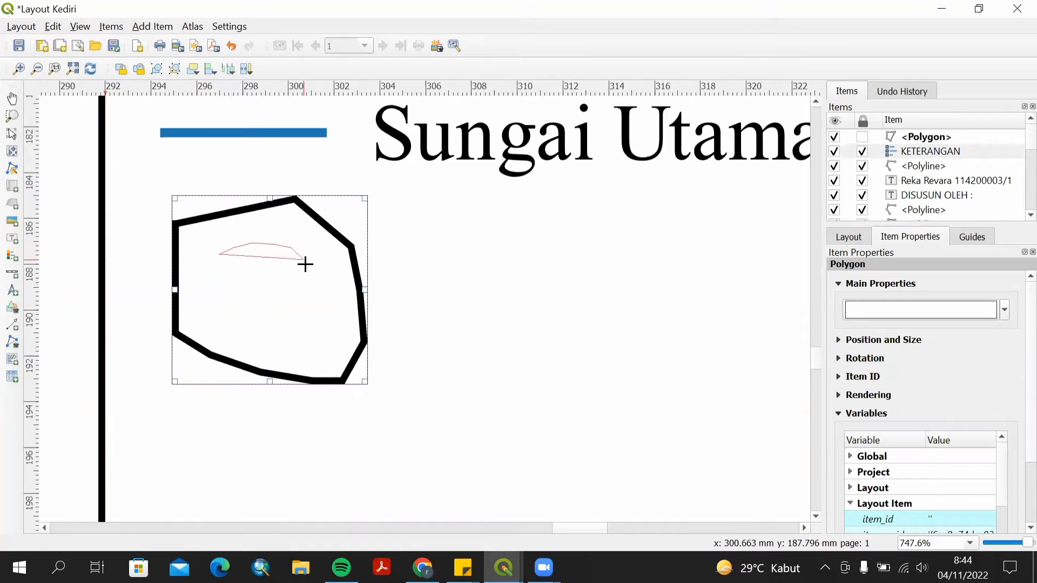
left_click(303, 260)
left_click(308, 269)
left_click(316, 290)
left_click(320, 314)
left_click(313, 330)
left_click(296, 340)
left_click(277, 347)
left_click(258, 343)
left_click(243, 341)
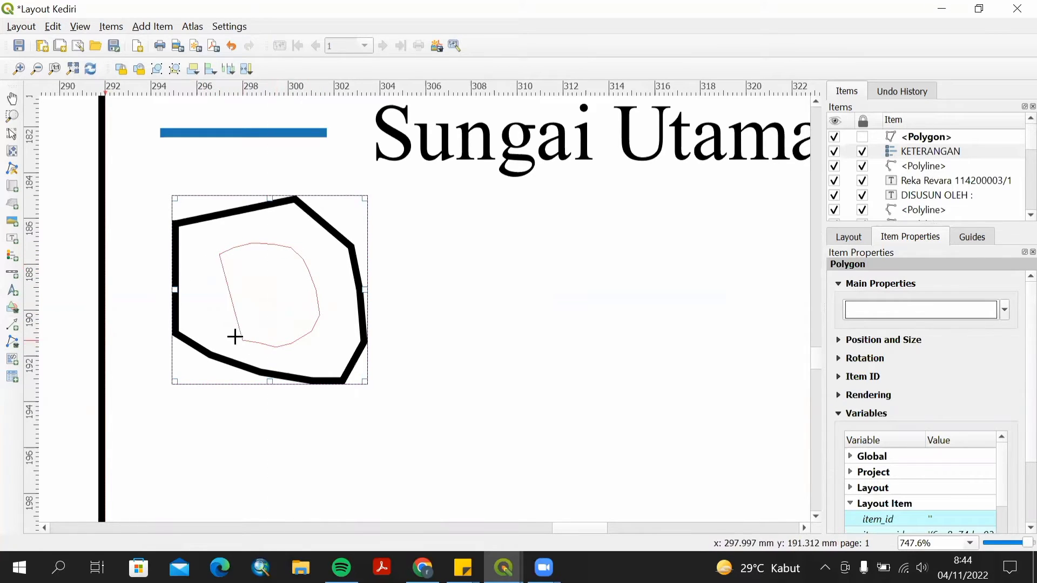
left_click(230, 330)
left_click(220, 328)
left_click(210, 317)
left_click(206, 302)
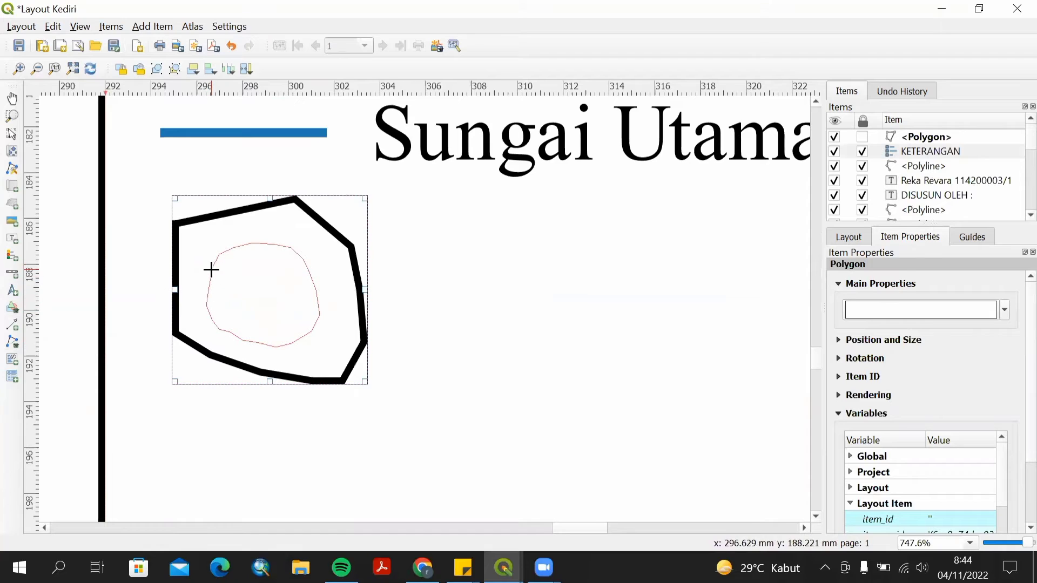
right_click(210, 269)
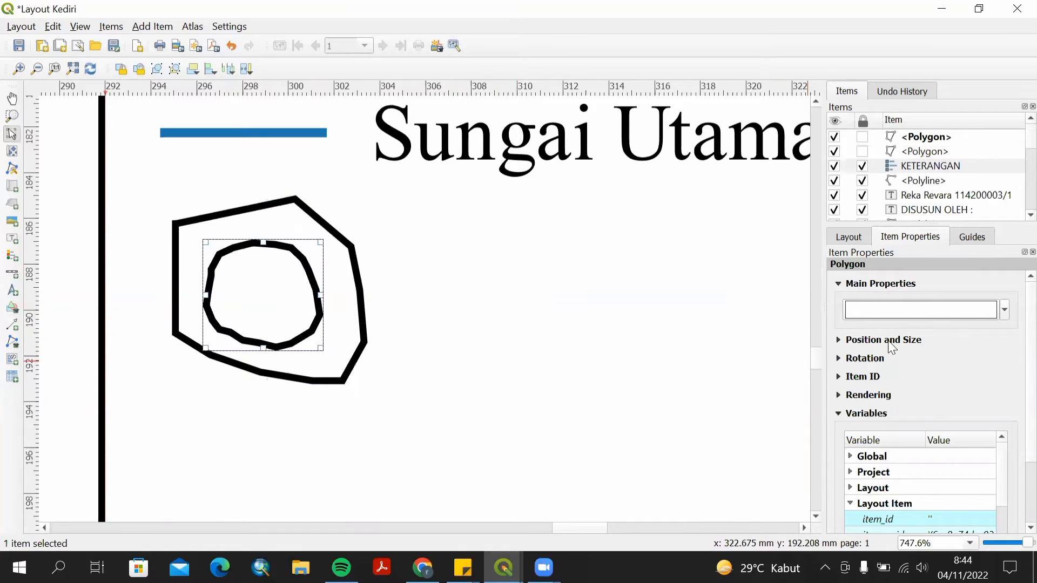
Set the inner polygon's stroke colour to orange and its stroke width to 0,5 mm.
left_click(840, 340)
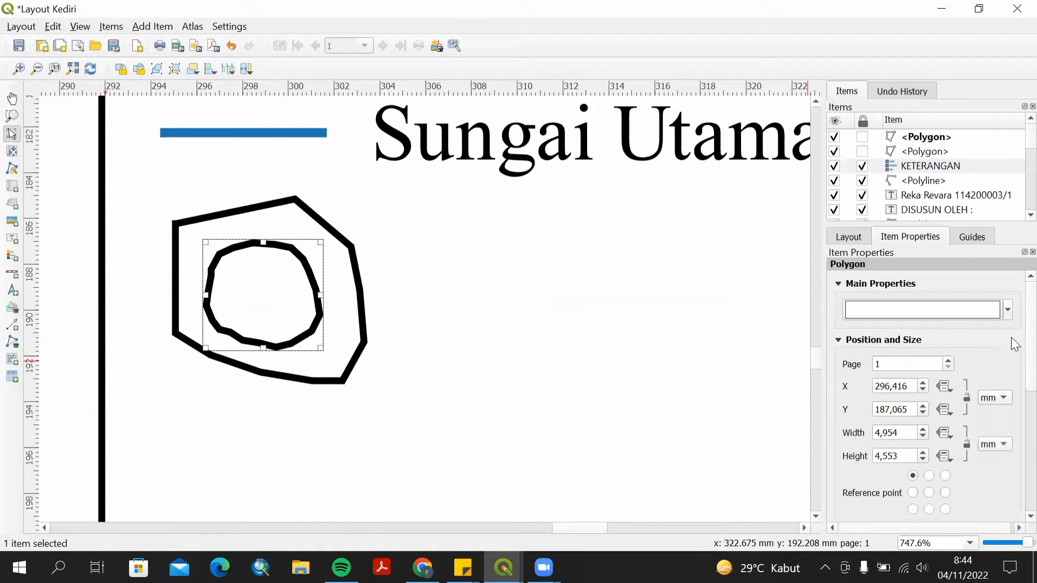
left_click(971, 309)
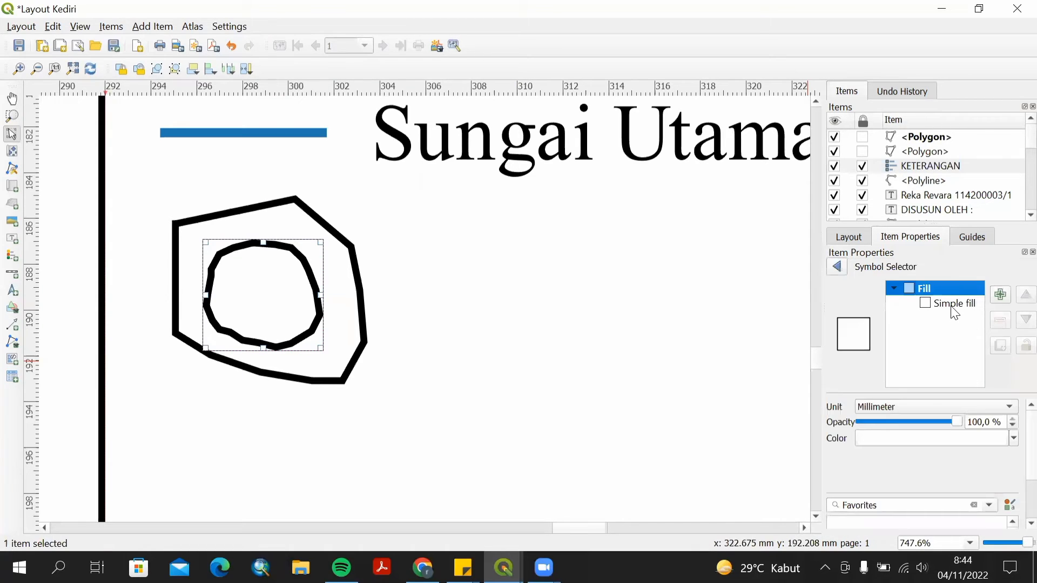
left_click(953, 306)
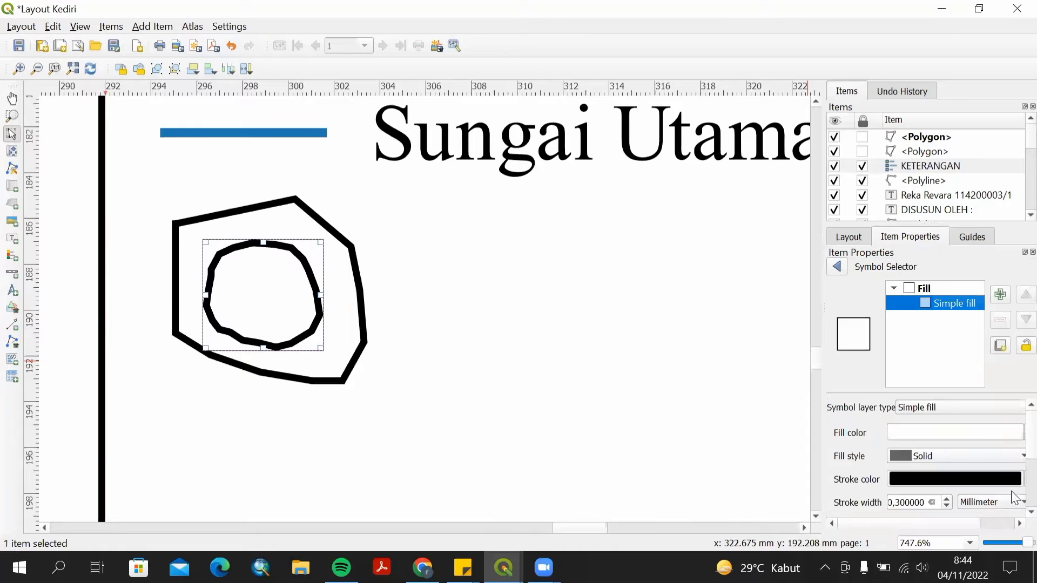
left_click(1015, 485)
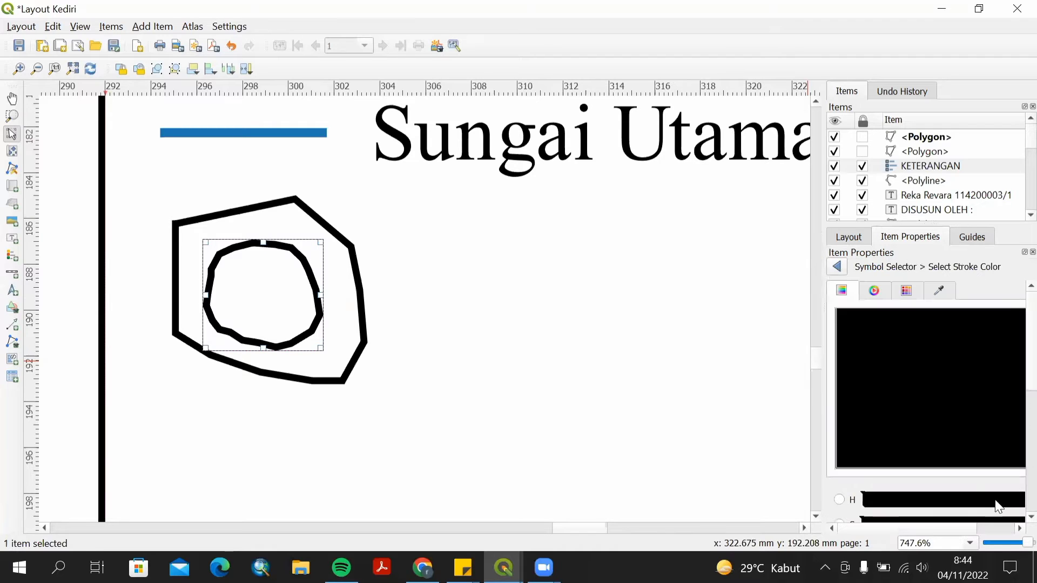
left_click(838, 267)
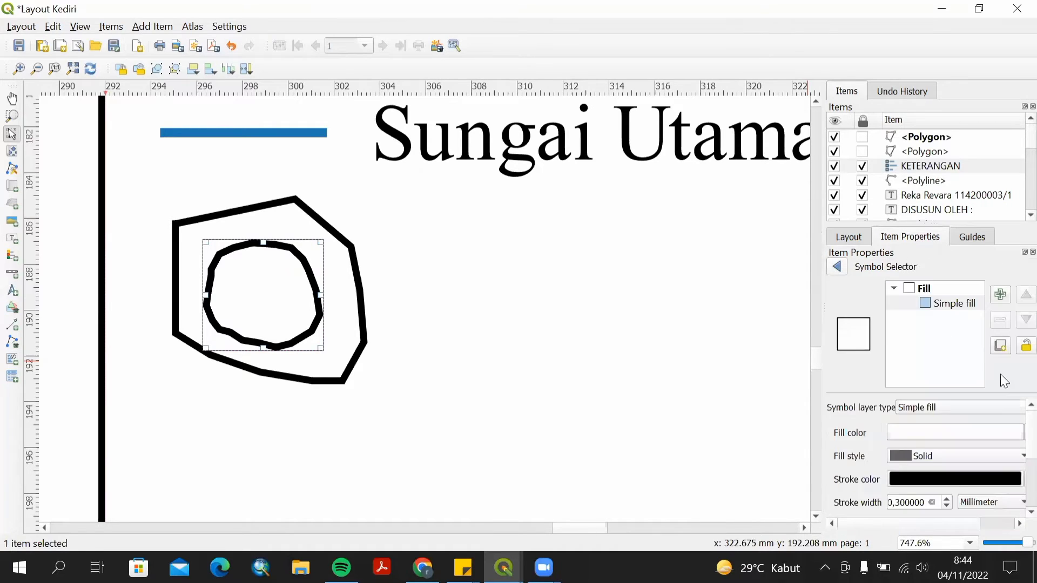
left_click(956, 480)
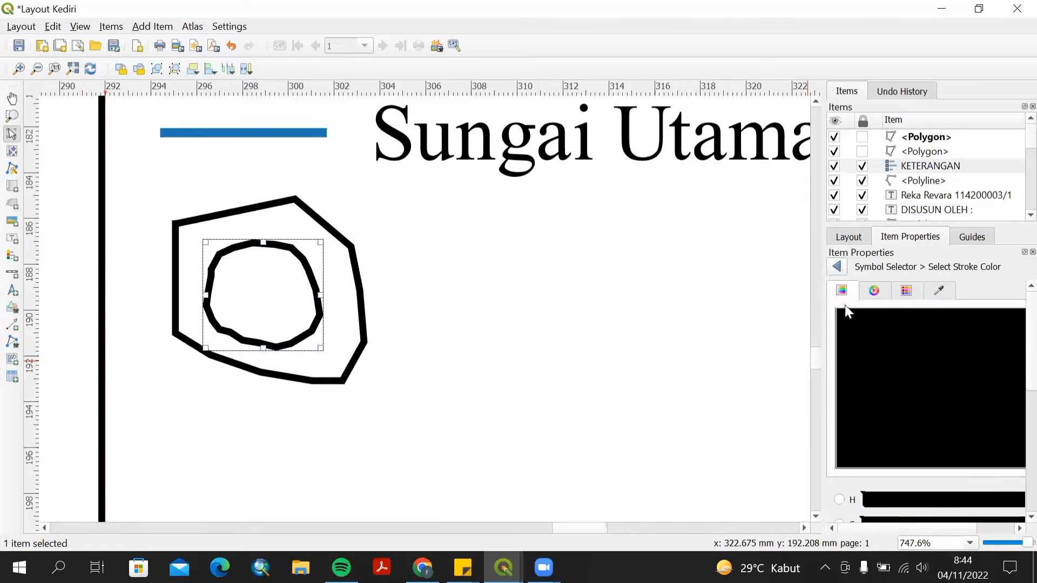
left_click(834, 273)
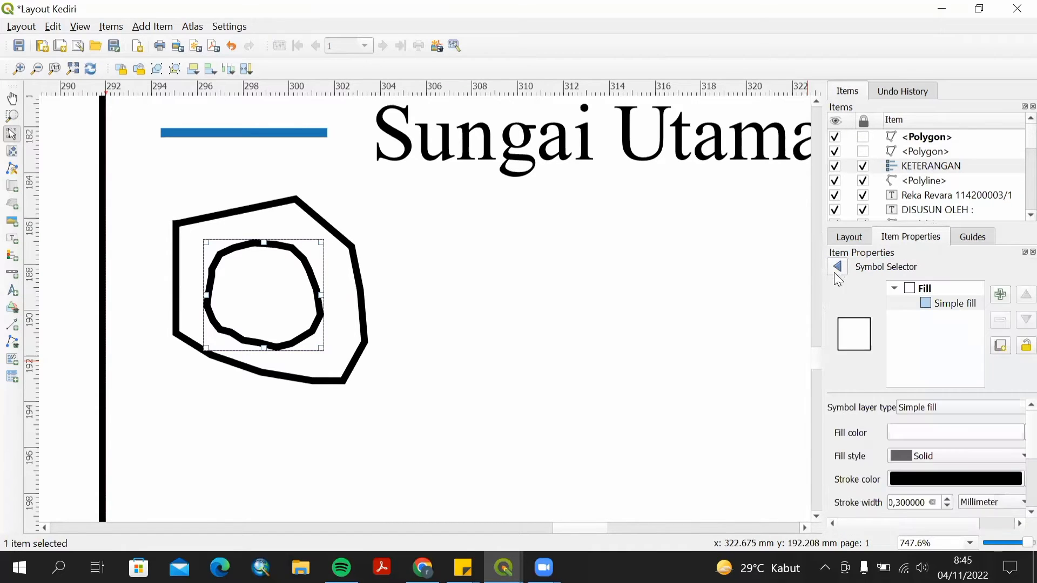
left_click_drag(823, 304, 780, 294)
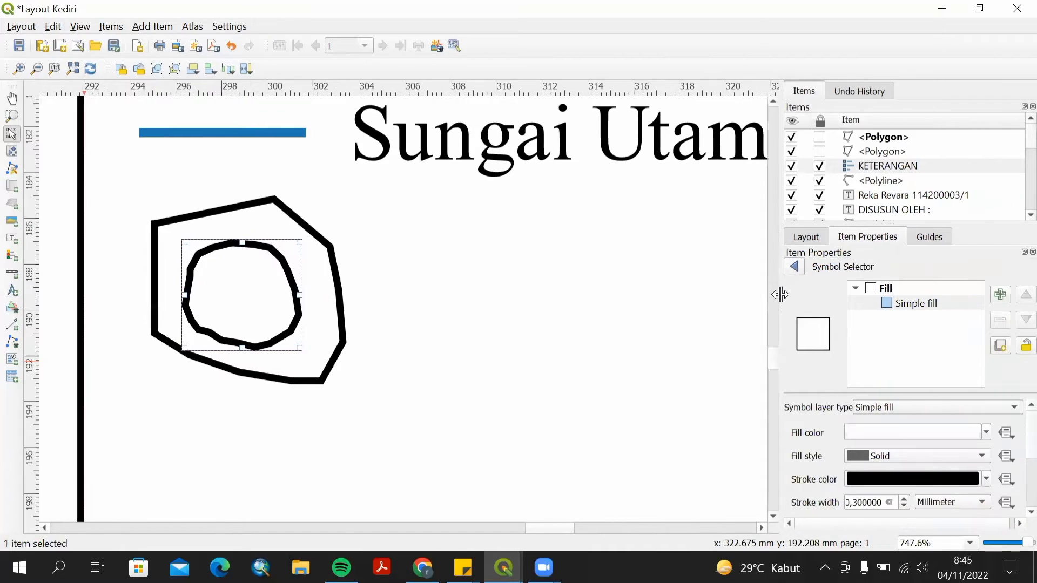
left_click(970, 457)
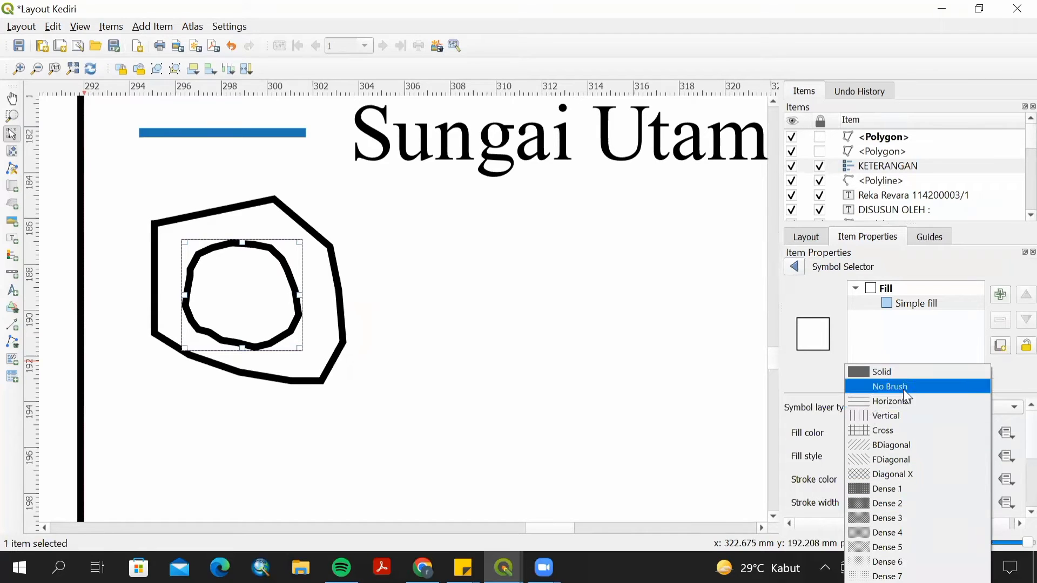
left_click(905, 351)
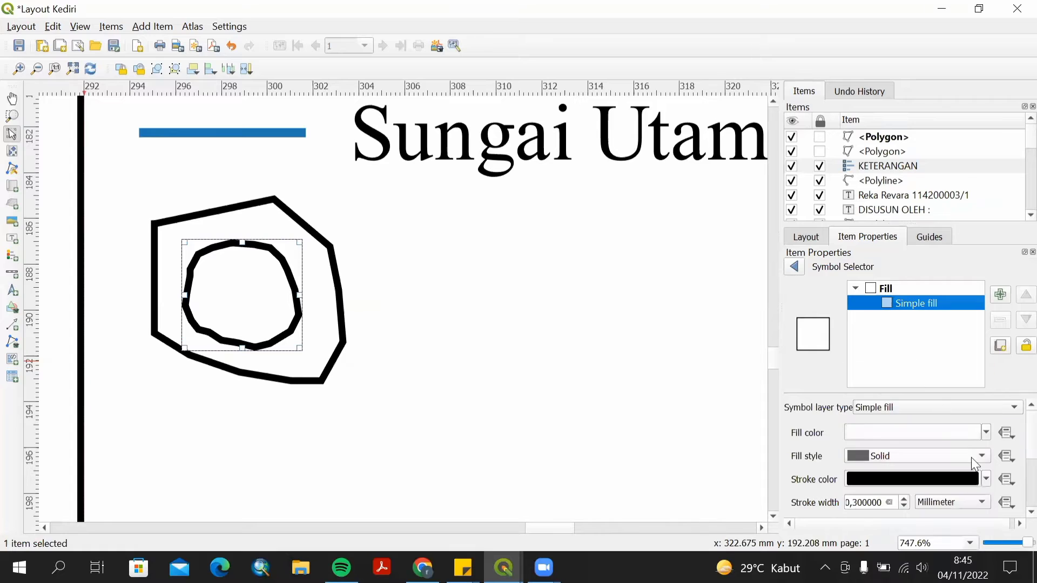
left_click(986, 479)
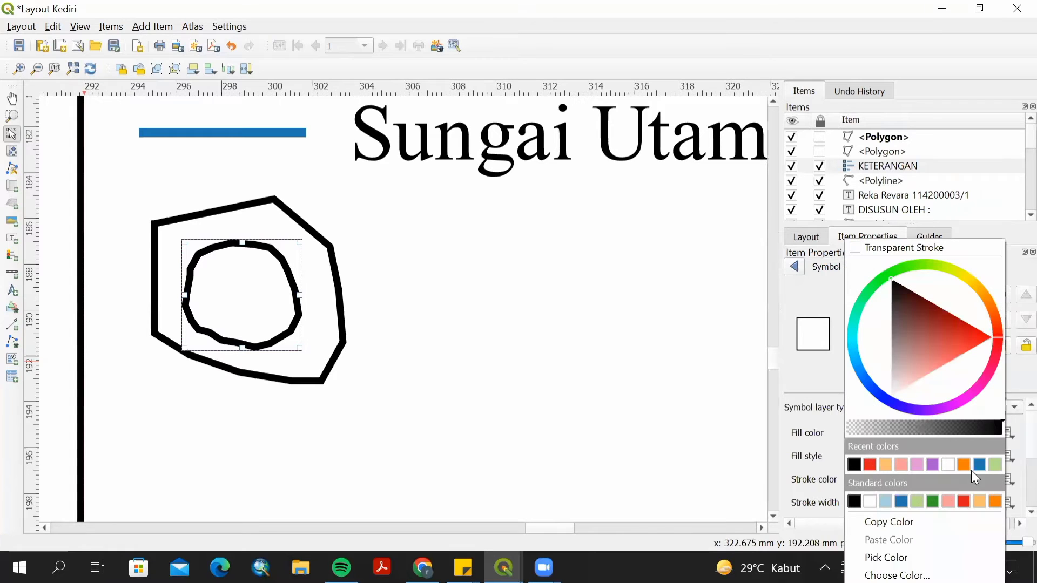
left_click(994, 501)
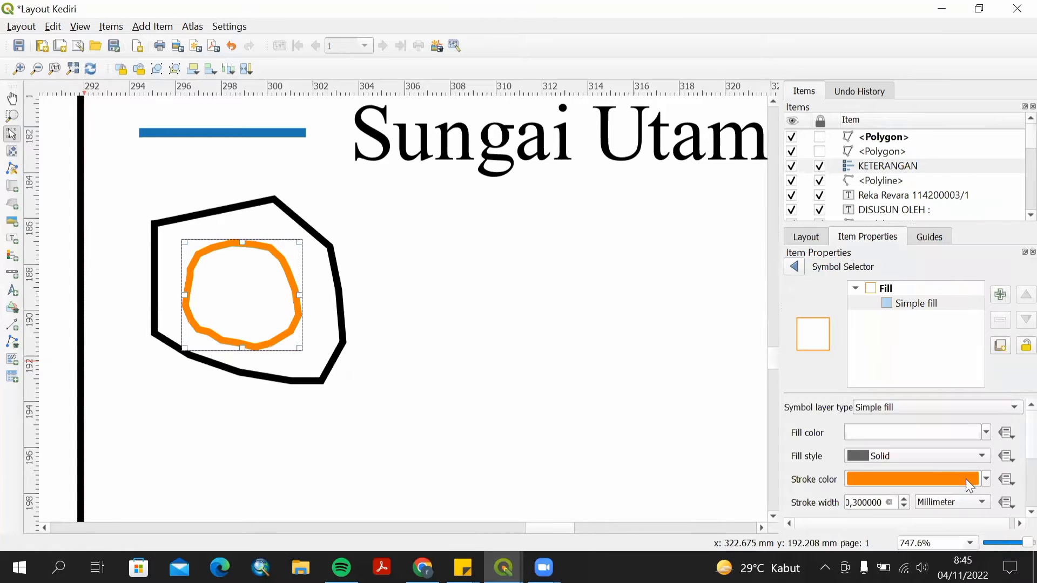
left_click(904, 499)
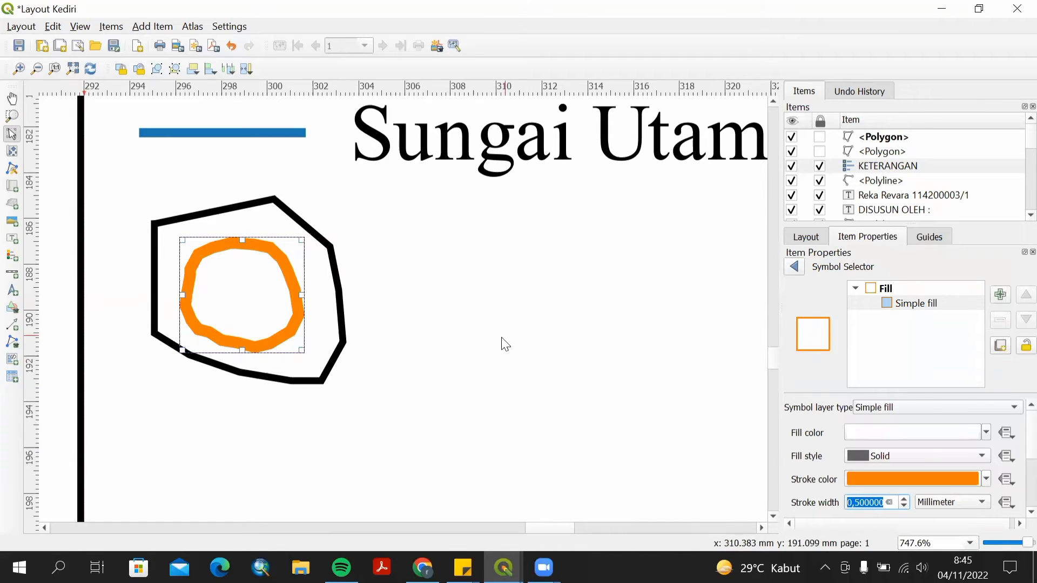
type("0,5")
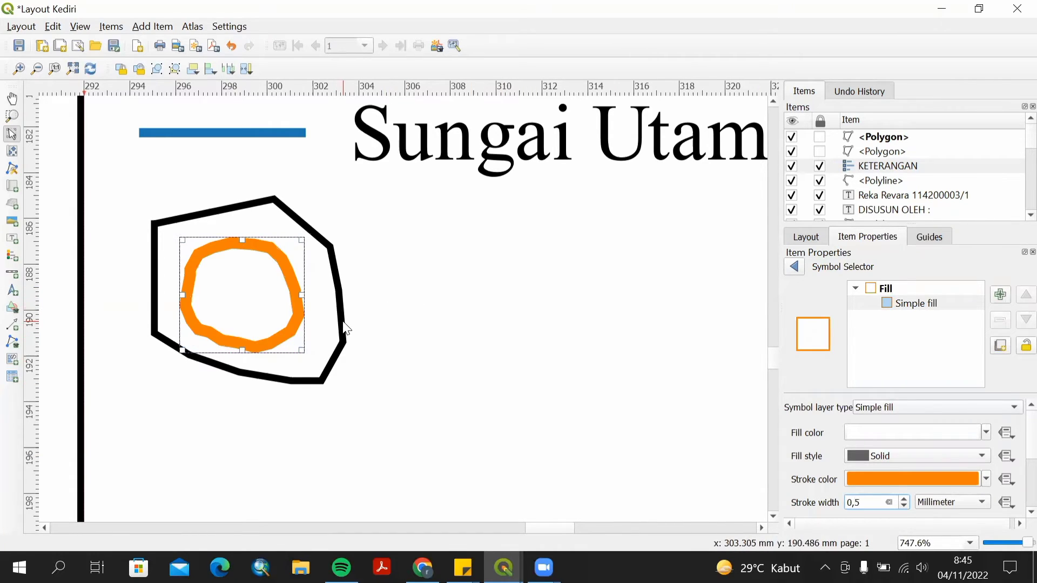
Set the outer symbol polygon's stroke colour to orange.
left_click(320, 352)
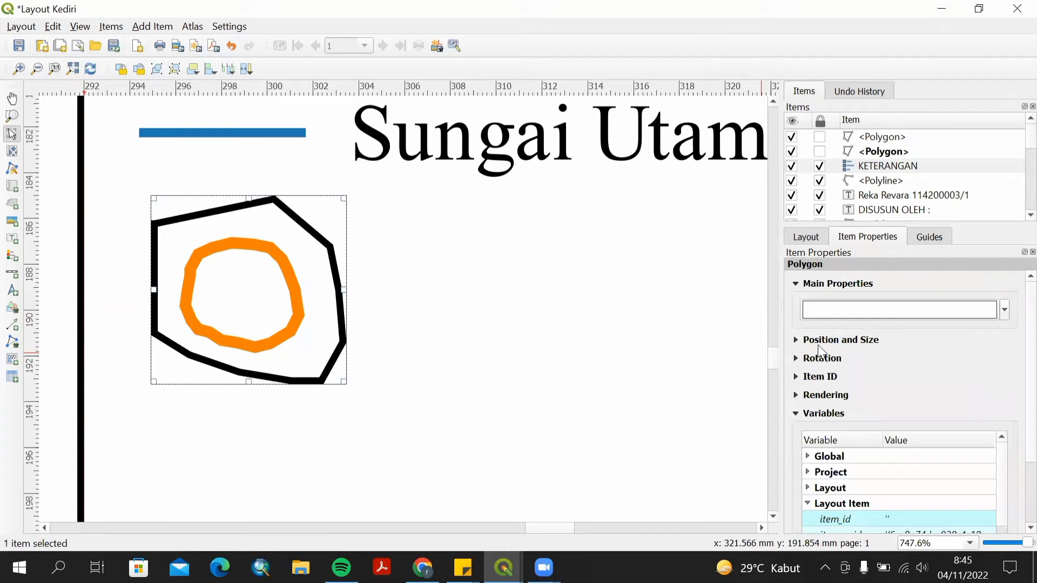
left_click(806, 342)
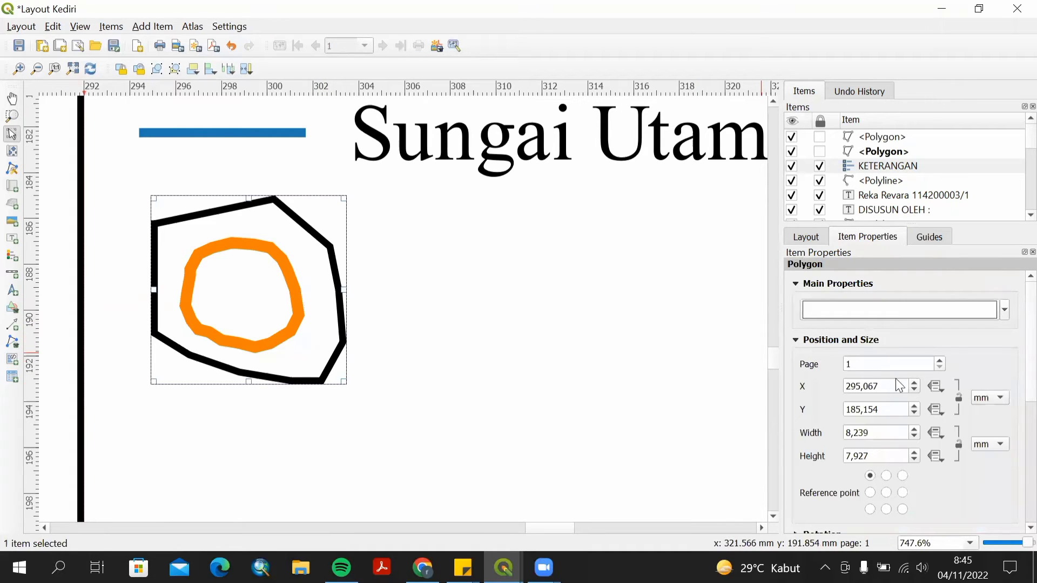
left_click(950, 309)
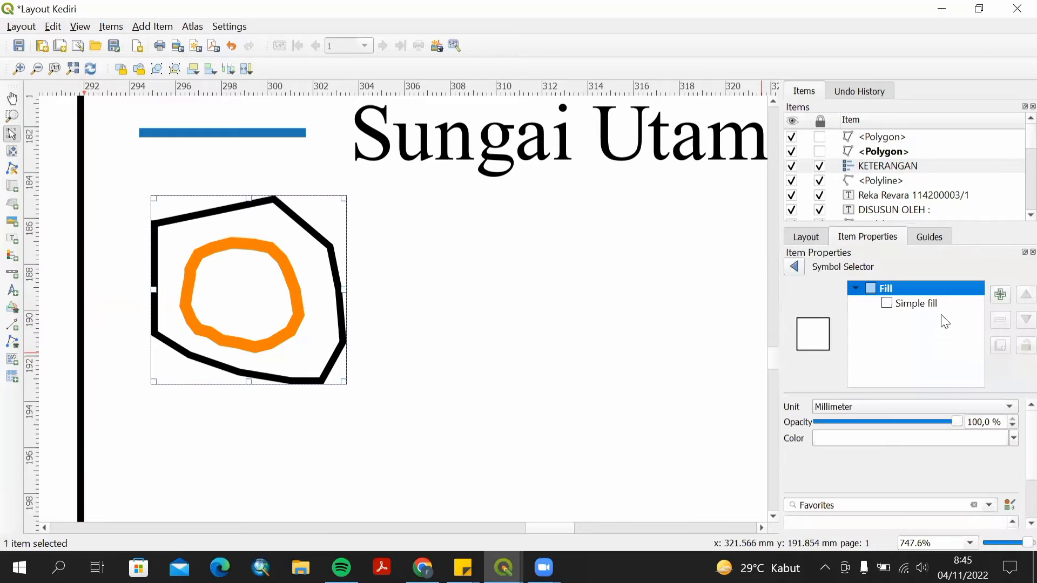
left_click(918, 304)
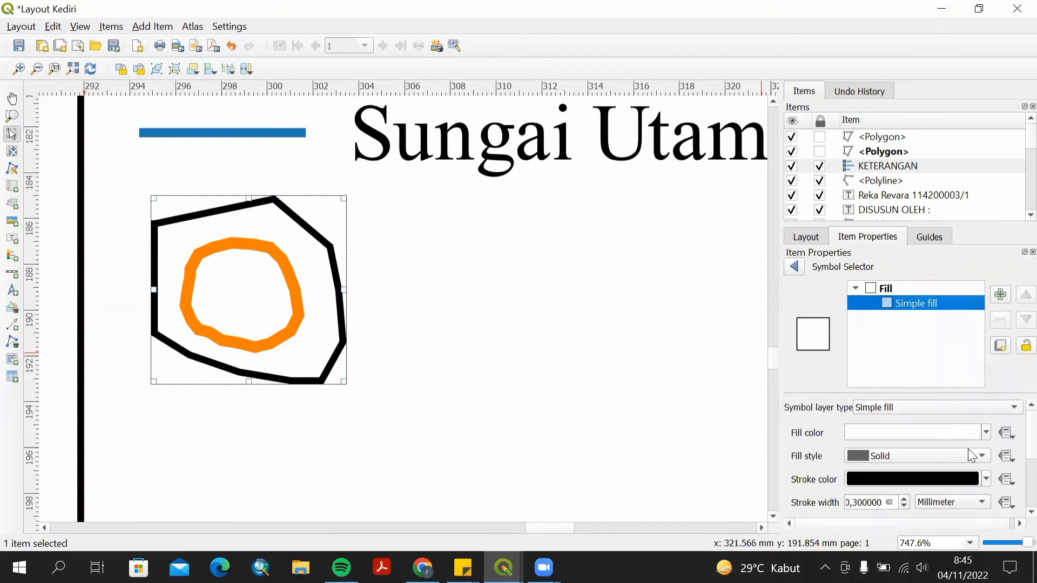
left_click(988, 481)
left_click(995, 497)
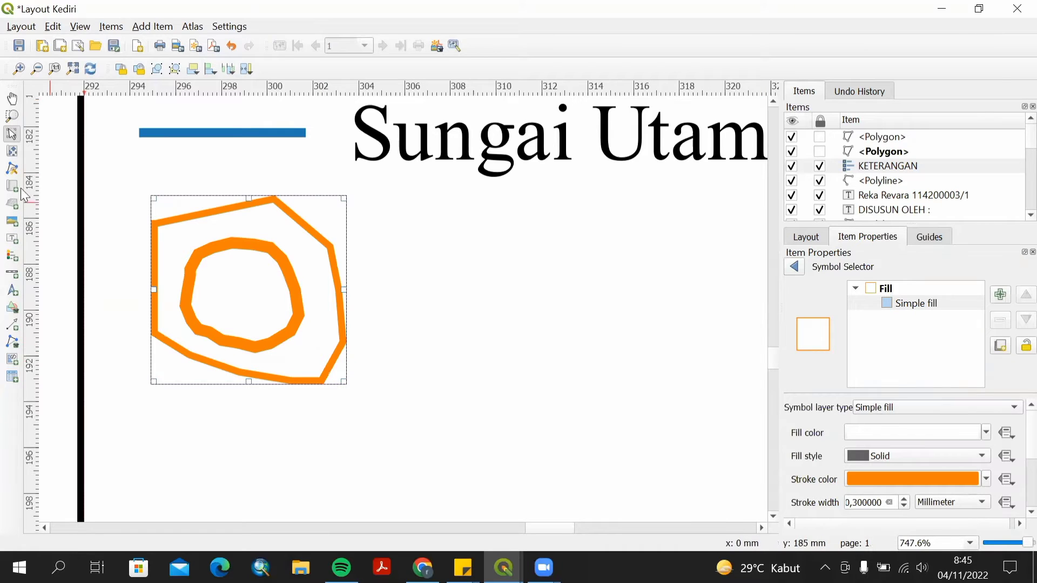
Add a text label beside the symbol polygons reading "100 m".
left_click(19, 237)
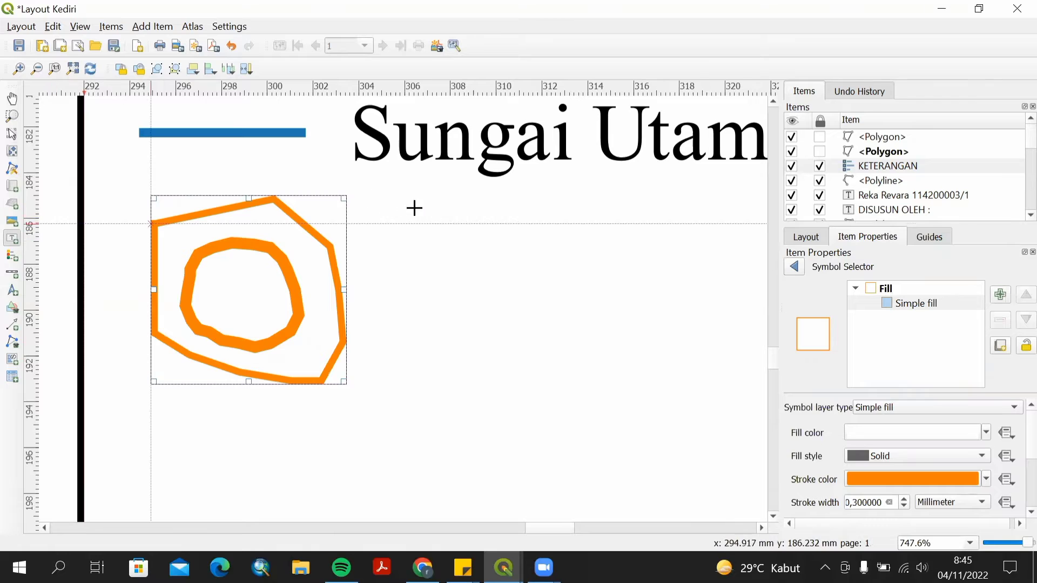
left_click_drag(408, 224, 426, 243)
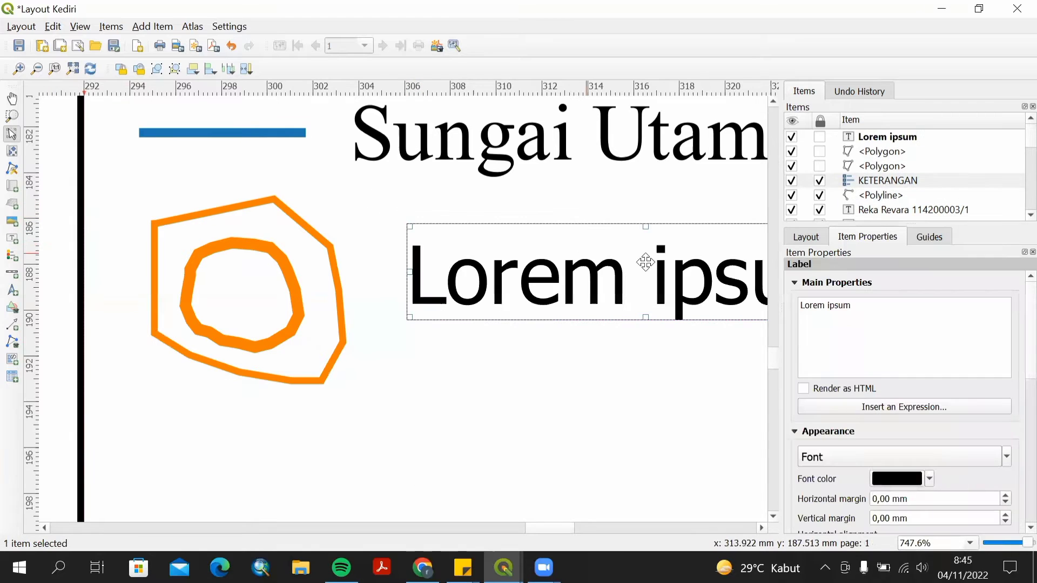
left_click(867, 309)
left_click_drag(855, 304, 805, 308)
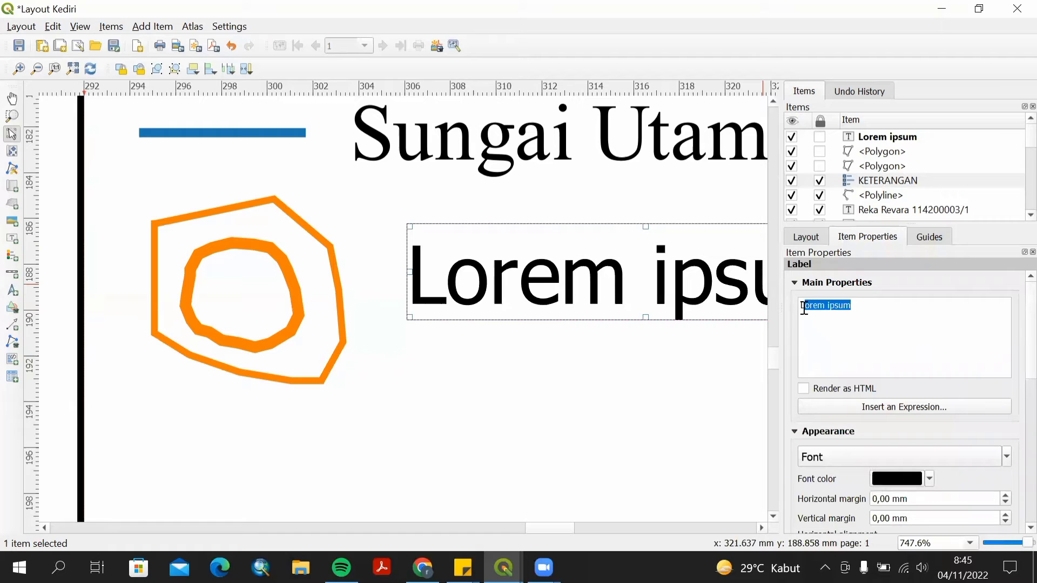
type("100")
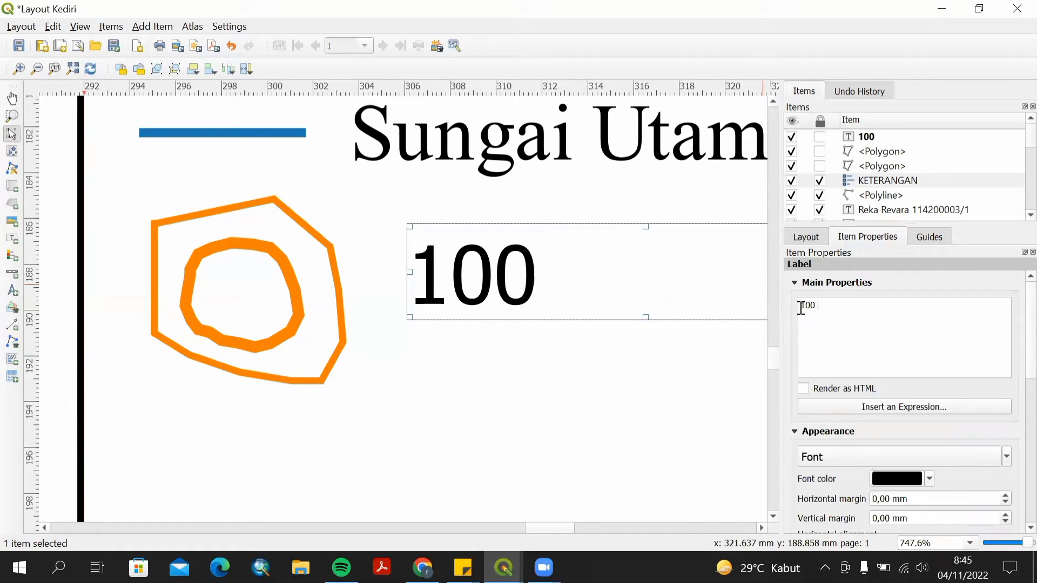
type(" M")
key("BackSpace")
type("M")
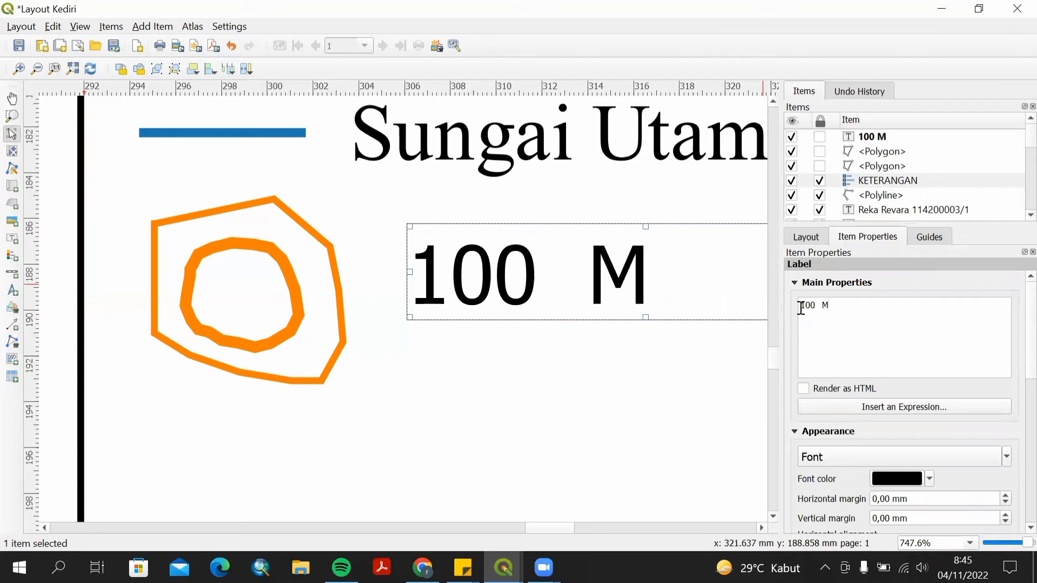
key("BackSpace")
type("m")
key("BackSpace")
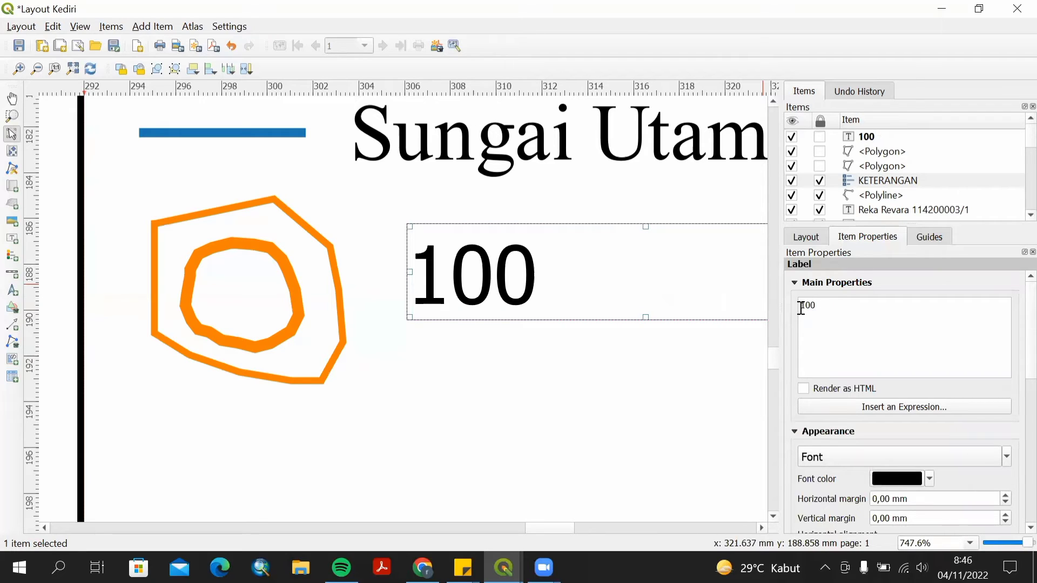
type("m")
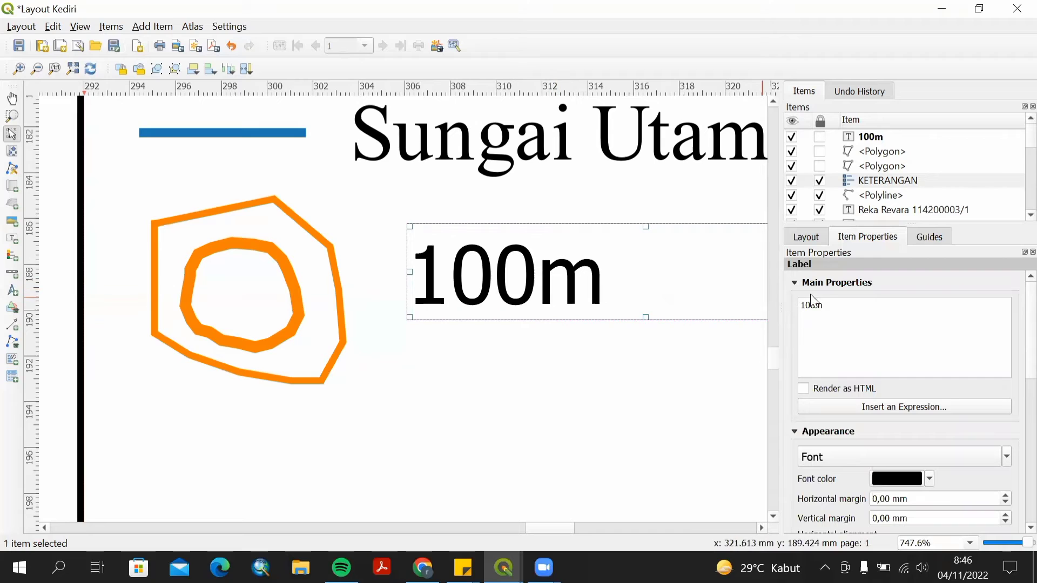
left_click(815, 304)
Set the 100 m label's font size to 6.
left_click(917, 451)
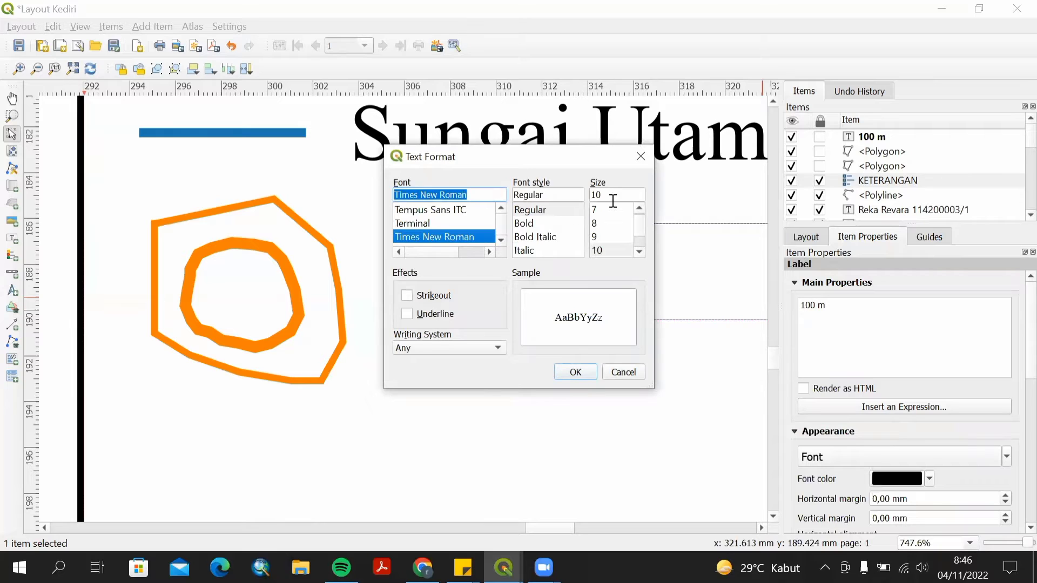
left_click(639, 208)
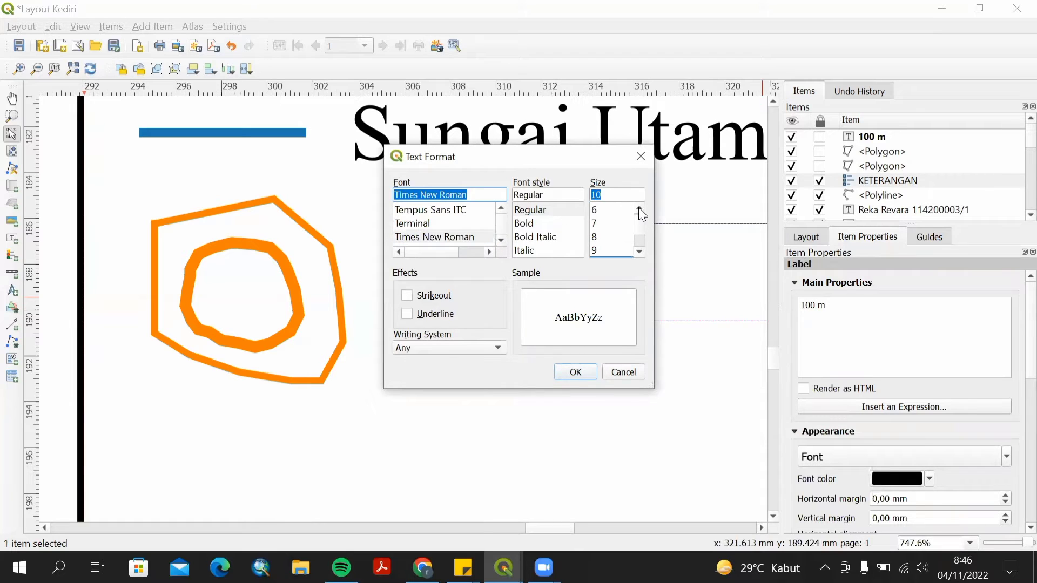
left_click(600, 210)
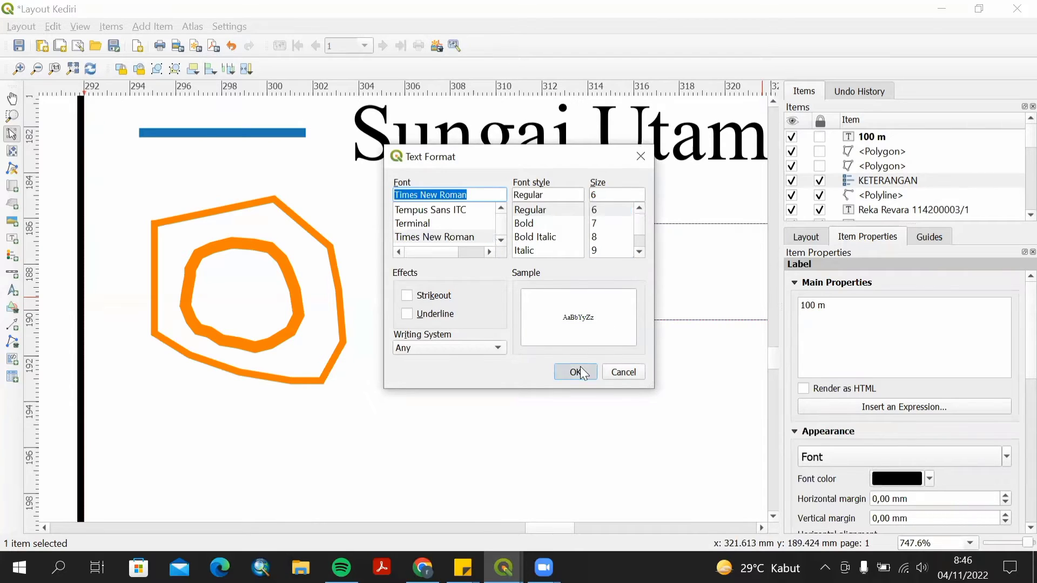
left_click(580, 368)
Turn off the 100 m label's frame and enable its background.
mouse_move(576, 241)
left_mouse_down()
mouse_move(551, 246)
mouse_move(574, 243)
left_mouse_up()
scroll(1010, 341, "down", 5)
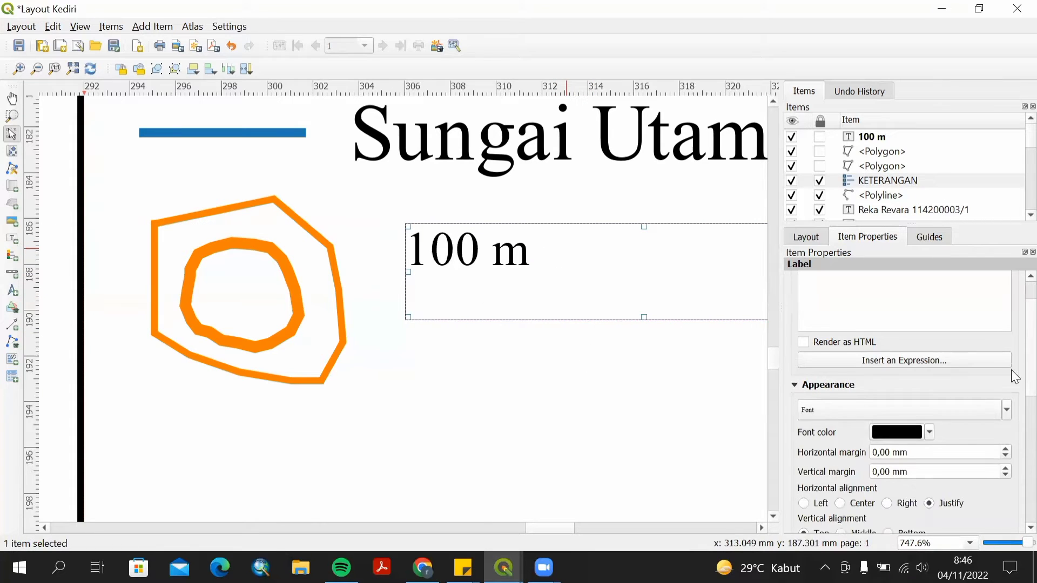
left_click(794, 493)
scroll(908, 407, "down", 1)
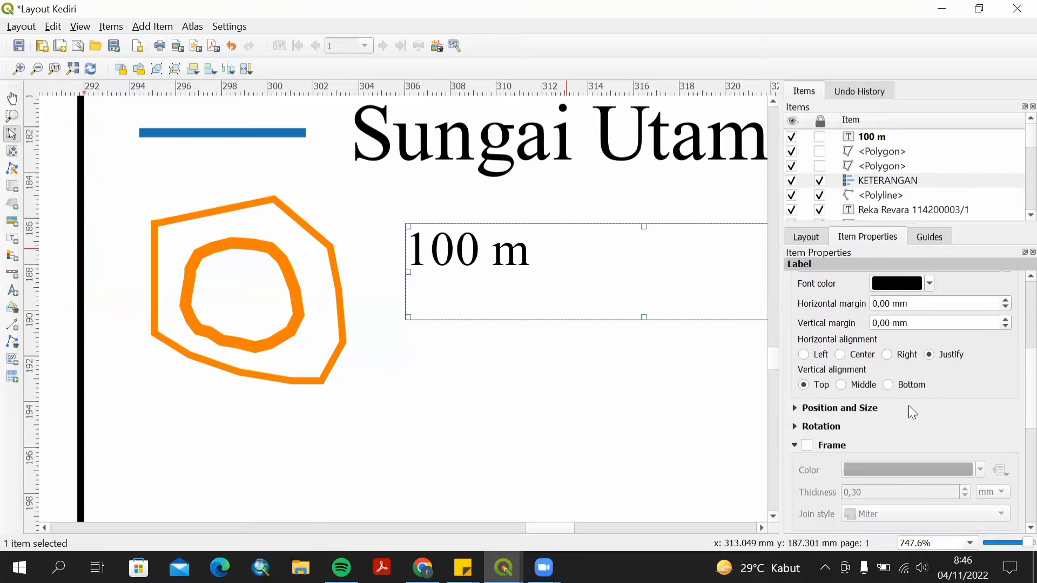
scroll(1011, 367, "down", 3)
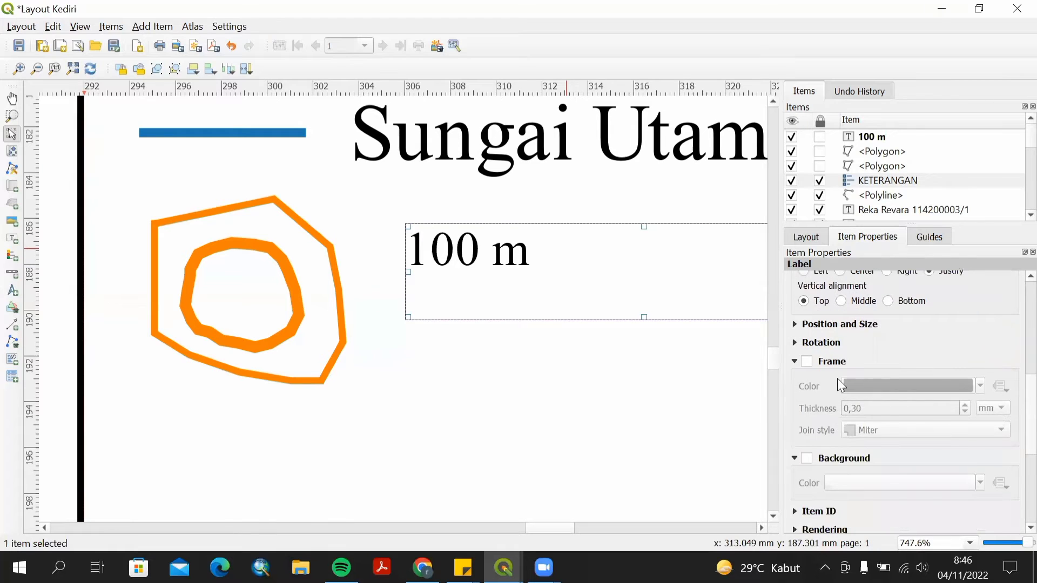
left_click(806, 362)
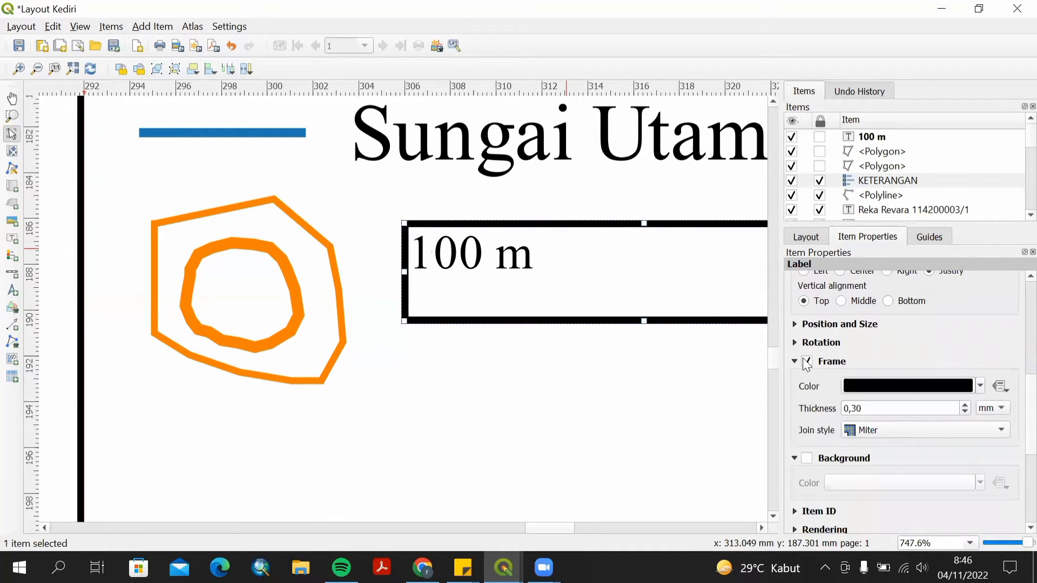
left_click(804, 359)
left_click(805, 359)
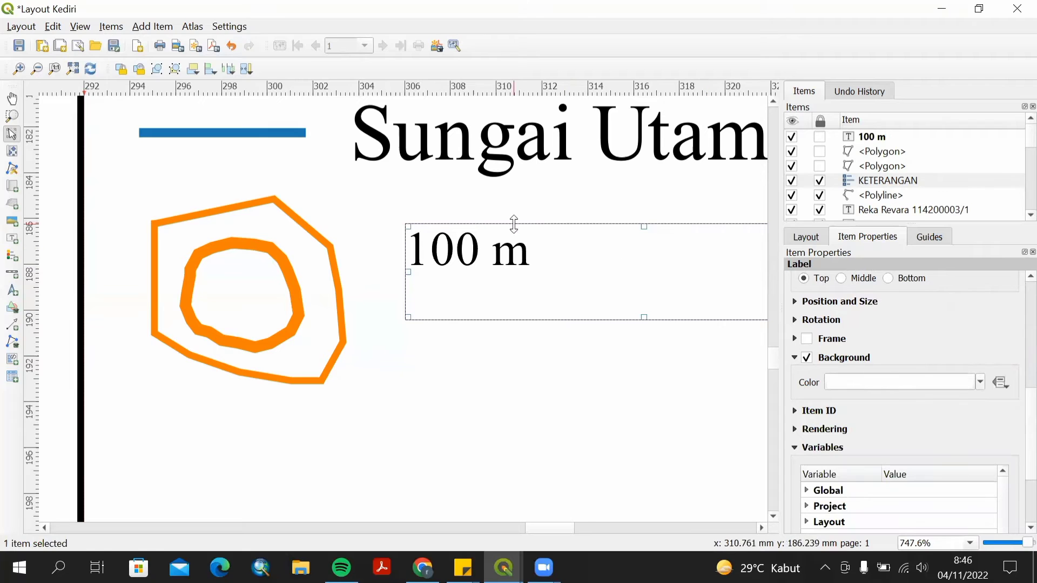
Move and resize the 100 m label so it sits over the symbol polygons.
left_click_drag(454, 228, 280, 224)
left_click_drag(707, 267, 380, 267)
left_click_drag(343, 230, 241, 252)
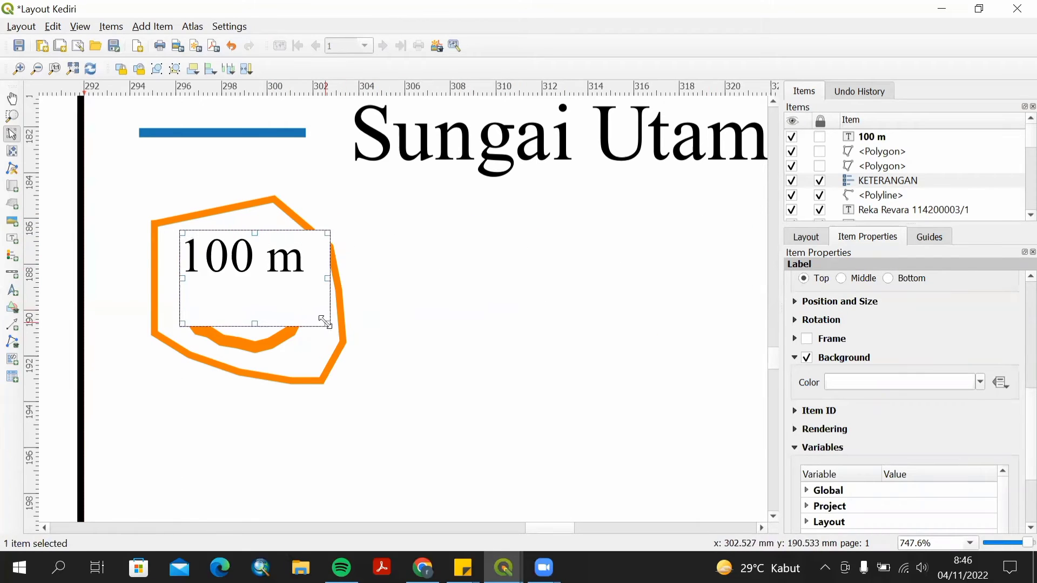
left_click_drag(326, 323, 322, 269)
Undo the last edit to the label.
left_click(530, 316)
left_click(234, 270)
left_click(348, 278)
scroll(348, 279, "up", 1)
scroll(262, 241, "down", 2)
key("ctrl+z")
Shrink the symbol polygon slightly beneath the Sungai Utama entry.
left_click(162, 251)
left_click(324, 331)
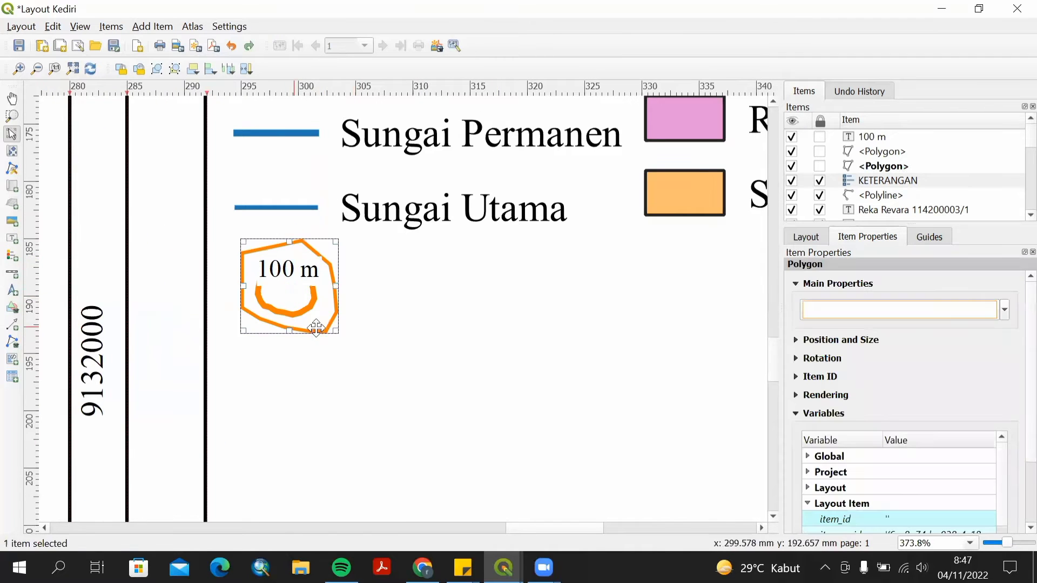
left_click_drag(338, 332, 317, 313)
Resize the 100 m label box to fit inside the orange contour symbol.
left_click(296, 270)
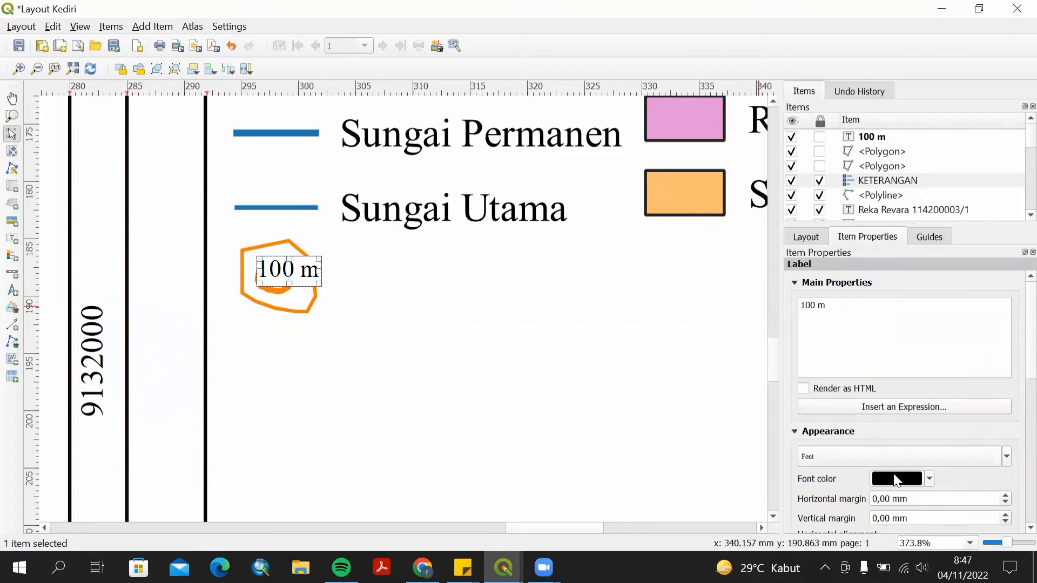
left_click(896, 458)
left_click(574, 371)
left_click(896, 458)
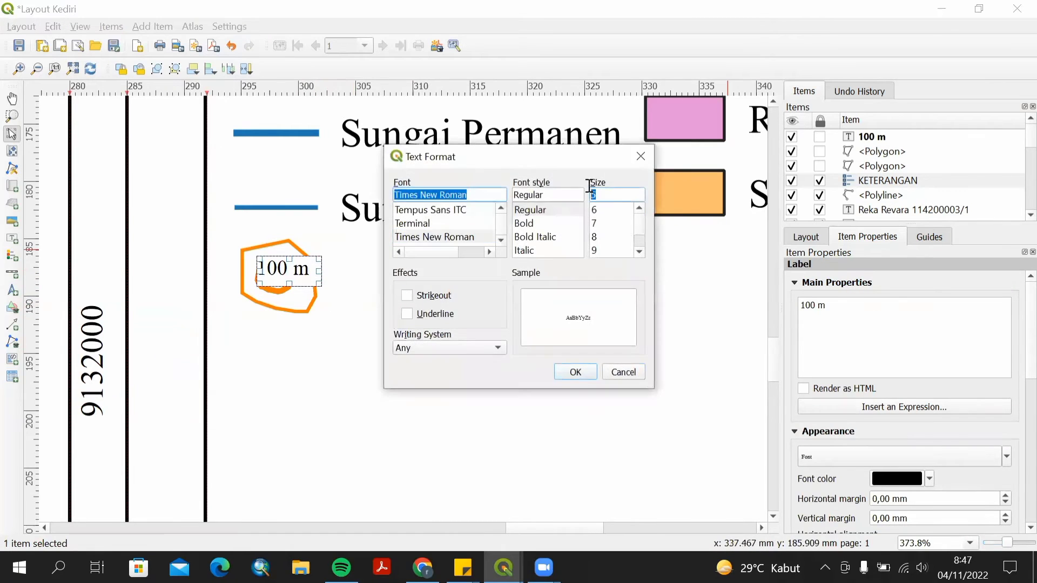
left_click(574, 370)
left_click_drag(320, 285, 306, 277)
left_click(390, 306)
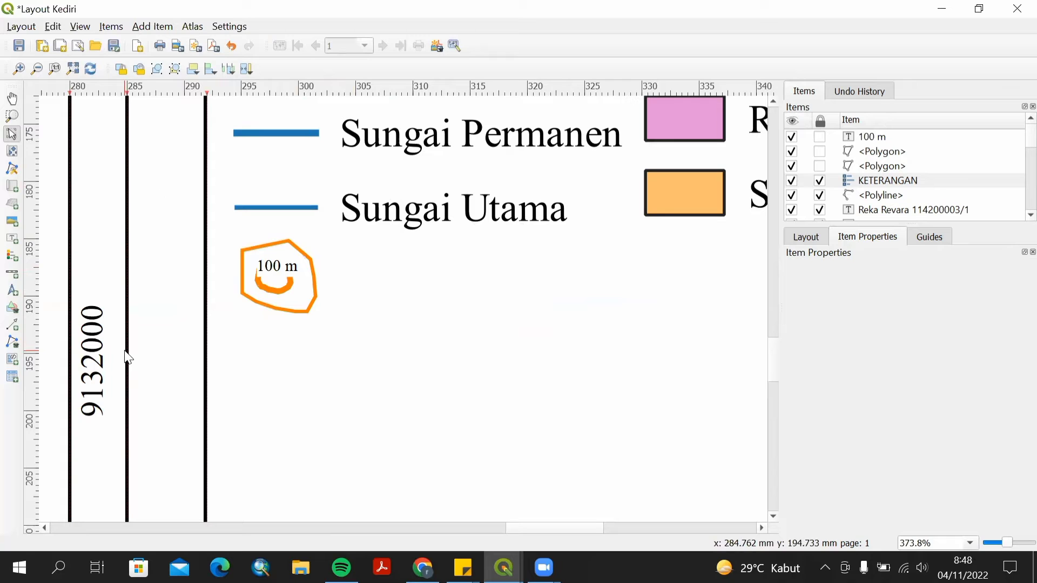
Add a label reading "Kontur" beside the contour symbol and fit its box to the text.
left_click(12, 239)
left_click_drag(361, 263, 597, 307)
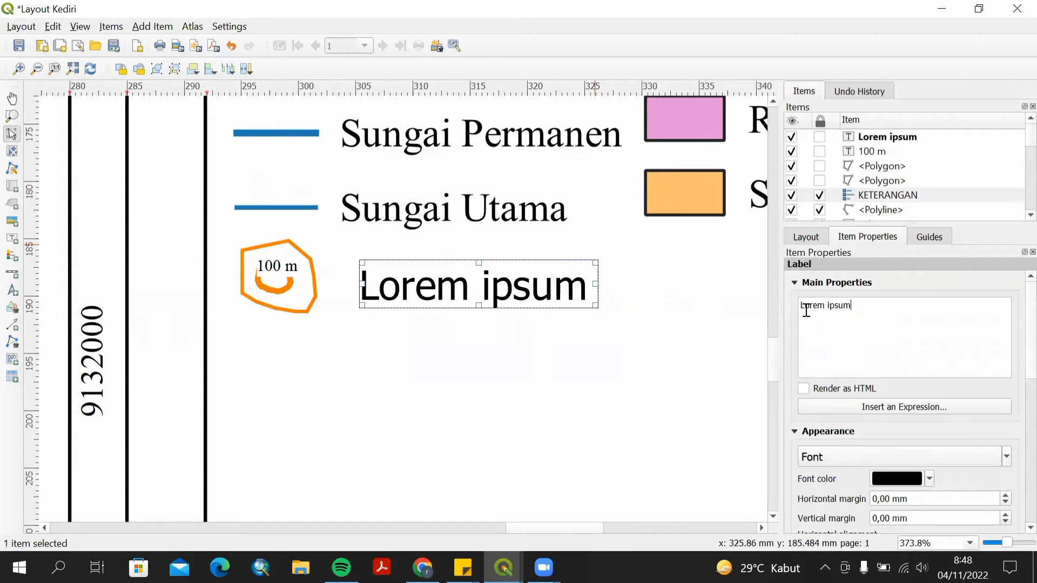
key("ctrl+a")
type("Kontur")
left_click(868, 457)
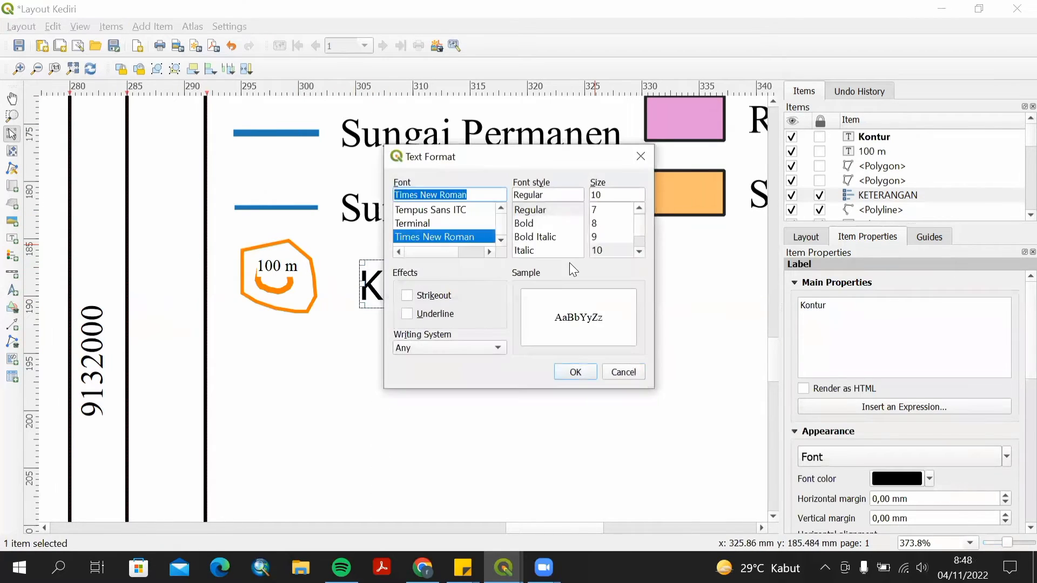
left_click(575, 371)
left_click_drag(510, 287, 489, 280)
left_click(655, 310)
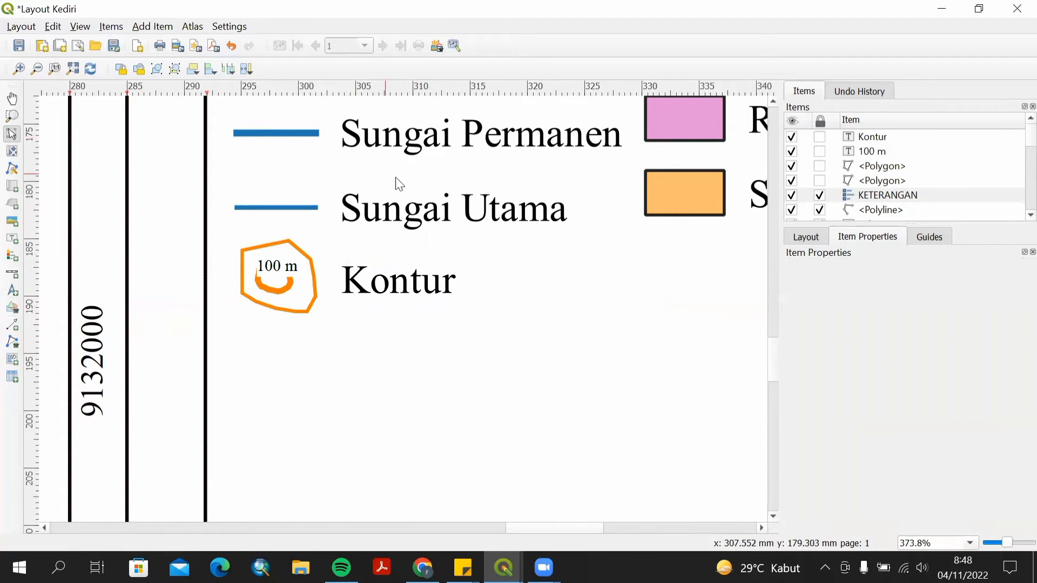
Draw a horizontal polyline across the side panel just below the legend.
scroll(399, 185, "down", 1)
left_click_drag(540, 528, 524, 508)
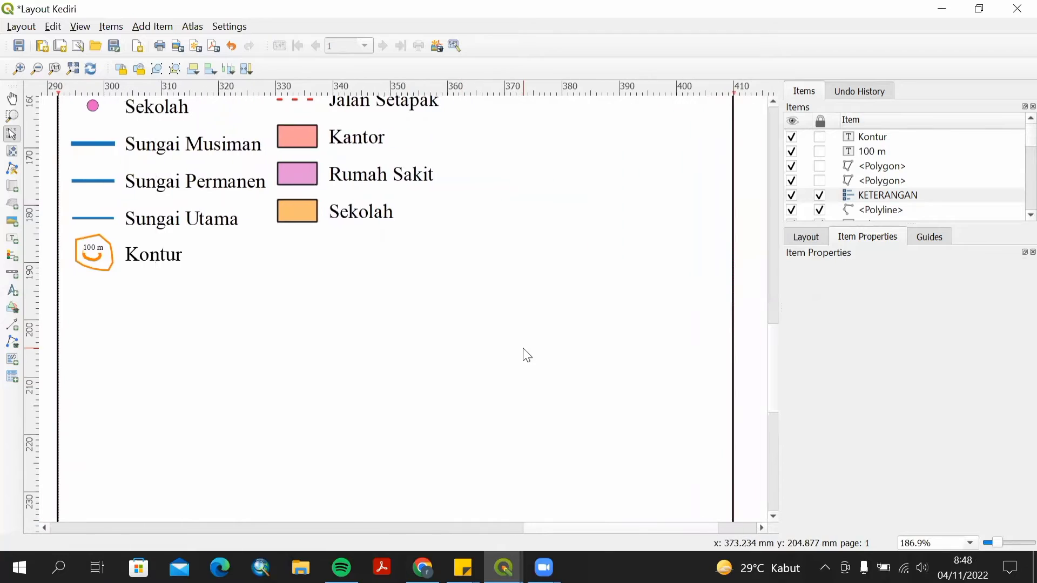
scroll(527, 355, "down", 1)
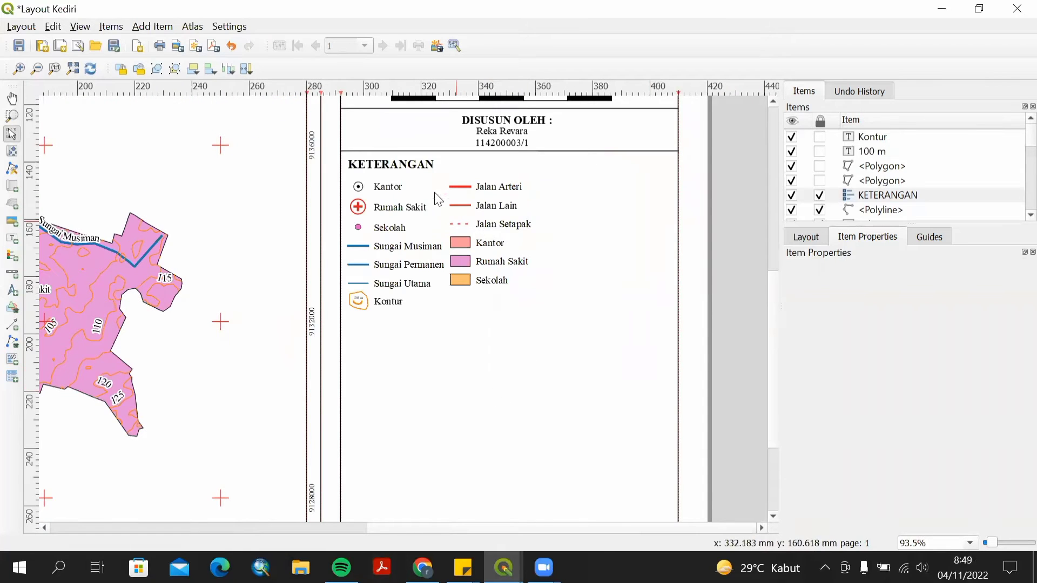
left_click(12, 342)
left_click(55, 361)
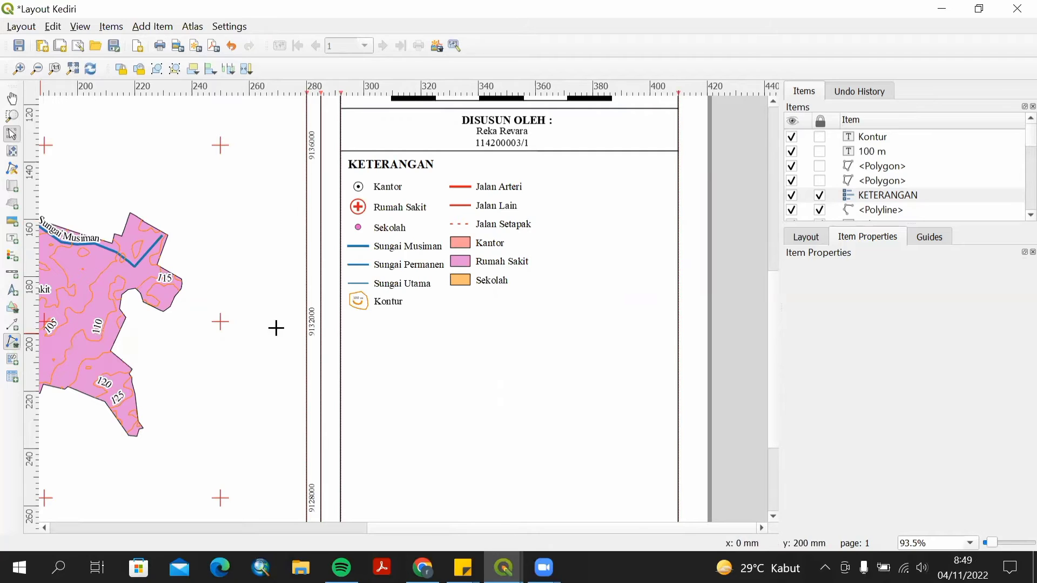
left_click(339, 316)
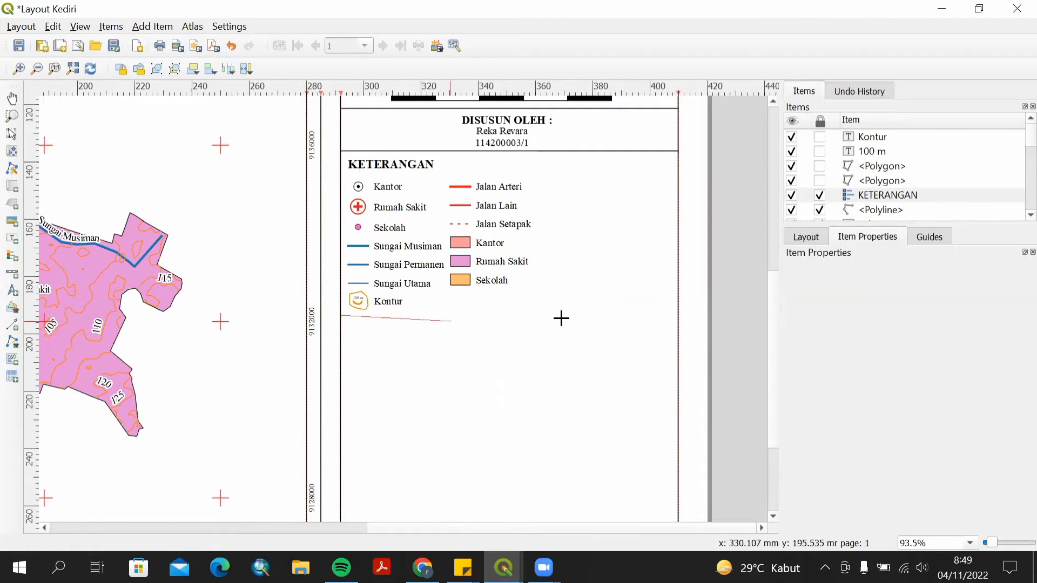
left_click(677, 316)
right_click(676, 315)
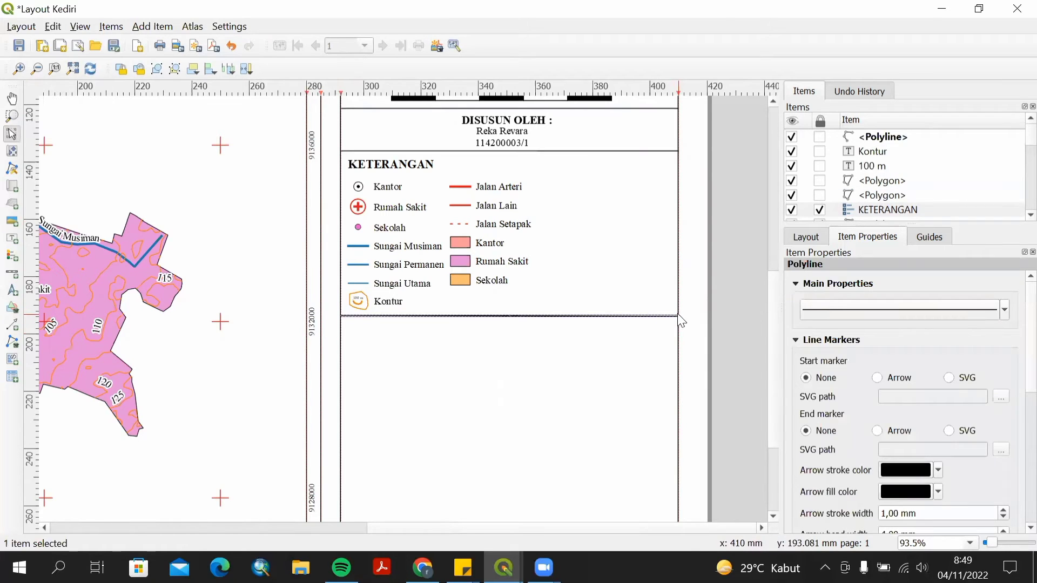
Lock the KETERANGAN legend item in place.
scroll(690, 308, "up", 1)
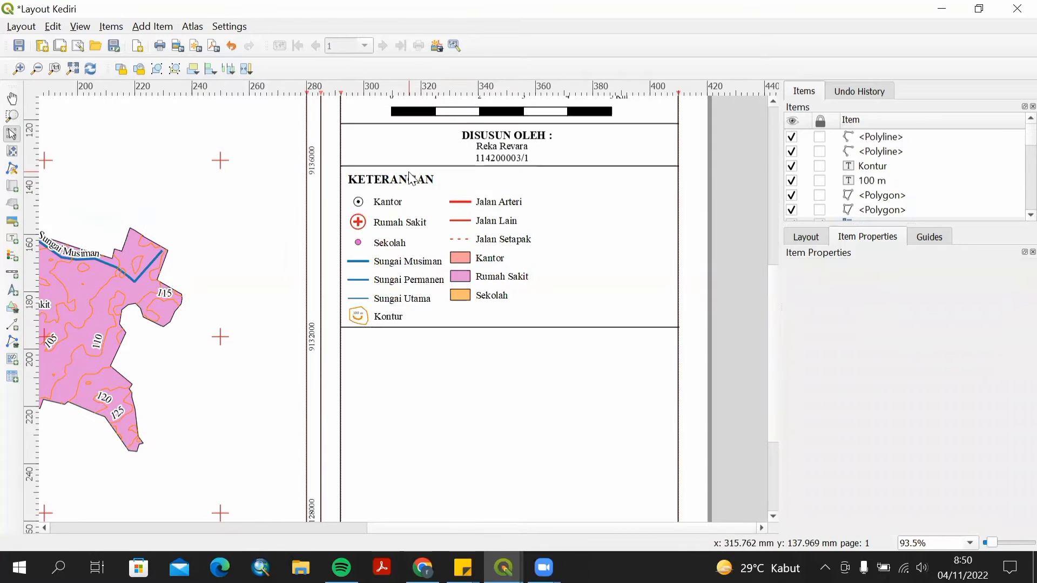
scroll(1015, 223, "down", 1)
left_click(820, 181)
left_click(371, 178)
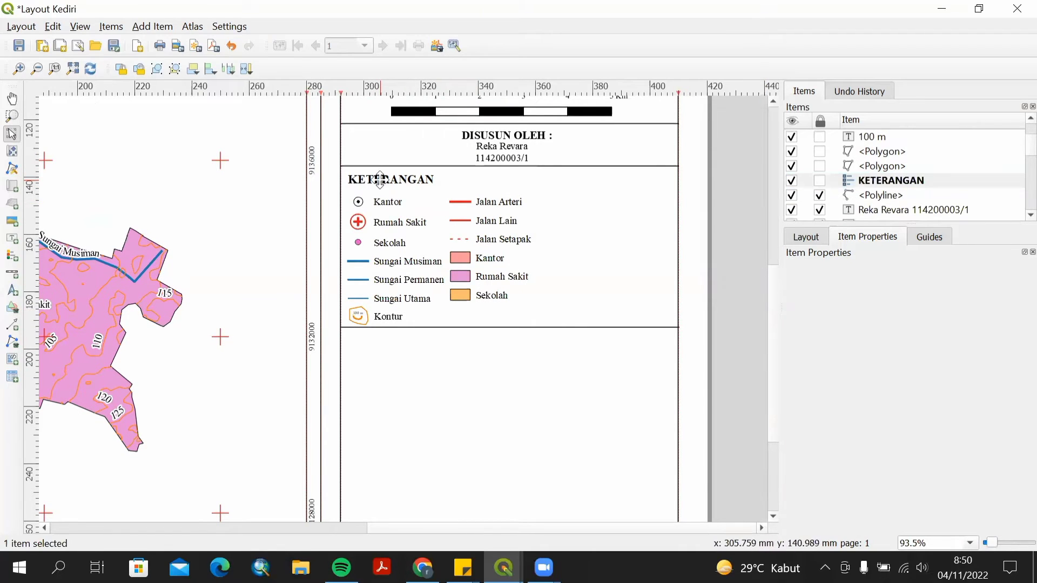
right_click(402, 204)
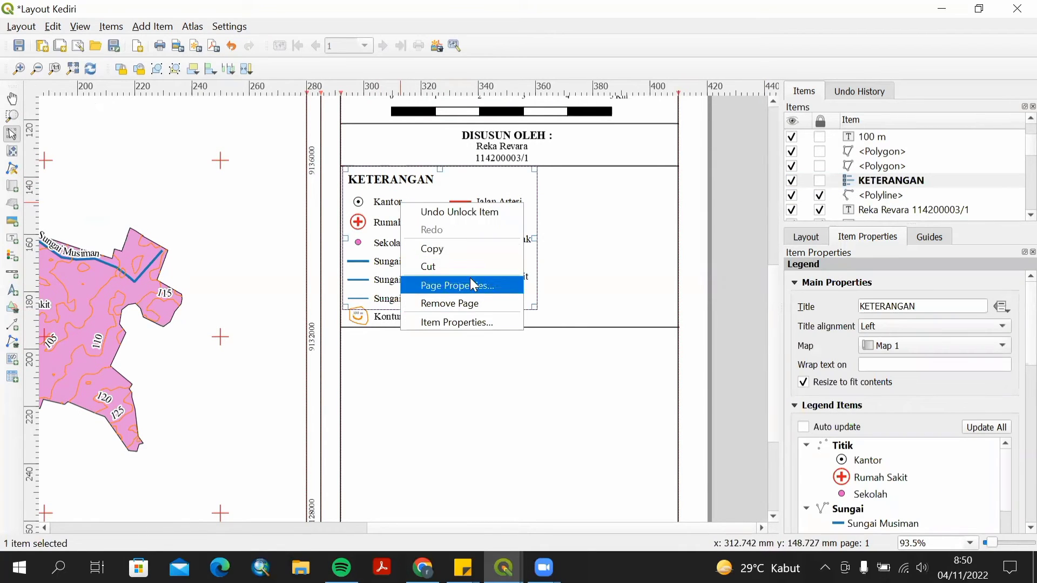
left_click(820, 180)
Add a label reading "SUMBER" in the side panel just below the legend.
left_click(12, 238)
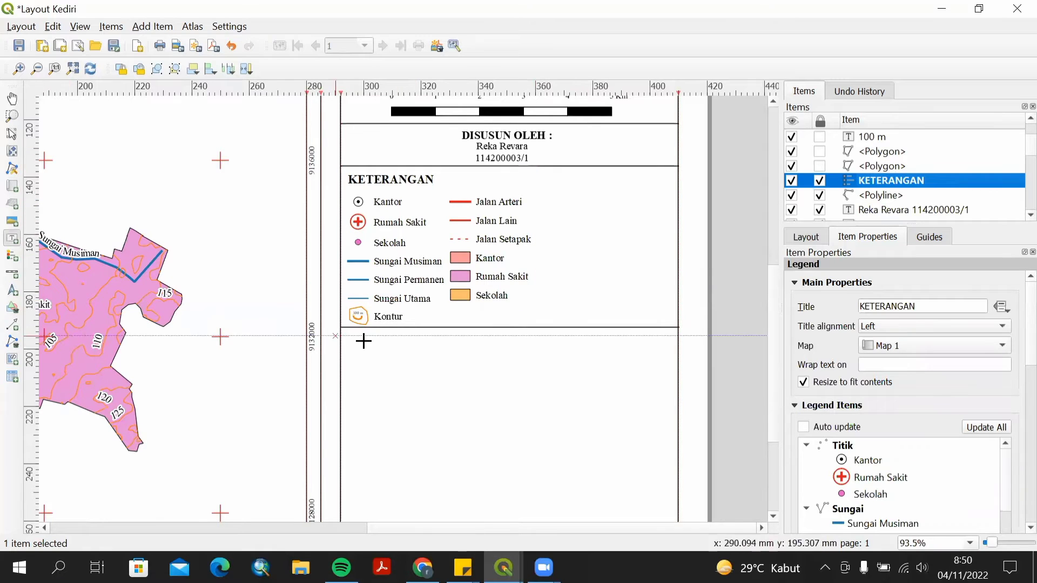
left_click(371, 350)
key("Escape")
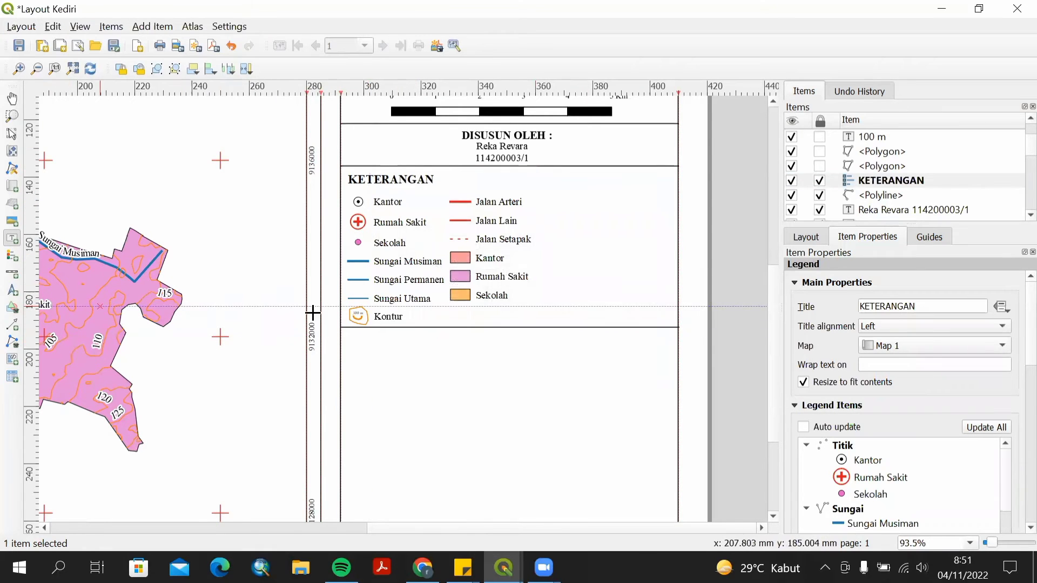
left_click_drag(388, 344, 449, 363)
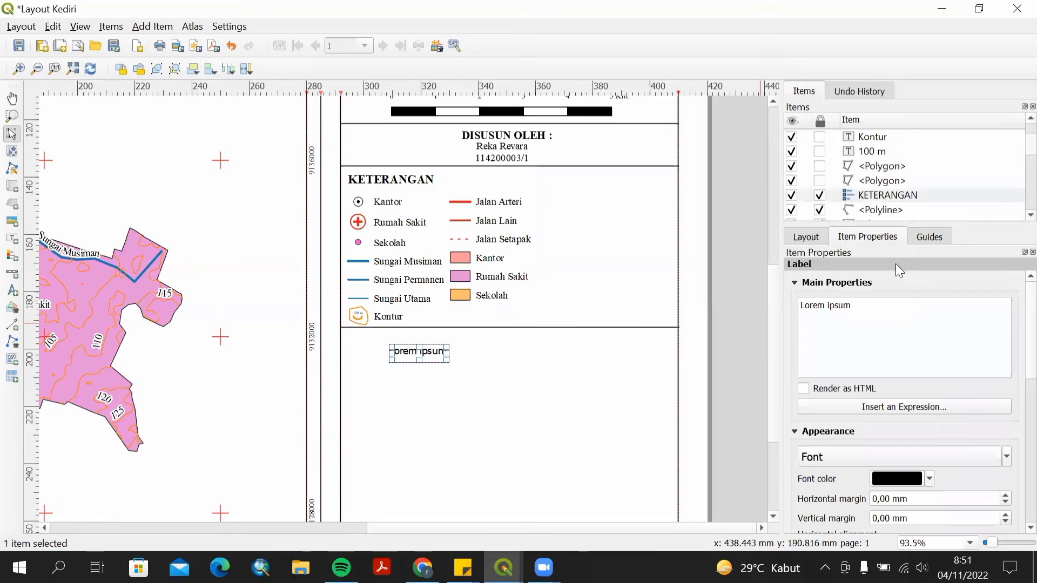
triple_click(801, 311)
type("Sum")
key("BackSpace")
key("BackSpace")
key("BackSpace")
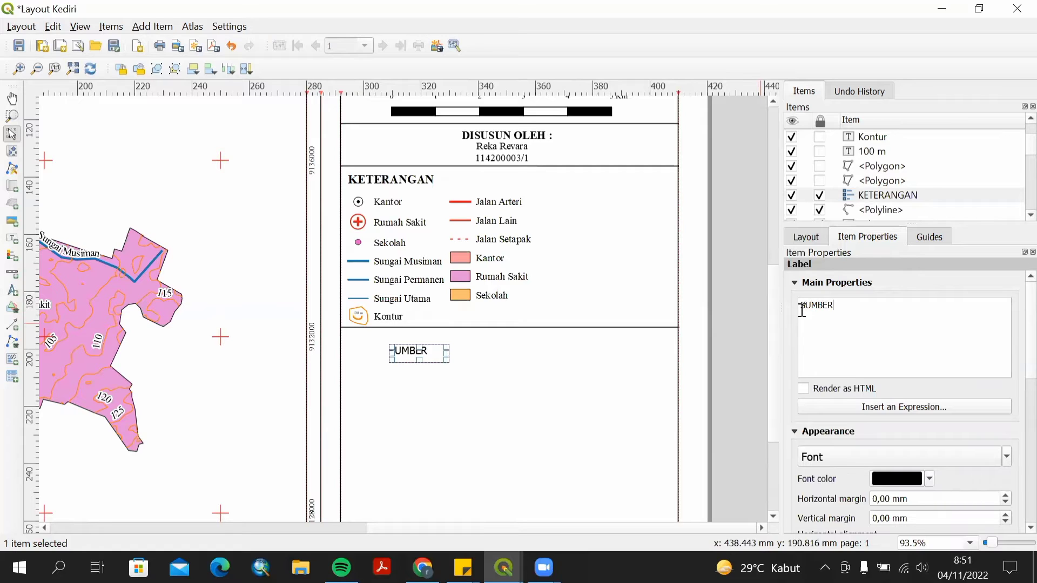
Set the SUMBER label's font to Times New Roman Bold, size 12.
left_click(947, 456)
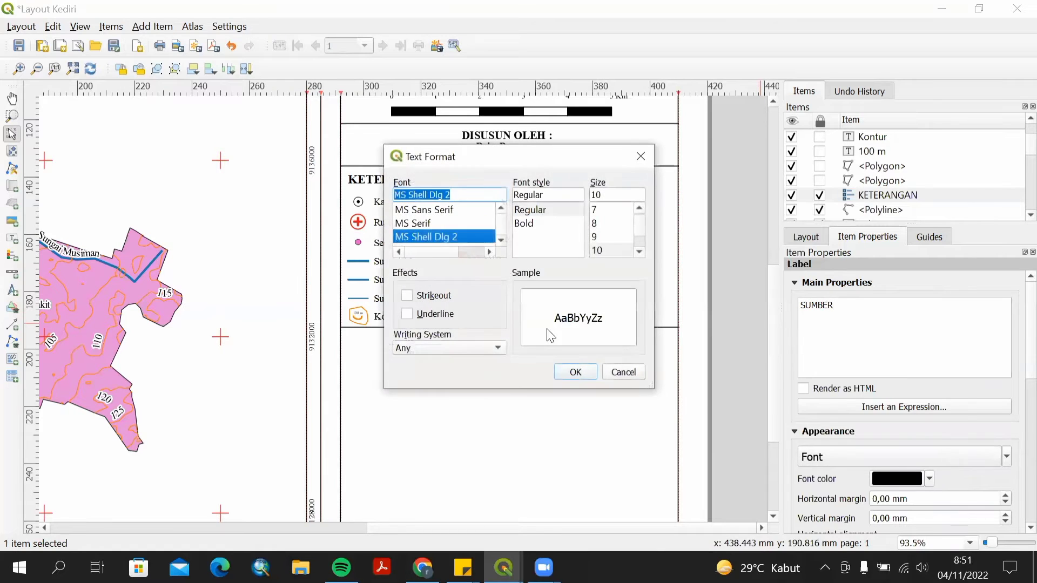
type("Impact")
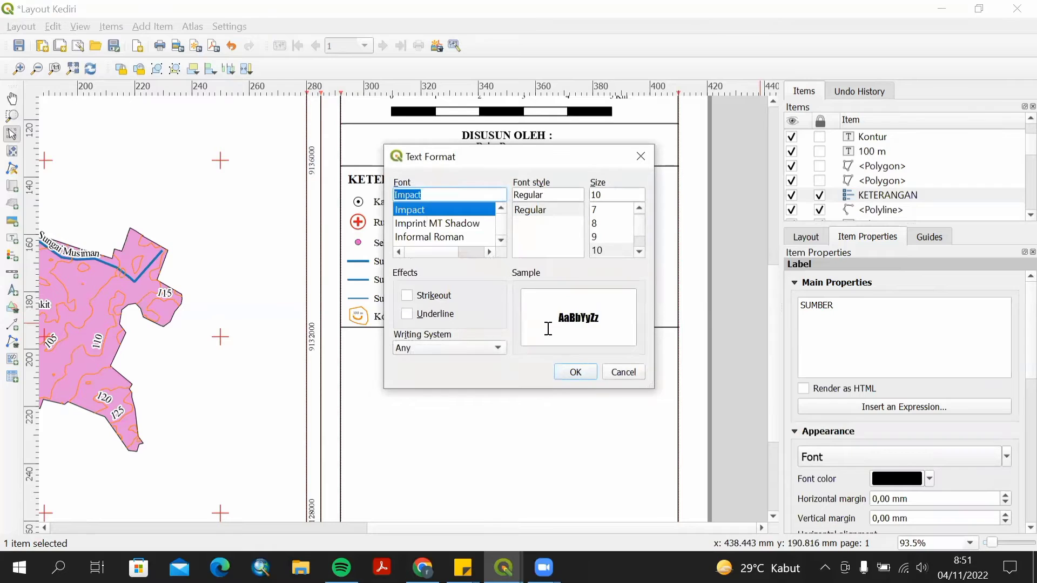
type("Times New Roman")
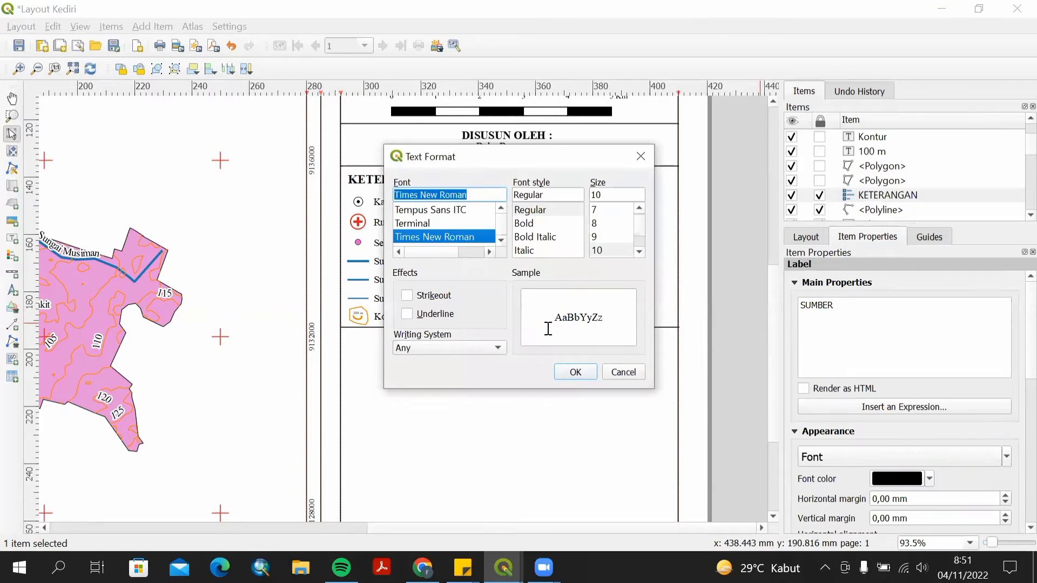
left_click(555, 224)
left_click(640, 254)
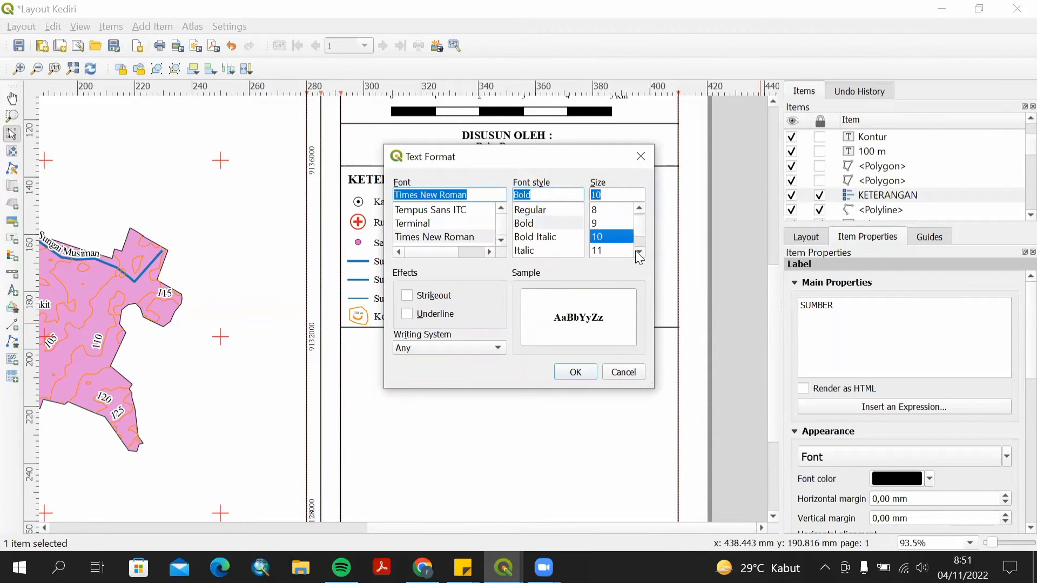
left_click(640, 254)
left_click(639, 253)
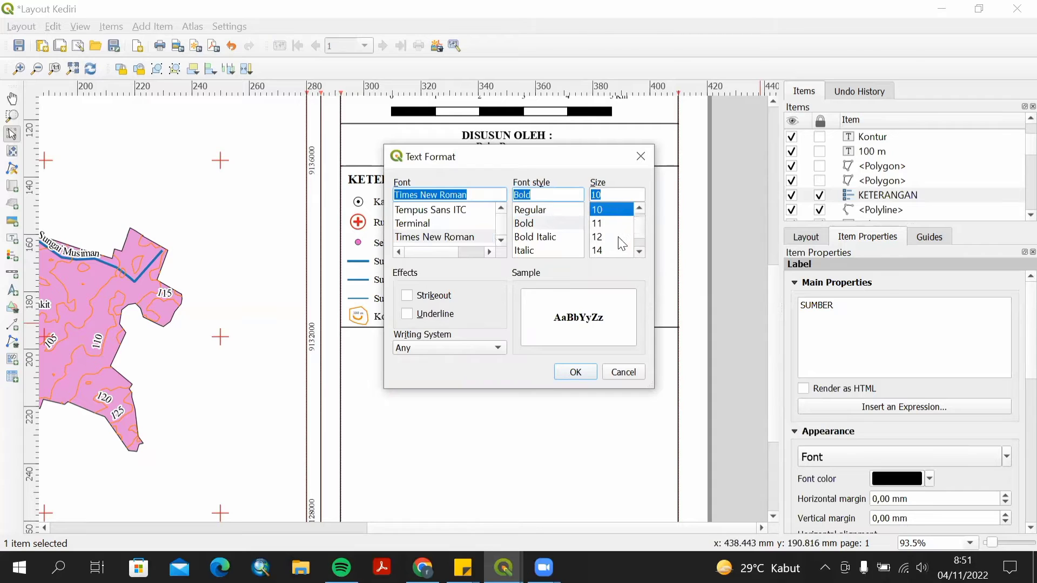
left_click(600, 238)
left_click(576, 372)
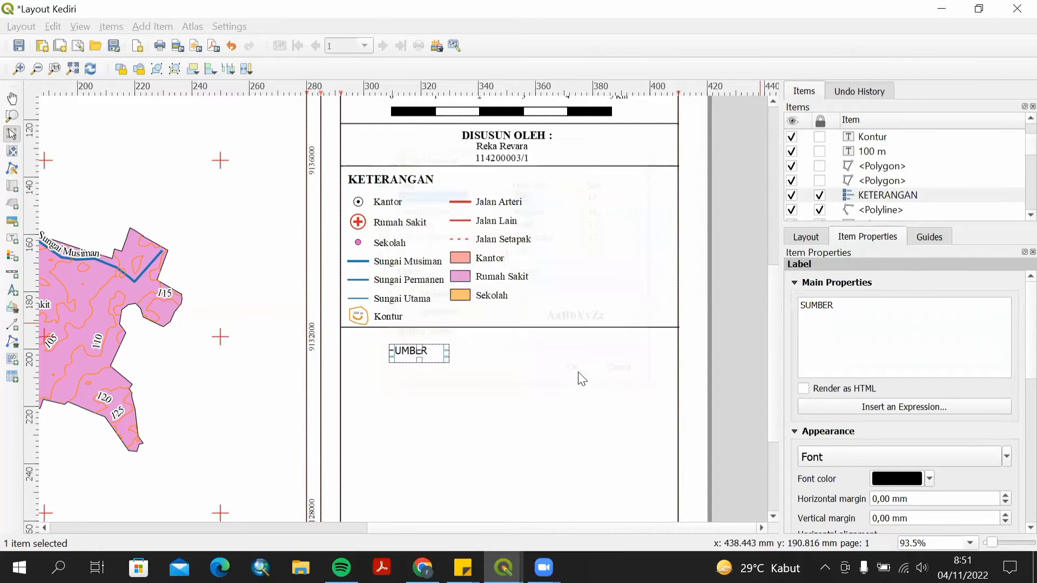
Move the SUMBER label up to sit just beneath the legend's dividing line.
left_click_drag(429, 349, 394, 336)
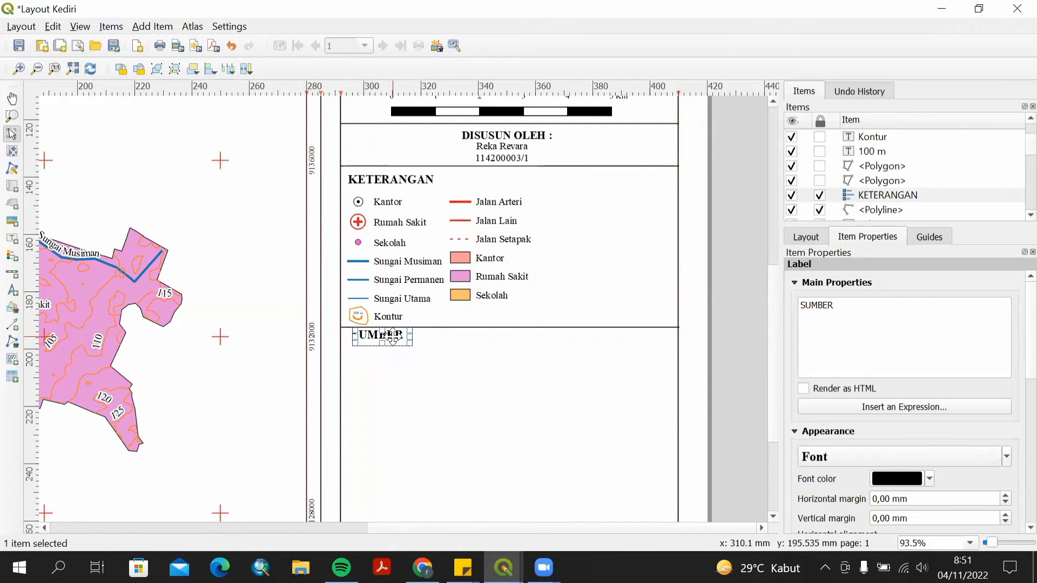
left_click(385, 327)
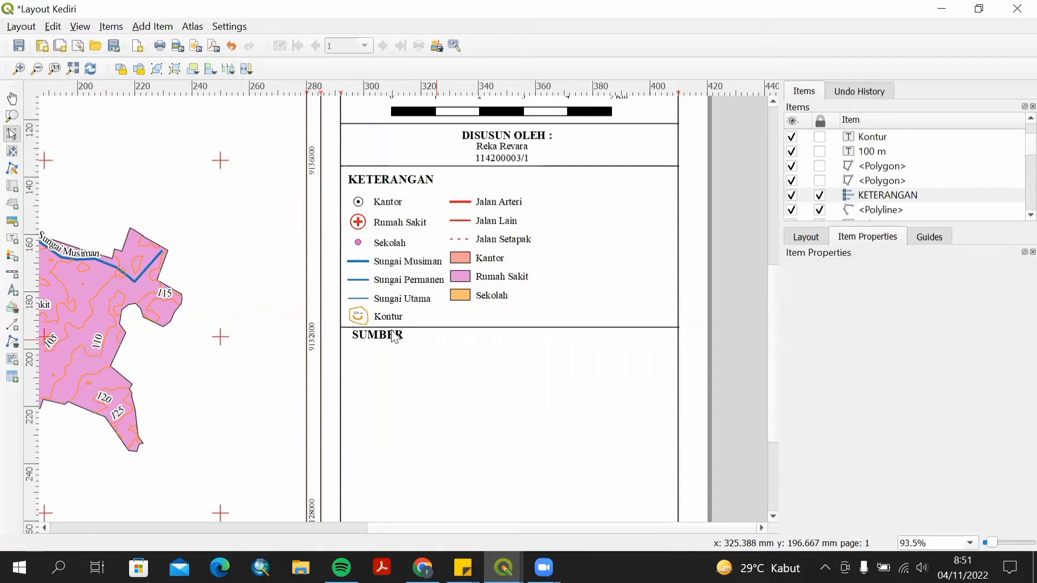
left_click(382, 336)
key("Down")
key("Down")
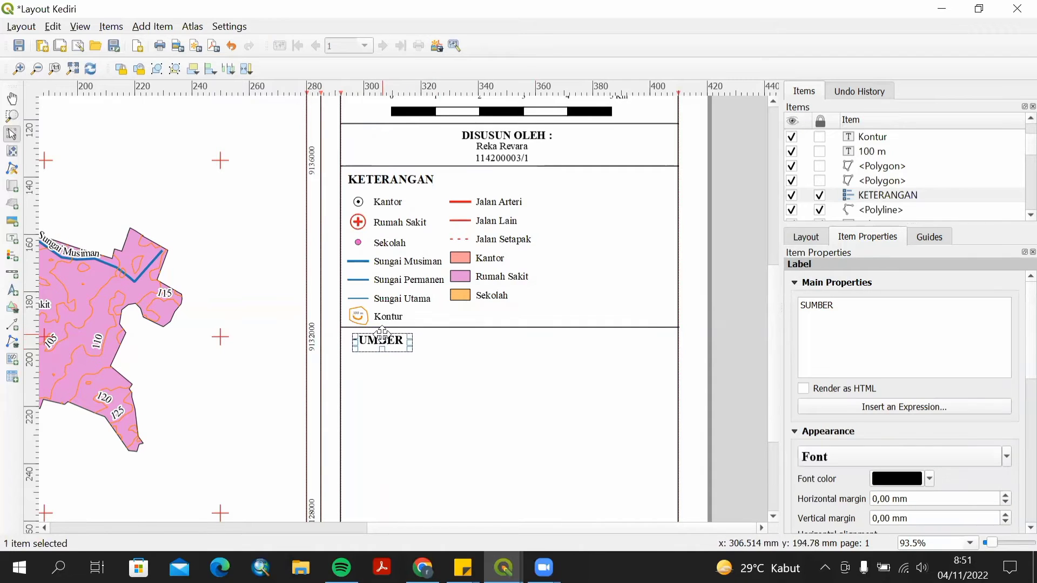
left_click(430, 352)
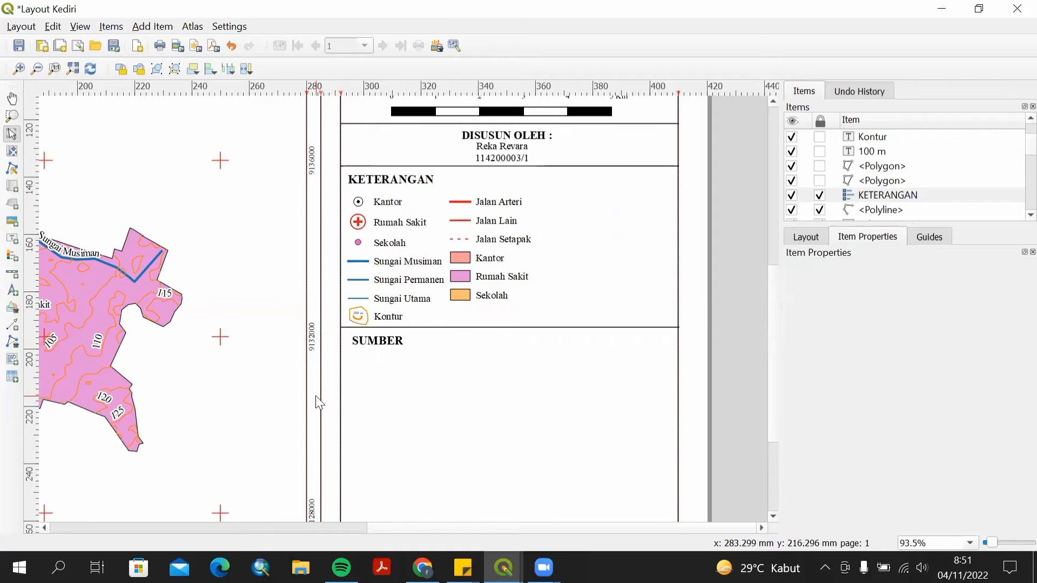
Add a label below SUMBER reading "Peta Administrasi Kota kediri Skala 1:25.000".
scroll(318, 402, "up", 1)
left_click(11, 238)
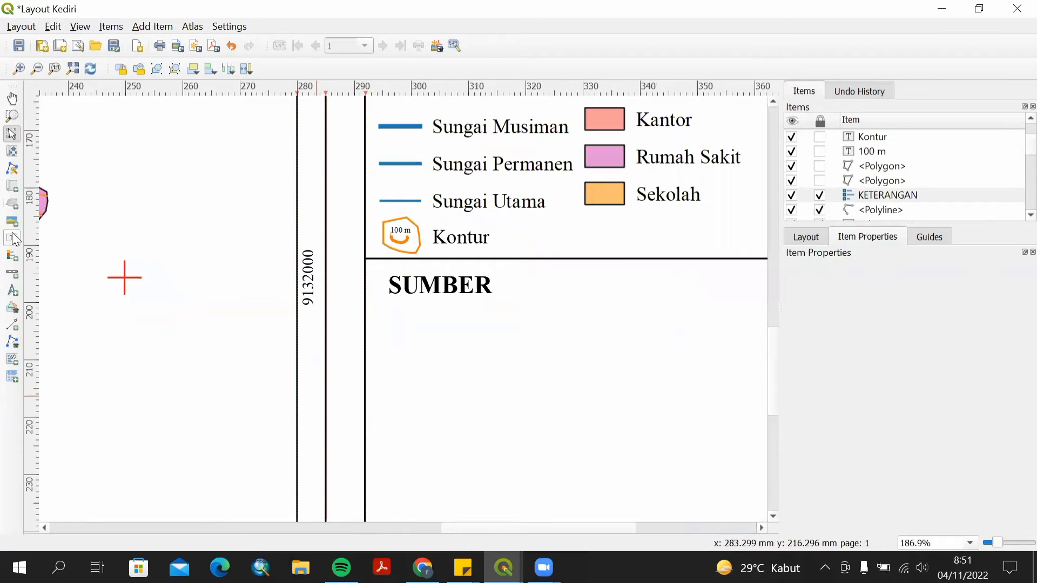
left_click_drag(411, 323, 486, 339)
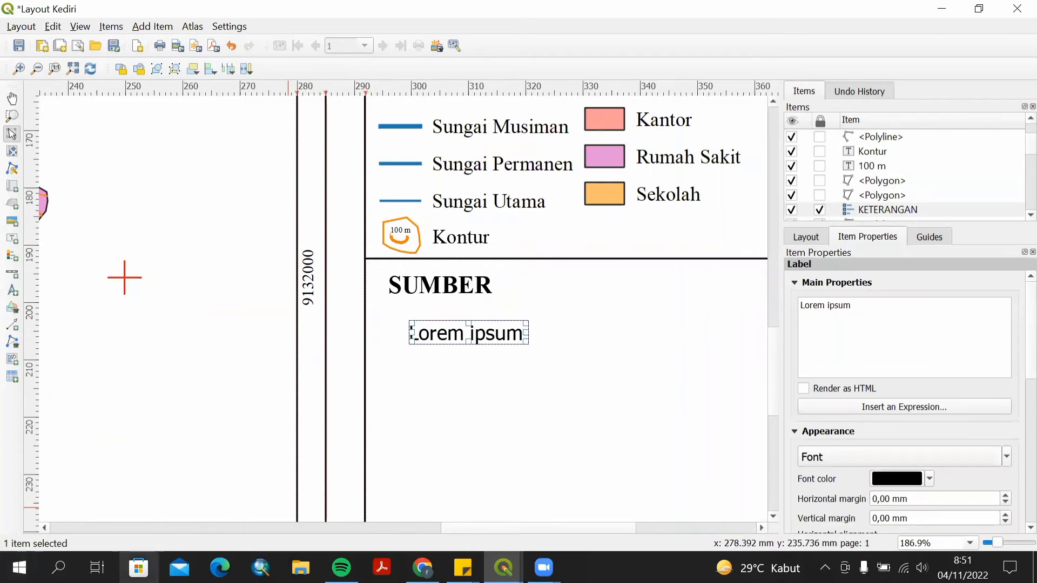
left_click_drag(996, 344, 804, 305)
type("pETA aD")
key("BackSpace")
key("BackSpace")
key("BackSpace")
key("BackSpace")
key("BackSpace")
key("BackSpace")
key("BackSpace")
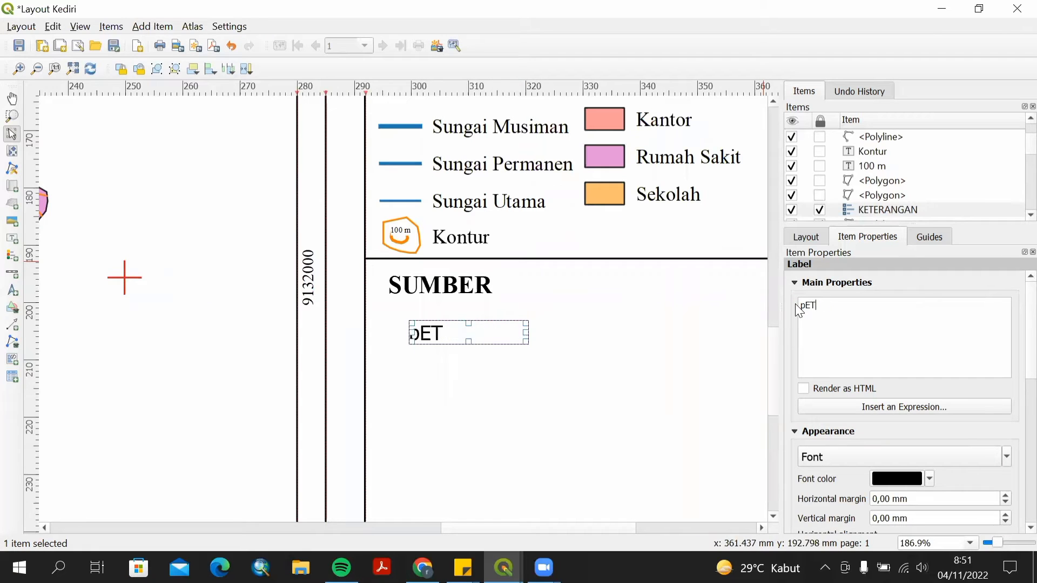
type("Peta Administrasi")
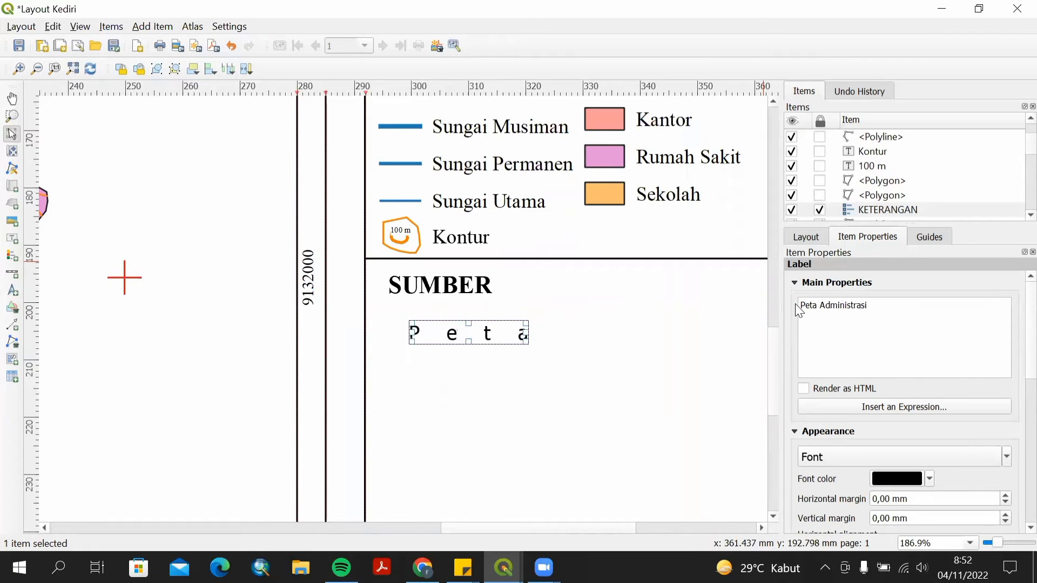
type(" Kota k")
type("Skala 1:65.000")
key("BackSpace")
key("BackSpace")
key("BackSpace")
key("BackSpace")
key("BackSpace")
key("BackSpace")
type("25.000")
Set the source label's font to Times New Roman Regular 10 and widen its box to fit the text.
left_click(812, 459)
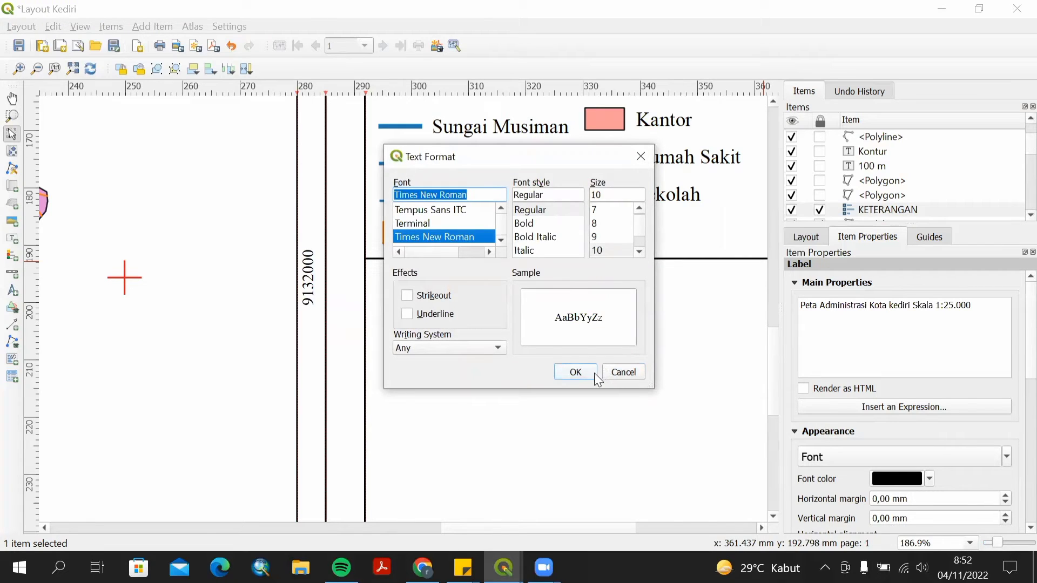
left_click(575, 372)
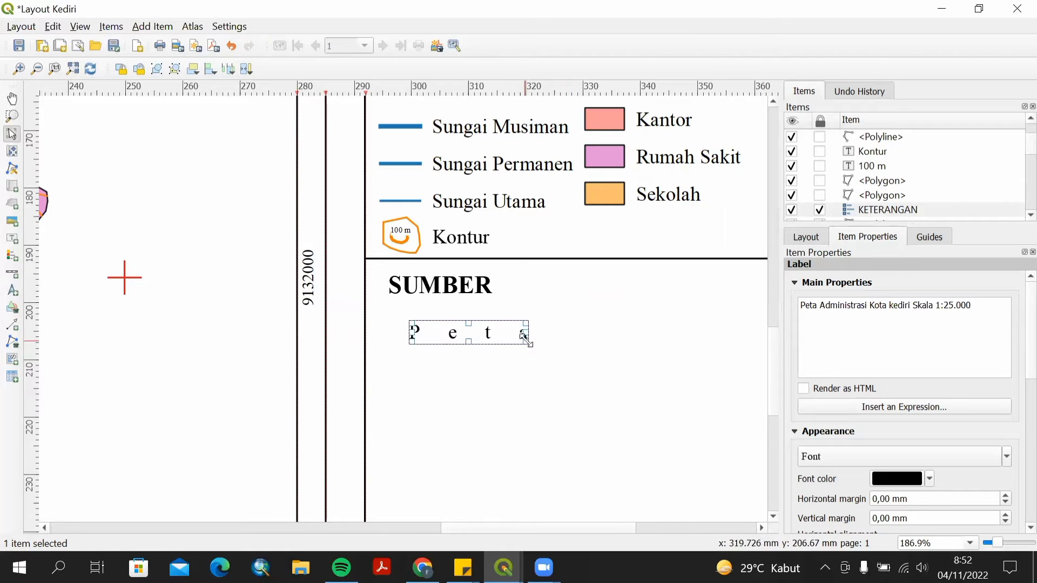
left_click_drag(526, 343, 767, 344)
Position the source label directly beneath the SUMBER heading.
left_click_drag(620, 527, 658, 528)
left_click_drag(617, 332, 725, 330)
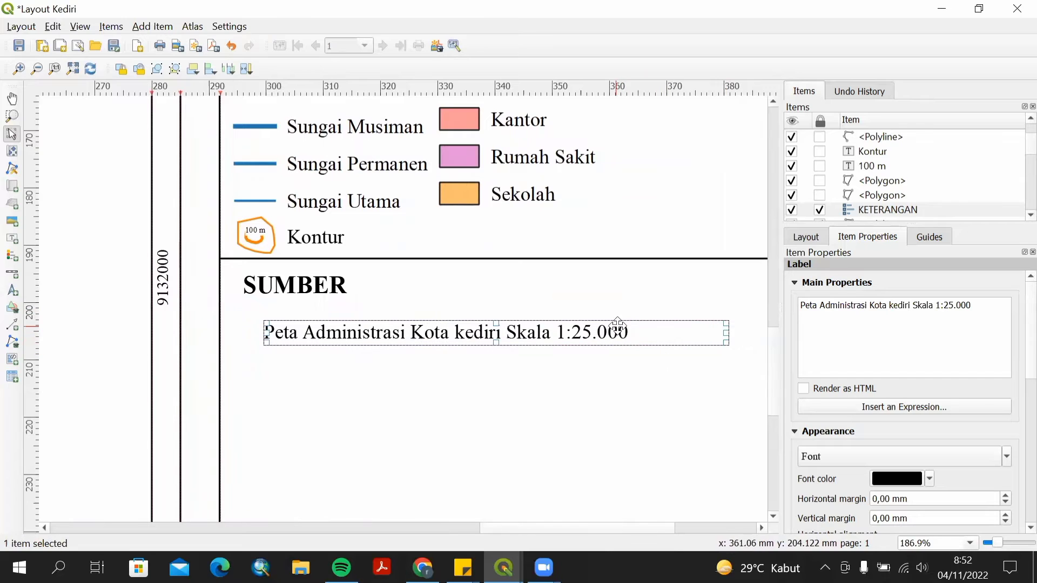
mouse_move(643, 331)
left_mouse_down()
mouse_move(612, 330)
mouse_move(626, 319)
left_mouse_up()
left_click(569, 389)
left_click(555, 323)
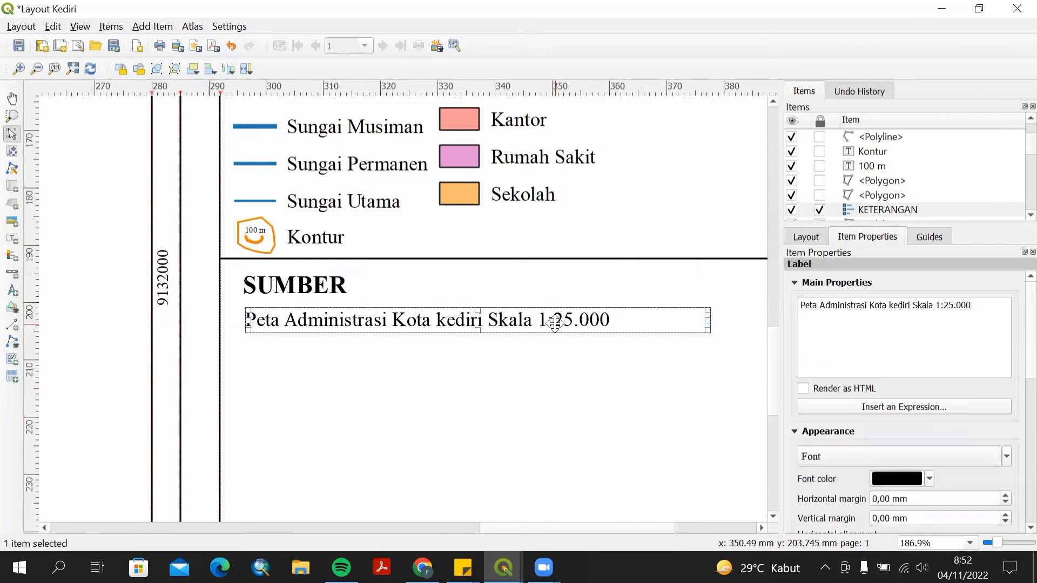
scroll(575, 387, "down", 1)
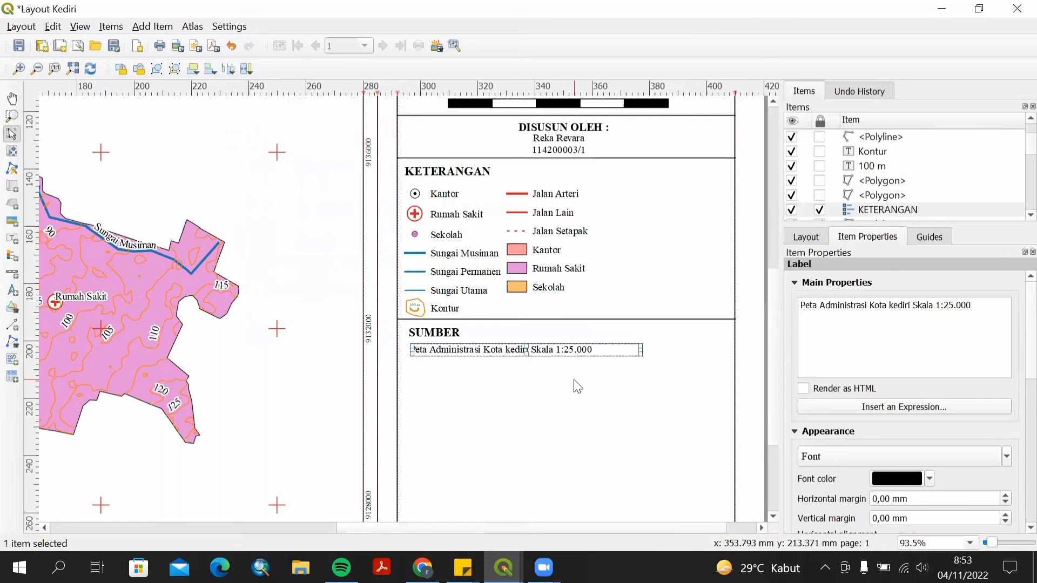
Draw a horizontal polyline across the side panel just below the source text.
left_click(11, 342)
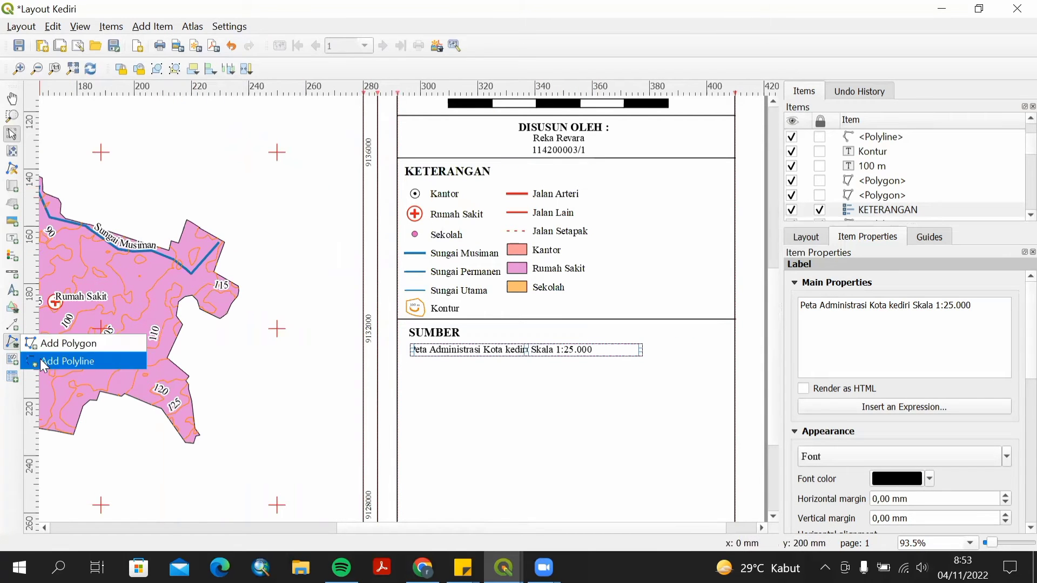
left_click(44, 362)
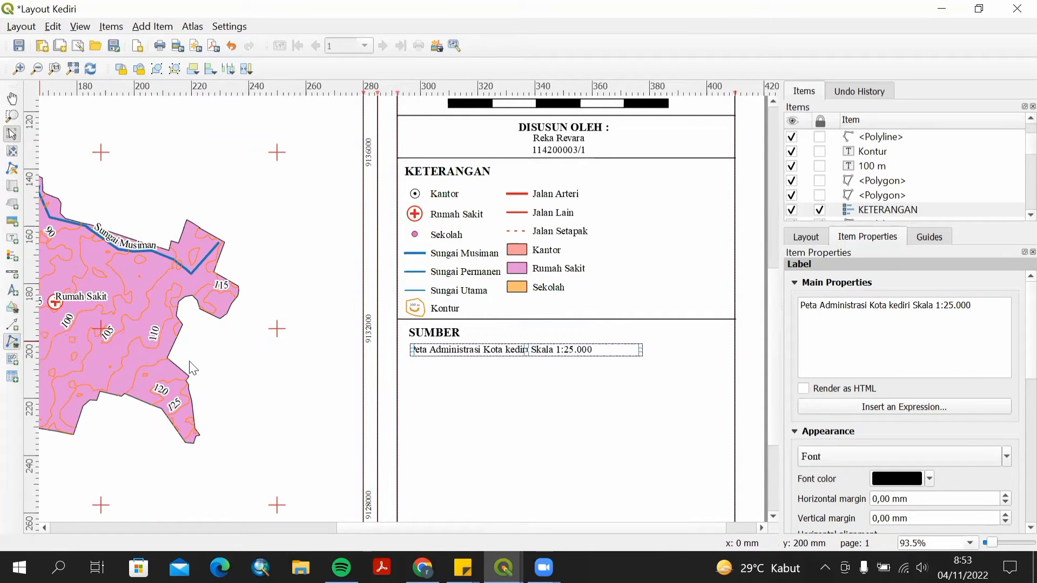
left_click(397, 362)
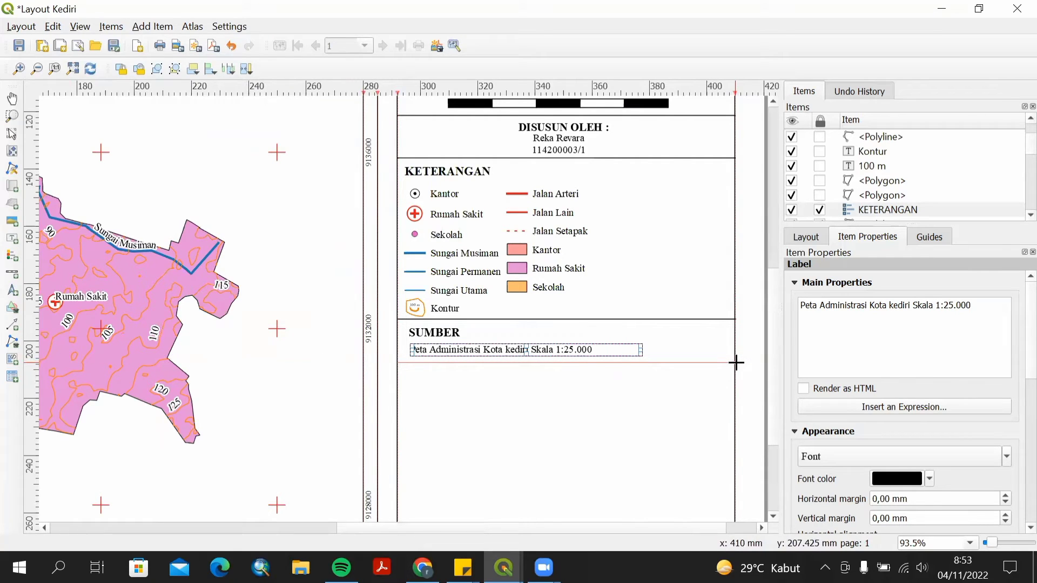
left_click(736, 363)
right_click(736, 362)
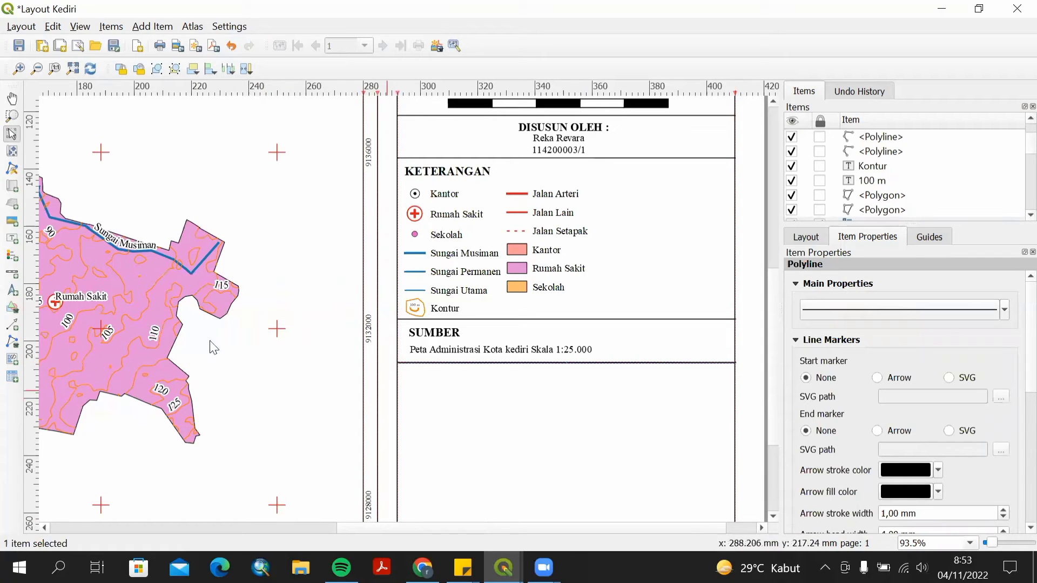
Add a new label below the line and paste a copy of the SUMBER heading just above it.
left_click(13, 239)
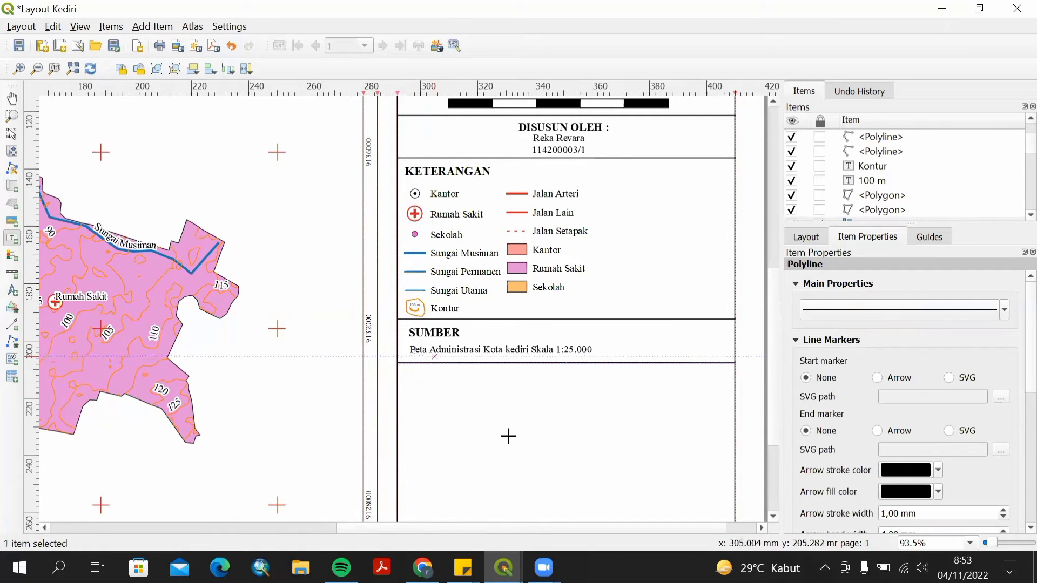
left_click_drag(431, 406, 466, 423)
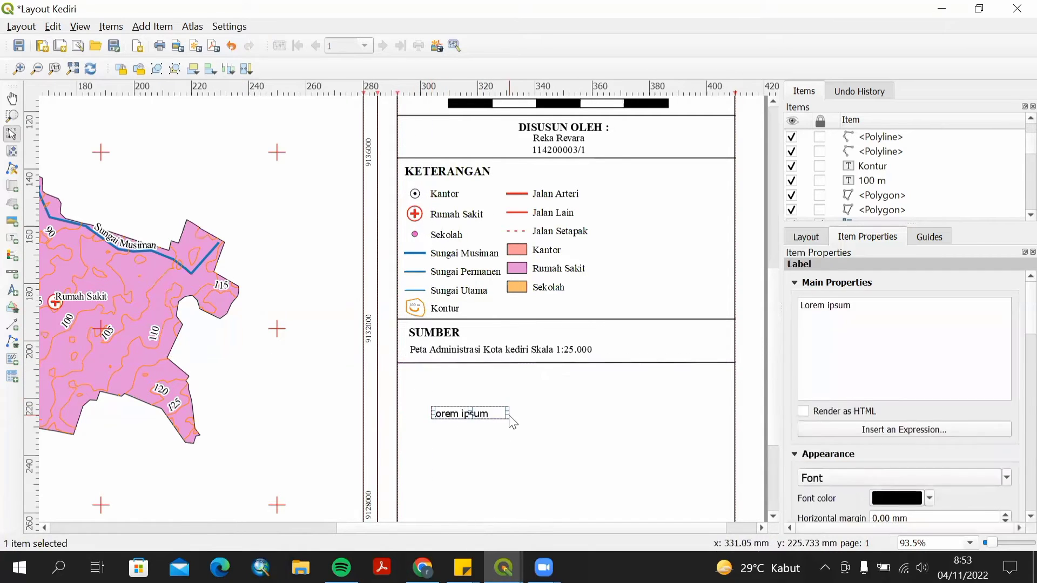
left_click(445, 334)
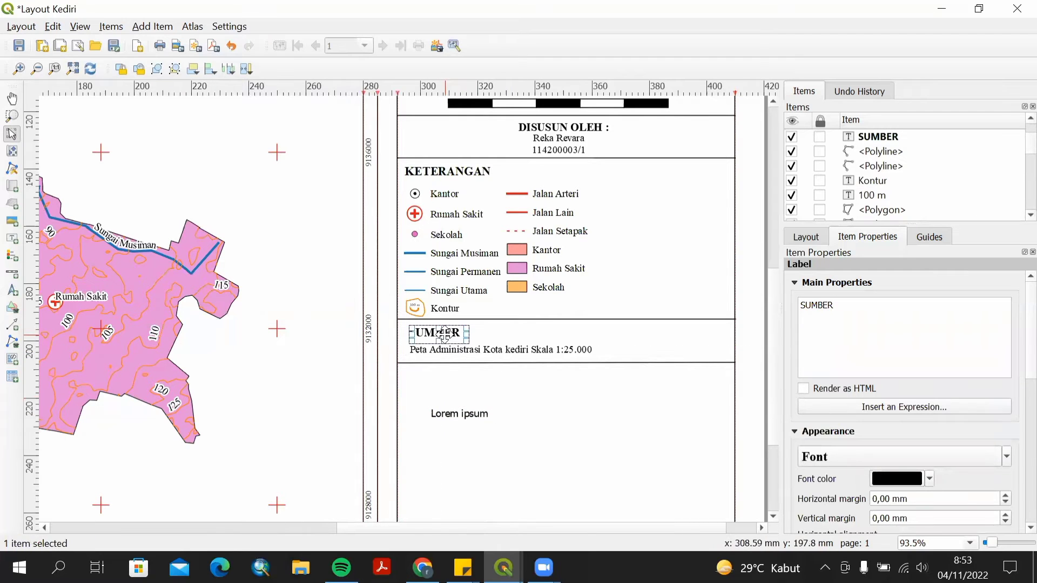
key("ctrl+v")
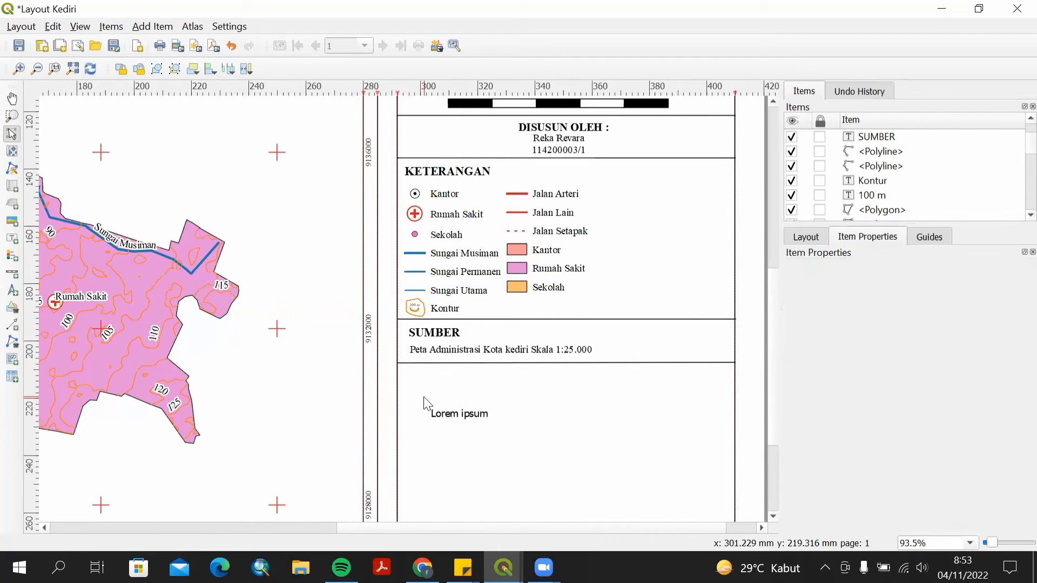
mouse_move(428, 404)
left_mouse_down()
mouse_move(414, 363)
mouse_move(422, 385)
left_mouse_up()
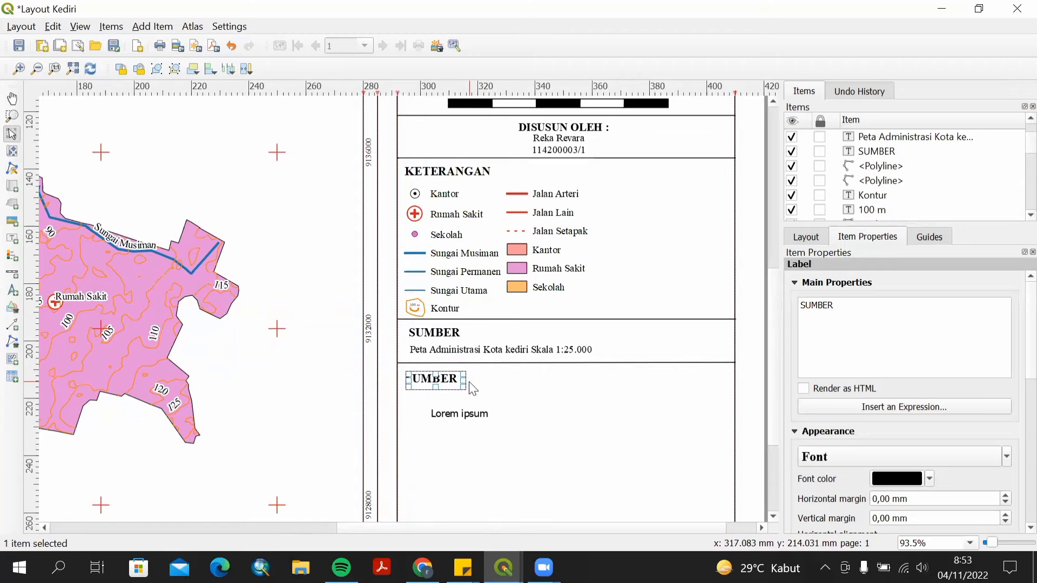
Widen the copied heading and change its text to SISTEM KOORDINAT PETA.
left_click_drag(465, 380, 521, 381)
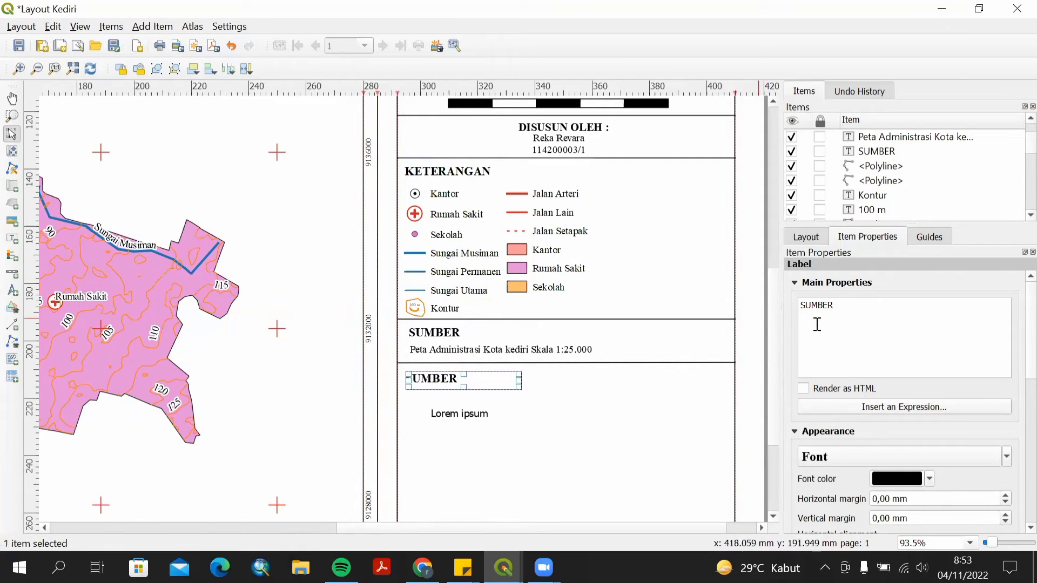
left_click_drag(838, 309, 802, 306)
type("i")
type("SISTEM KOO")
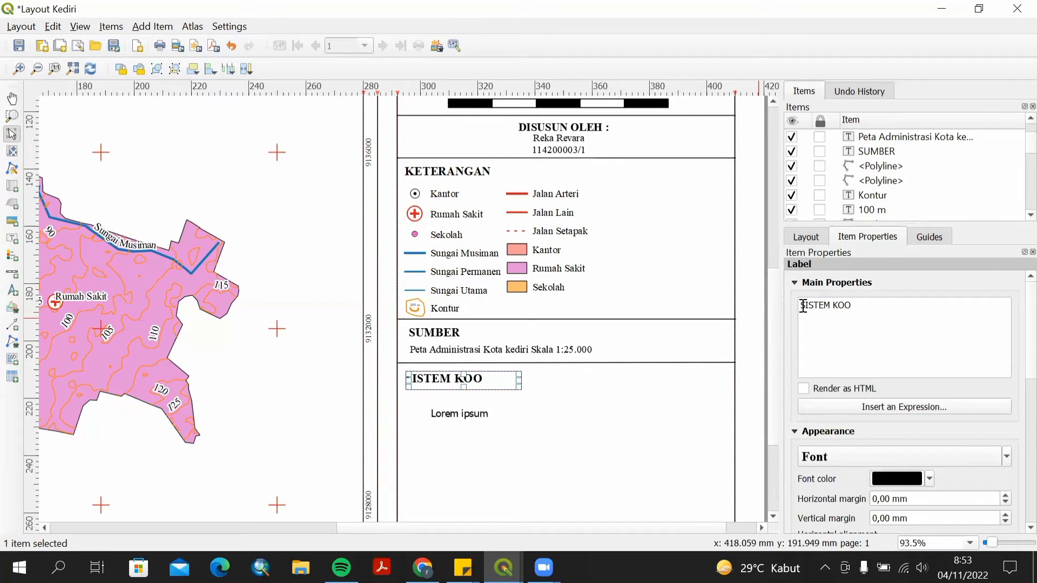
type("RDINAT")
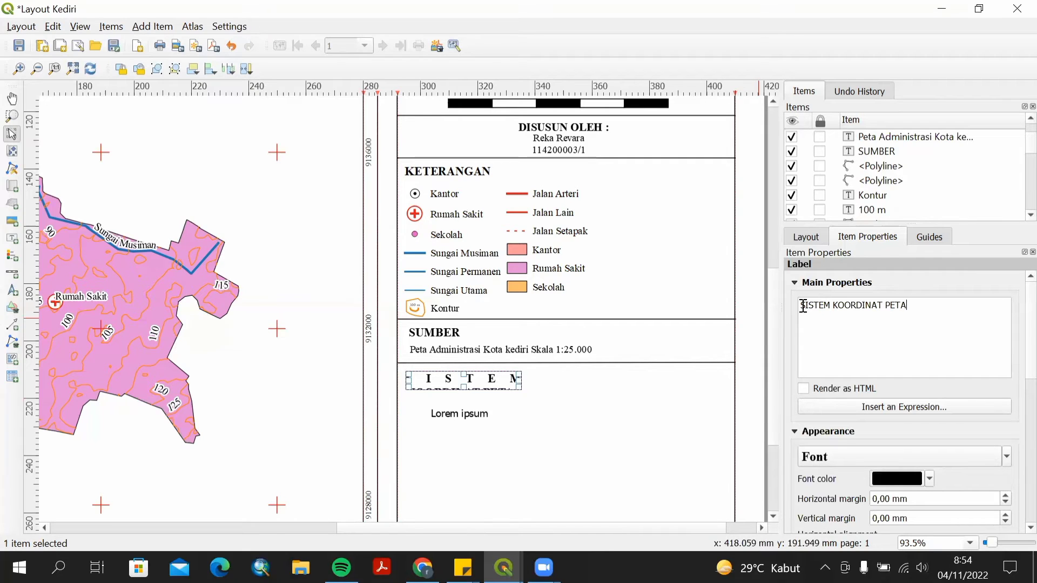
Shift the SISTEM KOORDINAT PETA heading slightly left to line up with the panel margin.
left_click(902, 457)
left_click(571, 370)
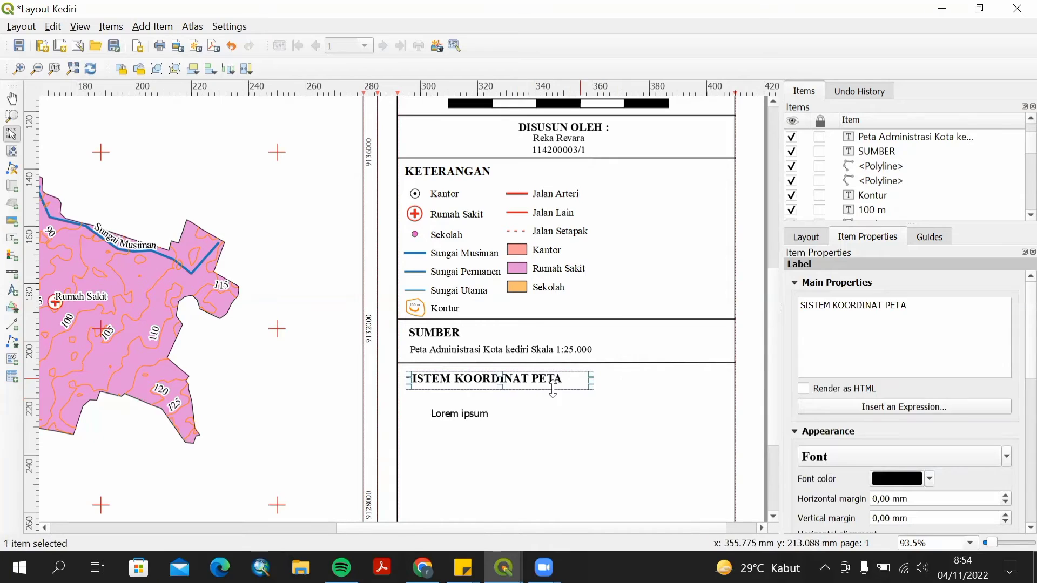
left_click(443, 367)
left_click_drag(443, 378, 436, 378)
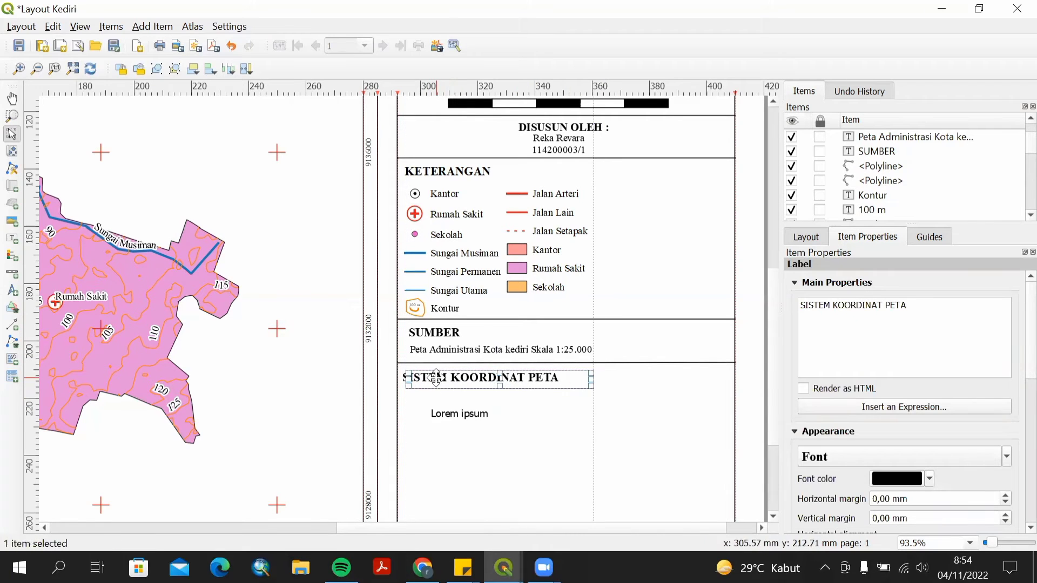
Replace the placeholder label's text with Proyeksi : Transverse Mercator, Sistem Grid : Universal Transverse Mercator (UTM), Datum : WGS 1984 Zona 49 S.
left_click(456, 393)
left_click(459, 414)
left_click_drag(835, 305, 797, 307)
type("Proyekk")
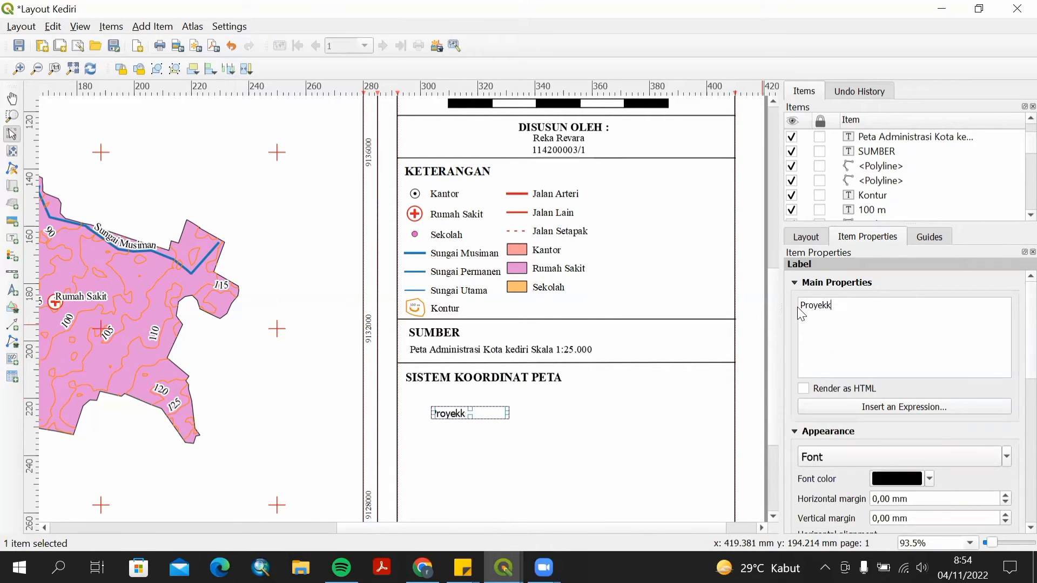
key("BackSpace")
type("si : Transer")
key("BackSpace")
key("BackSpace")
type("verse MERCATO")
key("BackSpace")
key("BackSpace")
key("BackSpace")
key("BackSpace")
key("BackSpace")
key("BackSpace")
type("ercator")
key("Return")
type("Sistem Grid : Universal Transverse Mercator (")
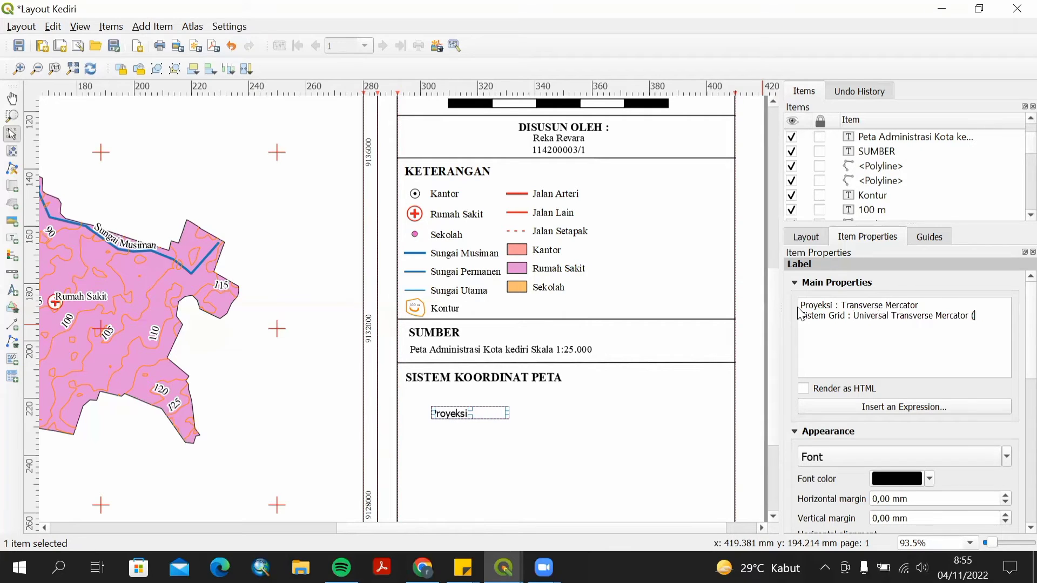
type("UTM) Datum :")
type(" WGS 1984 Zona 49S")
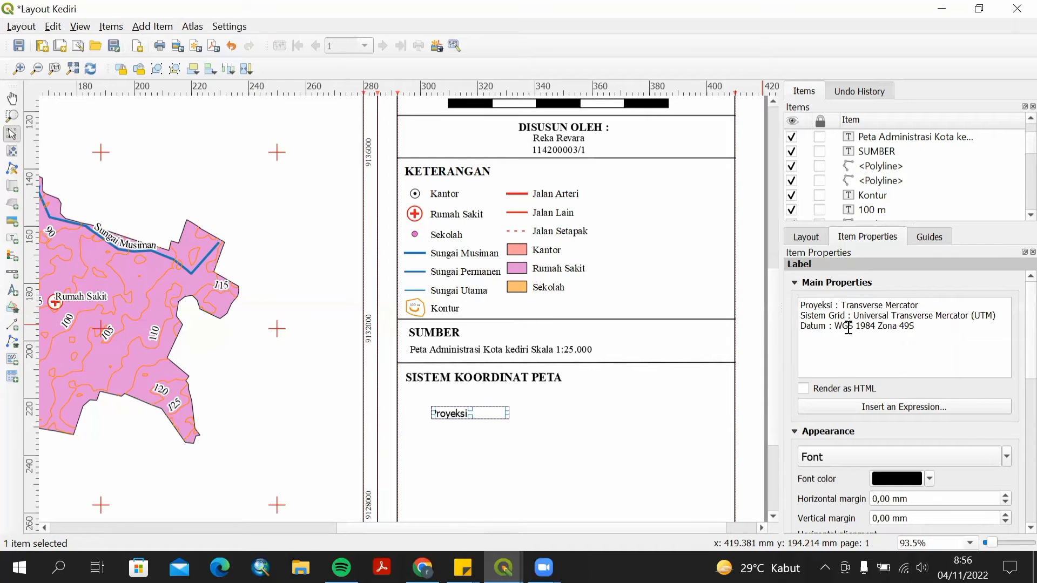
Set the coordinate system text's font to match the panel and widen its box to fit all three lines.
left_click(900, 457)
left_click(441, 234)
left_click(573, 371)
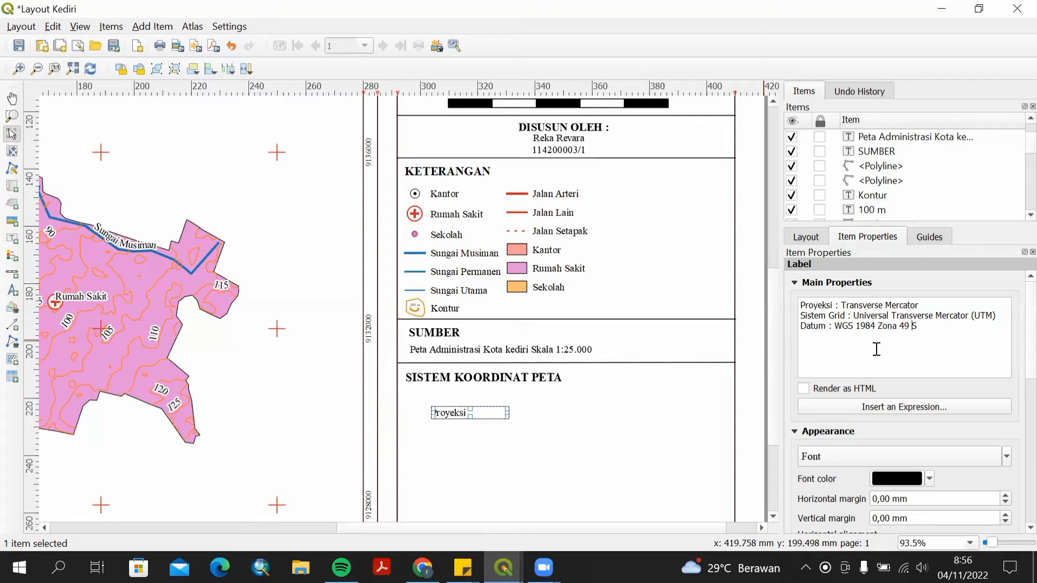
left_click_drag(508, 413, 542, 408)
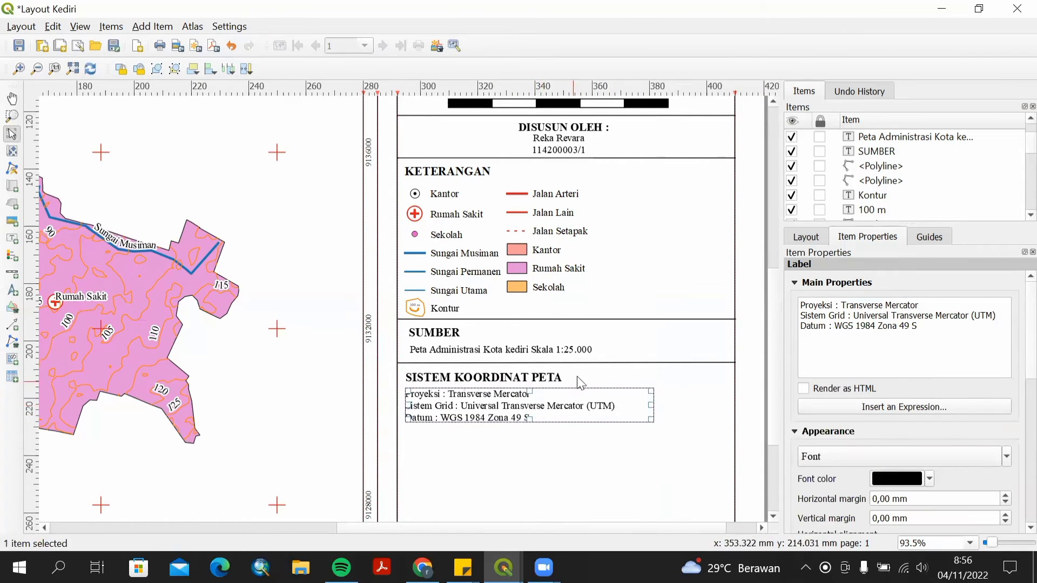
left_click(578, 379)
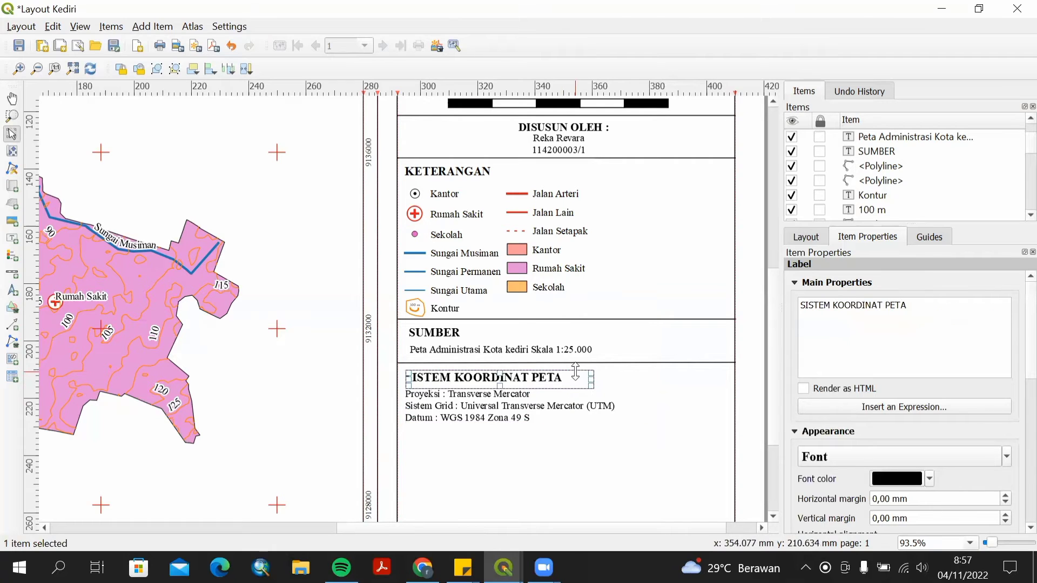
left_click(513, 413)
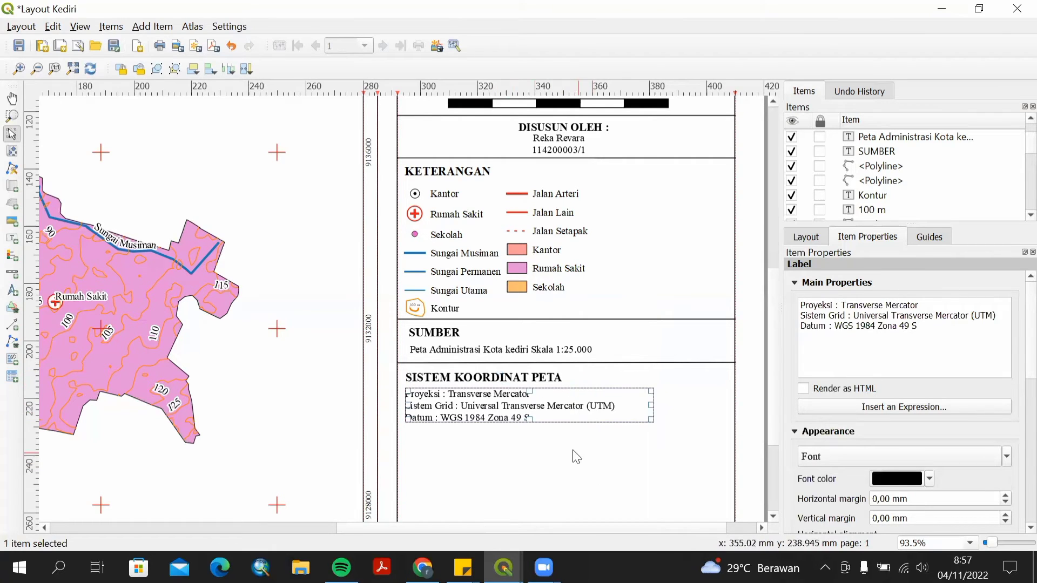
left_click_drag(529, 423, 532, 427)
key("ctrl+z")
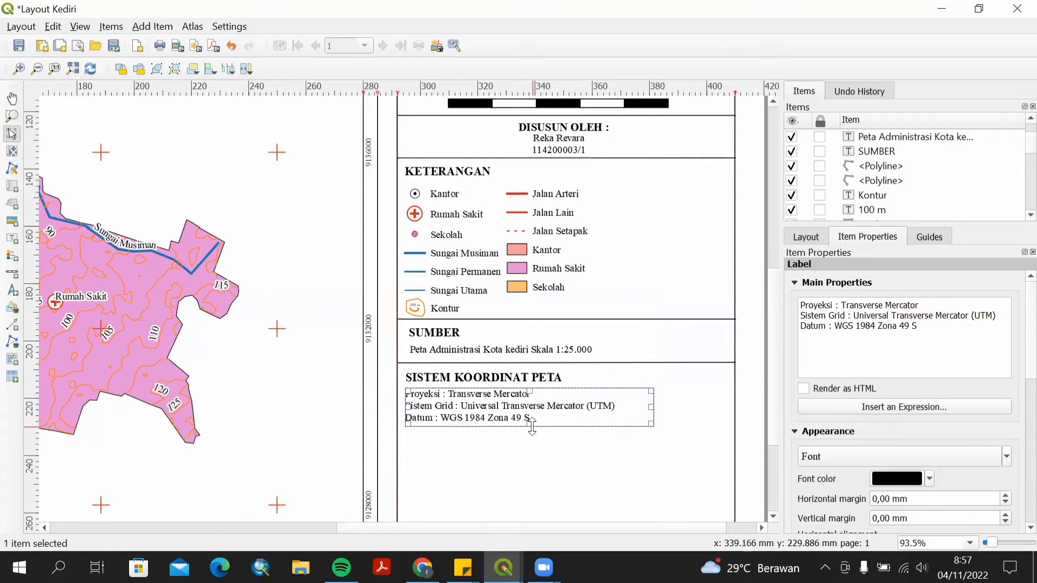
left_click(552, 447)
Draw a horizontal polyline across the side panel just below the coordinate system text.
left_click(12, 341)
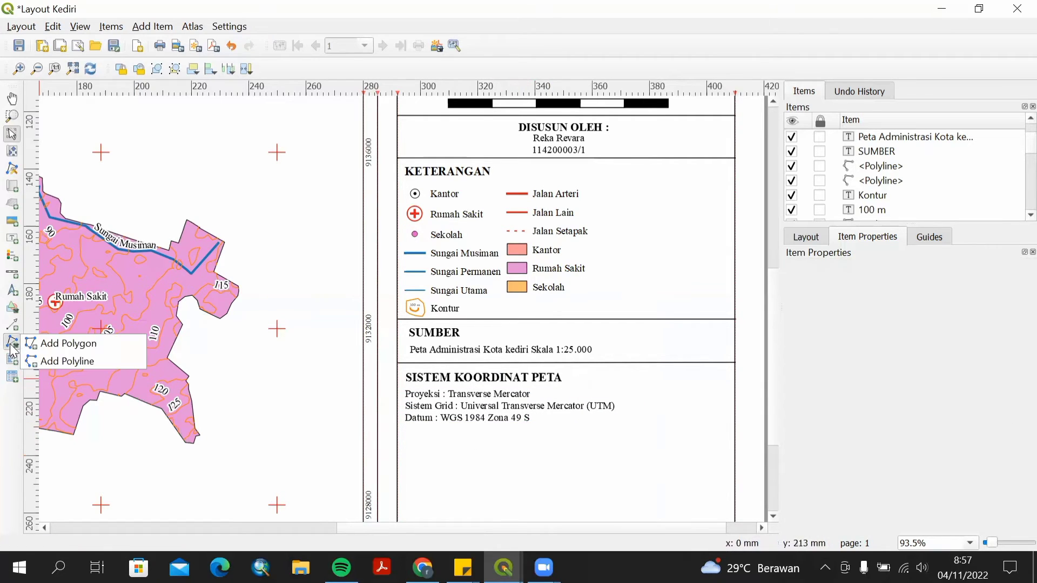
left_click(87, 361)
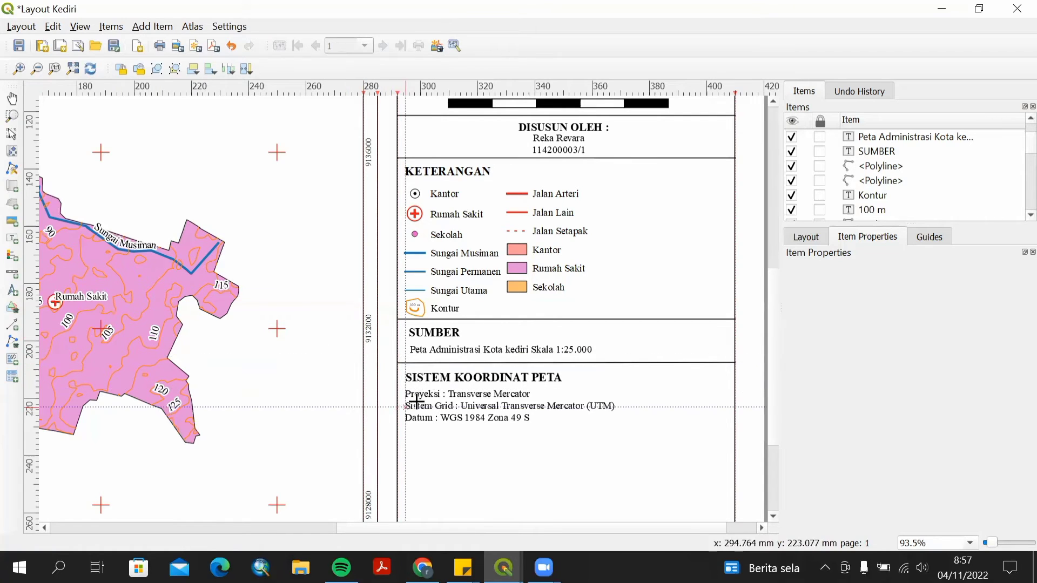
left_click(396, 426)
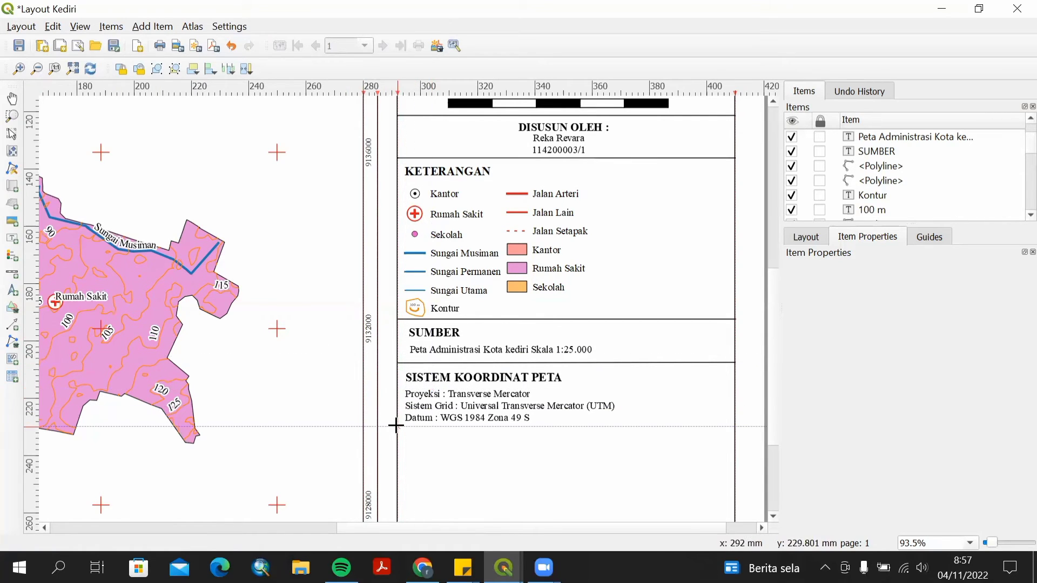
right_click(735, 426)
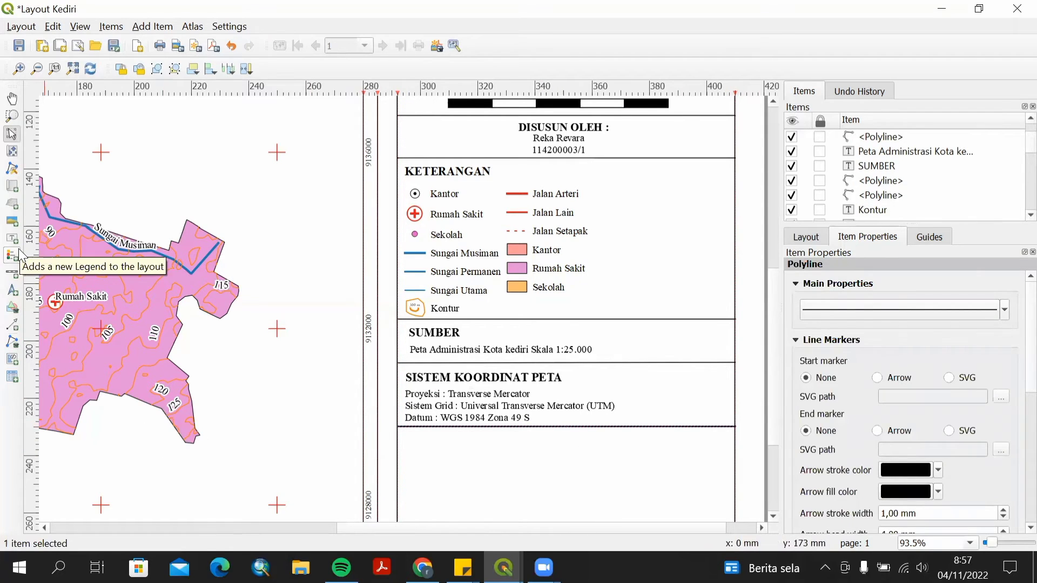
Paste a copy of the SUMBER heading below the new line and retitle it INSET.
left_click(417, 334)
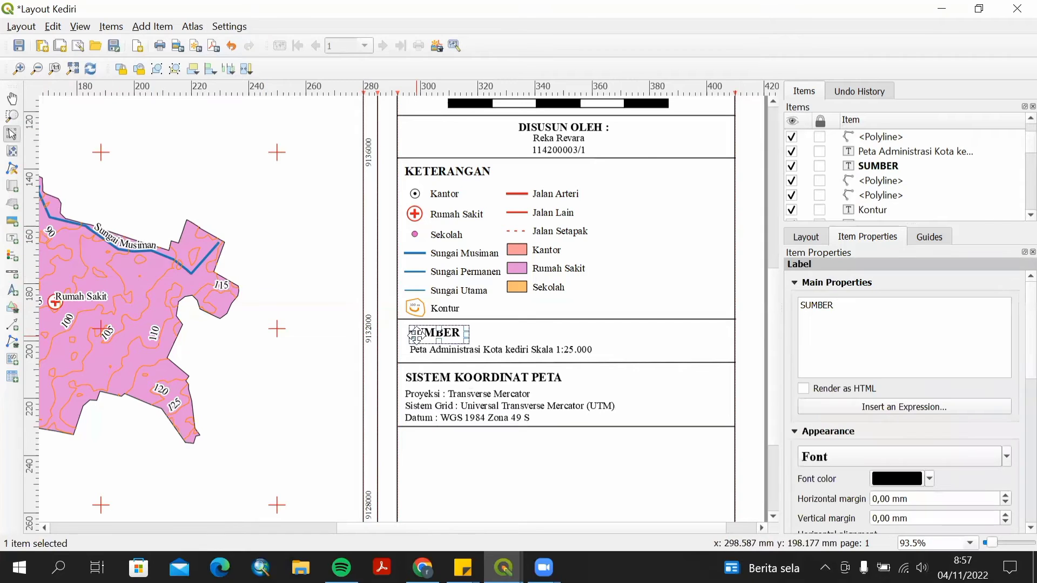
key("ctrl+c")
key("ctrl+v")
left_click_drag(461, 345, 460, 446)
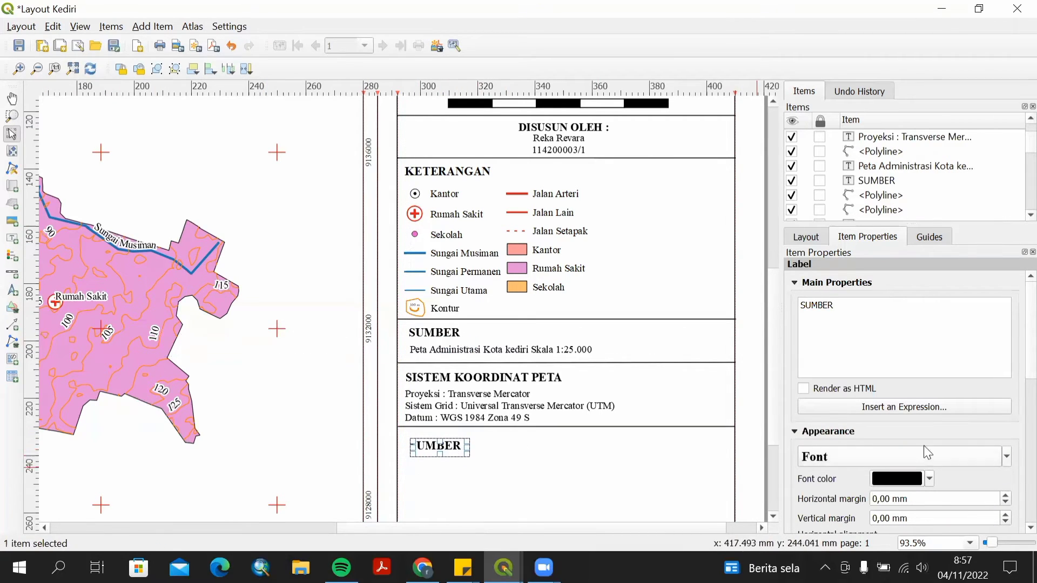
left_click_drag(874, 313, 809, 300)
type("INSET")
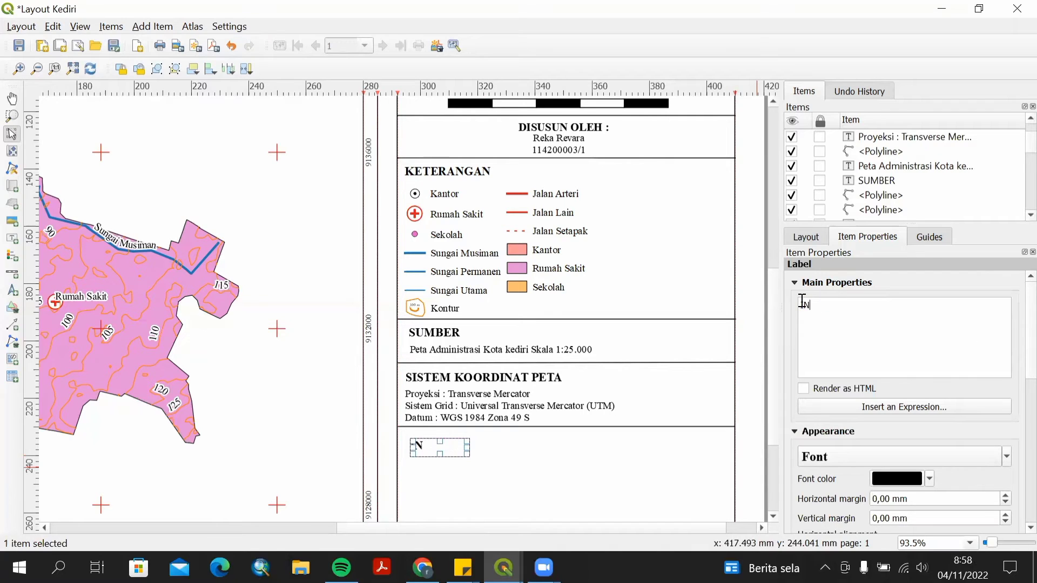
left_click(613, 486)
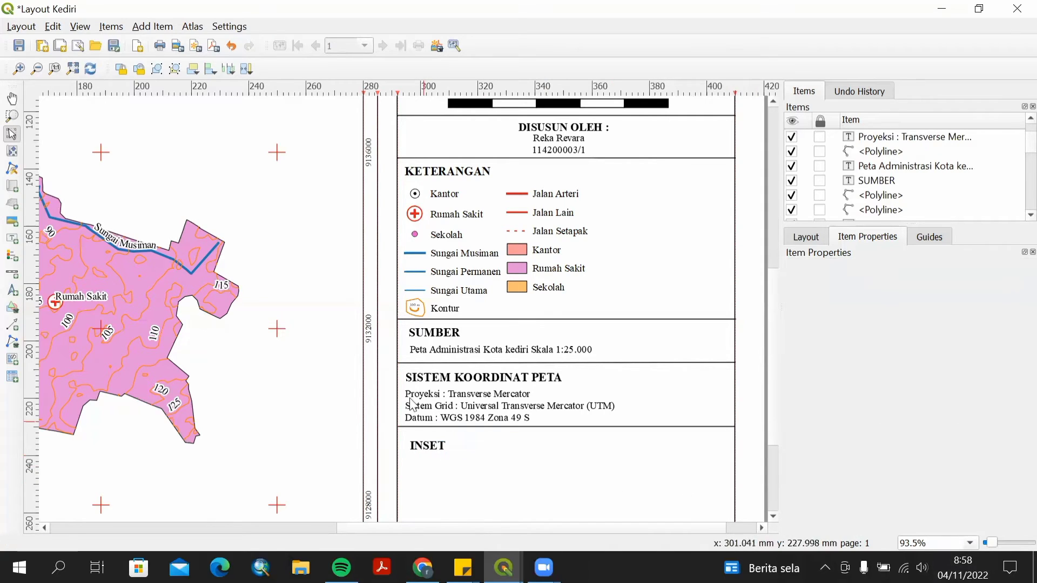
left_click(427, 445)
left_click(459, 468)
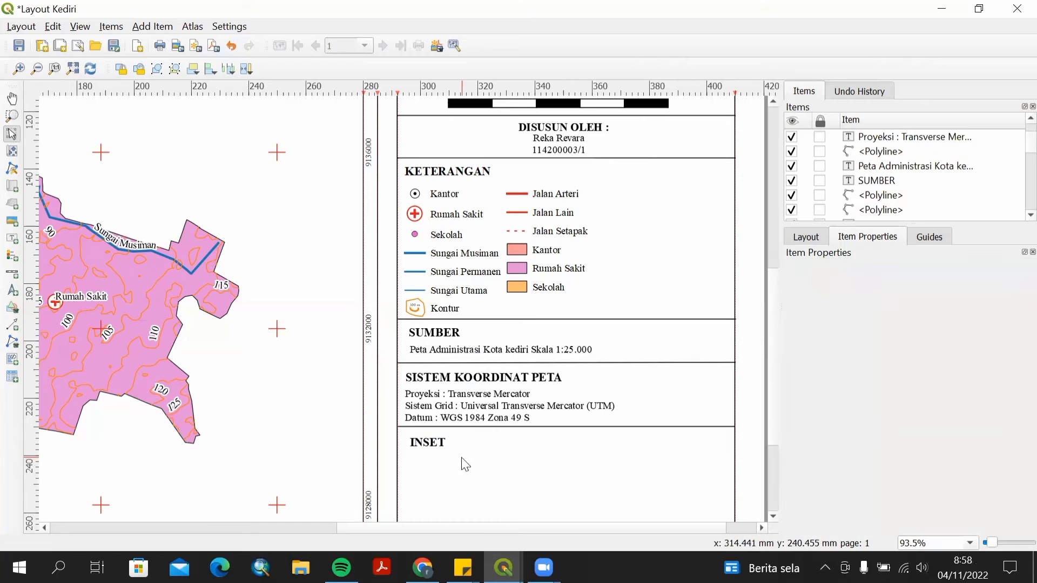
Return to the main project window and hide the Clipped, Titik, Sungai, Jalan and Batas Adm 2 layers.
scroll(650, 476, "down", 2)
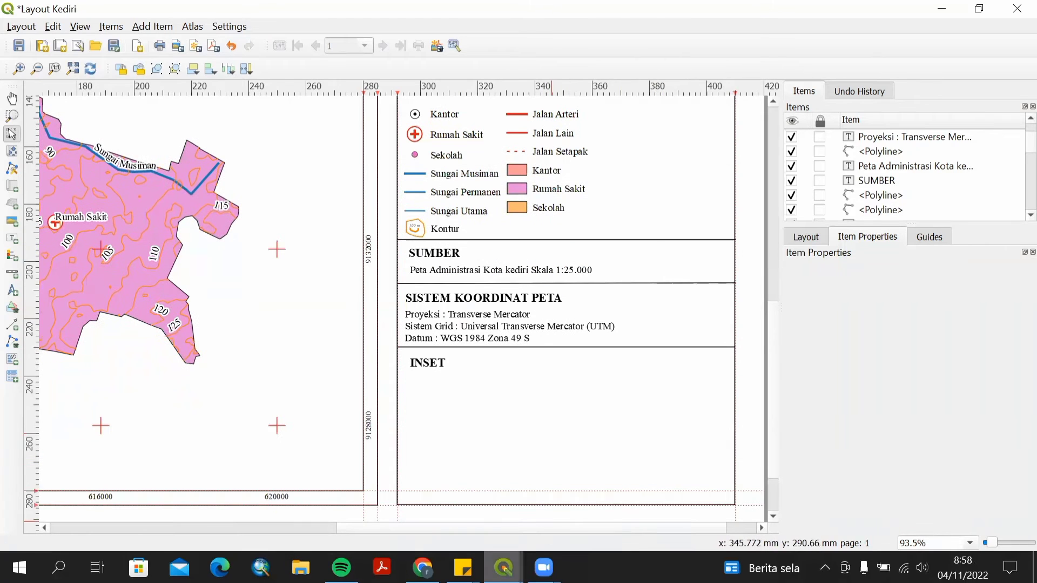
mouse_move(502, 566)
left_click(449, 513)
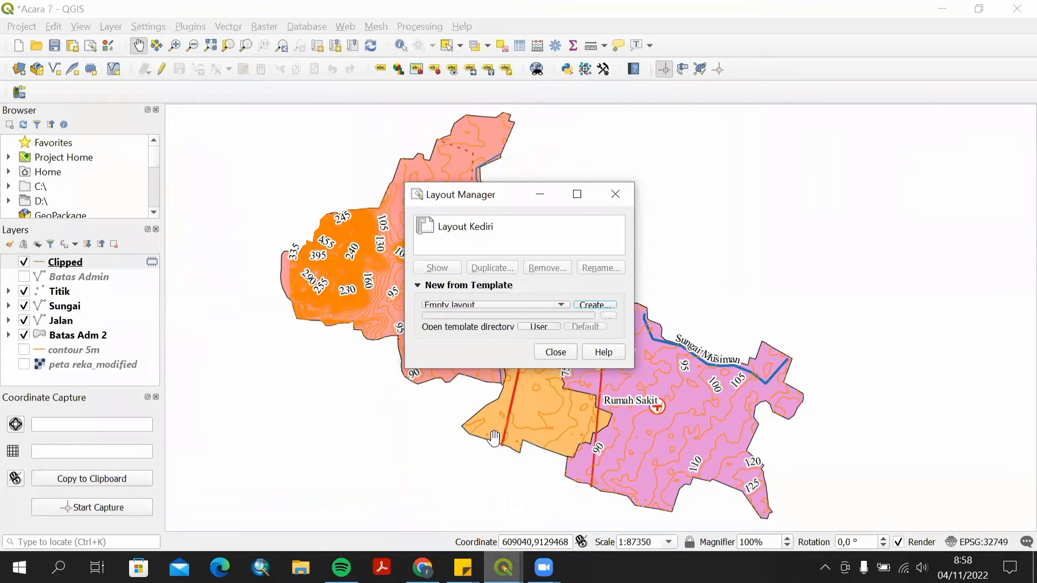
left_click(556, 352)
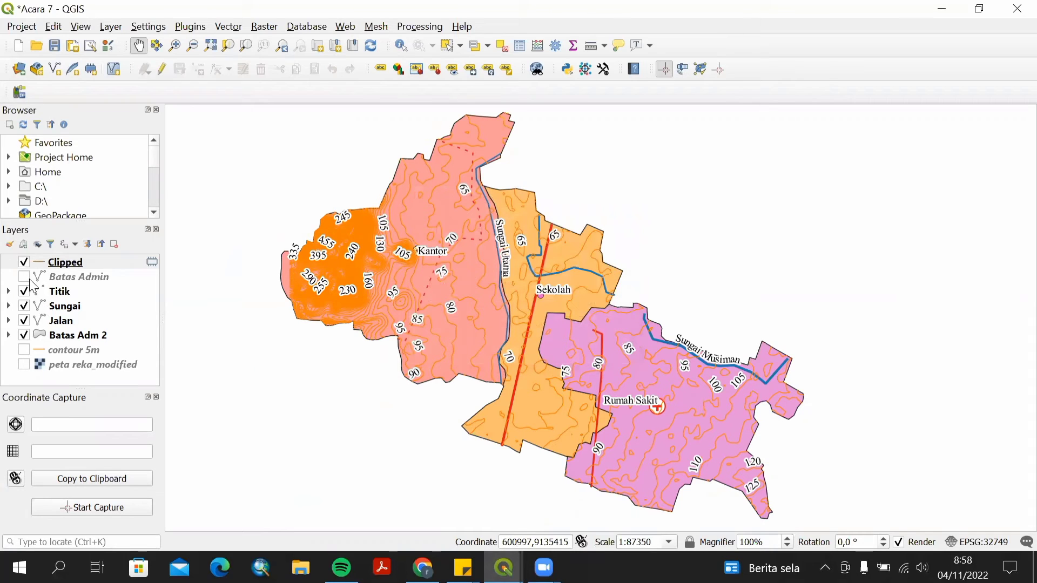
left_click(23, 262)
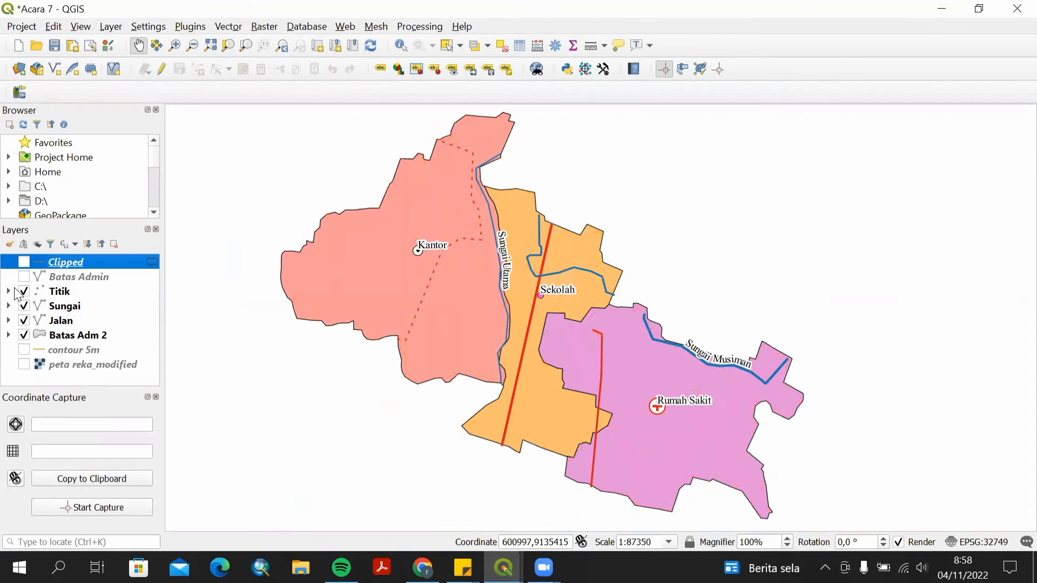
left_click(12, 292)
left_click(24, 292)
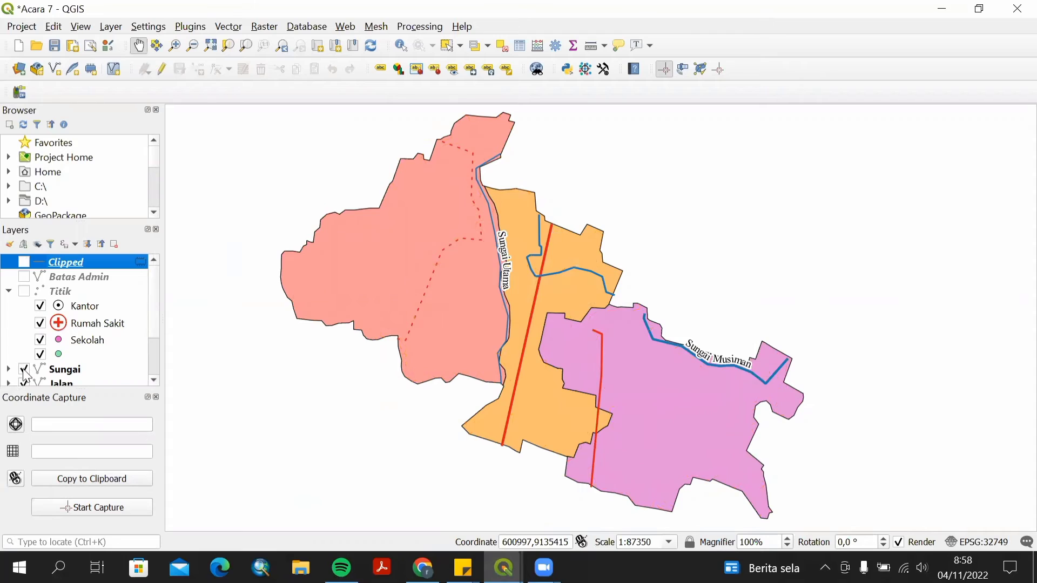
left_click(24, 370)
left_click(9, 292)
left_click(24, 321)
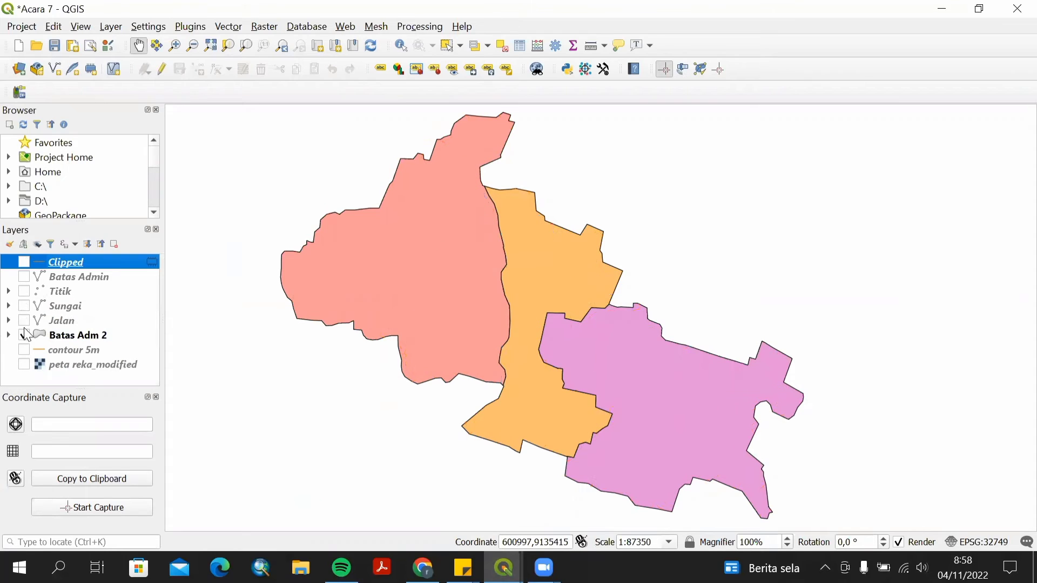
left_click(24, 336)
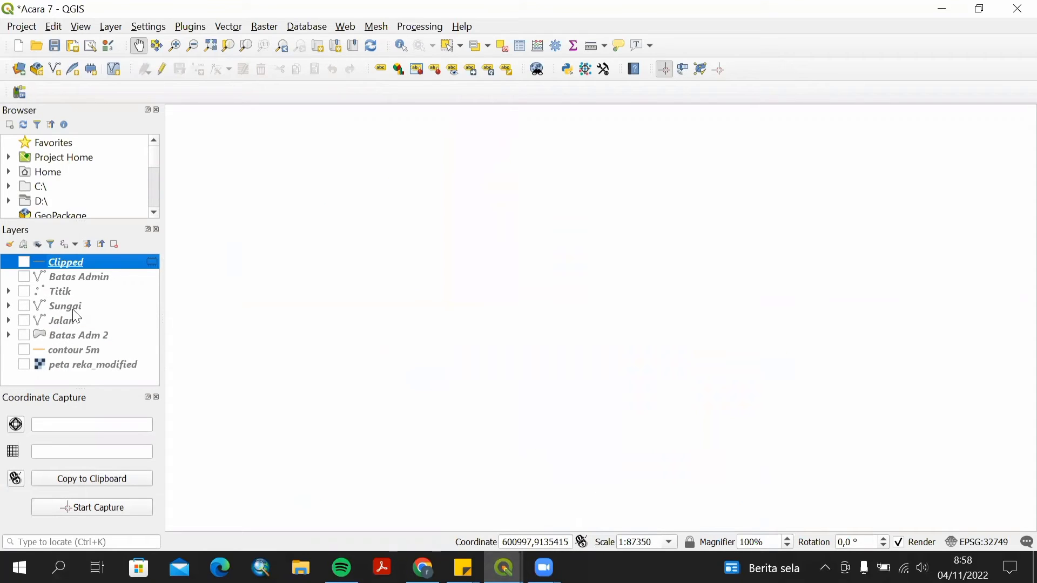
Add the BATAS KABUPATEN KOTA DESEMBER 2019 DUKCAPIL shapefile to the project as a vector layer.
left_click(26, 73)
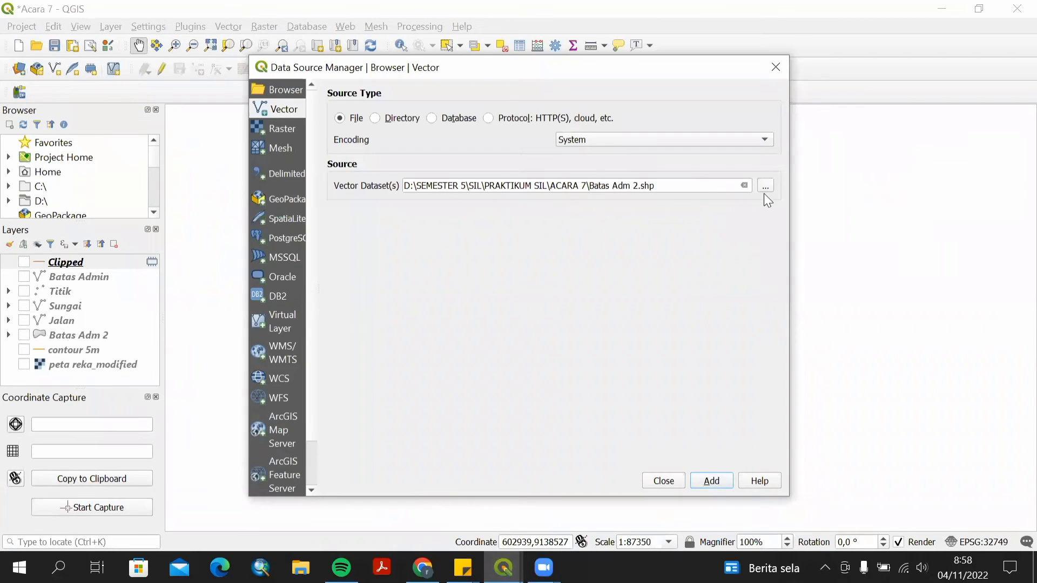
left_click(766, 187)
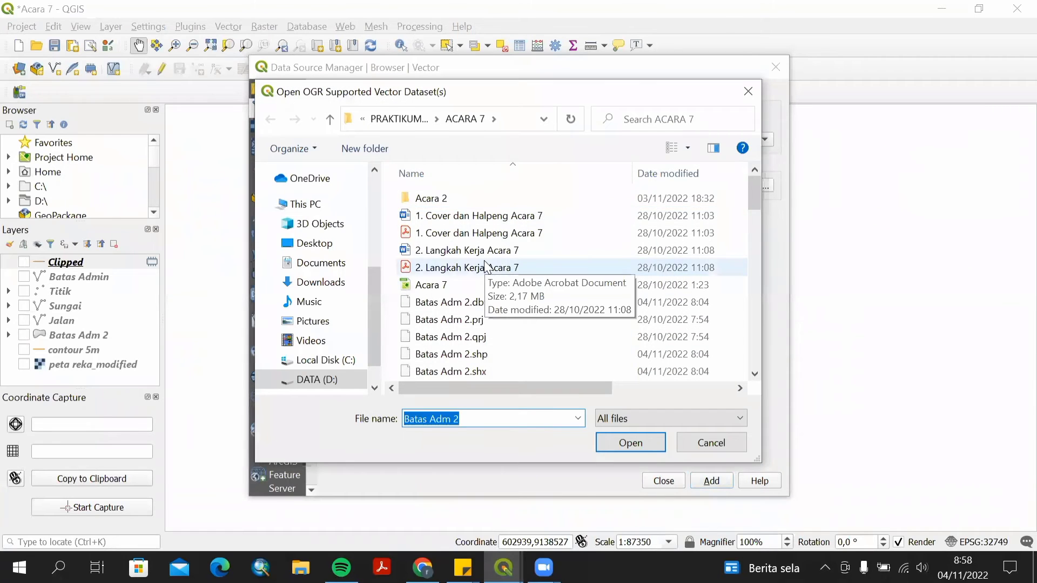
double_click(489, 201)
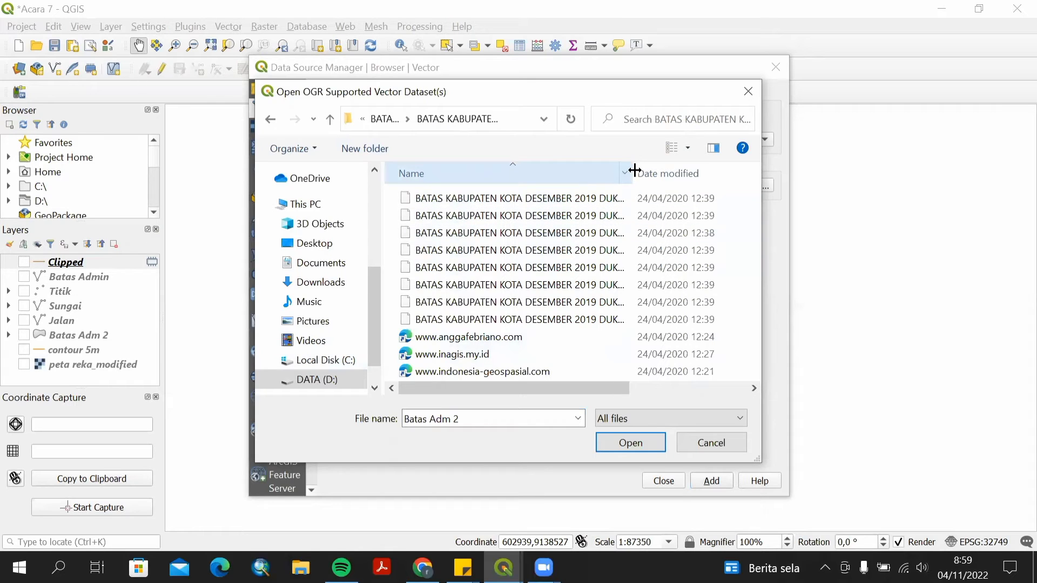
left_click_drag(633, 169, 635, 169)
left_click_drag(596, 385, 658, 387)
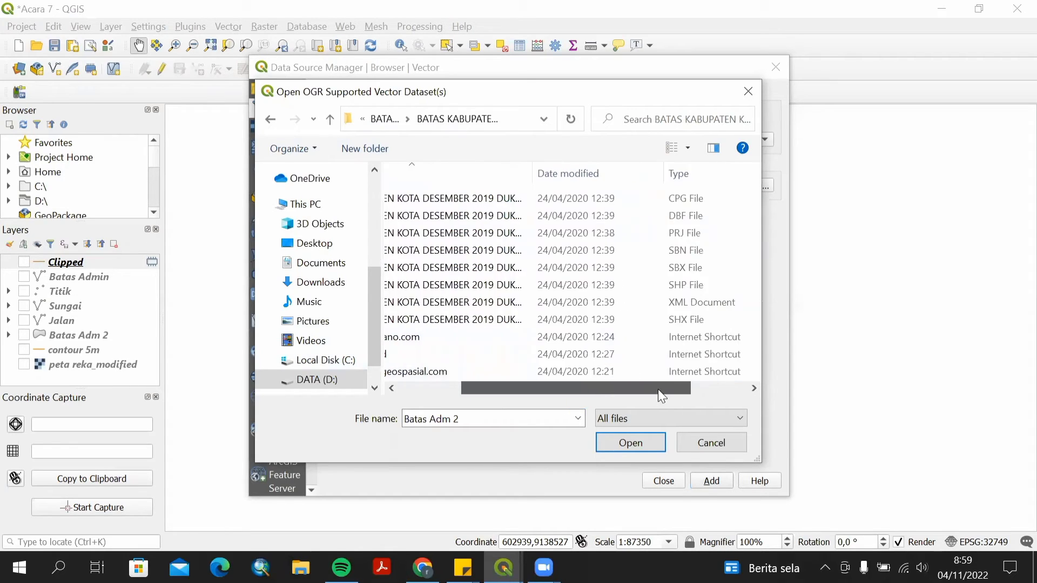
left_click(656, 293)
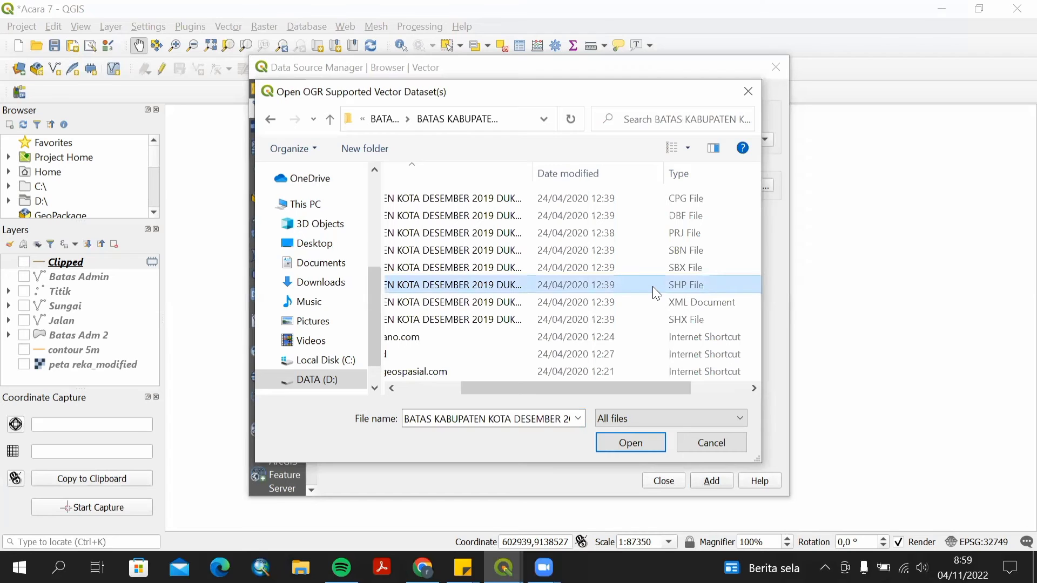
left_click(610, 448)
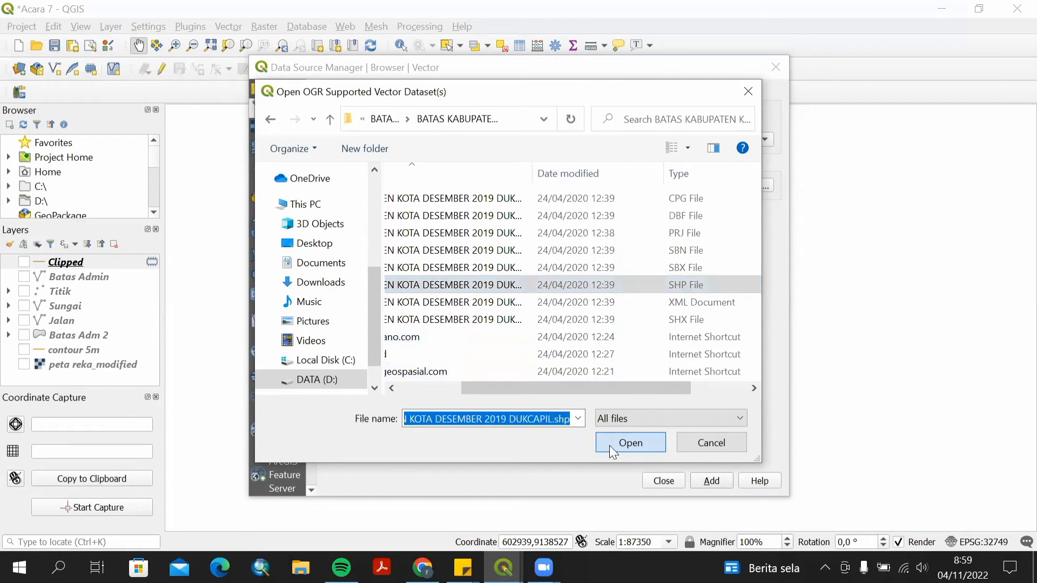
left_click(702, 485)
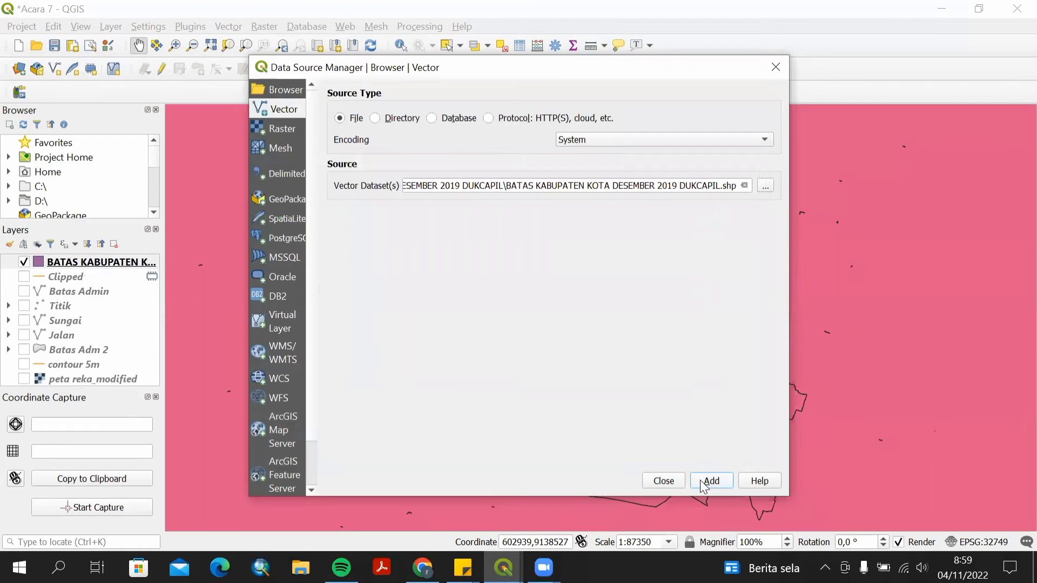
left_click(669, 480)
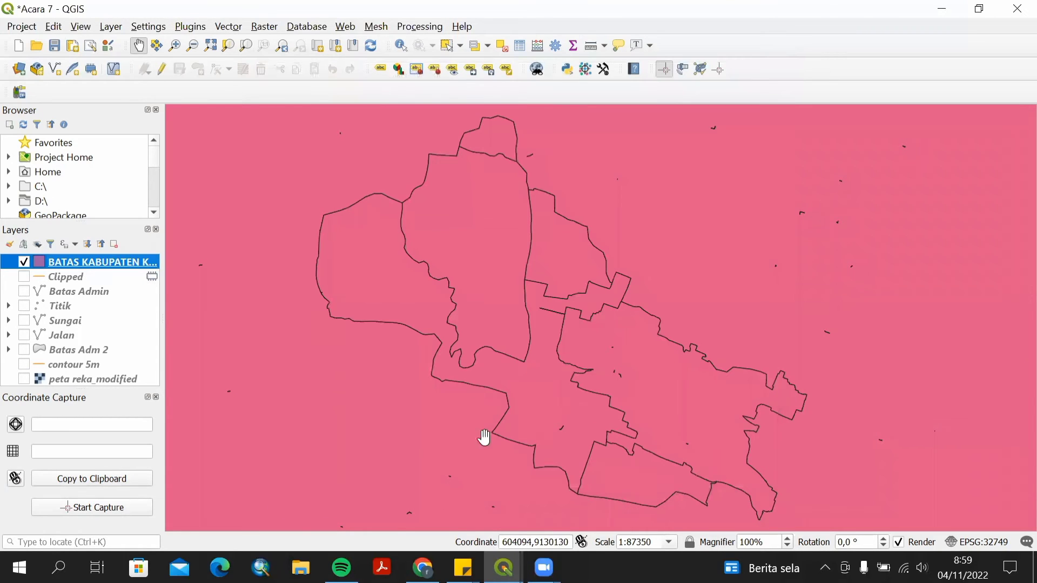
Open the new layer's symbology and switch it to Categorized by the KAB_KOTA column, then classify.
scroll(351, 295, "up", 2)
scroll(351, 295, "down", 3)
scroll(379, 295, "down", 4)
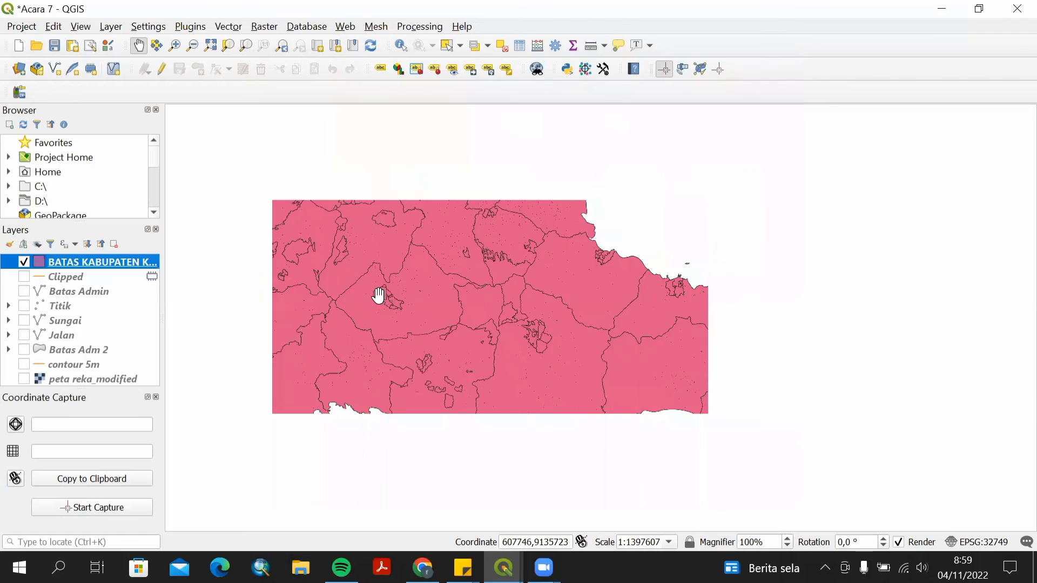
scroll(379, 295, "down", 2)
left_click_drag(458, 244, 505, 399)
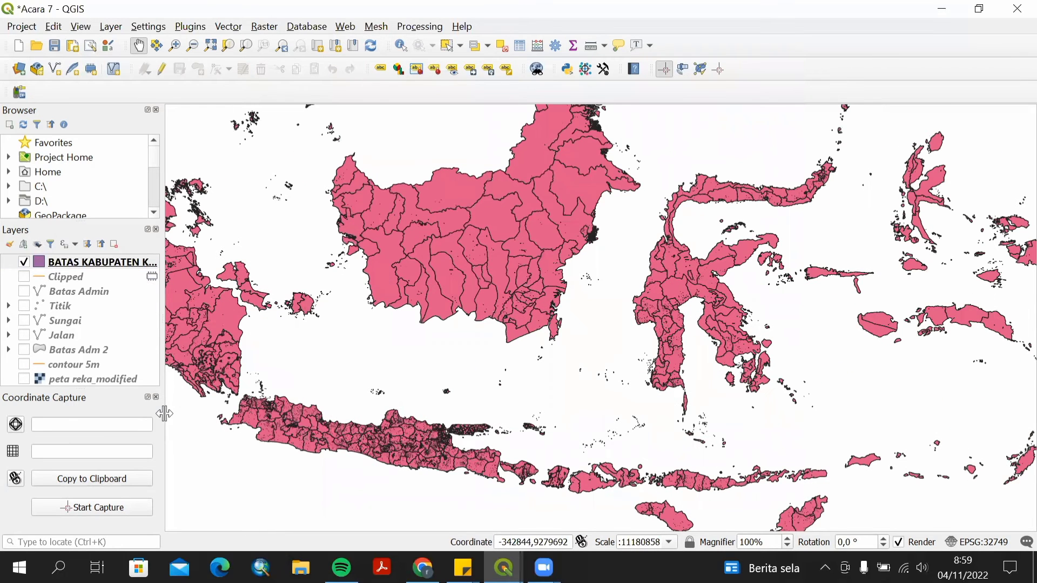
left_click(85, 262)
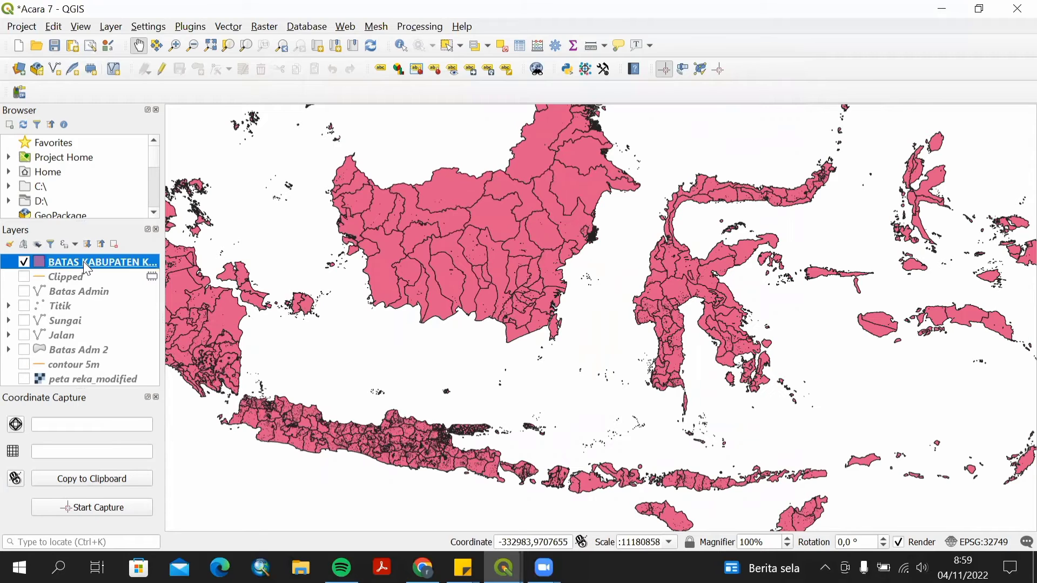
right_click(86, 268)
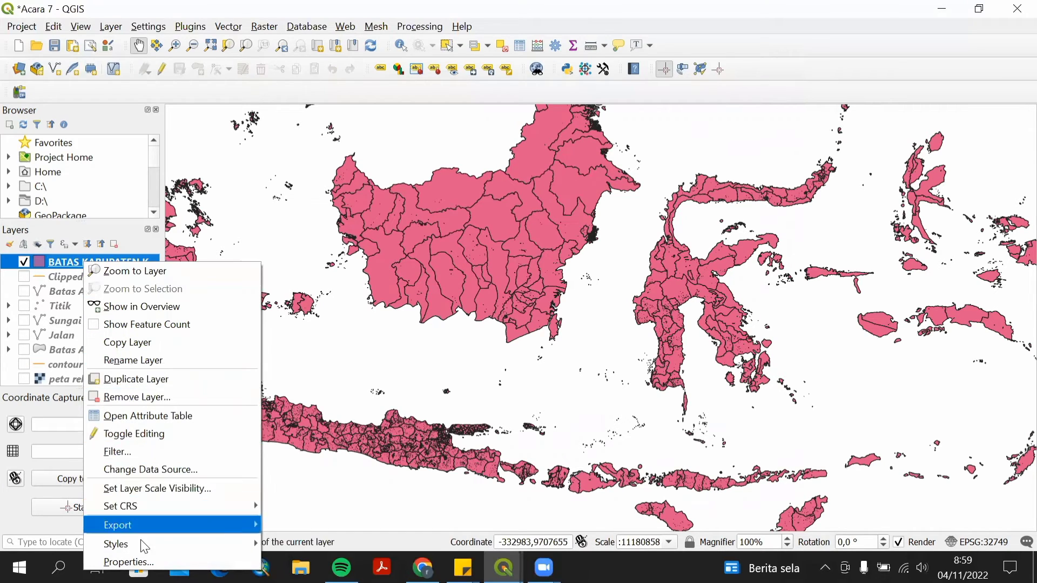
left_click(143, 562)
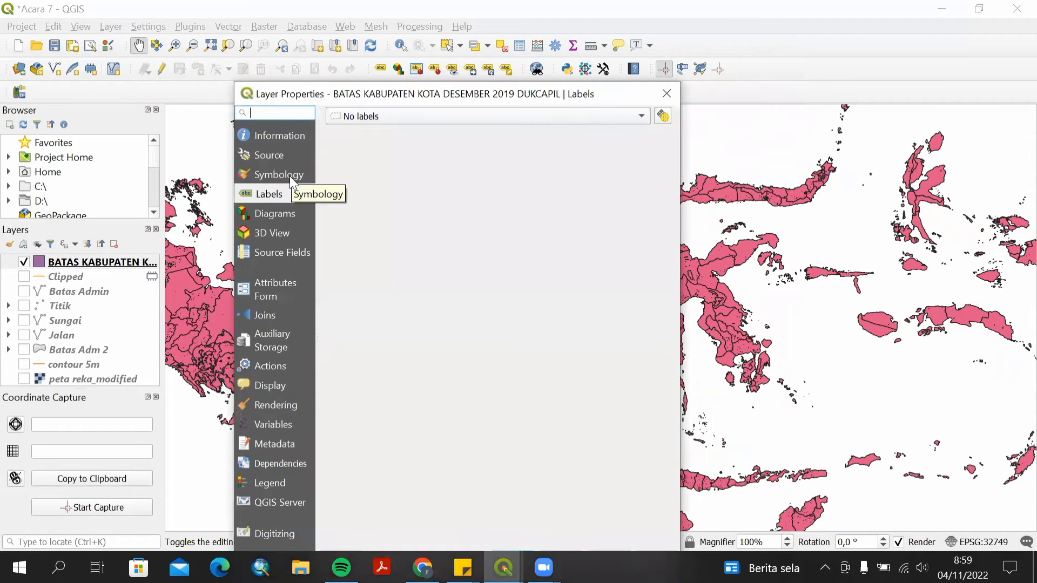
left_click(290, 177)
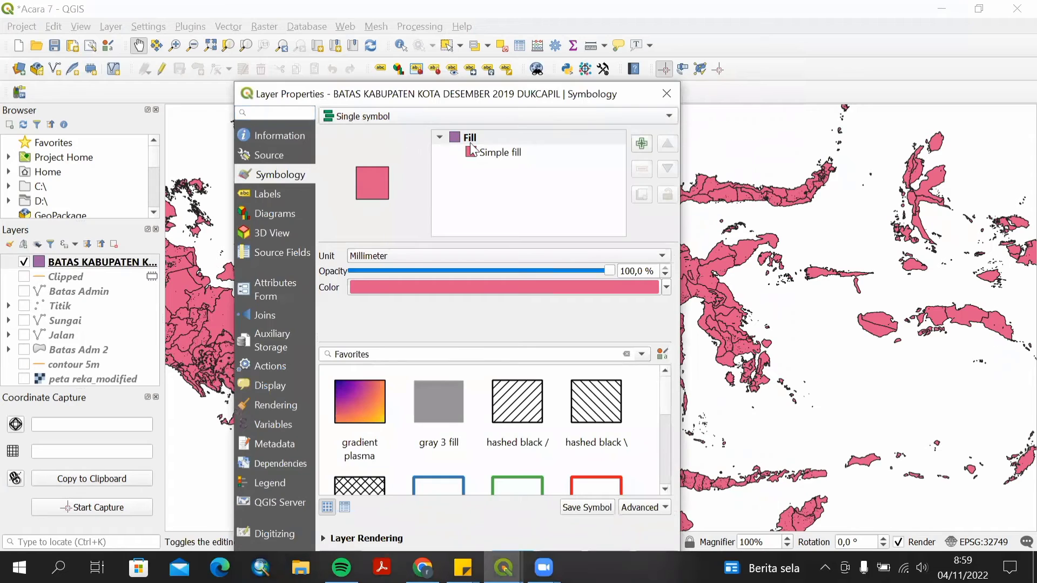
left_click(498, 157)
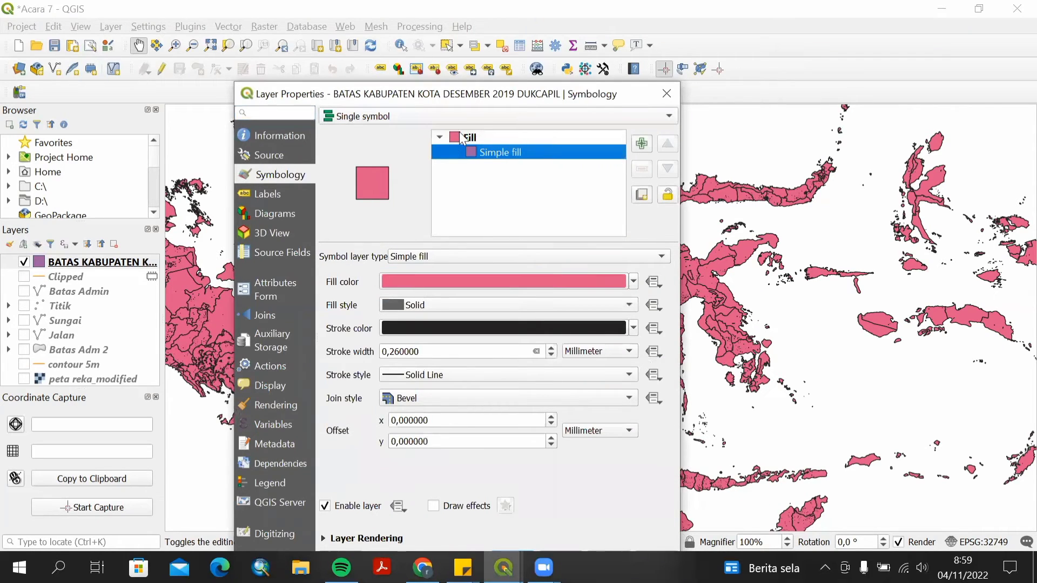
left_click(483, 120)
left_click(449, 129)
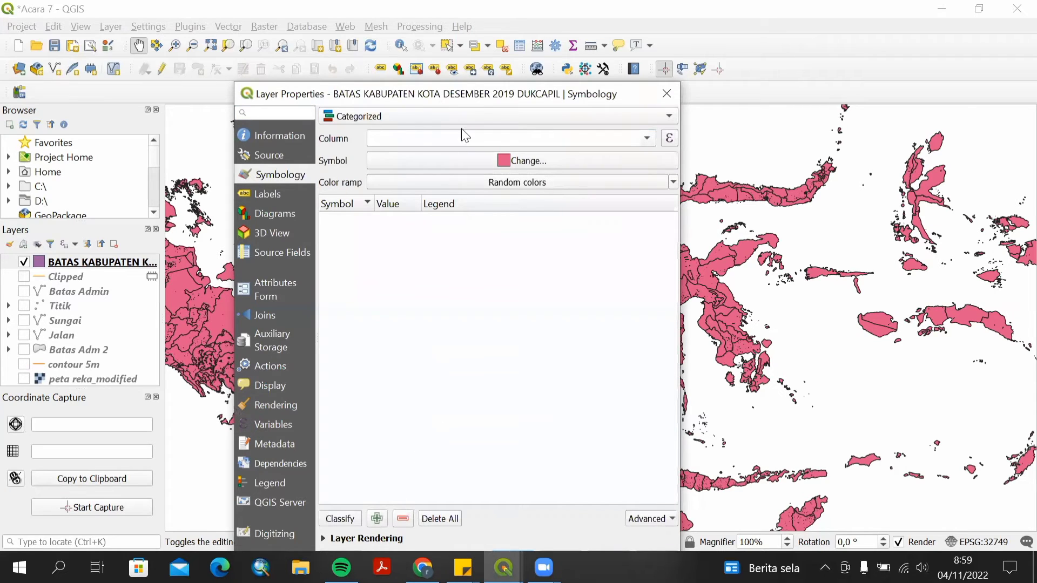
left_click(648, 137)
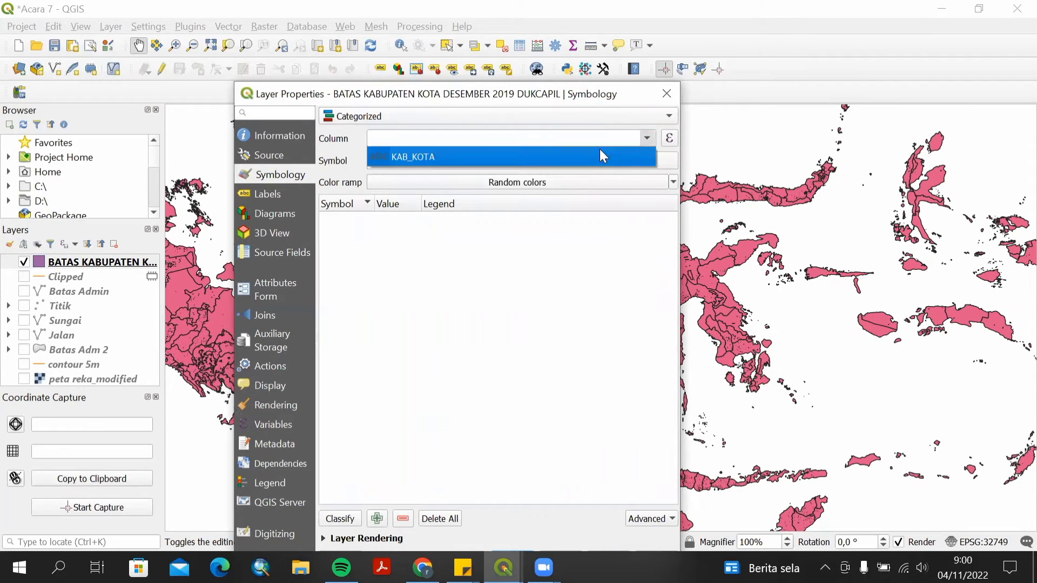
left_click(588, 163)
left_click(344, 521)
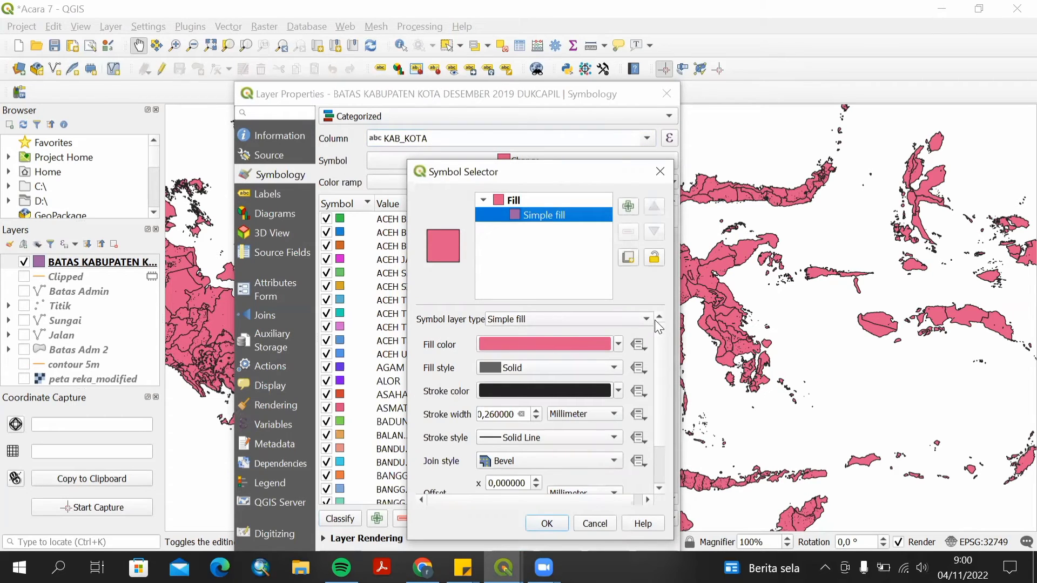
Set the shared category symbol's fill style to No Brush so all regencies show only outlines.
left_click(614, 368)
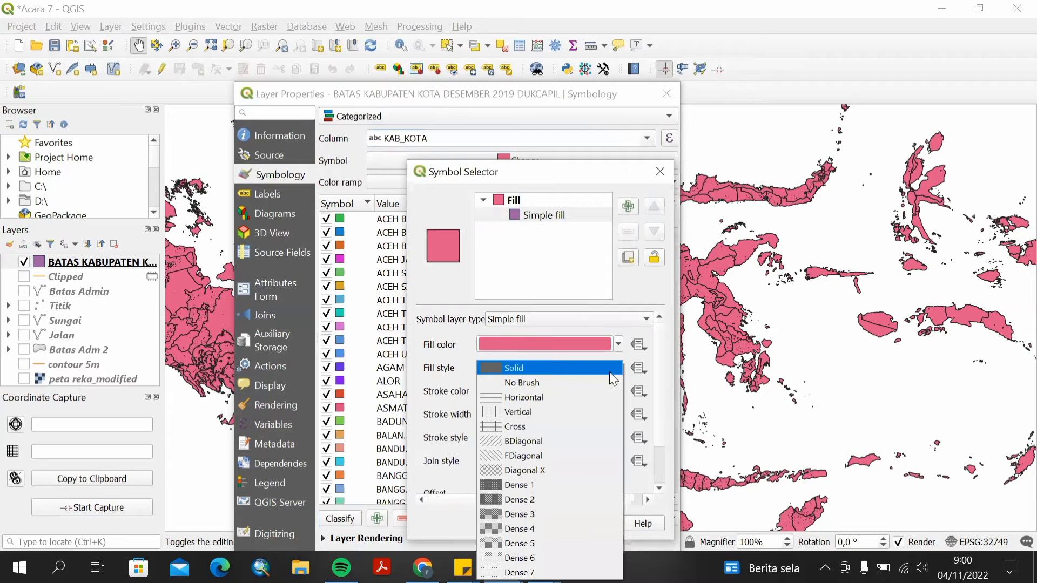
left_click(591, 381)
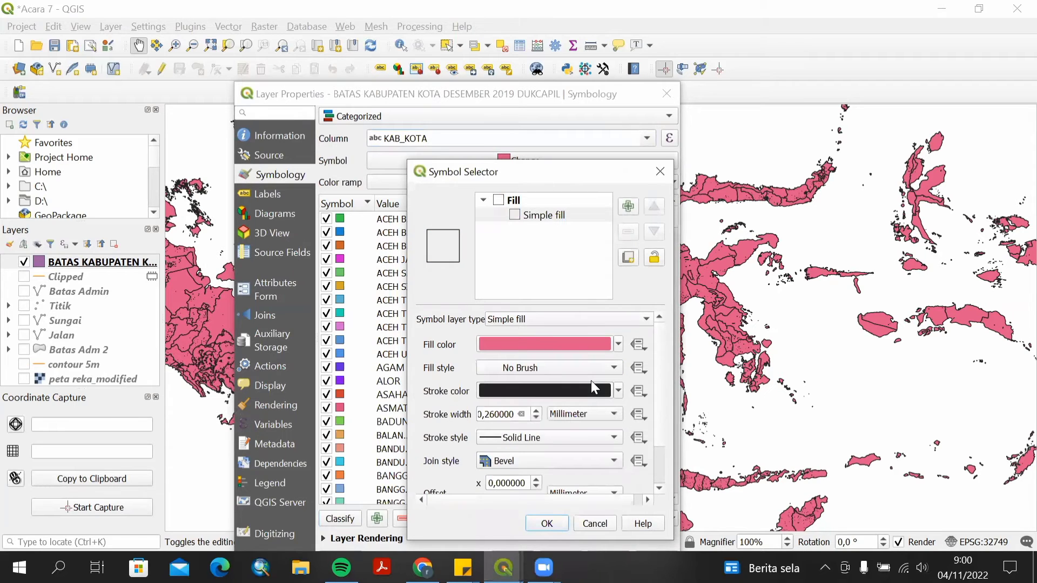
left_click(551, 522)
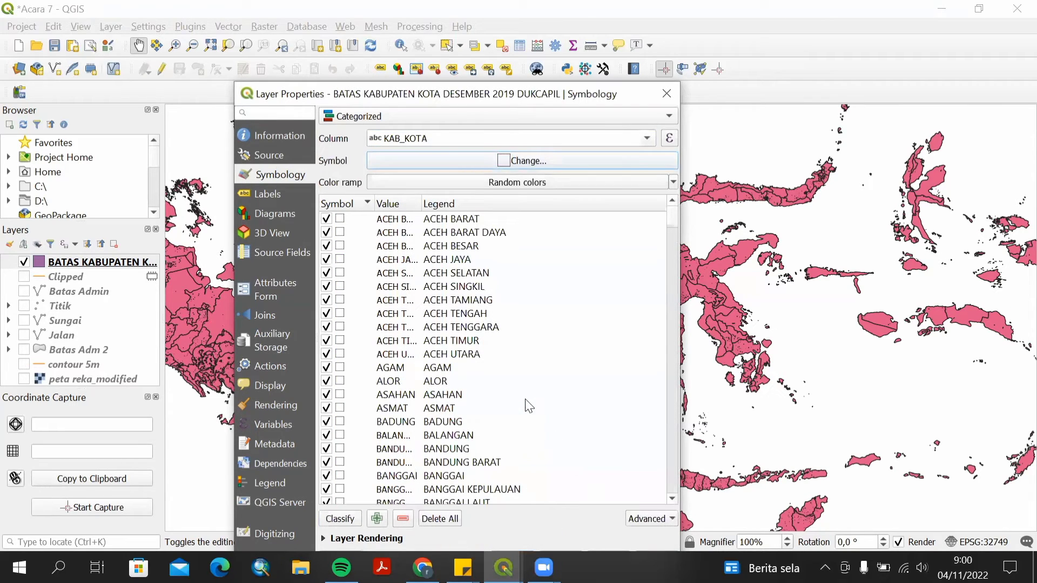
Give the KEDIRI category a solid light orange fill and apply the symbology.
scroll(502, 378, "down", 20)
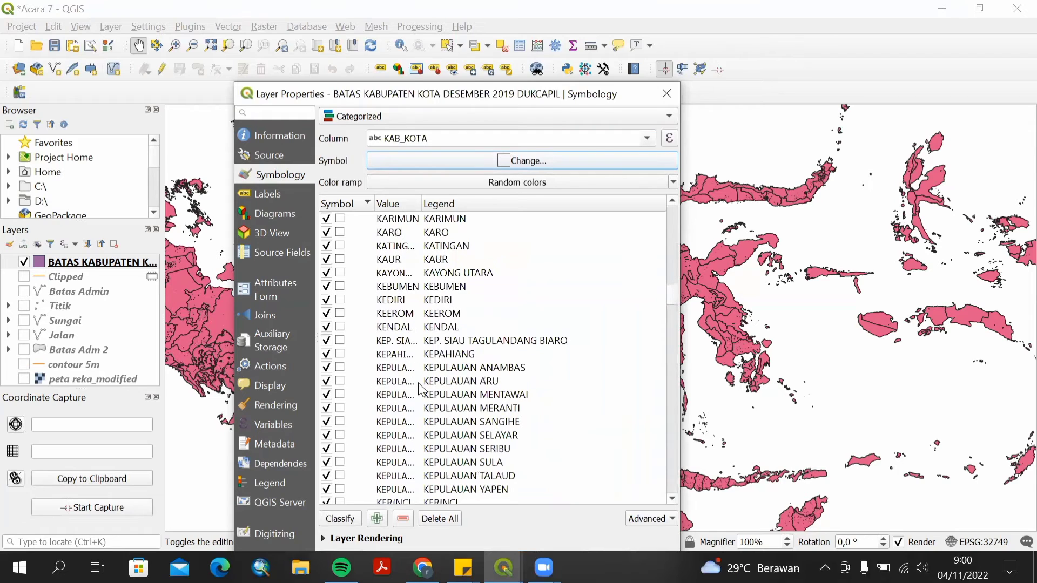
left_click(340, 299)
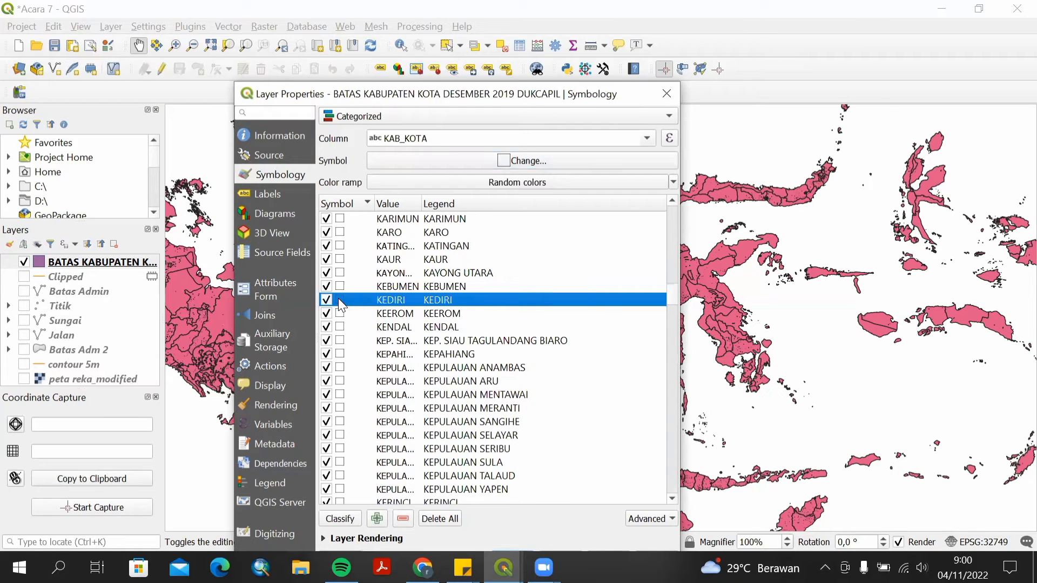
double_click(339, 300)
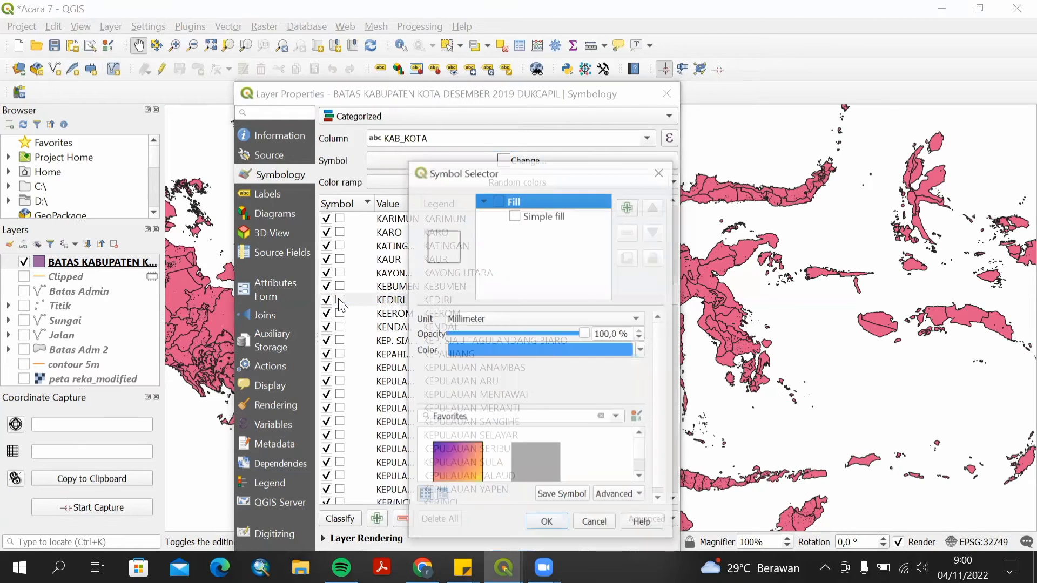
left_click(522, 216)
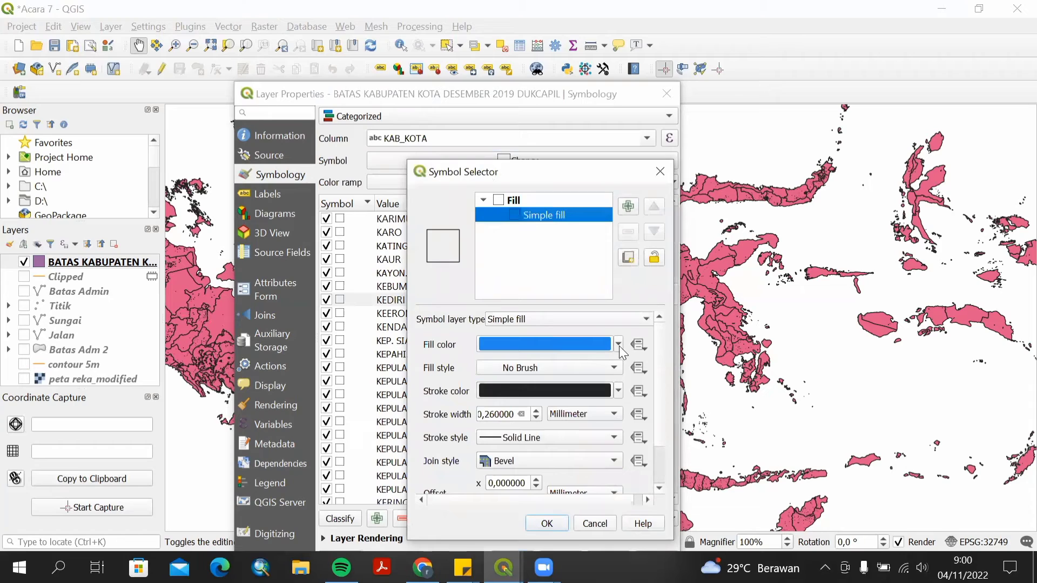
left_click(614, 367)
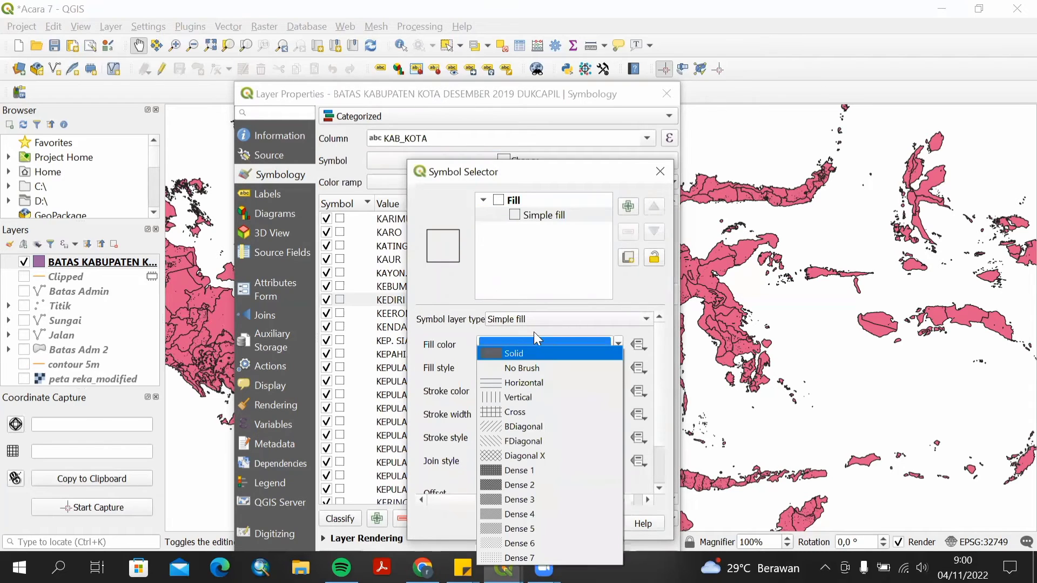
left_click(534, 351)
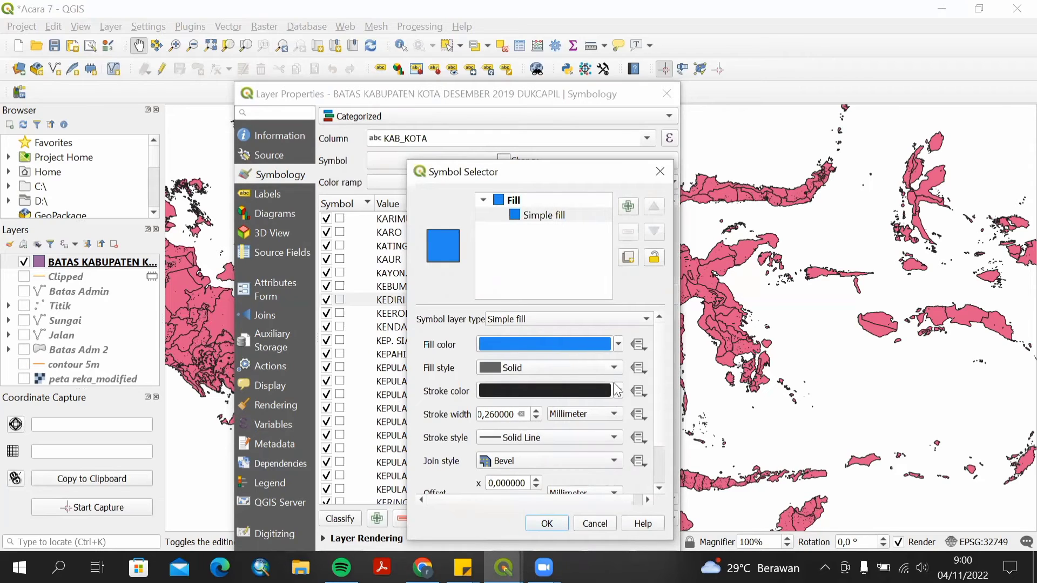
left_click(617, 346)
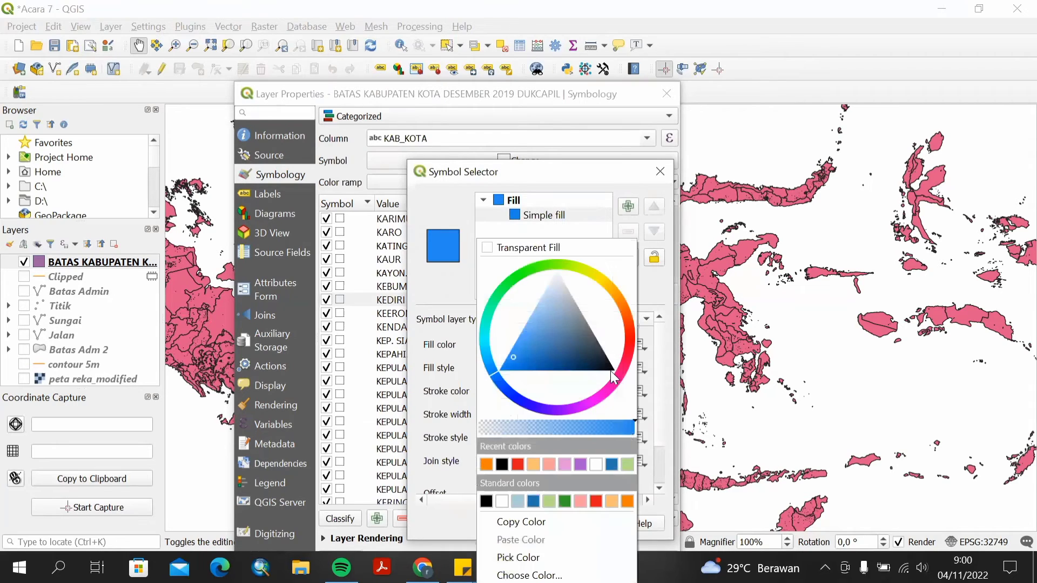
left_click(616, 373)
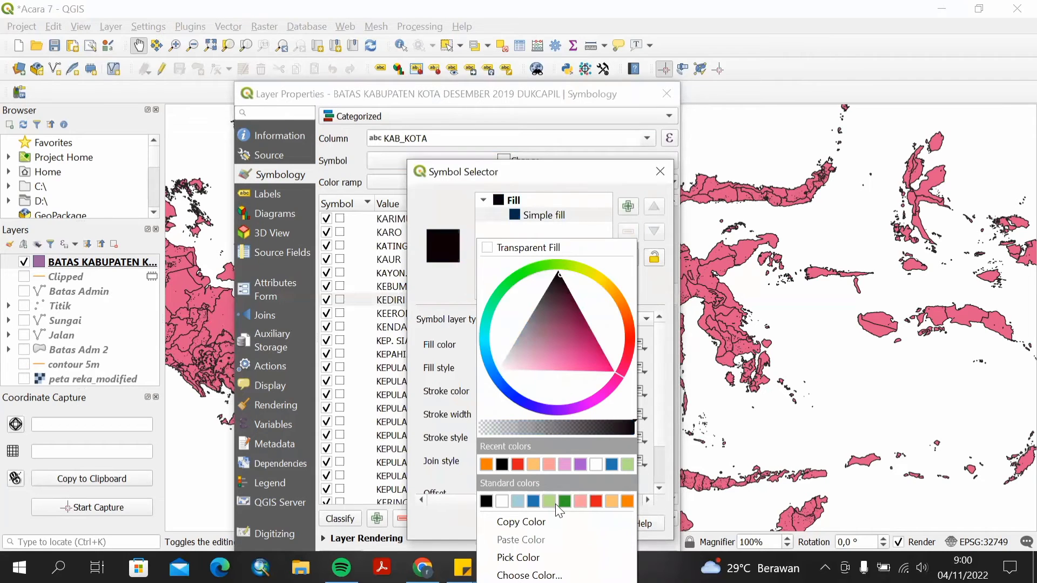
left_click(611, 502)
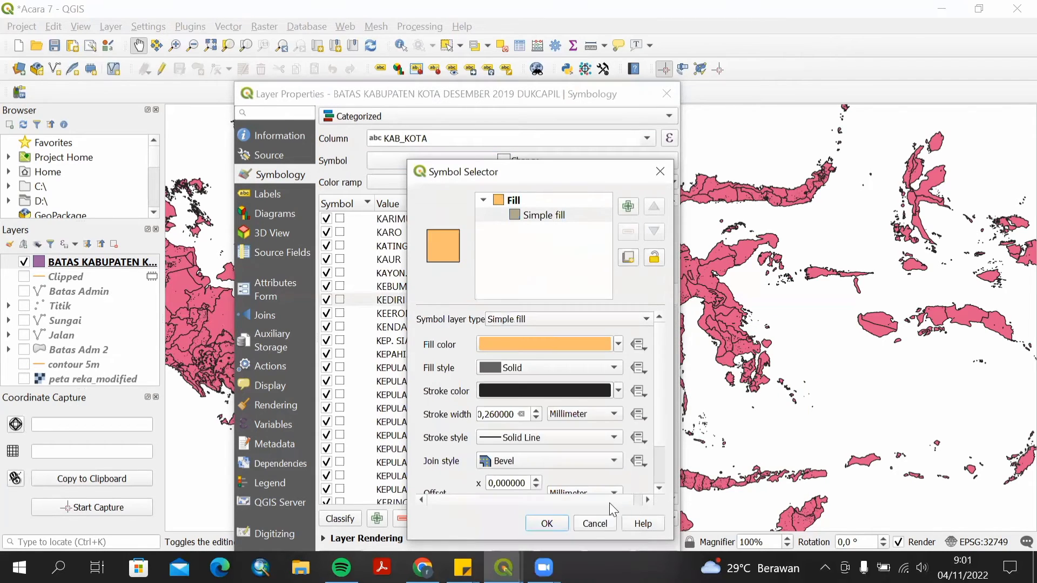
left_click(544, 522)
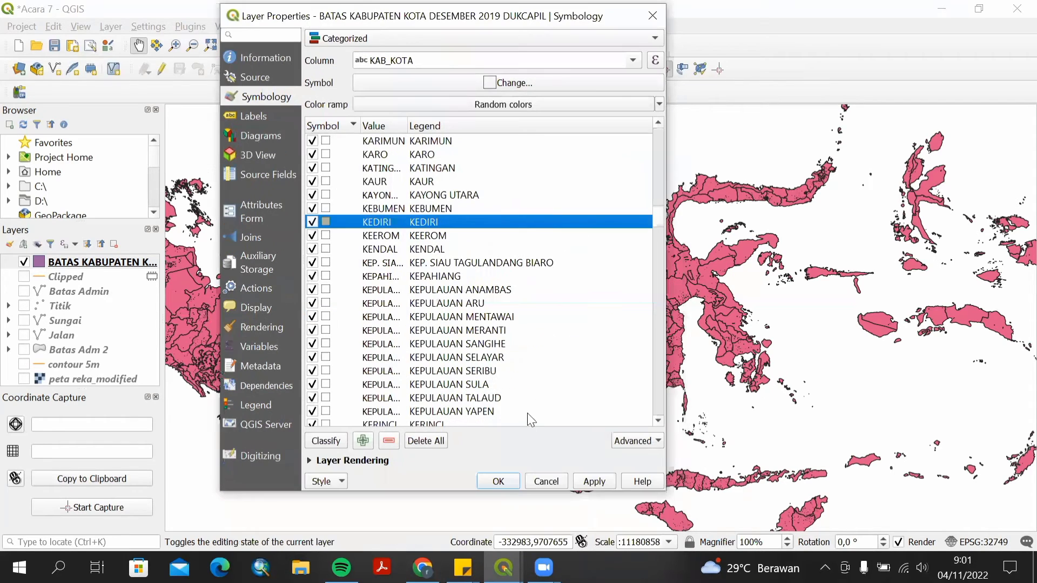
left_click(586, 481)
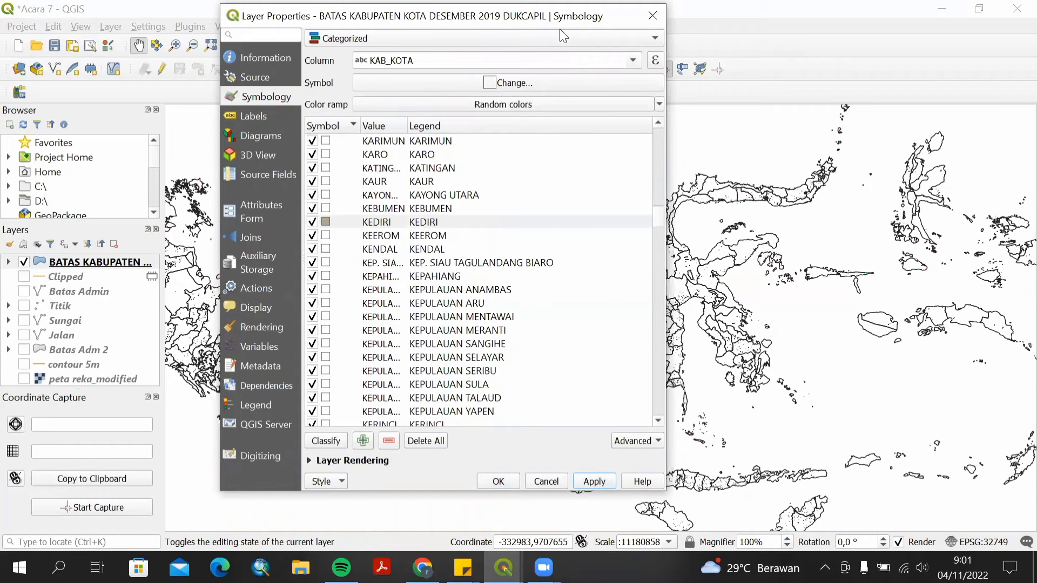
left_click(494, 480)
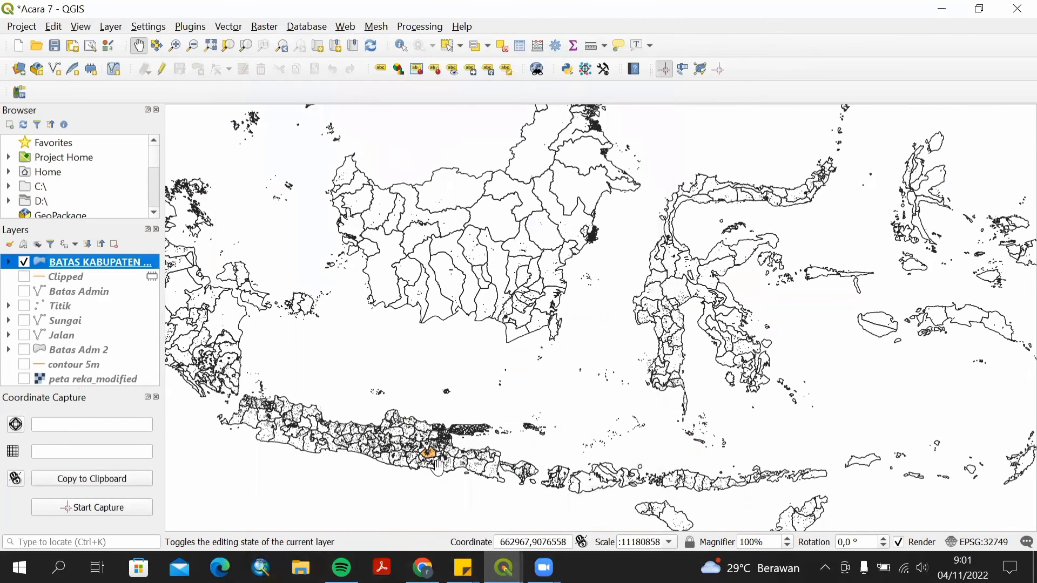
Zoom and pan the map to centre on the highlighted Kediri regency.
scroll(438, 467, "up", 1)
scroll(439, 467, "up", 3)
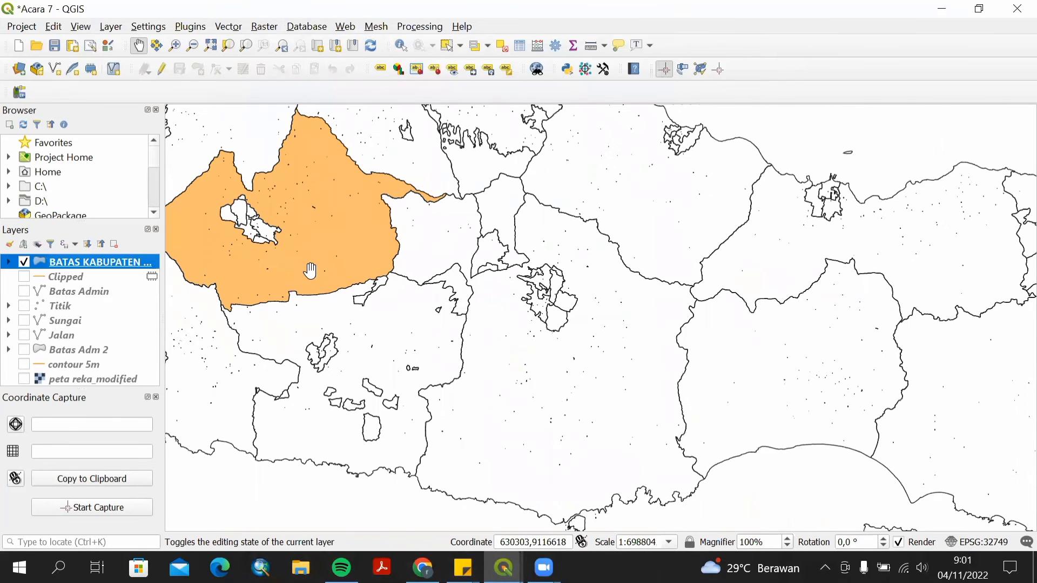
left_click_drag(313, 273, 330, 285)
left_click_drag(478, 407, 486, 413)
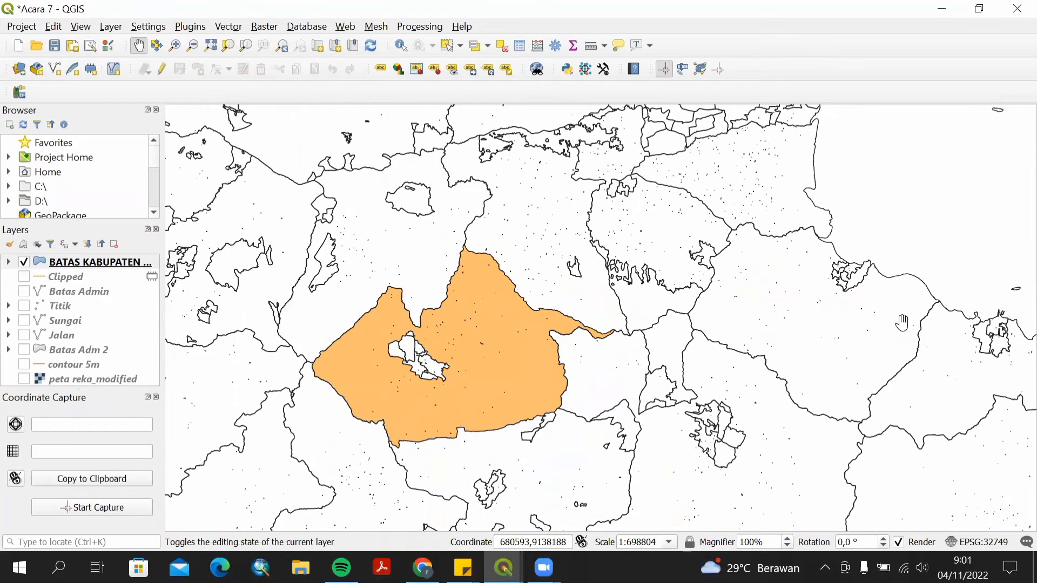
Open the regency layer's properties and turn on Single labels labelled with the KAB_KOTA field.
left_click(84, 264)
right_click(85, 265)
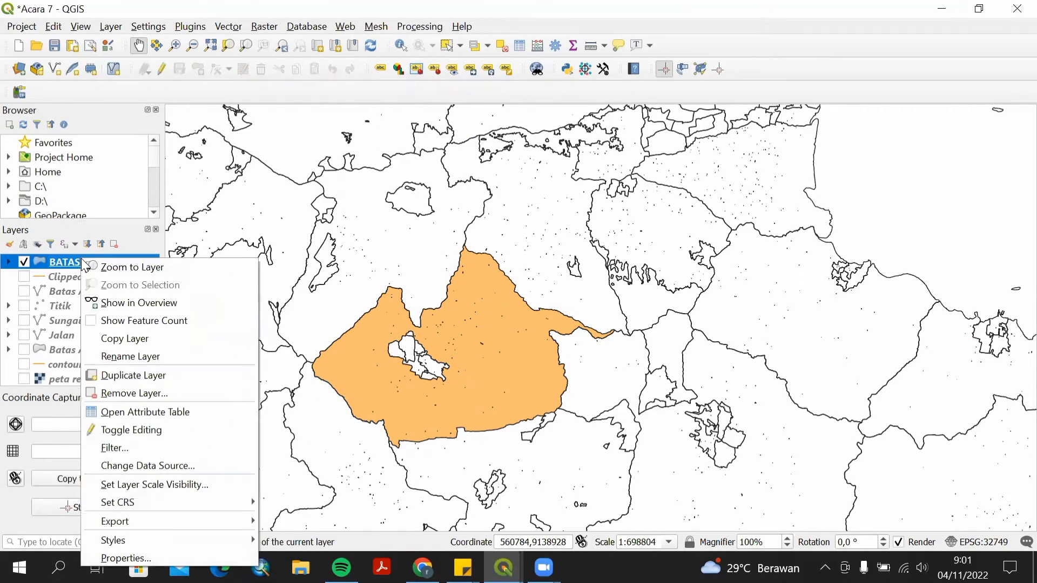
left_click(126, 552)
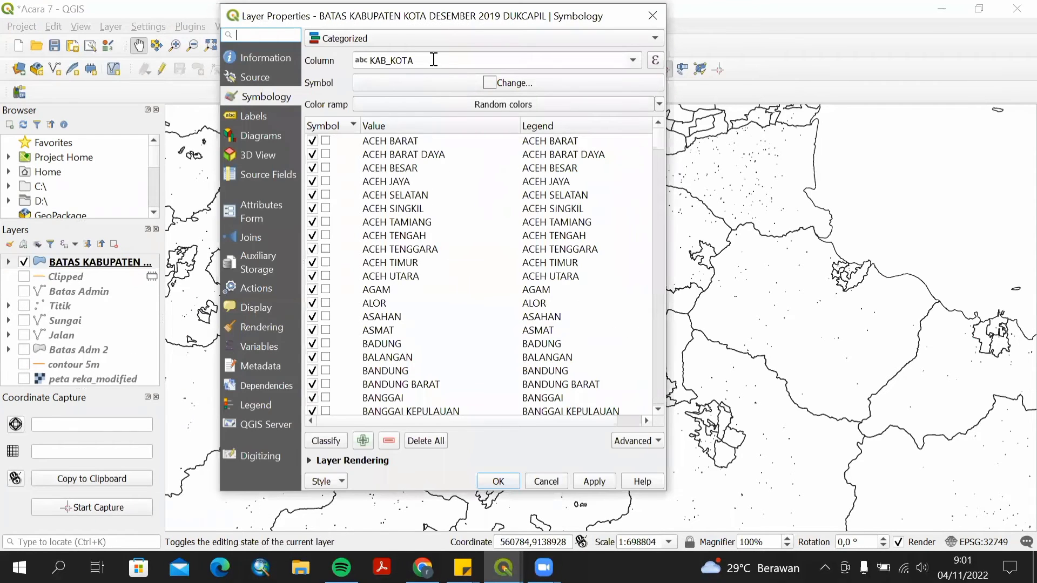
left_click(263, 118)
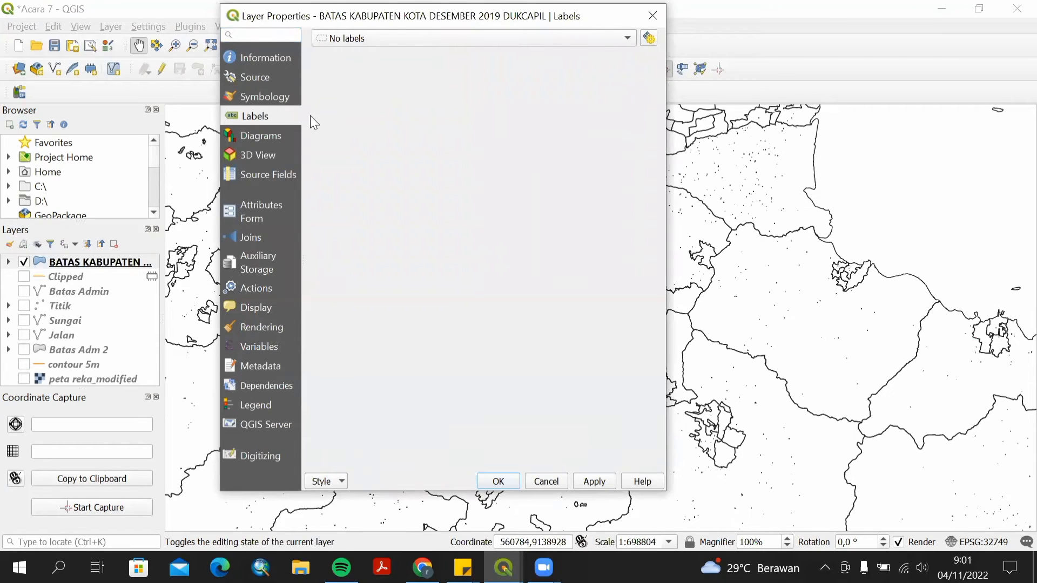
left_click(445, 38)
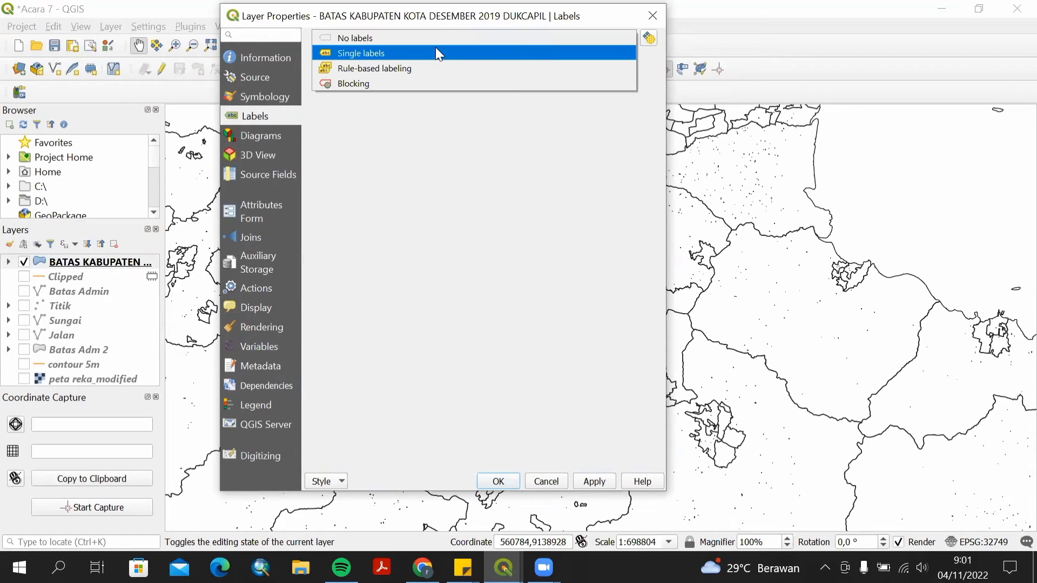
left_click(435, 47)
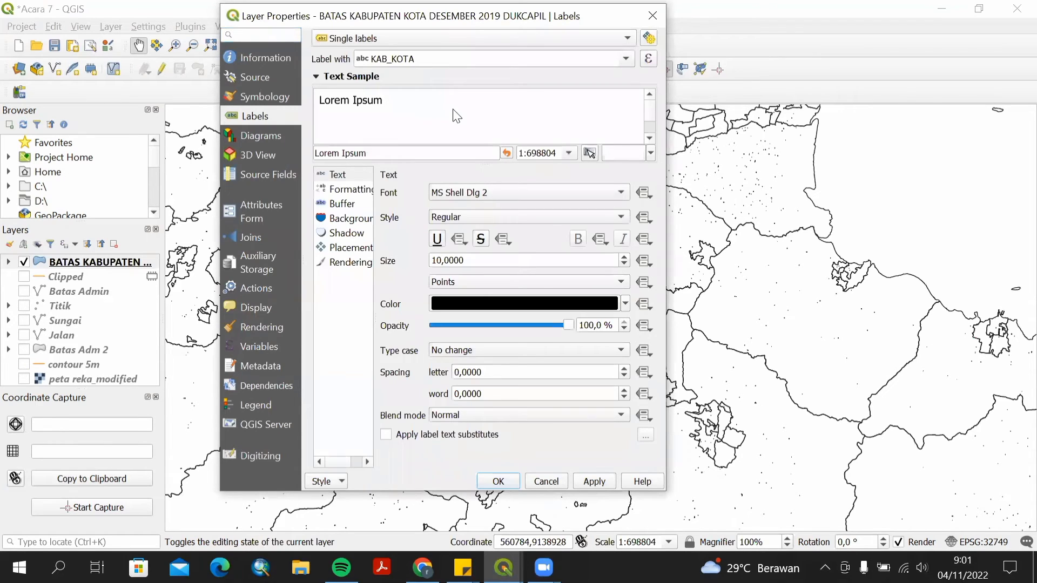
Set the label font to Times New Roman.
left_click(489, 195)
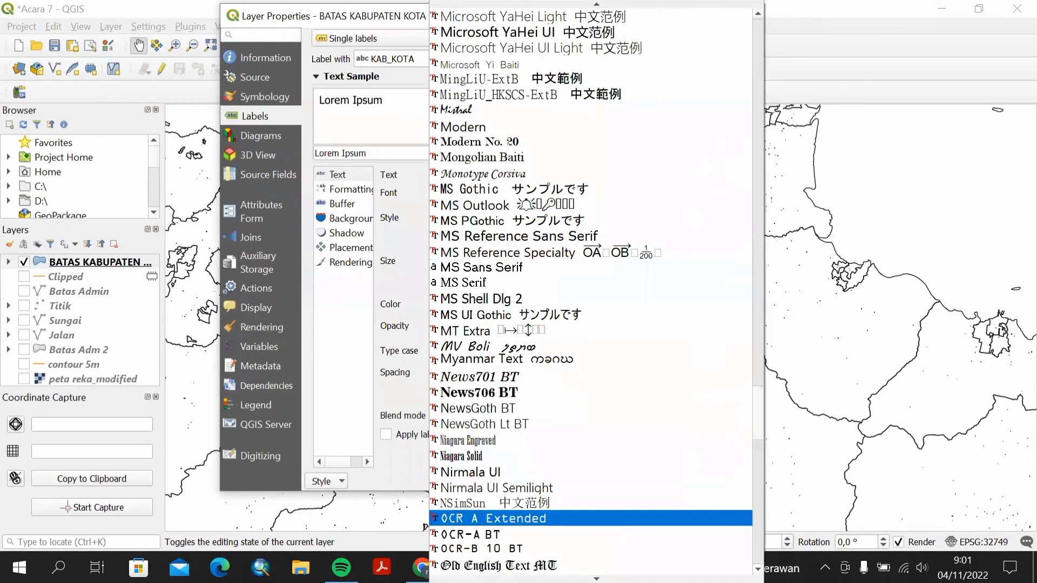
scroll(487, 532, "down", 2)
scroll(488, 533, "down", 13)
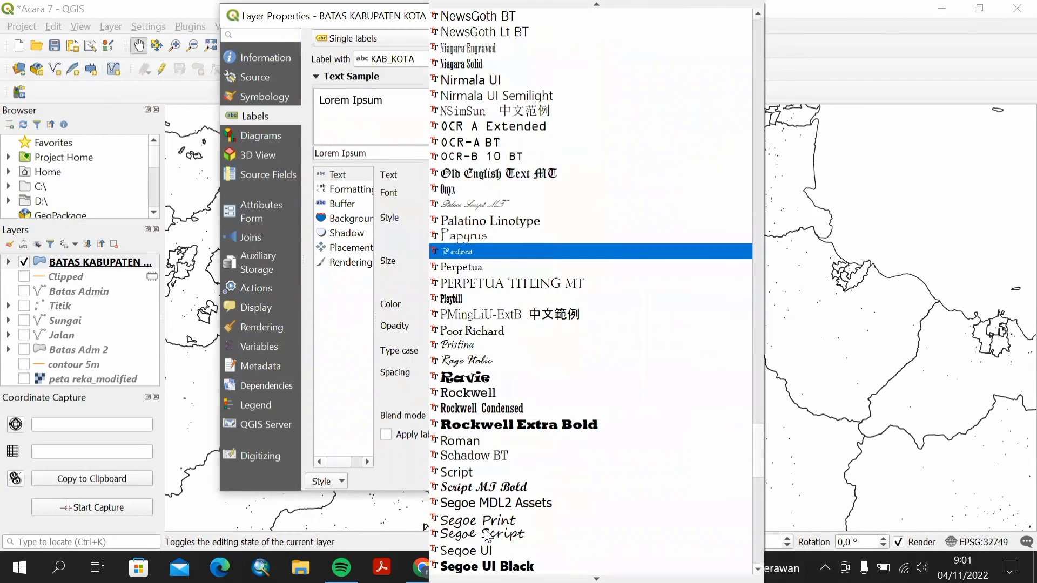
scroll(488, 535, "down", 8)
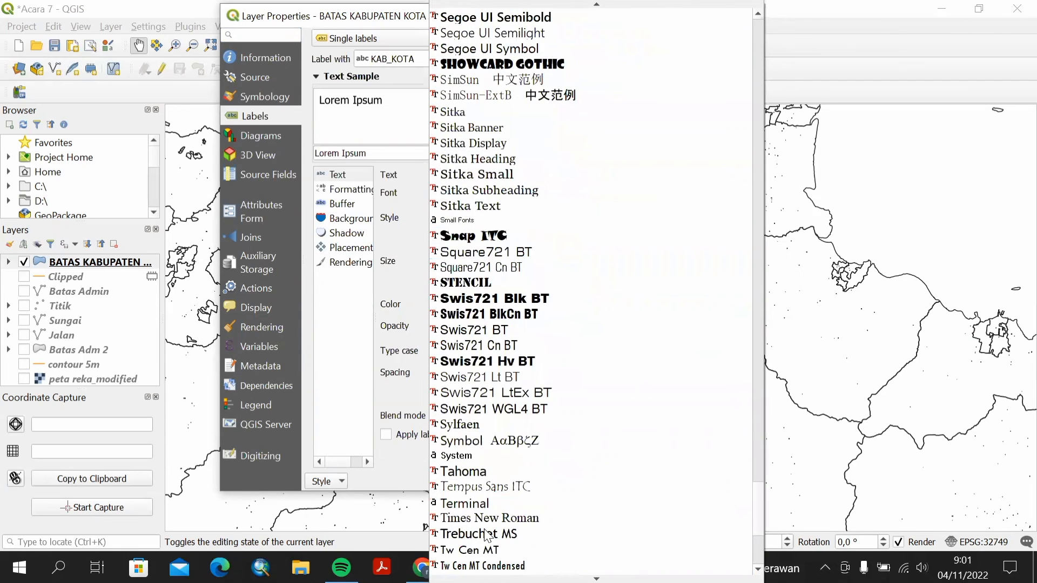
left_click(478, 424)
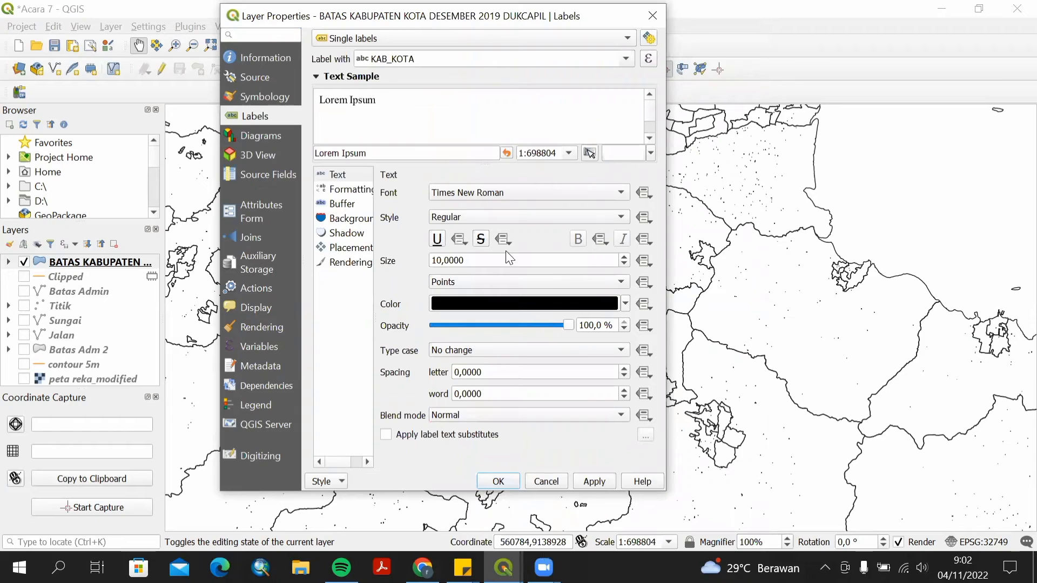
Reduce the label text size to 6 points.
left_click(461, 264)
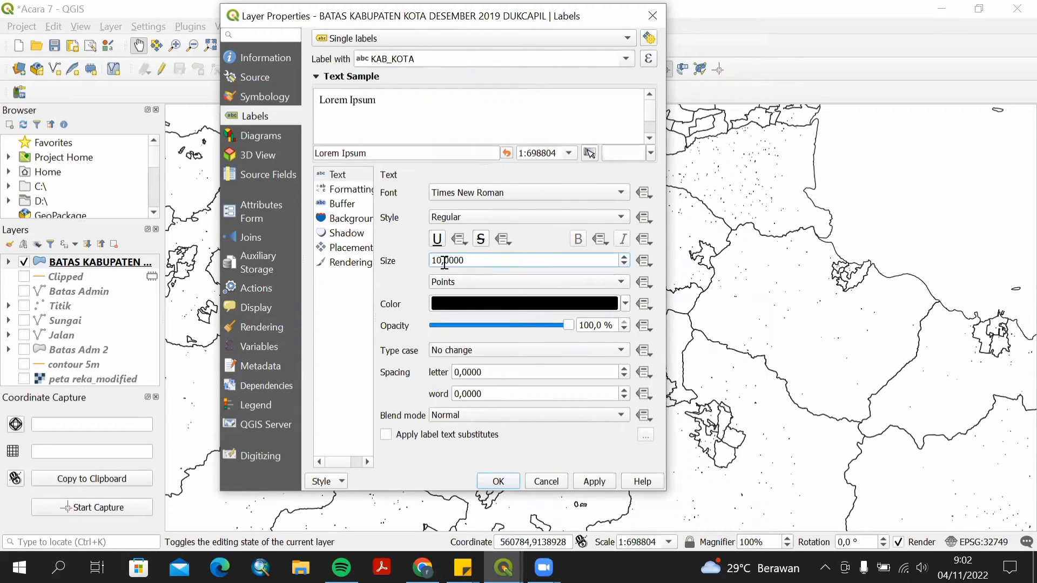
left_click(624, 266)
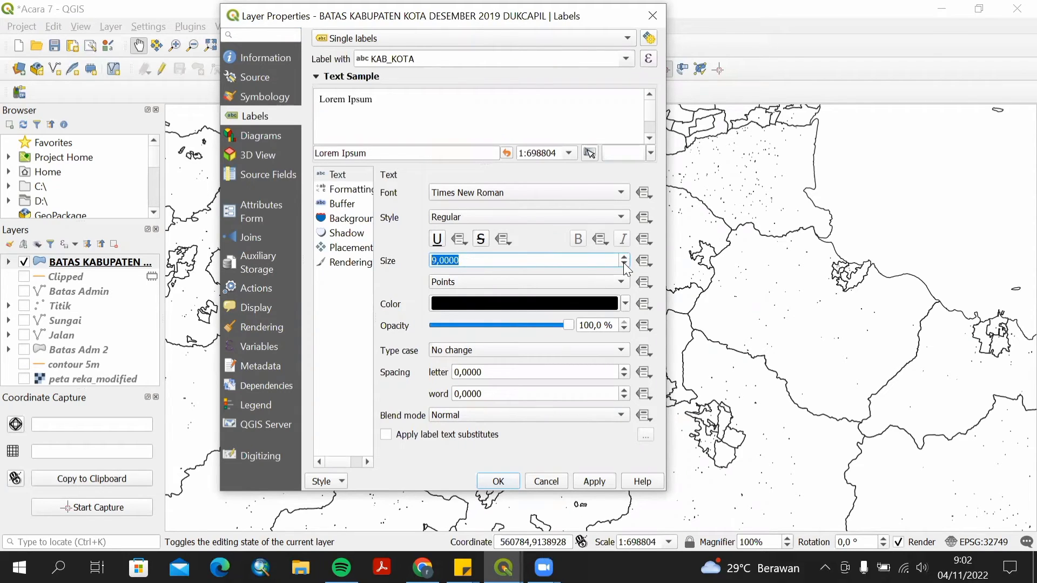
left_click(625, 265)
left_click(624, 265)
left_click(625, 265)
left_click(600, 258)
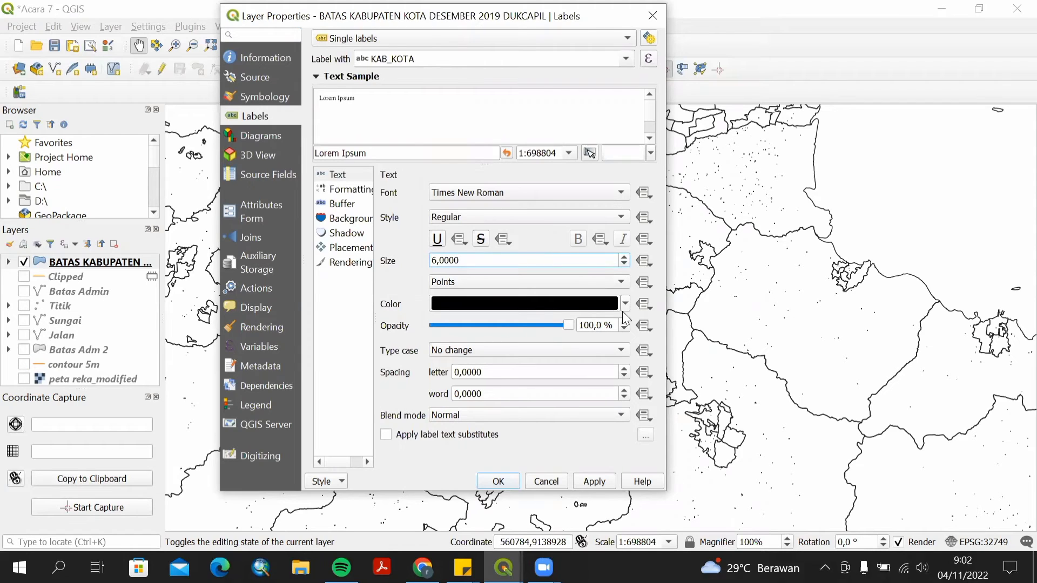
mouse_move(627, 307)
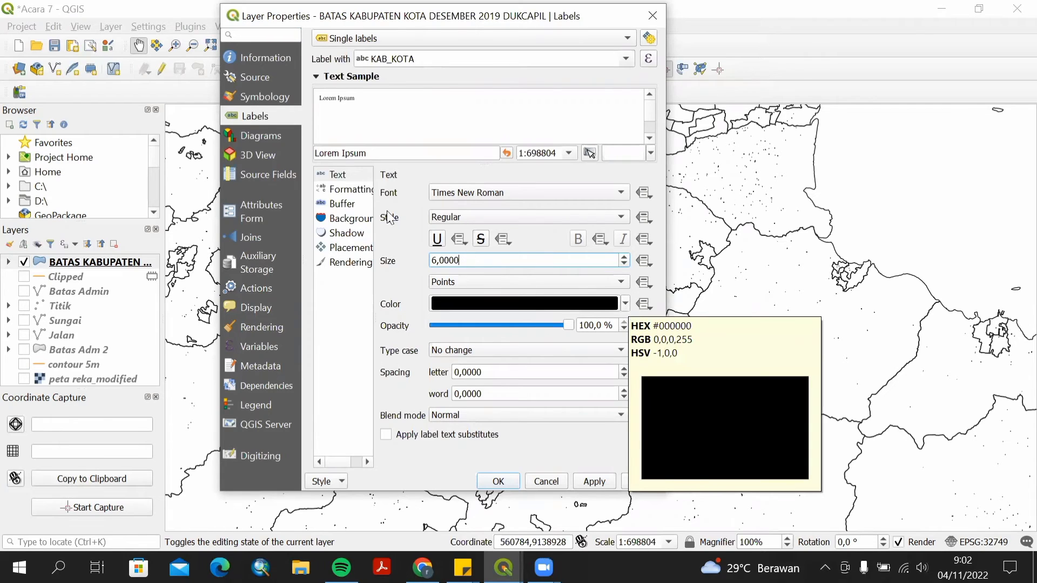
Enable a text buffer around the regency labels.
left_click(340, 193)
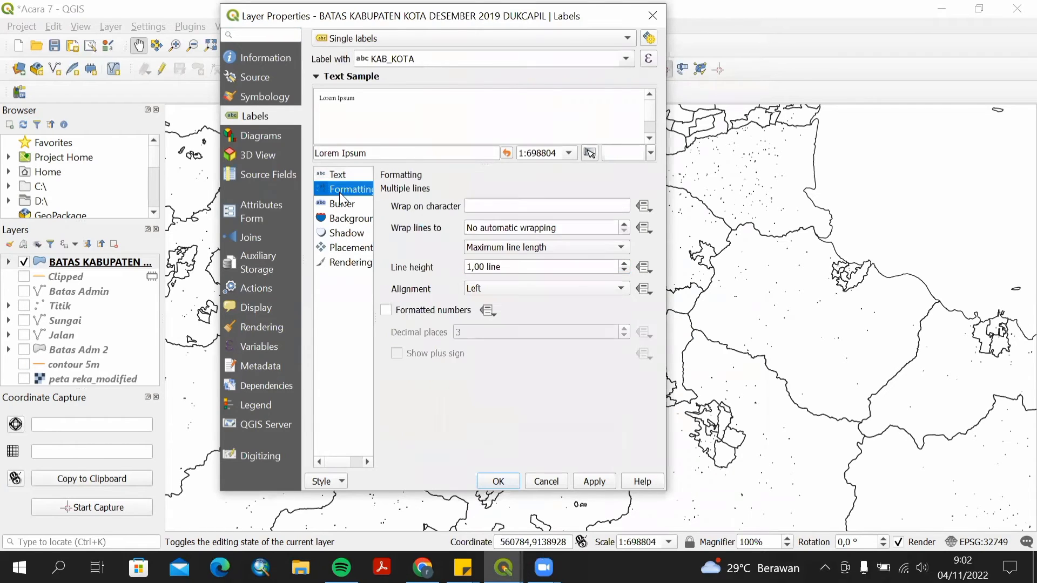
left_click(492, 207)
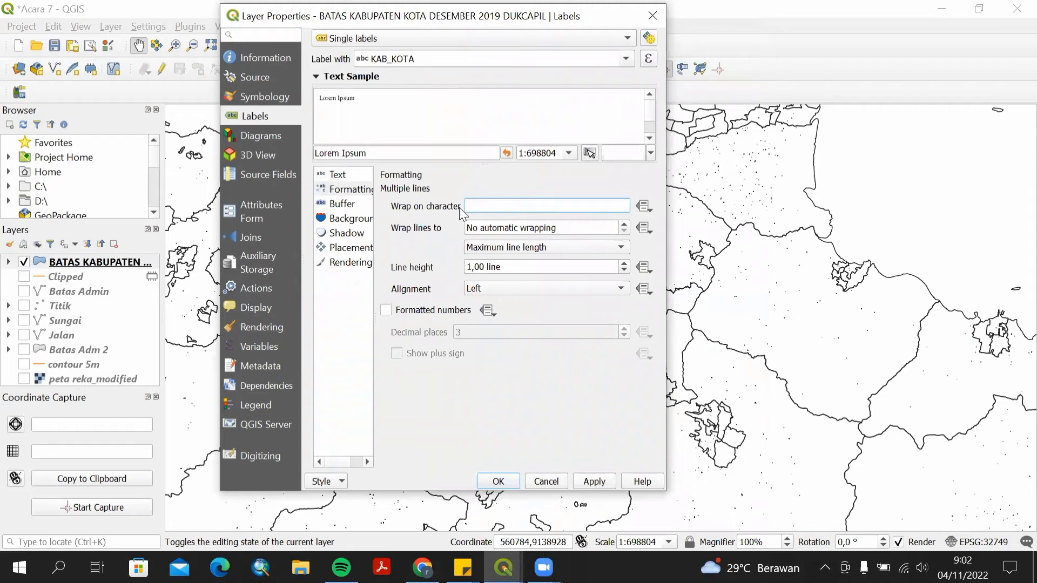
left_click(360, 206)
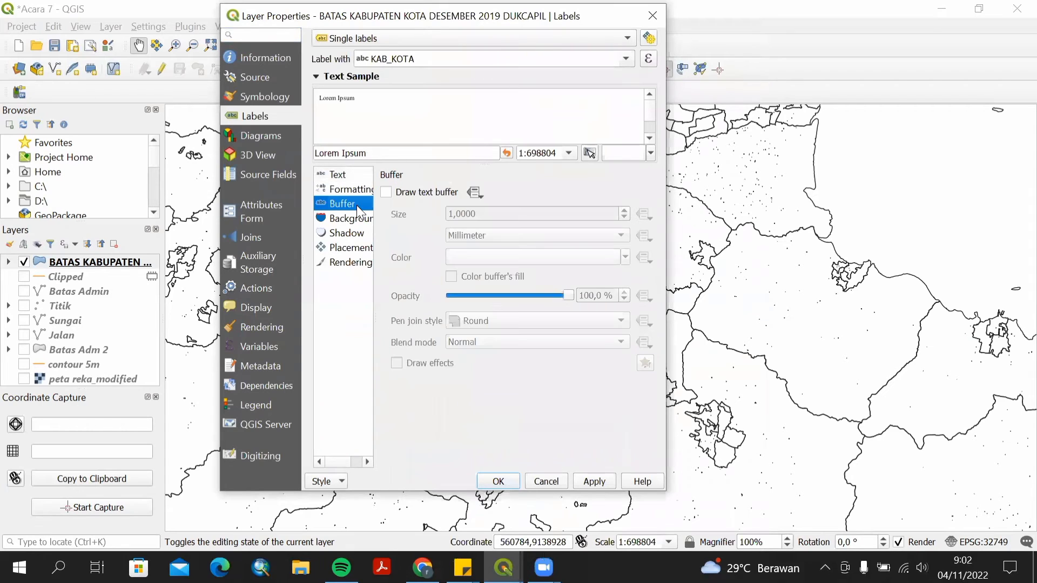
left_click(386, 192)
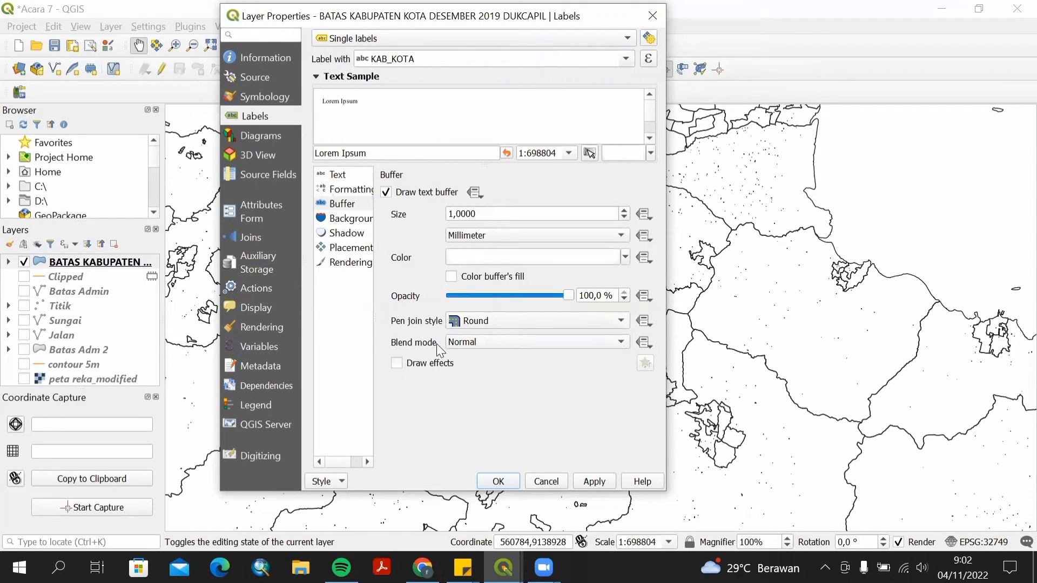
Turn on a label background, set placement to Offset from centroid, and confirm the label settings.
left_click(340, 219)
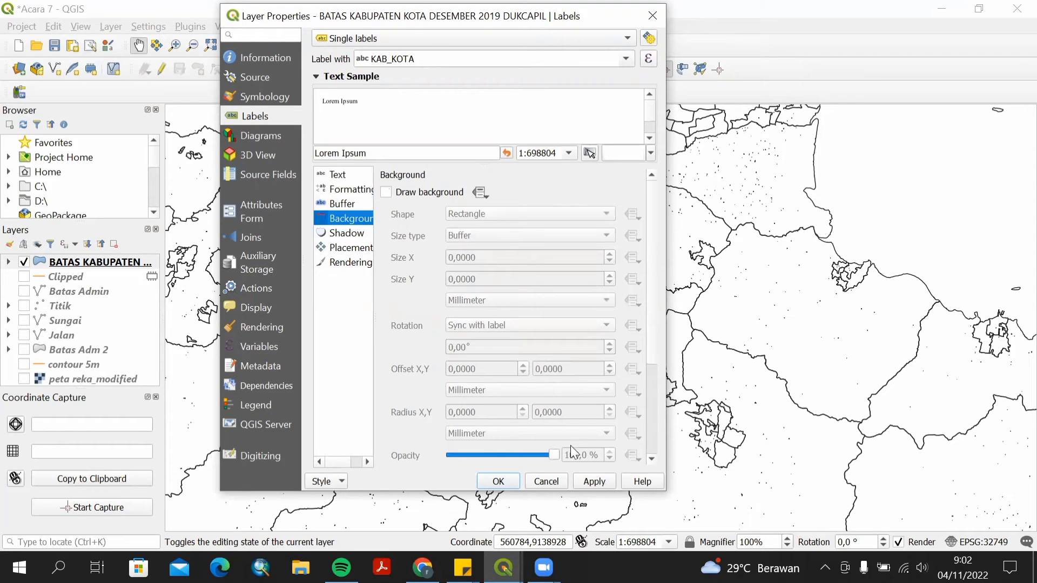
left_click(387, 194)
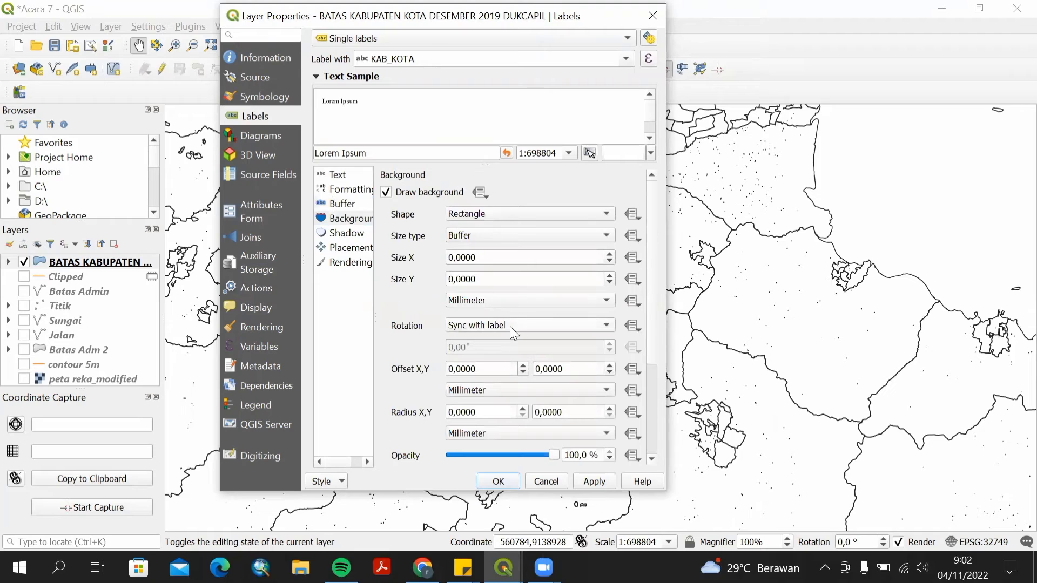
left_click(335, 251)
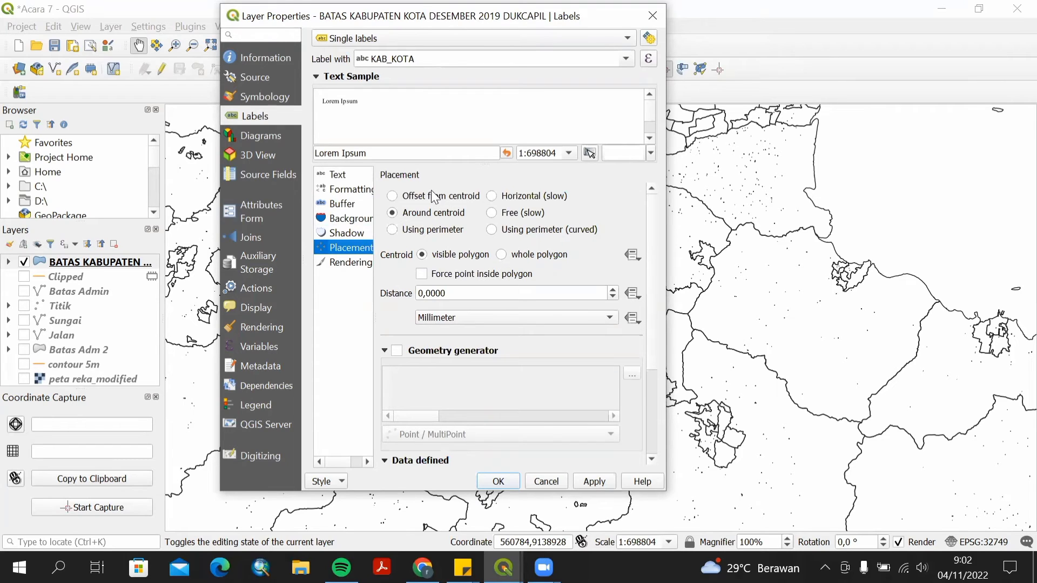
left_click(393, 197)
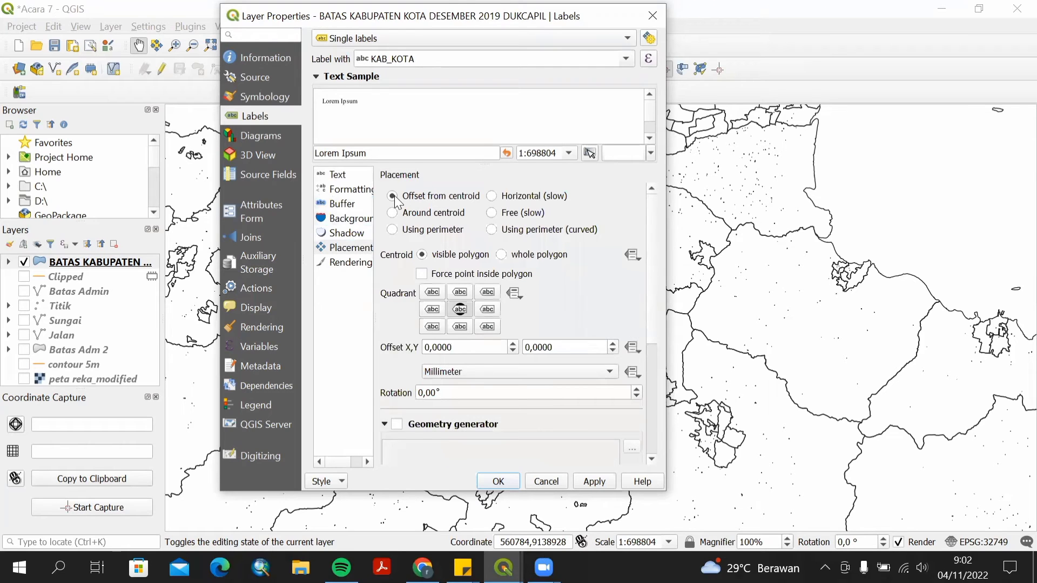
left_click(499, 481)
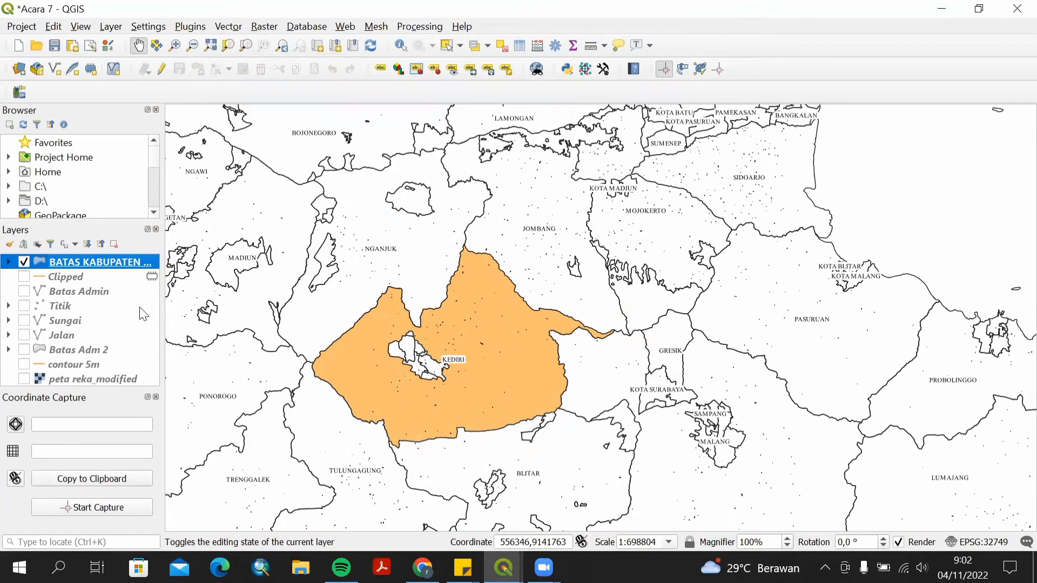
Pan the main map canvas so Kediri regency sits near the centre of the view.
right_click(116, 263)
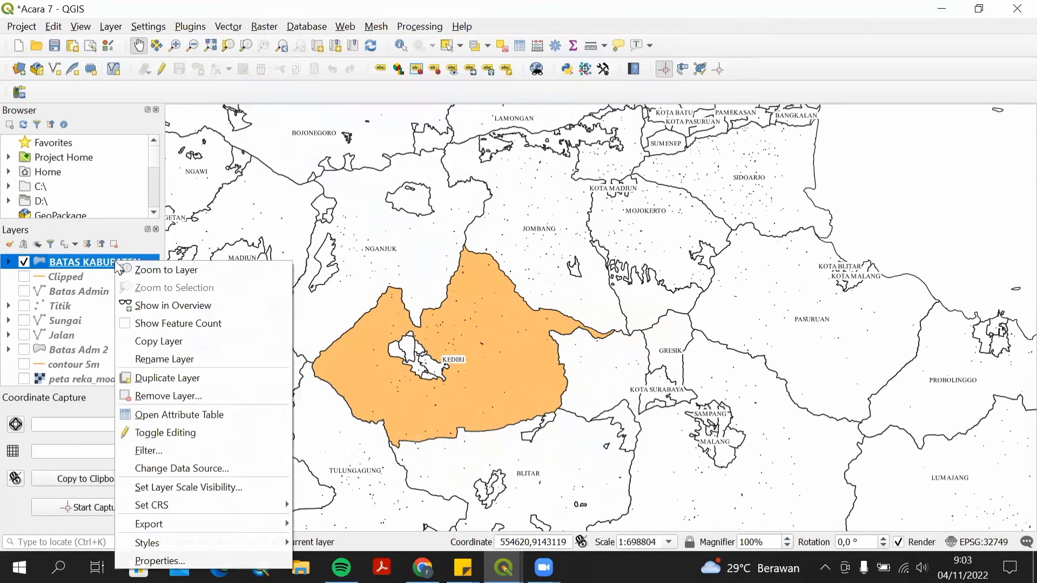
left_click(402, 302)
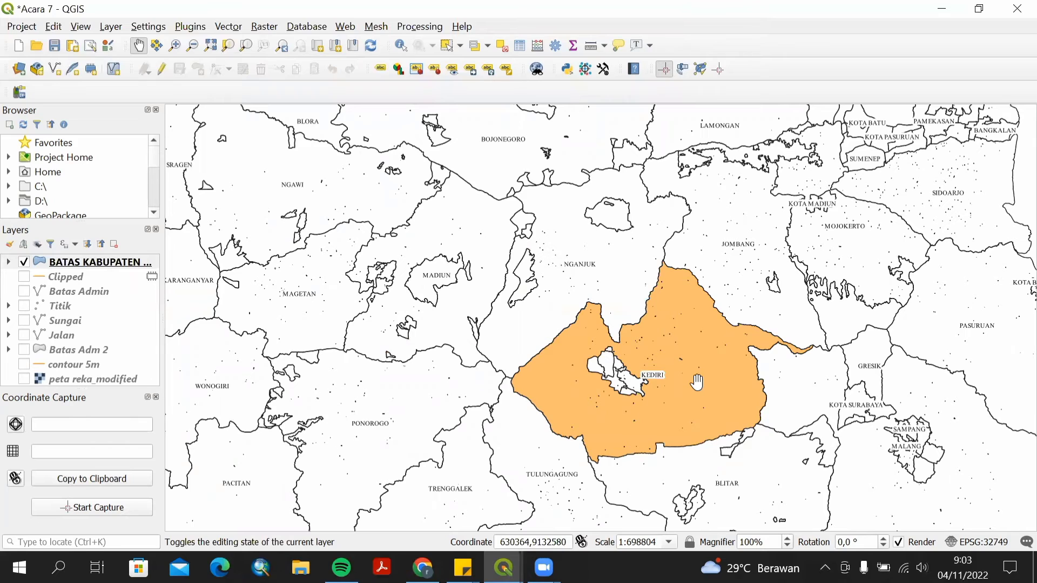
left_click_drag(697, 382, 577, 352)
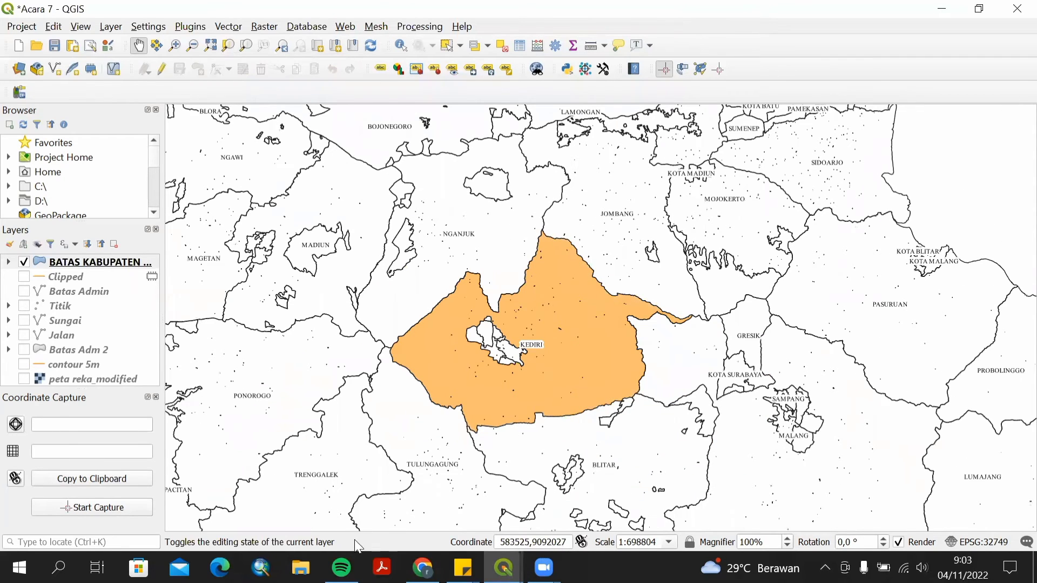
Switch to the Layout Kediri window and add a new map item inside the INSET box, resizing it to fit.
mouse_move(504, 567)
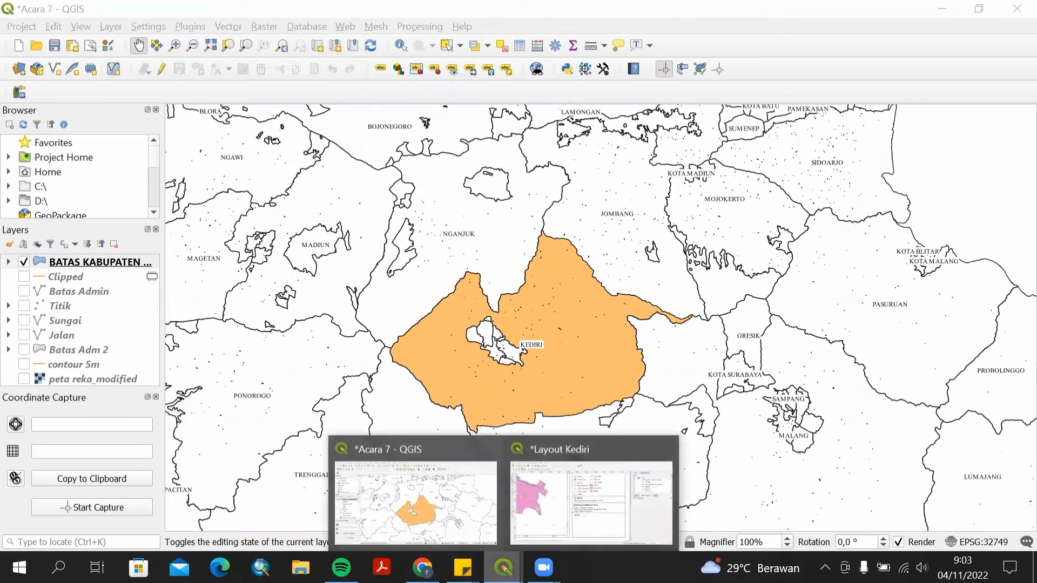
left_click(553, 502)
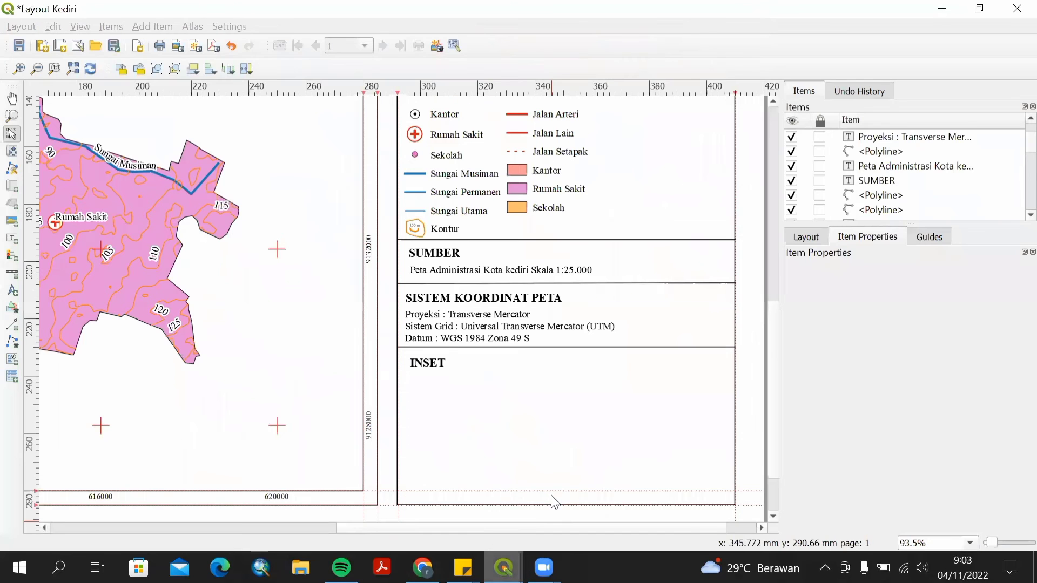
left_click(13, 186)
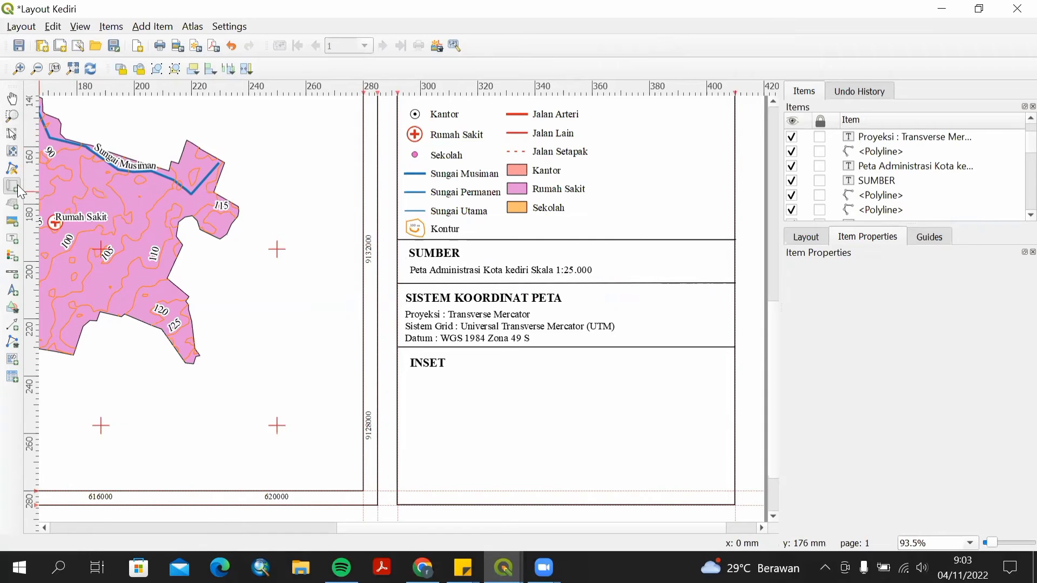
left_click_drag(474, 374, 681, 459)
left_click_drag(682, 459, 669, 460)
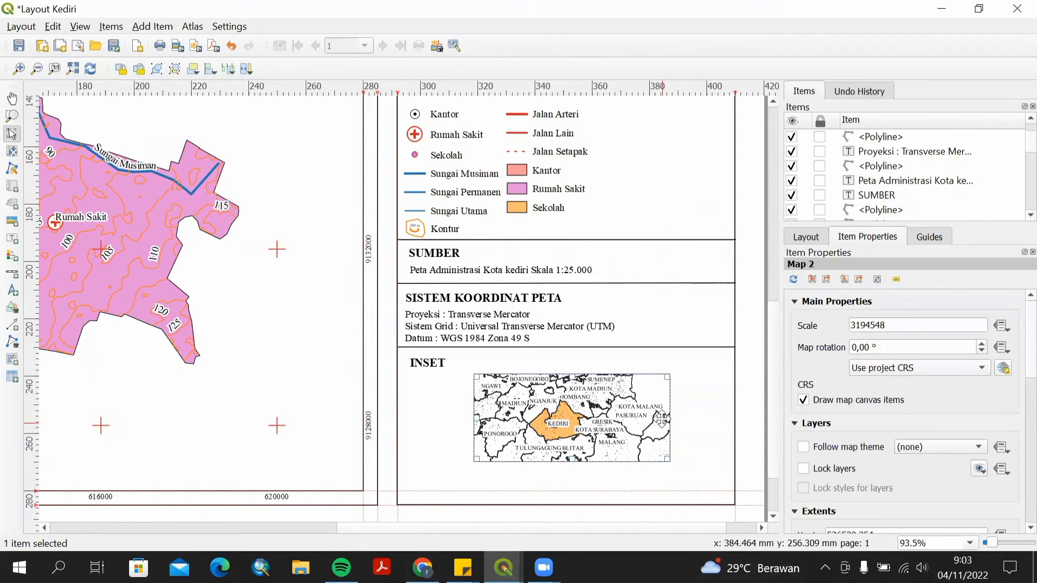
left_click_drag(668, 416, 585, 425)
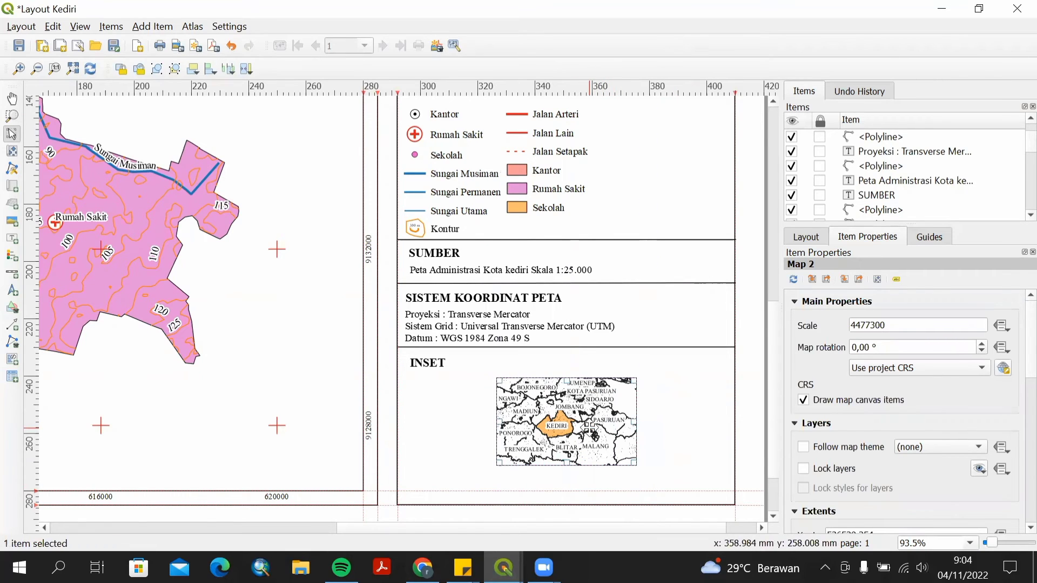
Set the inset map's scale to 2500000.
right_click(534, 423)
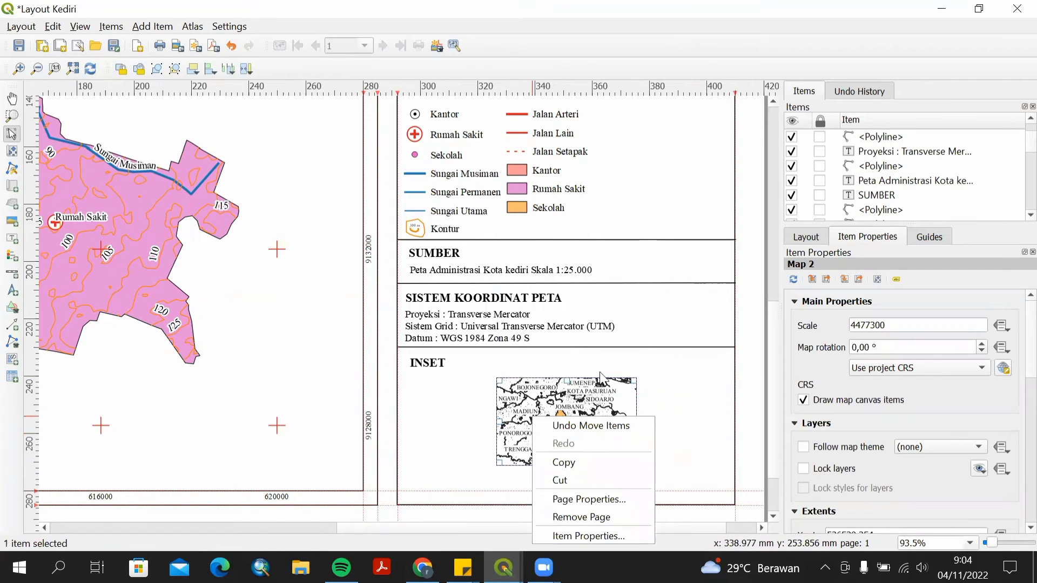
left_click(582, 398)
right_click(583, 397)
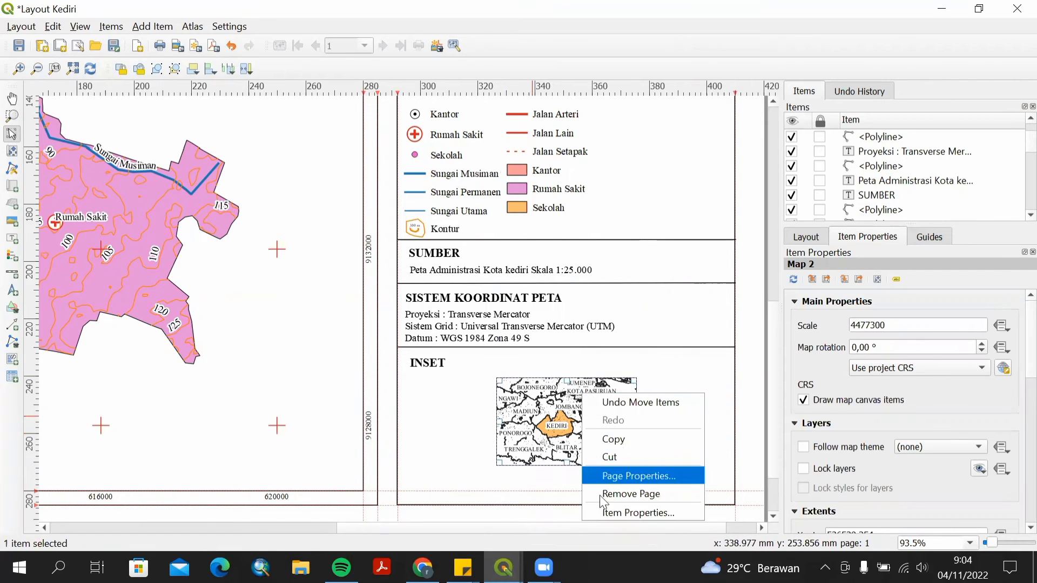
left_click(605, 510)
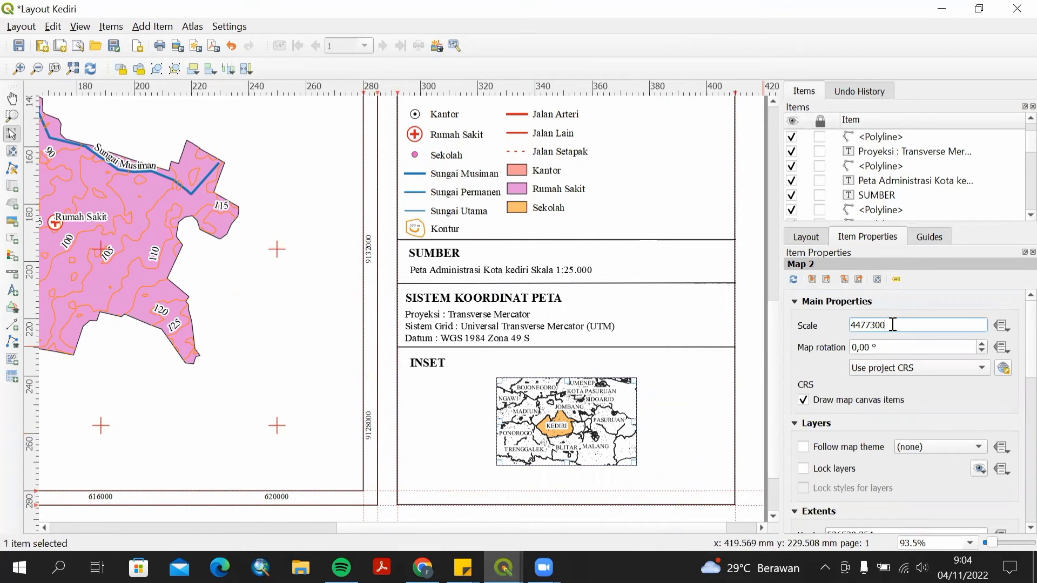
left_click_drag(889, 324, 852, 328)
type("2")
type(".7")
key("BackSpace")
key("BackSpace")
key("BackSpace")
type("25000000")
key("BackSpace")
left_click(906, 311)
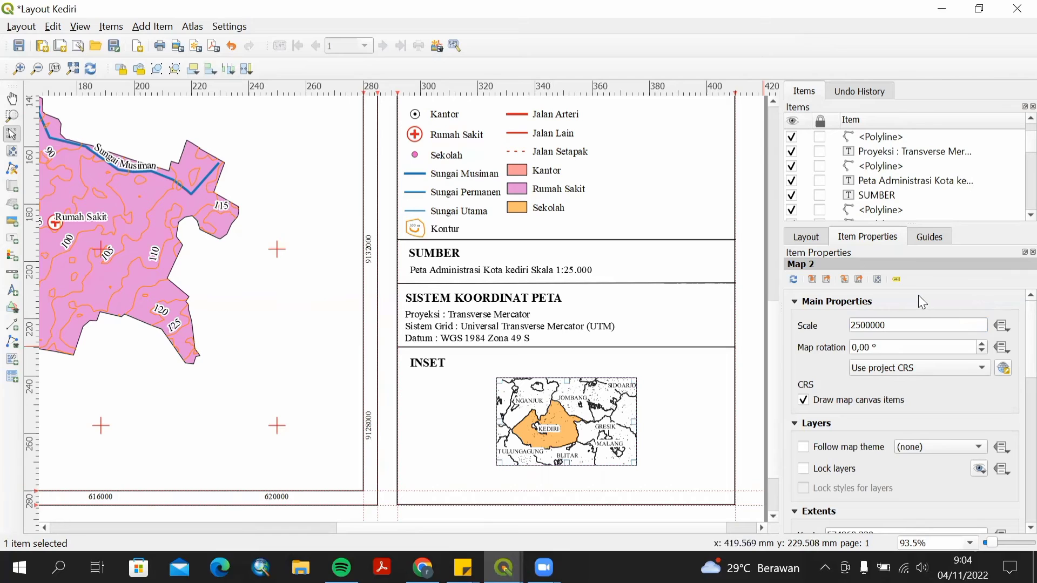
Pan the inset map's content with Move item content to centre Kediri.
scroll(918, 295, "down", 1)
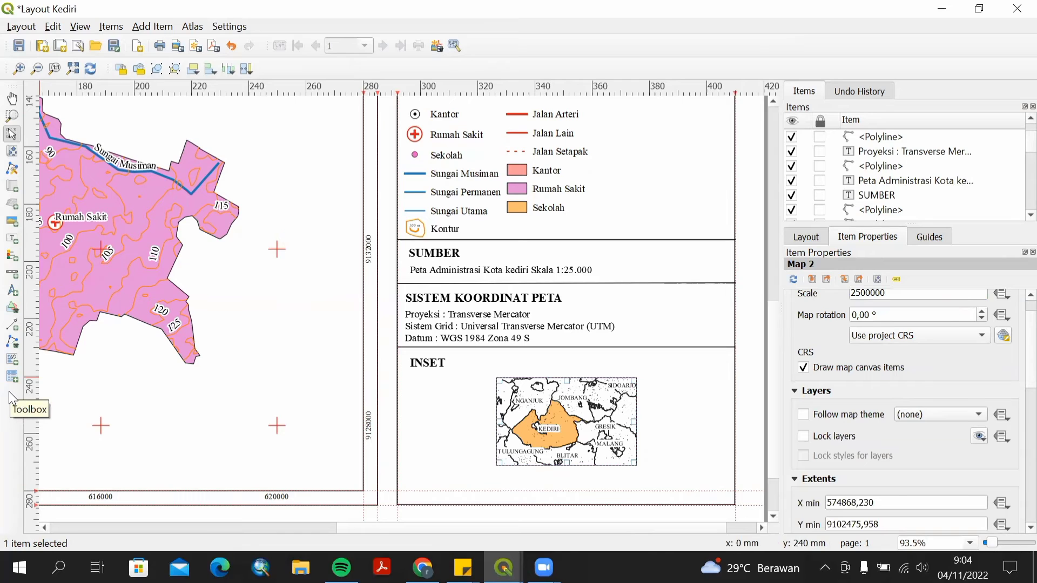
left_click(13, 154)
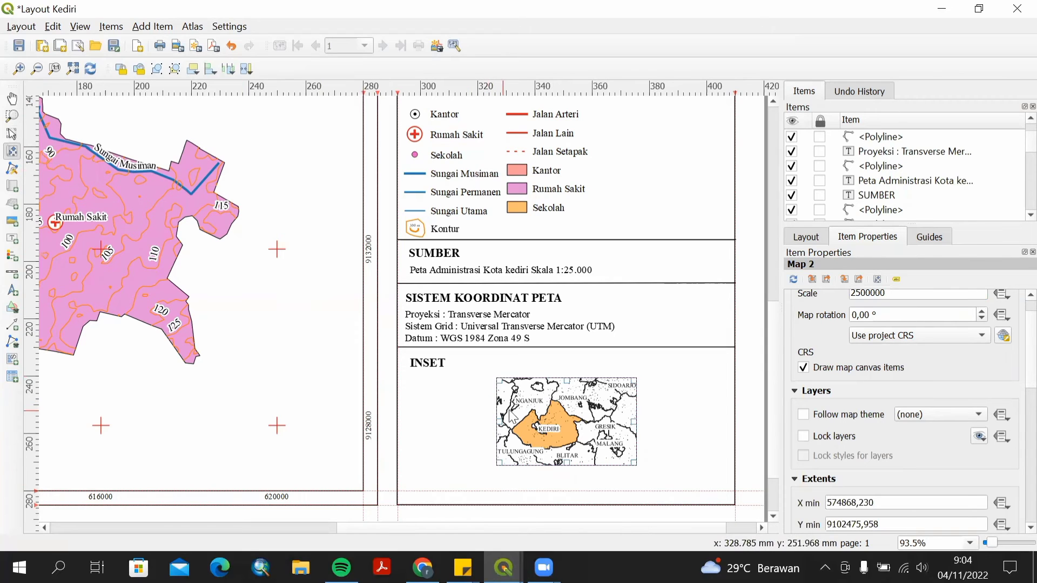
left_click_drag(510, 412, 540, 412)
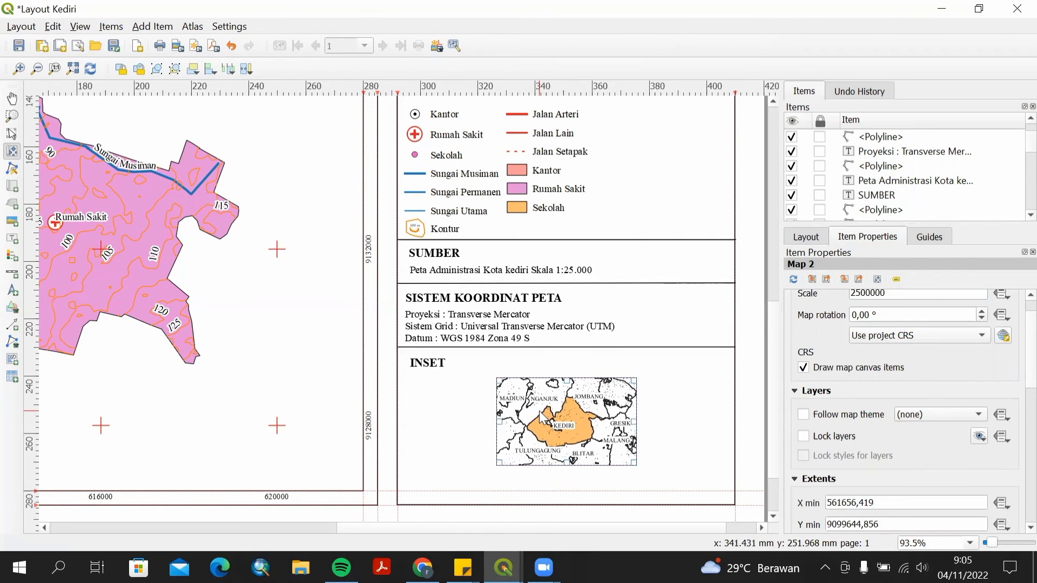
Try to set the inset map's CRS to WGS 84 / UTM zone 49N.
scroll(540, 413, "up", 1)
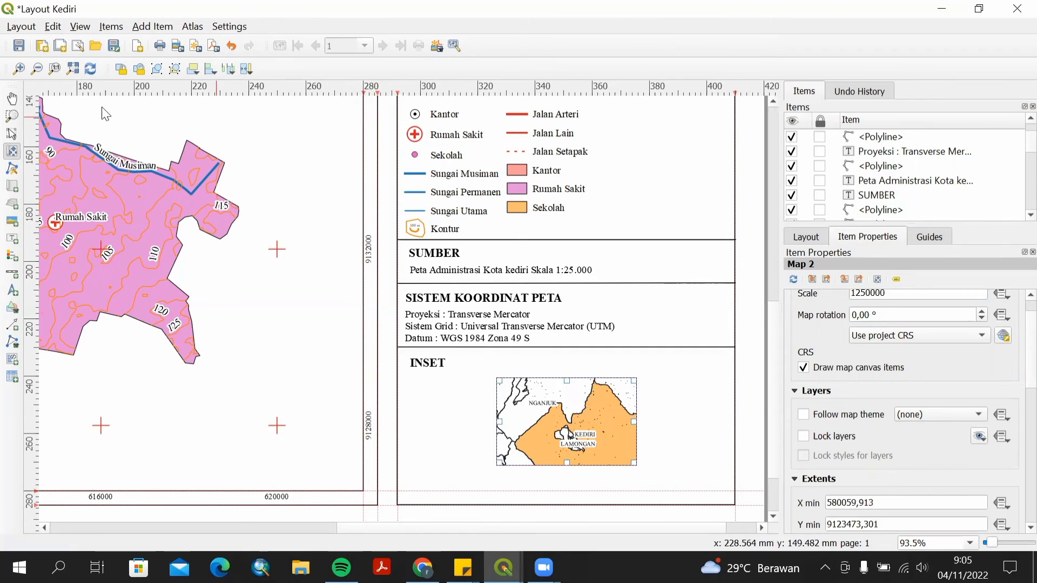
left_click(11, 136)
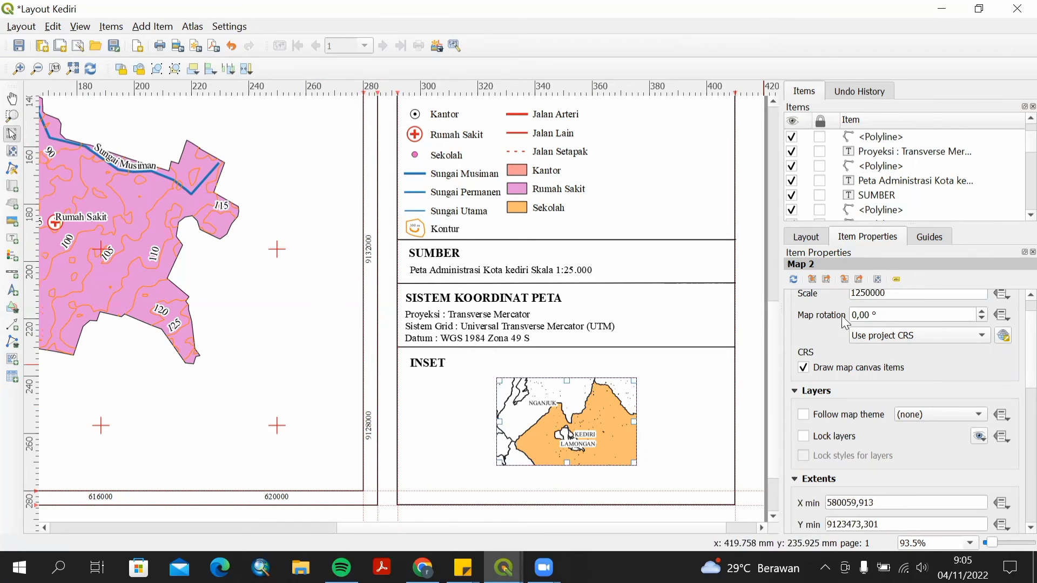
left_click(1004, 336)
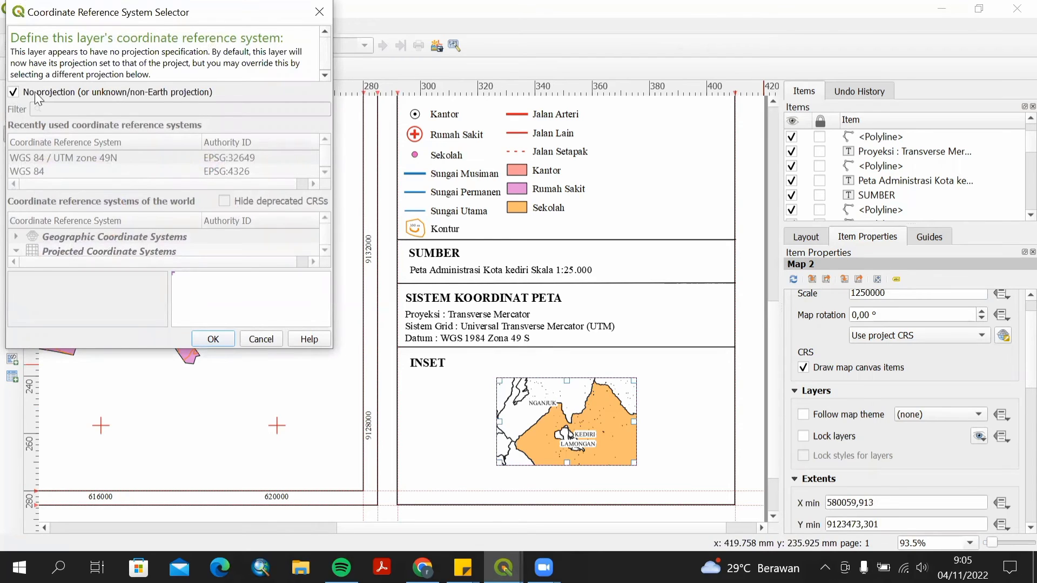
left_click(14, 93)
left_click(78, 158)
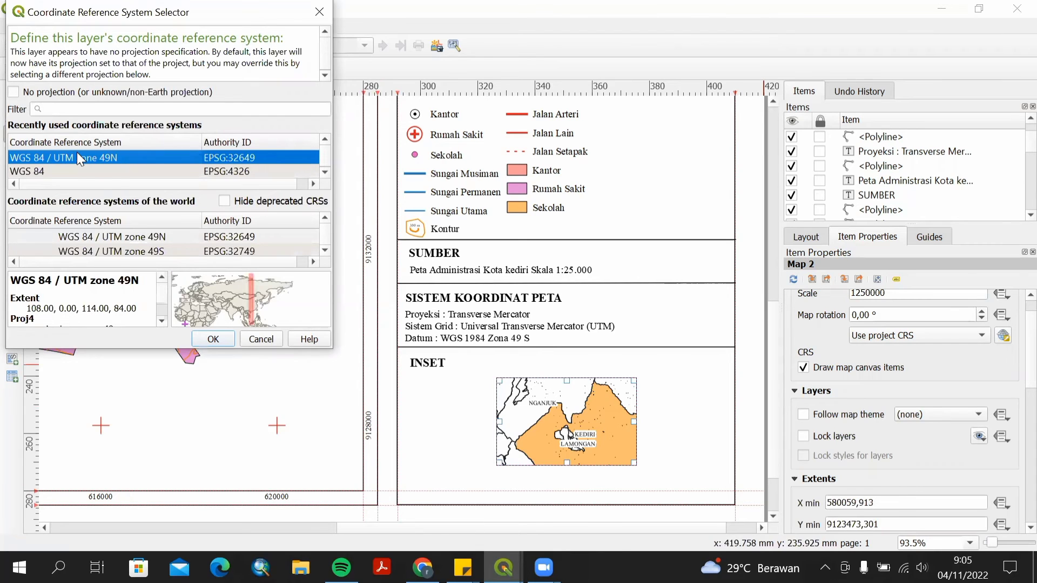
left_click(213, 339)
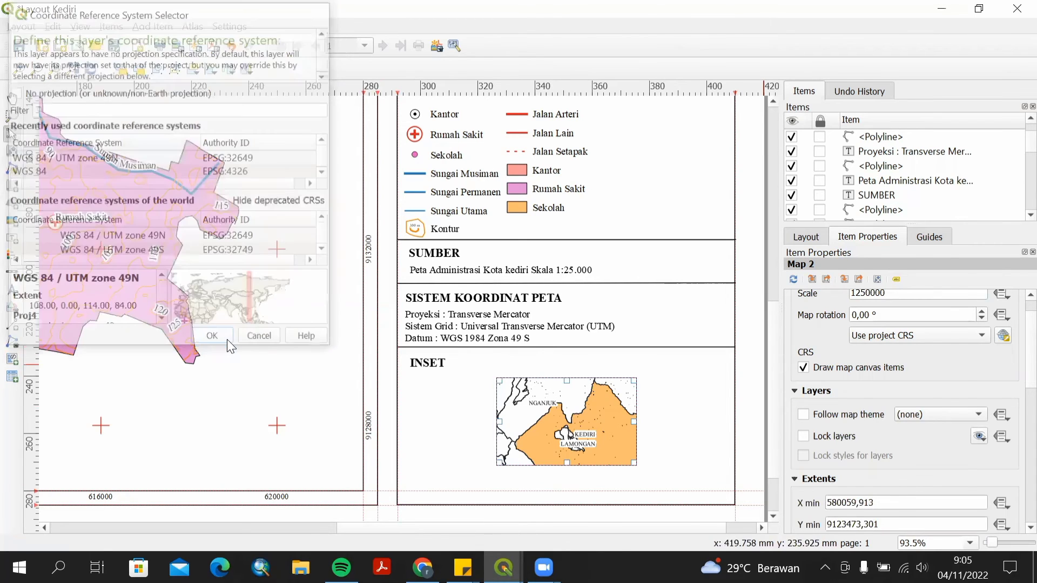
Set the inset map's CRS to the project CRS EPSG:32749 - WGS 84 / UTM zone 49S and its scale to 2500000.
left_click(983, 340)
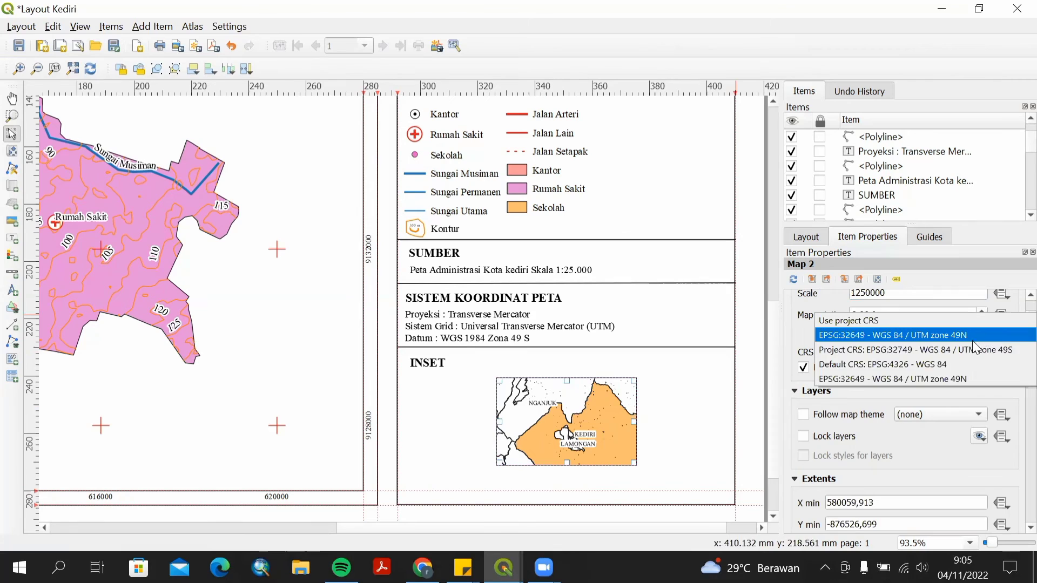
left_click(964, 349)
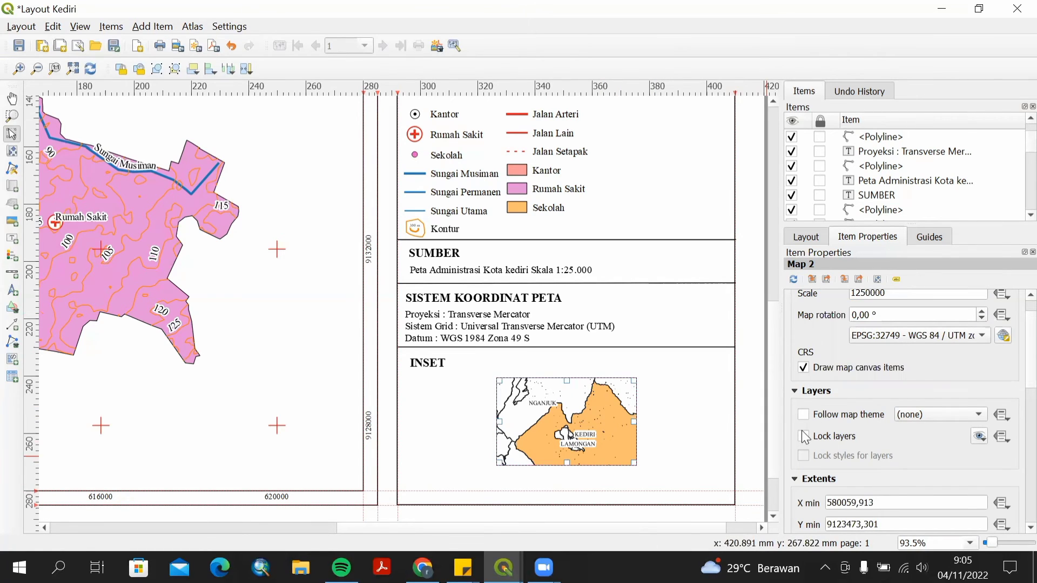
double_click(877, 294)
type("2500000")
key("Return")
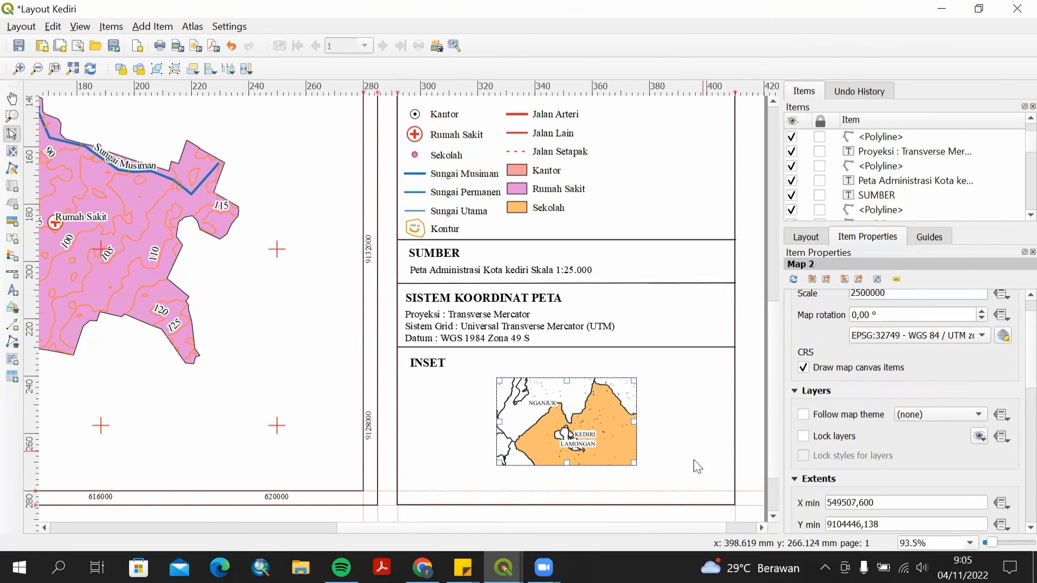
Lock the inset map's layers and add a new grid to it.
left_click(802, 436)
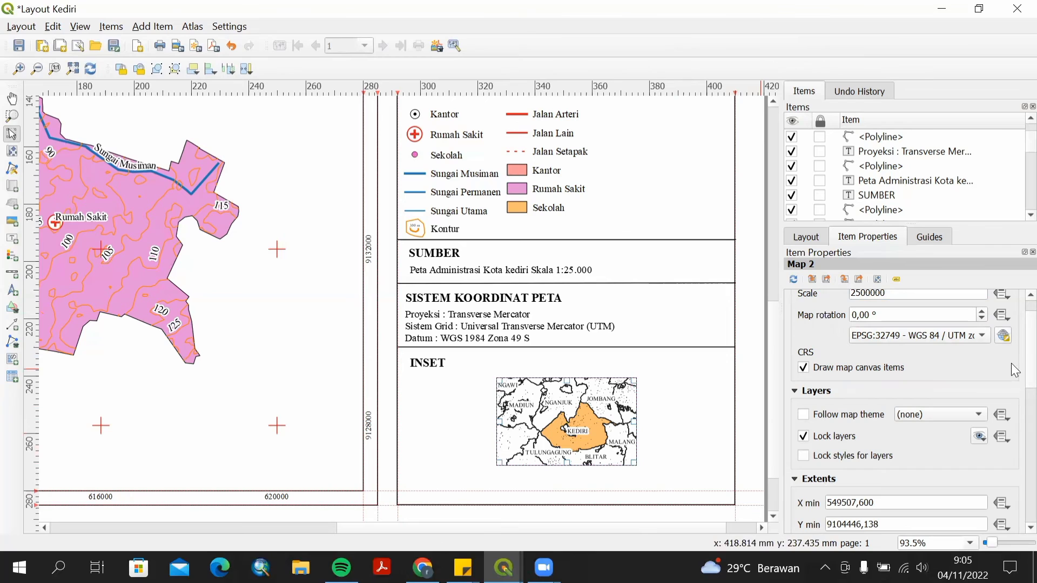
scroll(1011, 364, "down", 2)
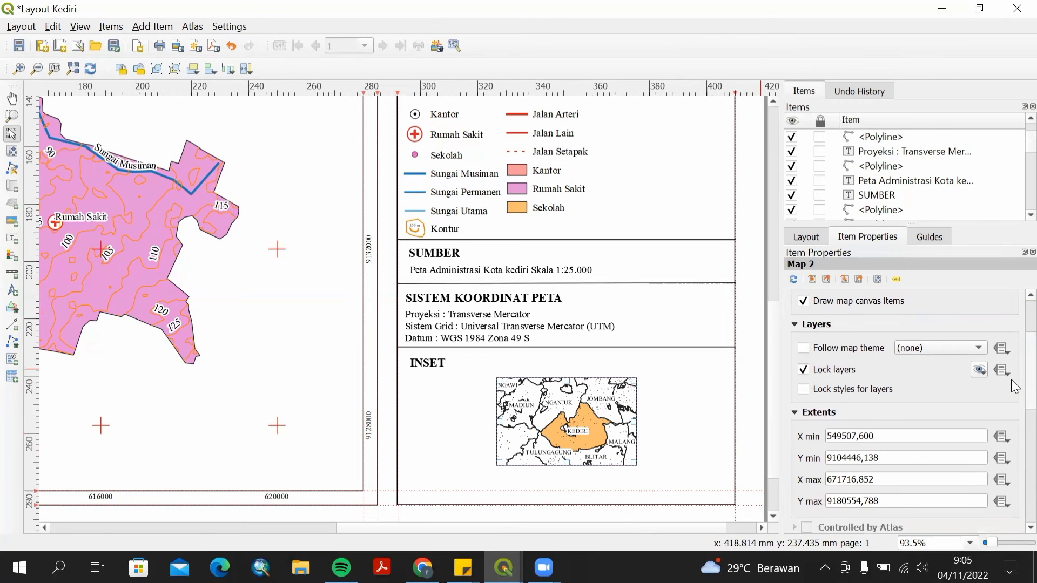
scroll(1011, 379, "down", 4)
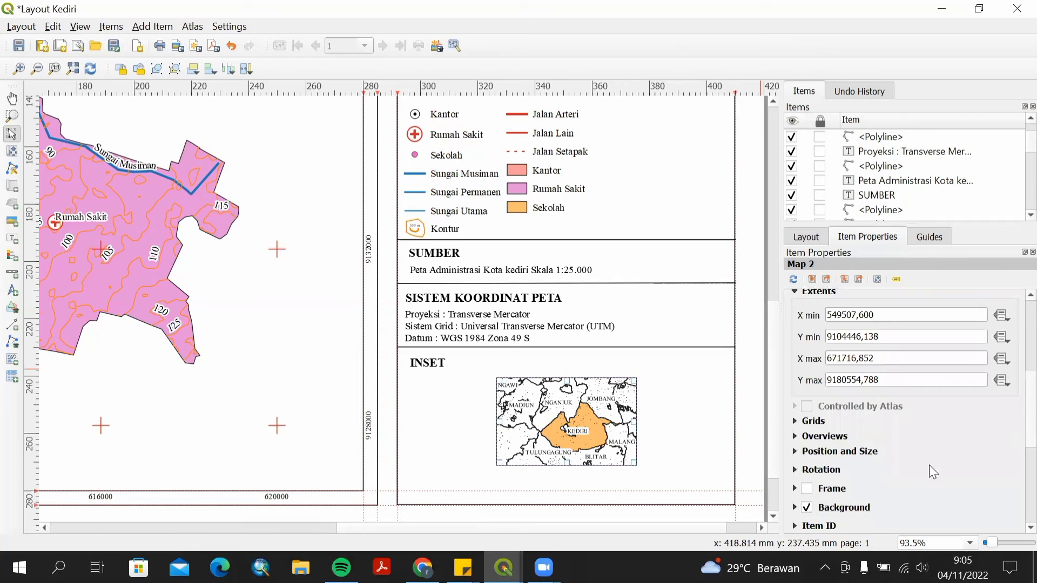
left_click(795, 421)
left_click(830, 450)
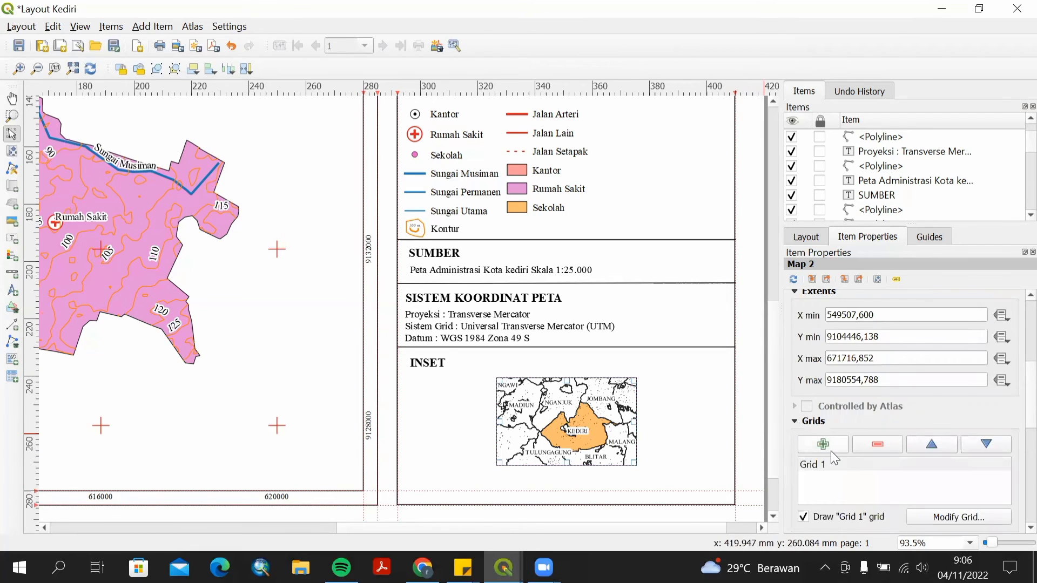
Modify the inset grid: set the grid type to Cross and its CRS to WGS 84 / UTM zone 49S.
left_click(925, 517)
left_click(922, 311)
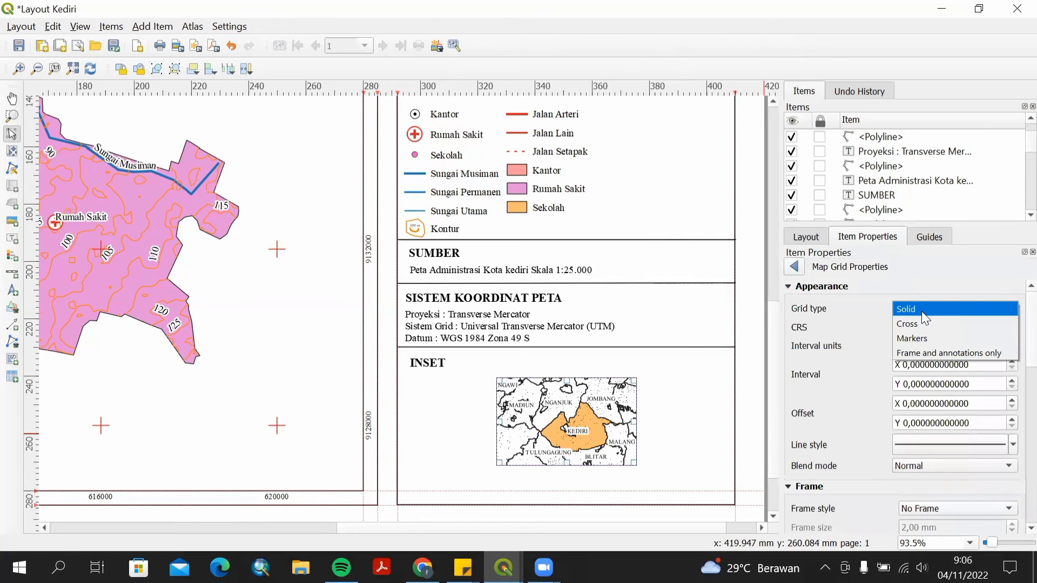
left_click(916, 325)
left_click(936, 328)
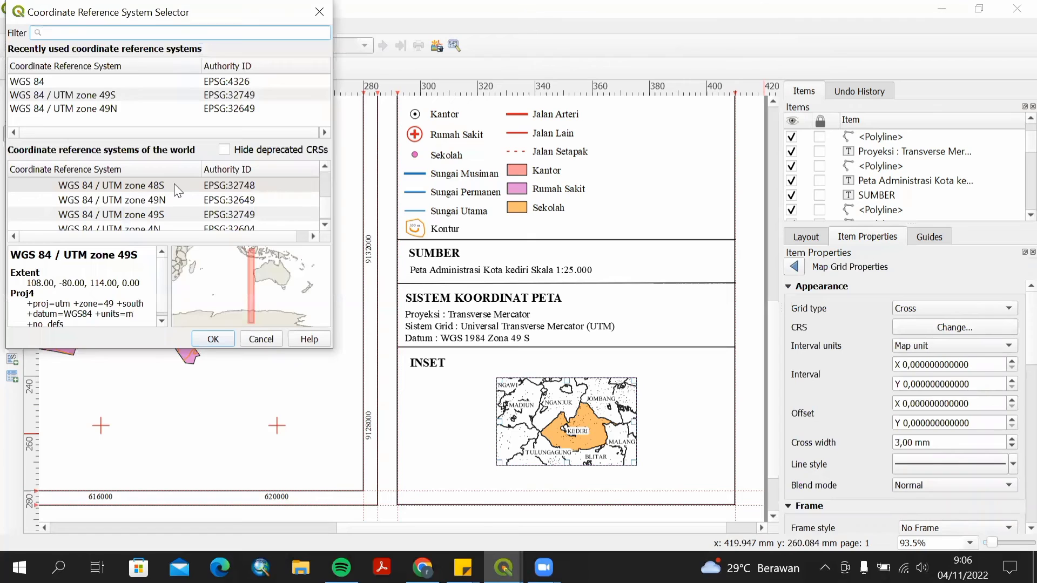
left_click(181, 200)
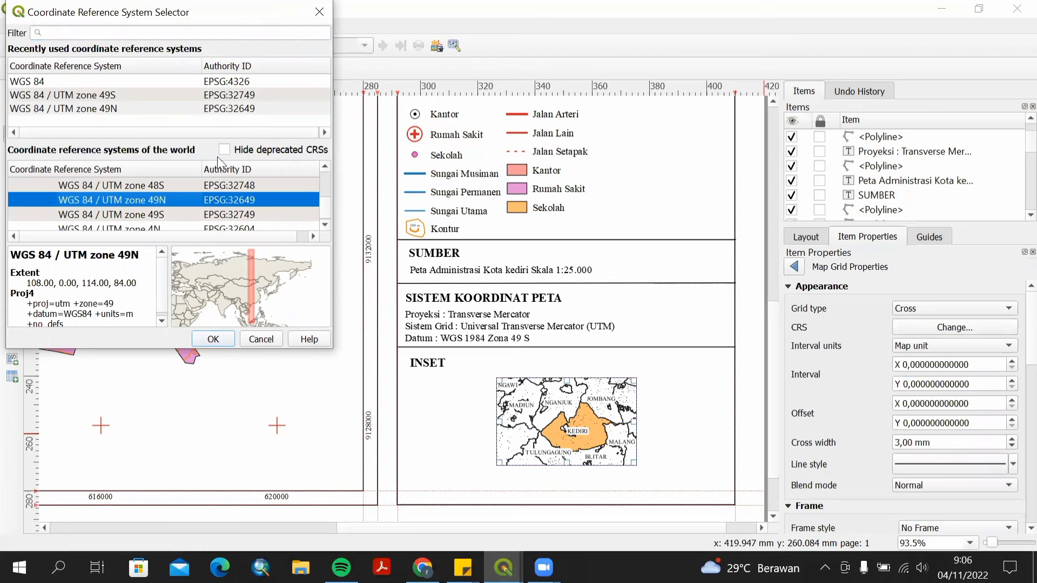
left_click(267, 95)
left_click(213, 339)
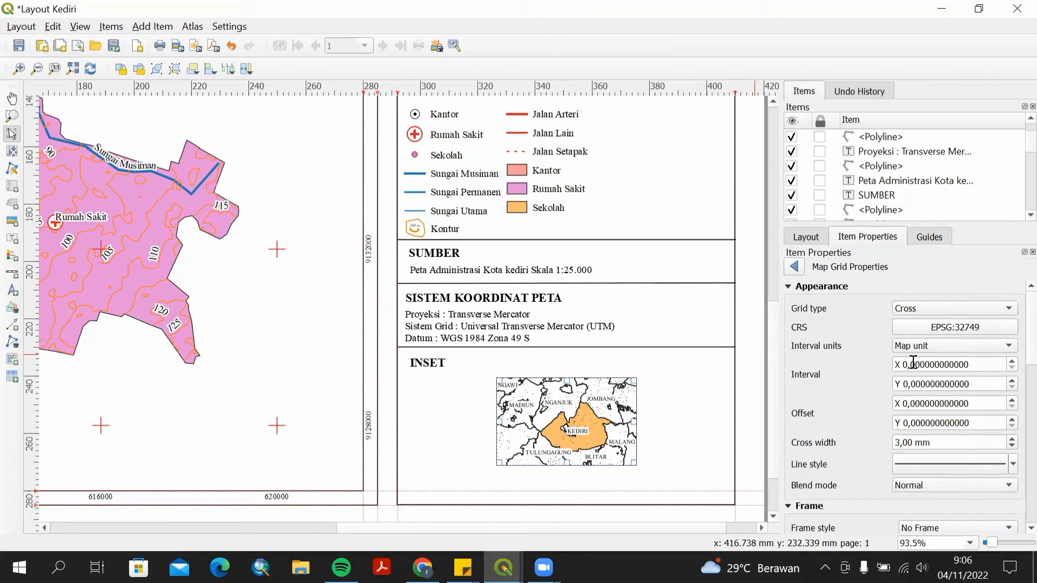
Set the grid interval to 40000 map units for both X and Y.
left_click(907, 362)
type("1")
type("40")
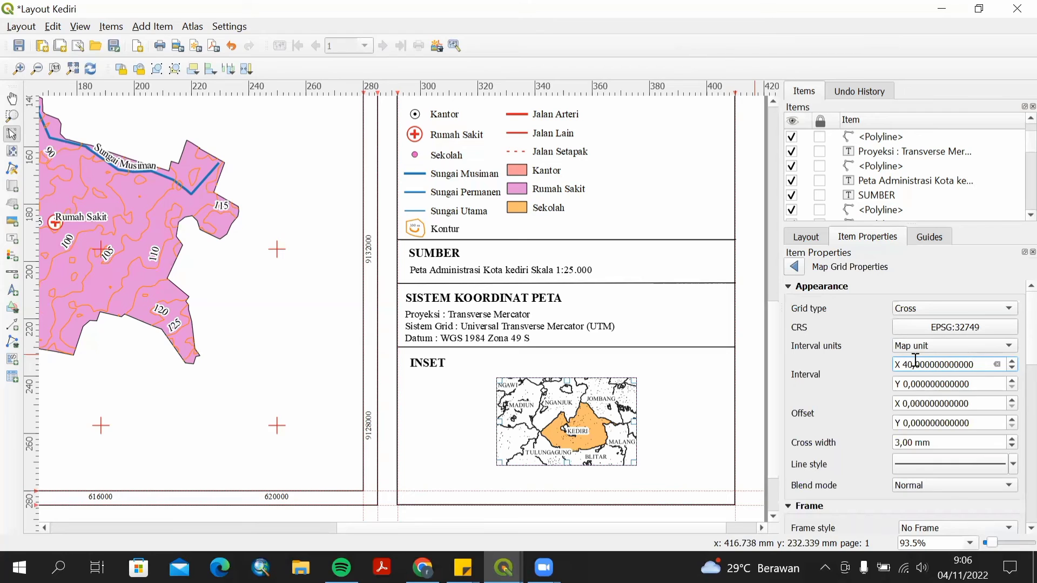
type("000")
left_click(909, 384)
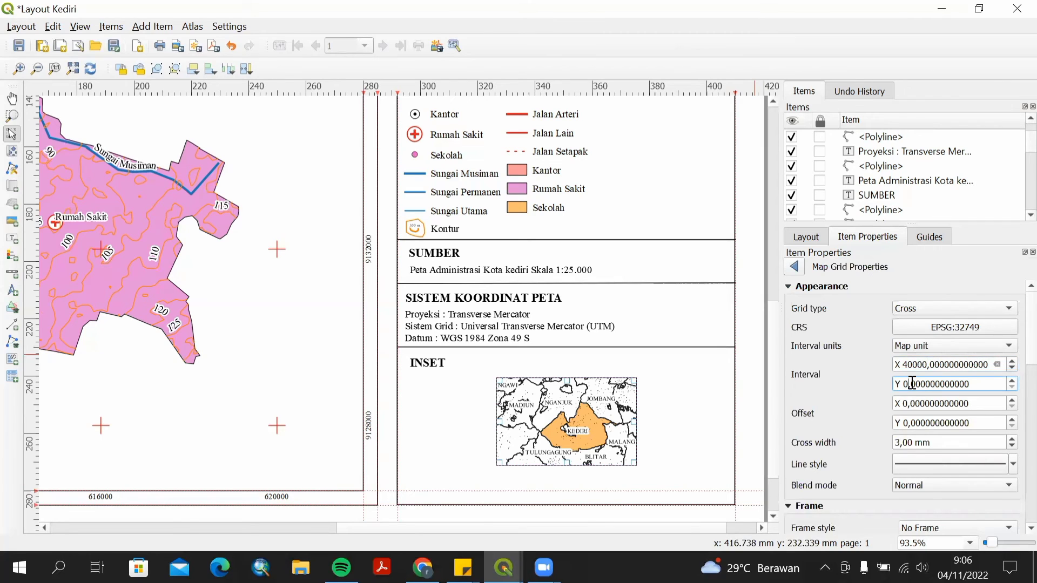
type("4000")
Set the inset grid's line symbol color to red.
left_click(959, 460)
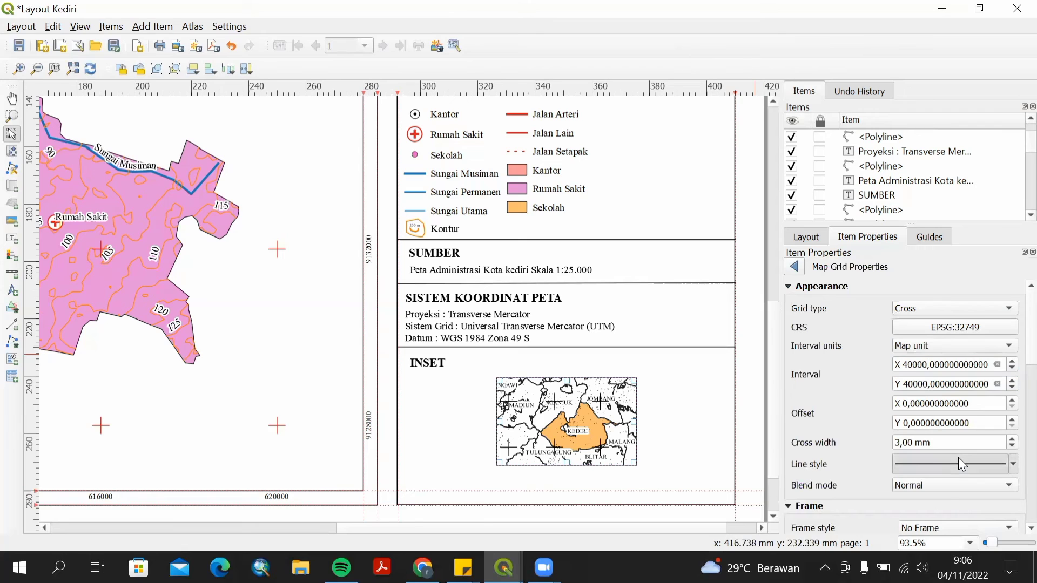
left_click(918, 308)
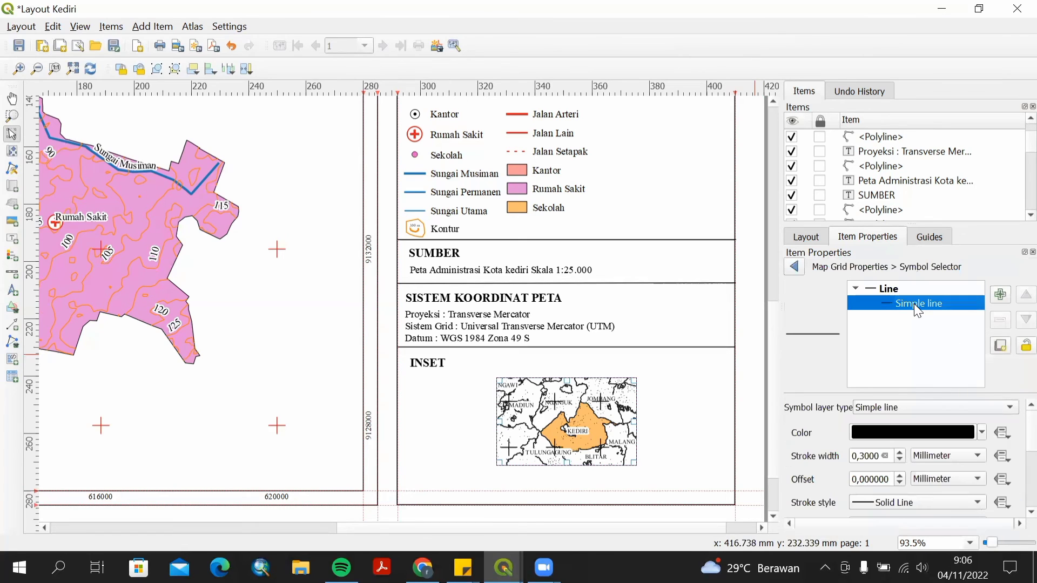
left_click(984, 432)
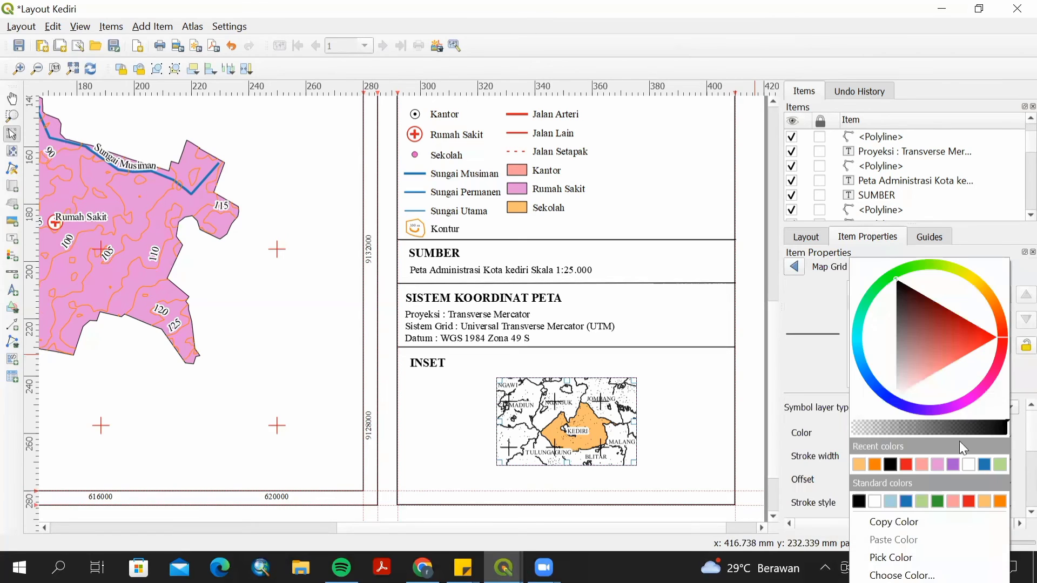
left_click(906, 464)
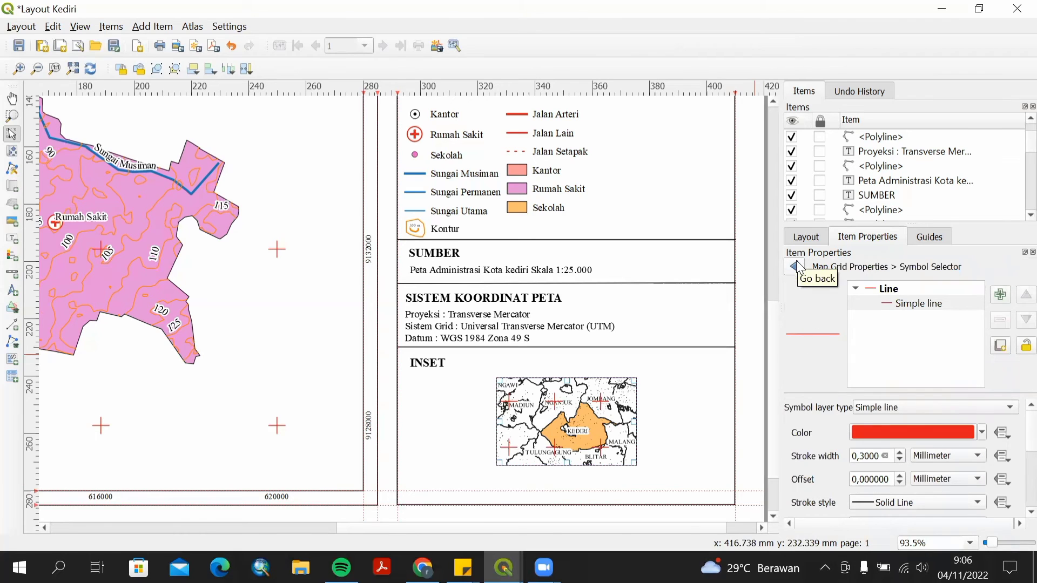
scroll(1014, 437, "down", 5)
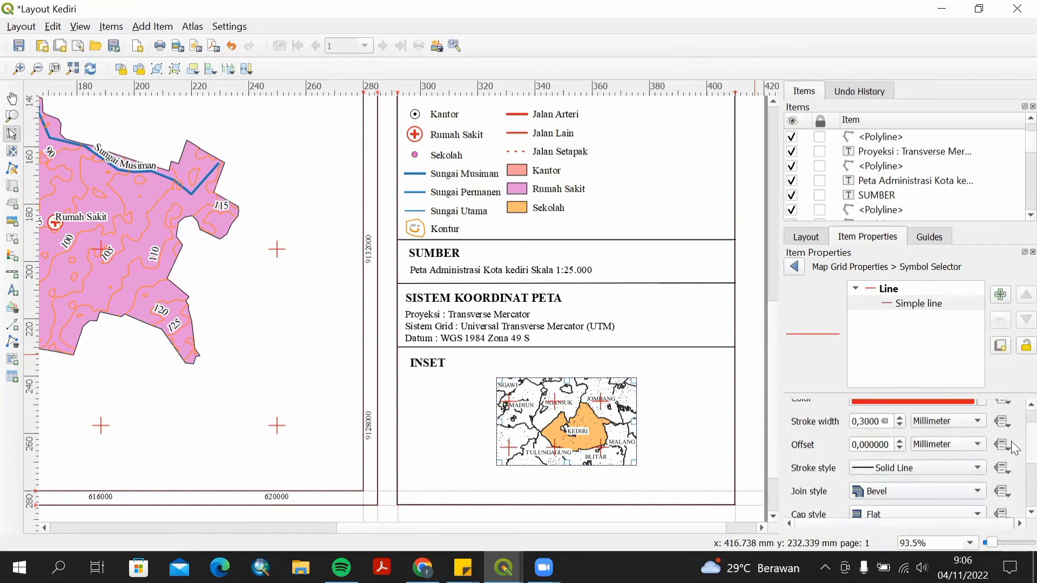
scroll(1014, 461, "up", 2)
scroll(1011, 452, "up", 1)
Set the grid line's stroke width and offset to 0.2 mm each and return to the grid properties.
left_click(900, 425)
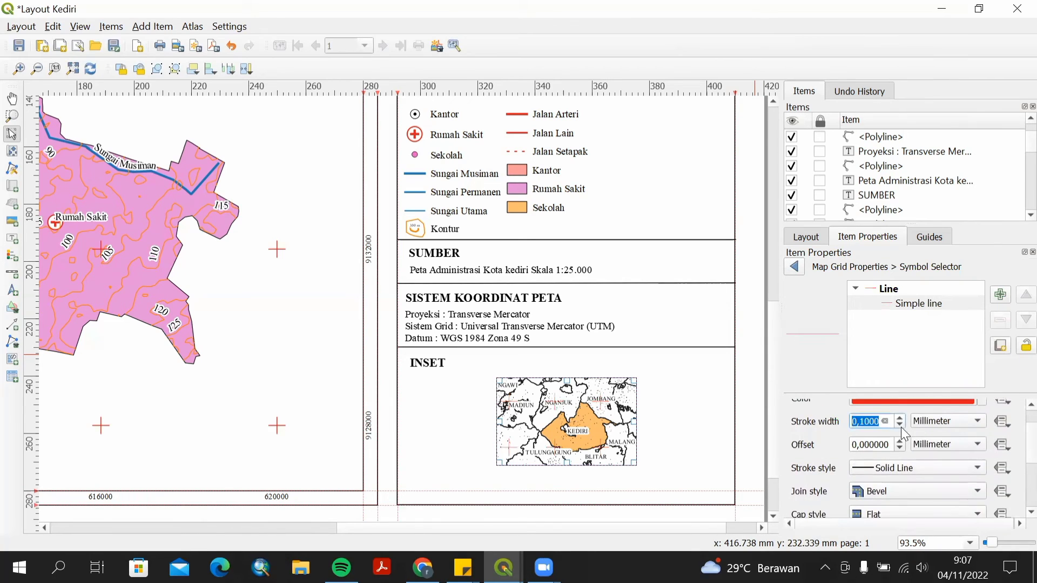
left_click(900, 426)
left_click(899, 419)
left_click(899, 425)
left_click(899, 425)
left_click(899, 419)
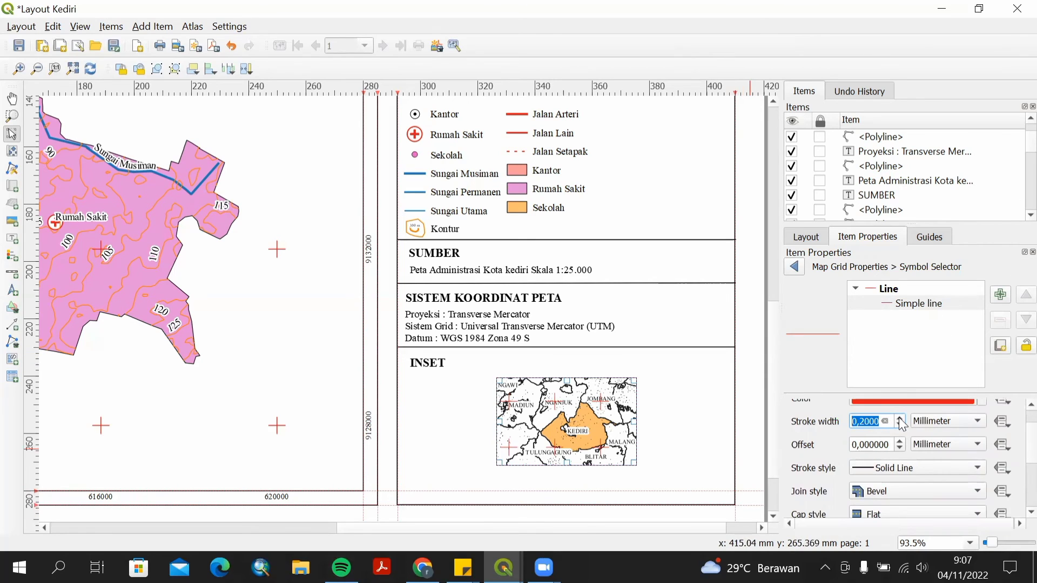
scroll(1011, 459, "down", 2)
scroll(1010, 445, "up", 4)
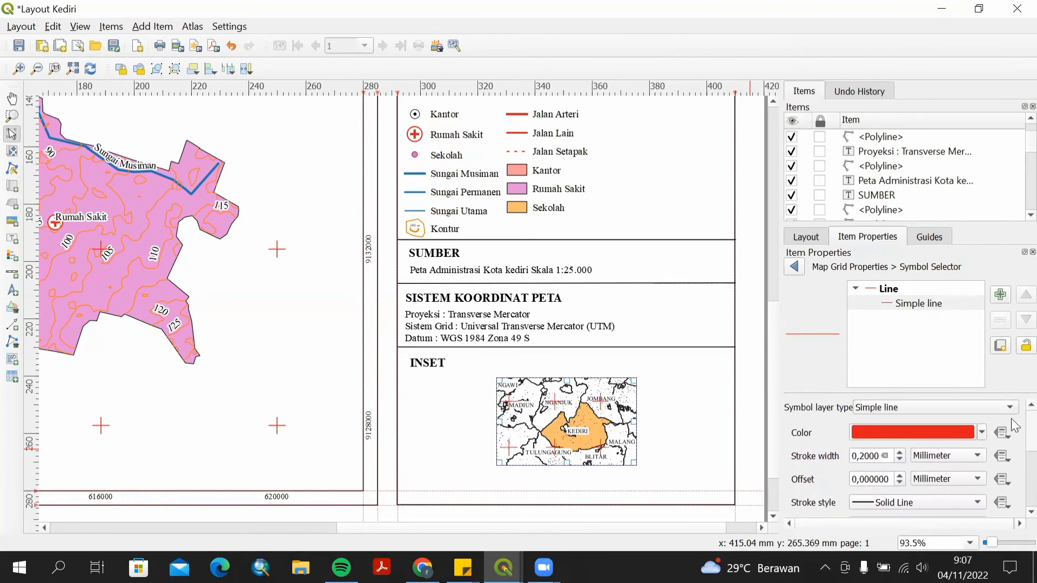
scroll(1011, 424, "down", 1)
left_click(963, 424)
left_click(963, 436)
left_click(968, 427)
left_click(945, 406)
left_click(901, 450)
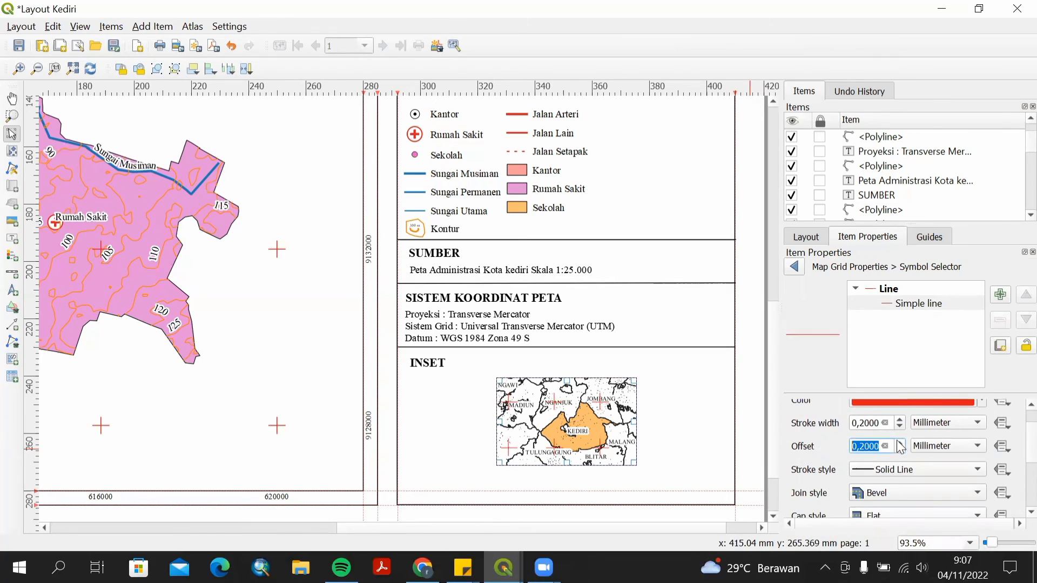
scroll(972, 408, "up", 1)
left_click(794, 267)
Enable drawing of coordinates on the inset map grid.
scroll(815, 492, "down", 10)
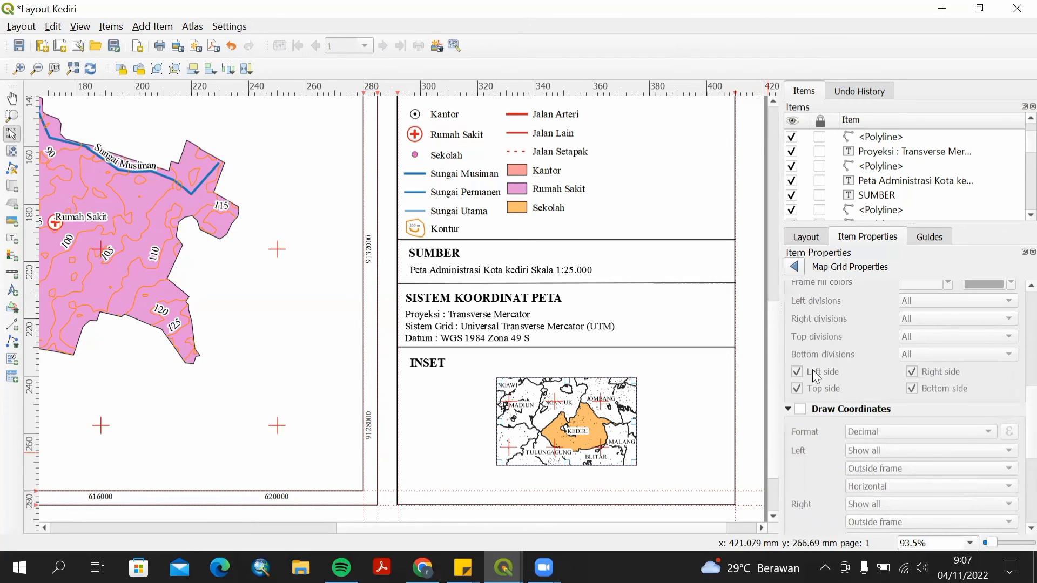
left_click(800, 409)
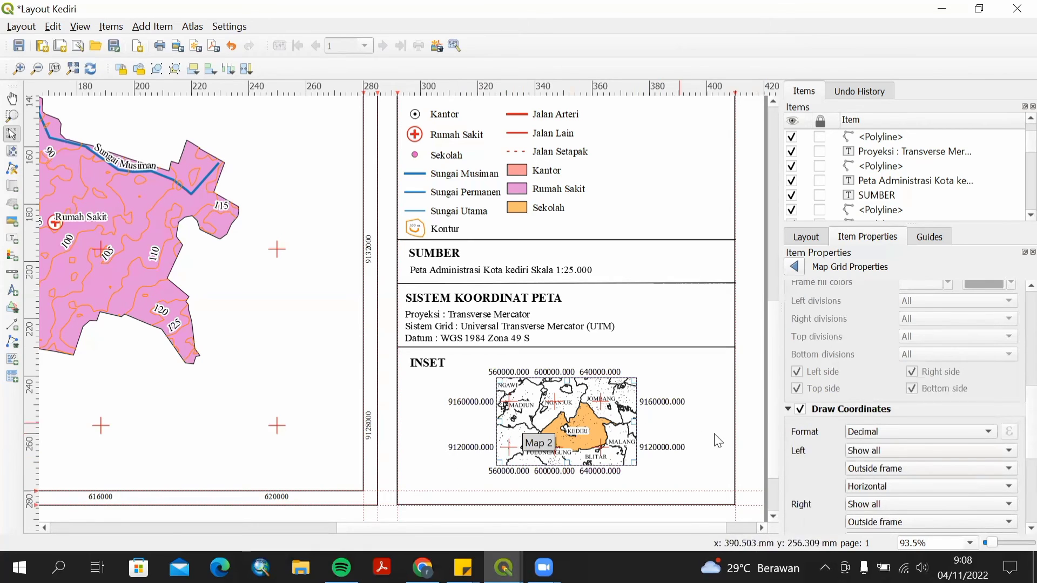
scroll(944, 447, "down", 1)
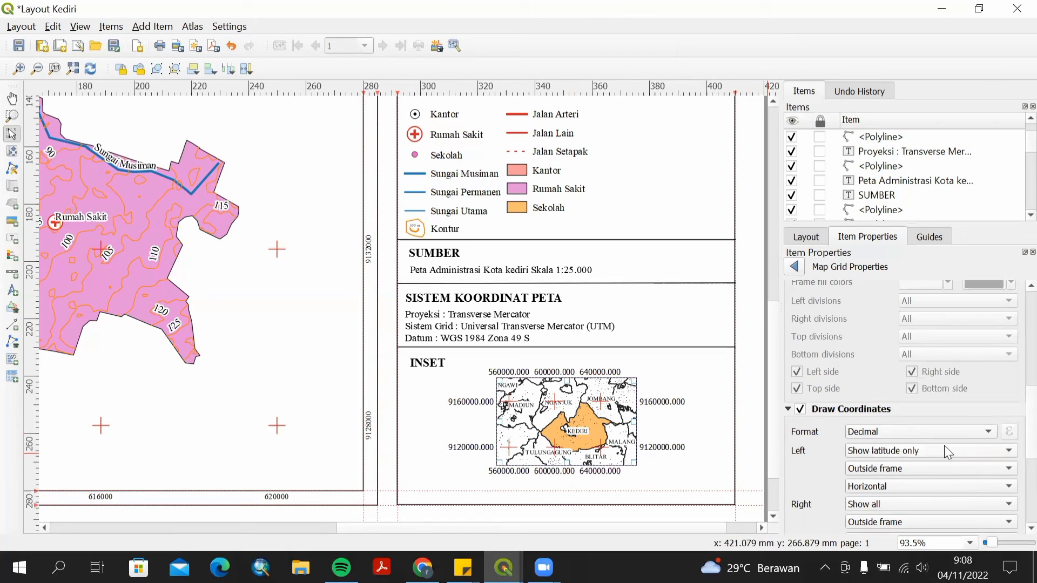
scroll(944, 451, "up", 1)
scroll(928, 405, "down", 4)
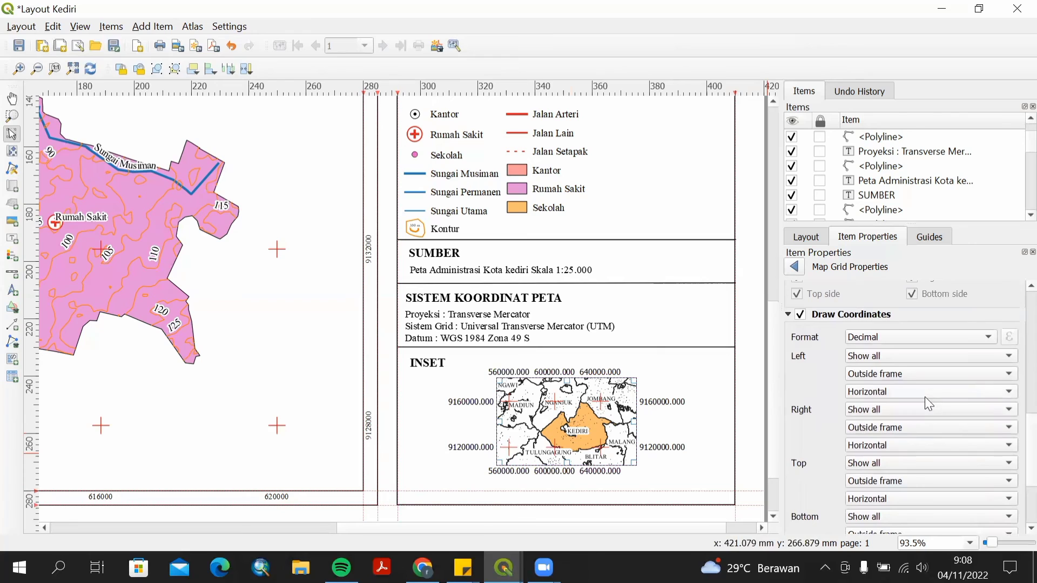
Set the left and right coordinate annotations to Vertical ascending.
left_click(925, 397)
left_click(923, 405)
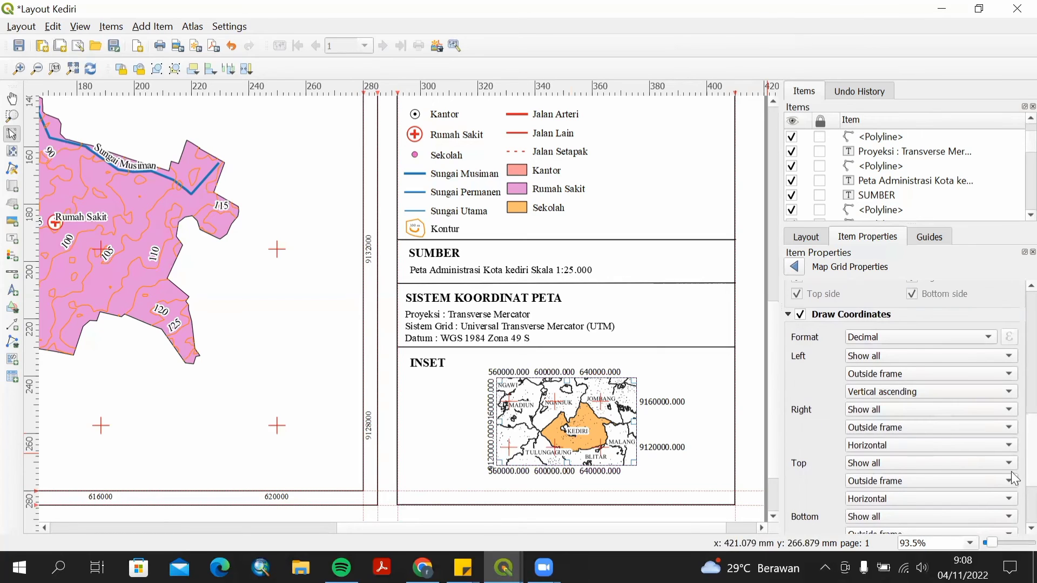
left_click(917, 441)
left_click(904, 456)
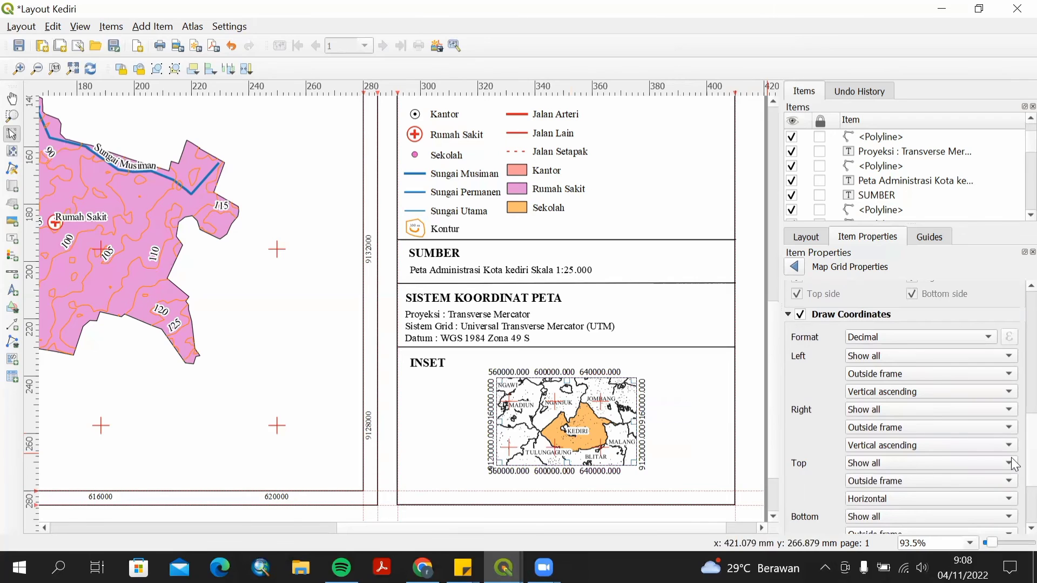
Set the grid annotation font to Times New Roman, size 8.
scroll(1013, 475, "down", 3)
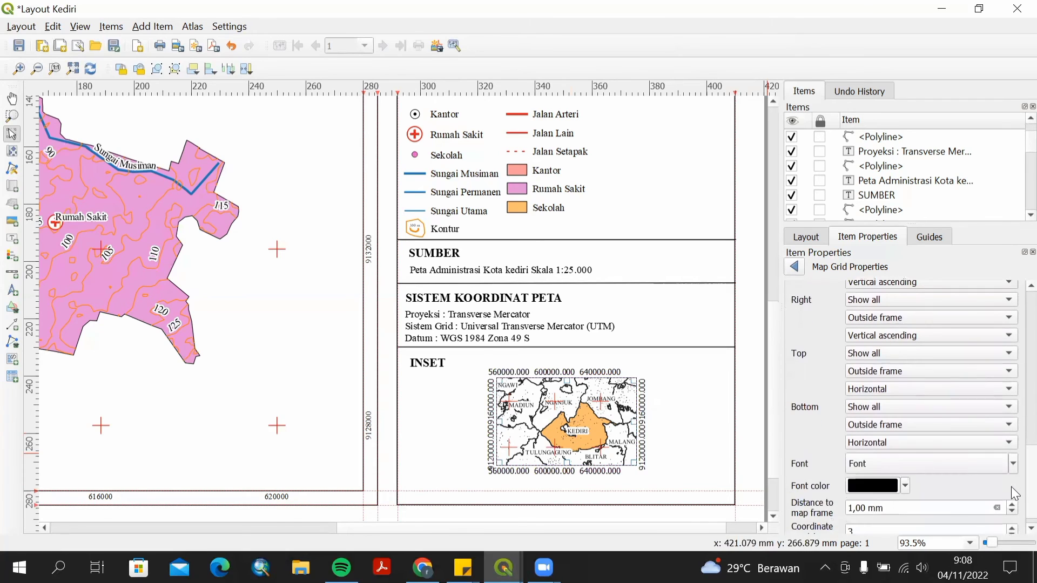
left_click(965, 460)
type("ti")
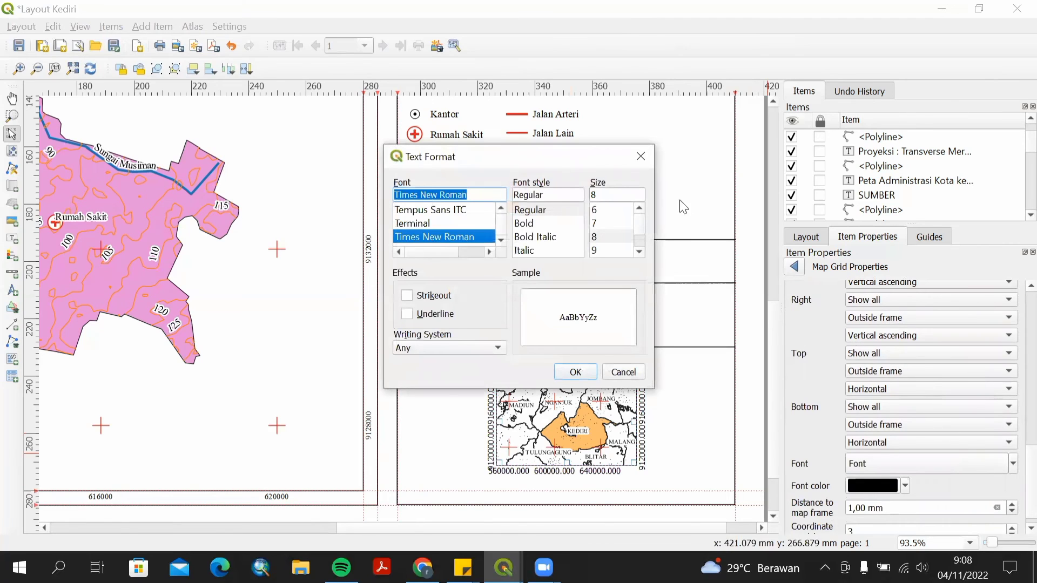
left_click(600, 210)
left_click(575, 371)
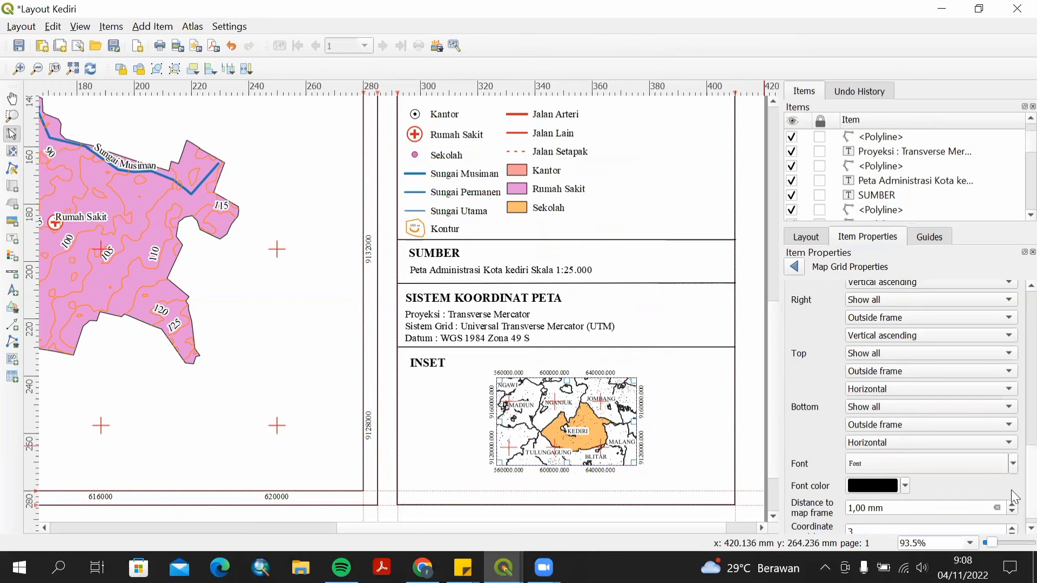
Set the grid coordinate precision to 0.
scroll(1011, 491, "down", 1)
left_click(863, 517)
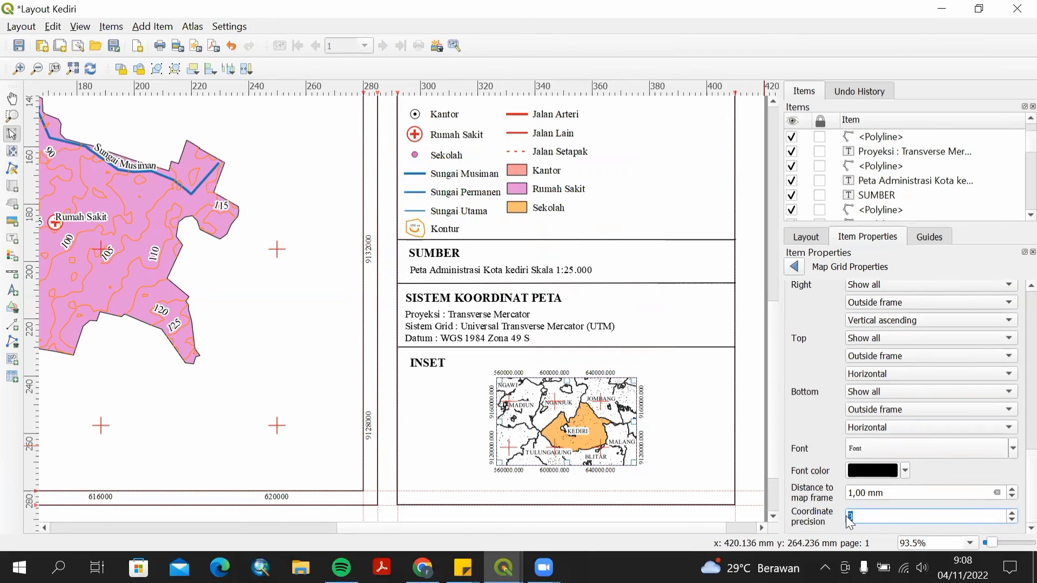
type("0")
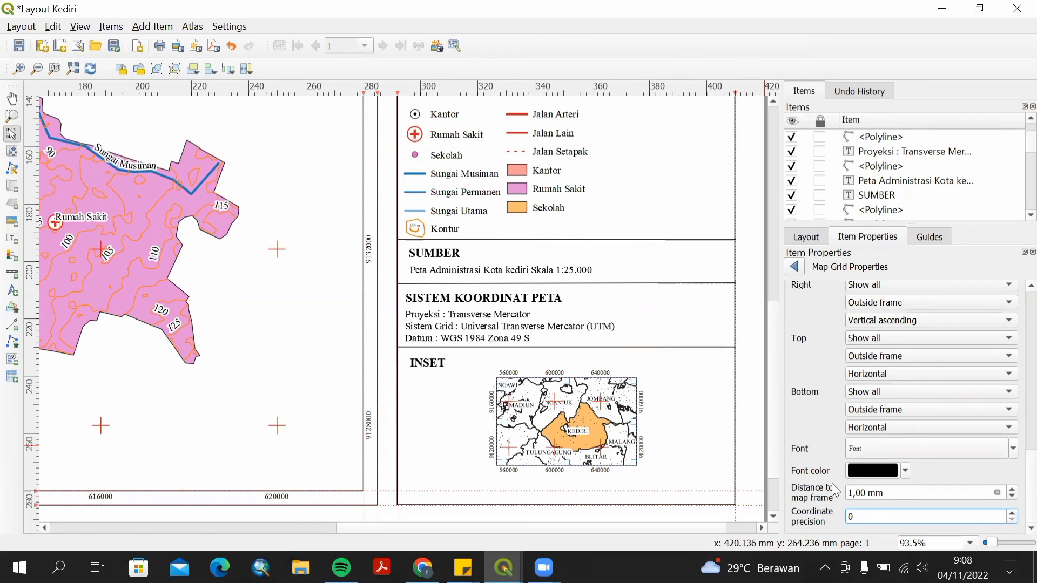
scroll(832, 490, "up", 10)
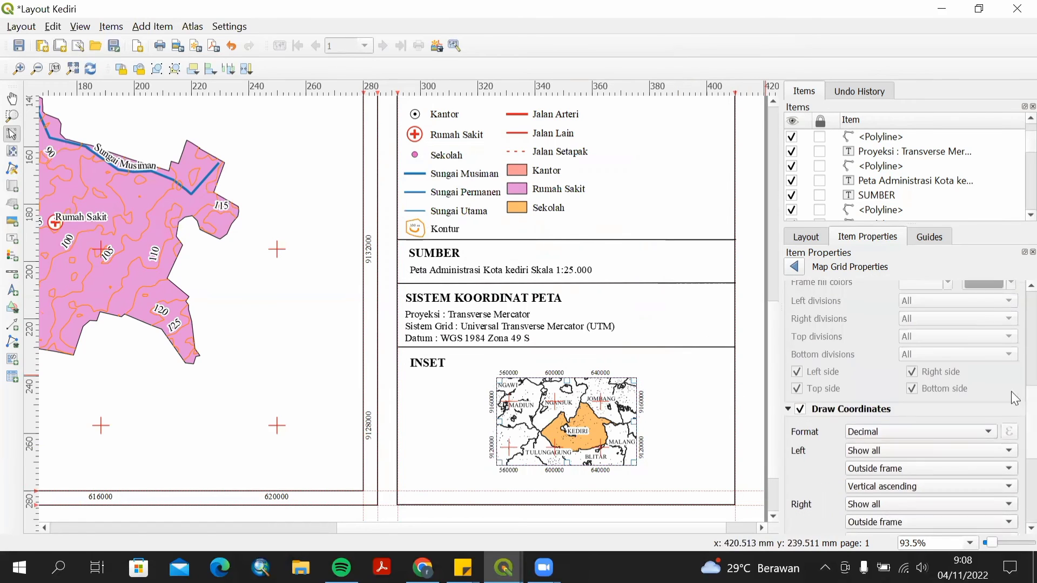
scroll(1011, 330, "up", 2)
left_click(795, 267)
Set the inset grid's cross width to 1.00 mm.
left_click(927, 516)
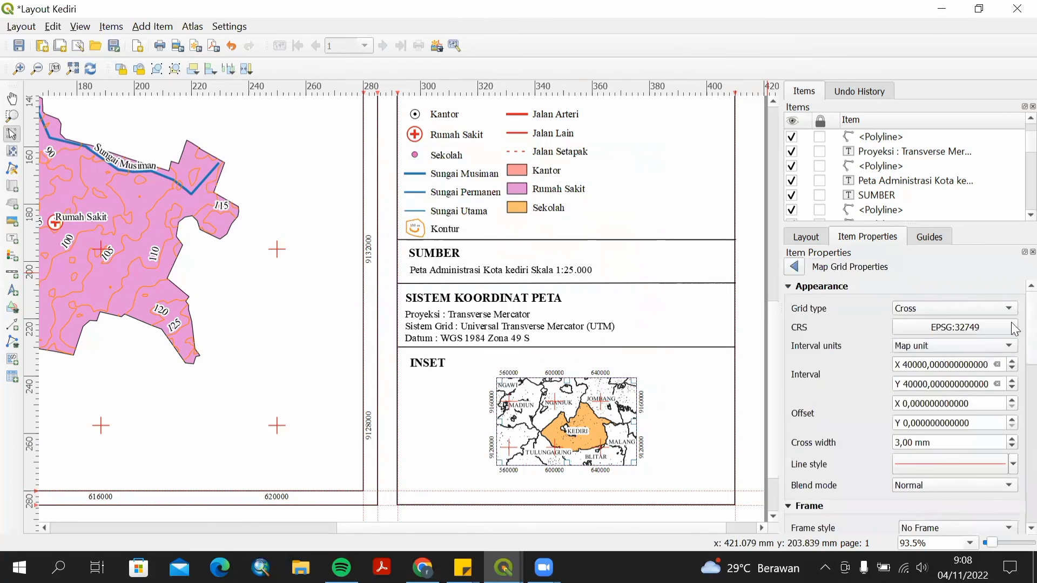
scroll(1012, 330, "down", 3)
left_click(932, 388)
left_click(1012, 389)
scroll(918, 426, "down", 10)
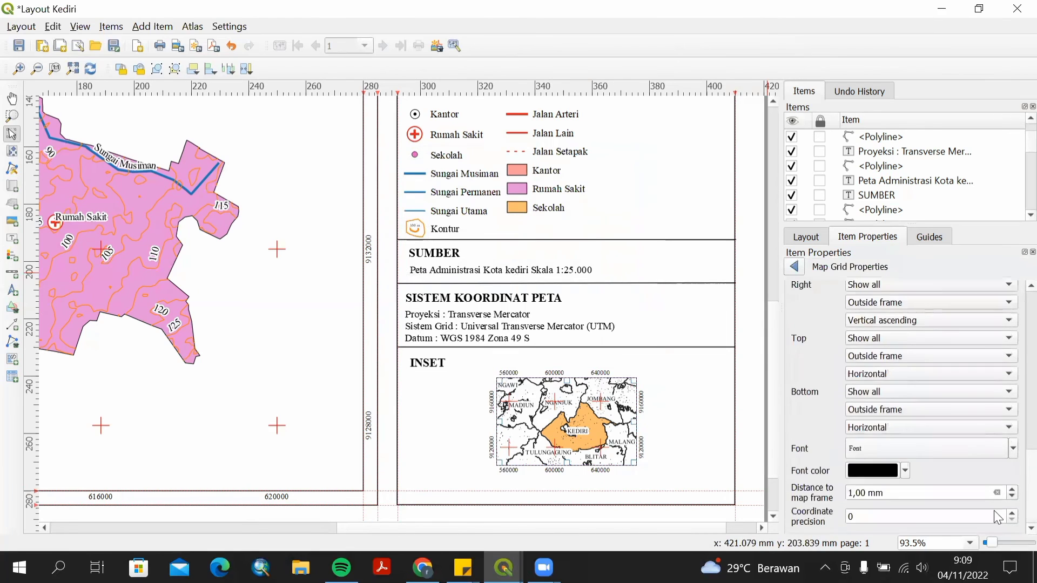
scroll(1011, 397, "up", 7)
scroll(1015, 415, "up", 5)
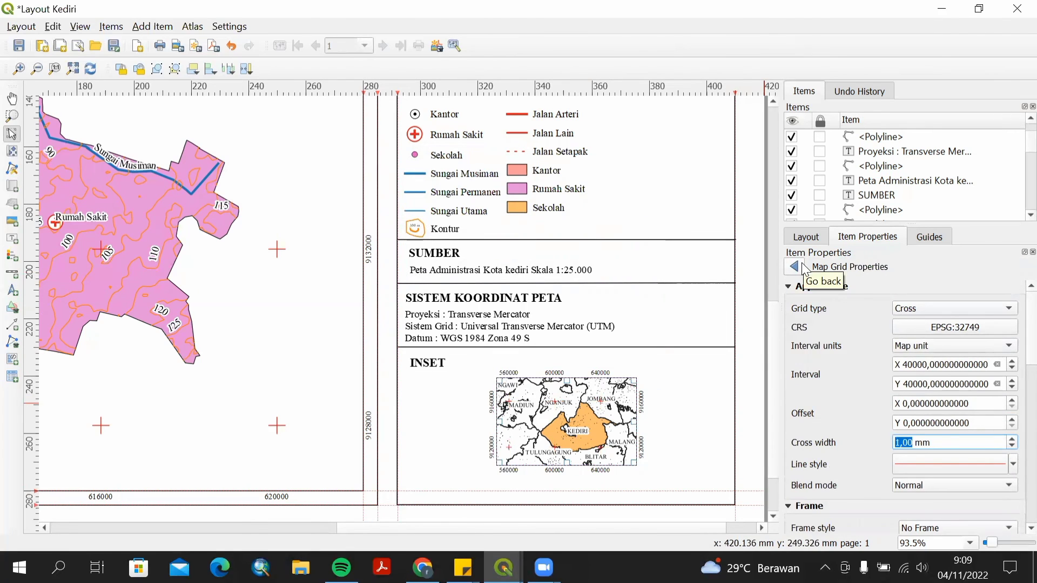
scroll(1015, 435, "down", 6)
scroll(1011, 429, "down", 2)
left_click(949, 384)
left_click(948, 400)
left_click(949, 384)
left_click(945, 367)
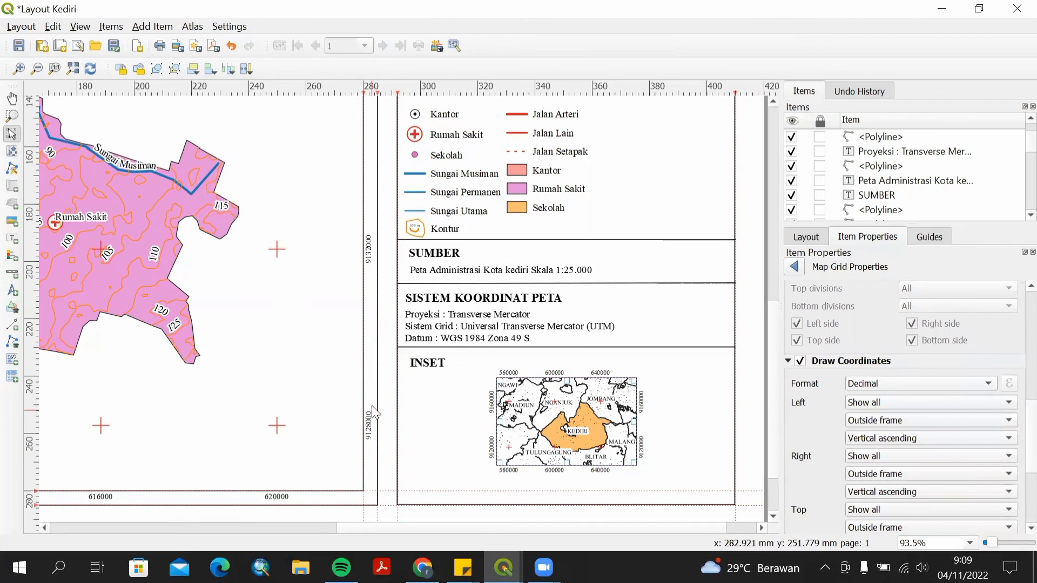
Enable a frame around the inset map item.
left_click(793, 266)
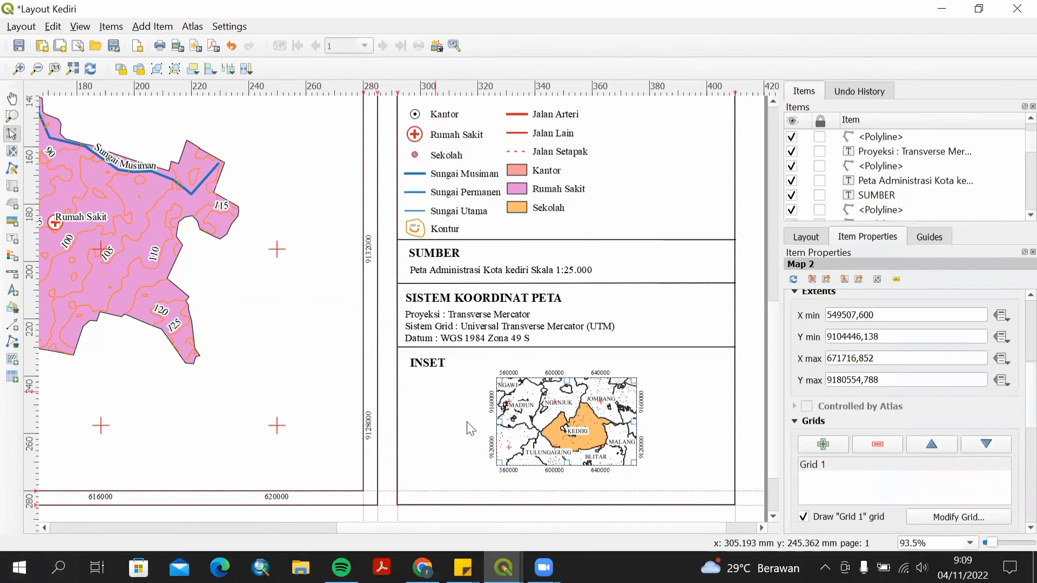
scroll(1015, 408, "down", 8)
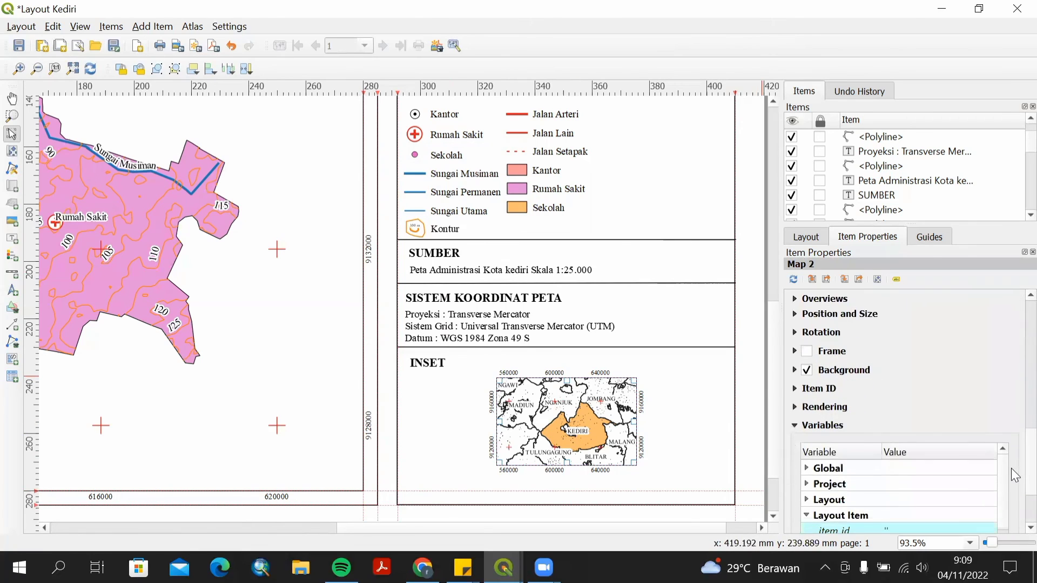
left_click(797, 314)
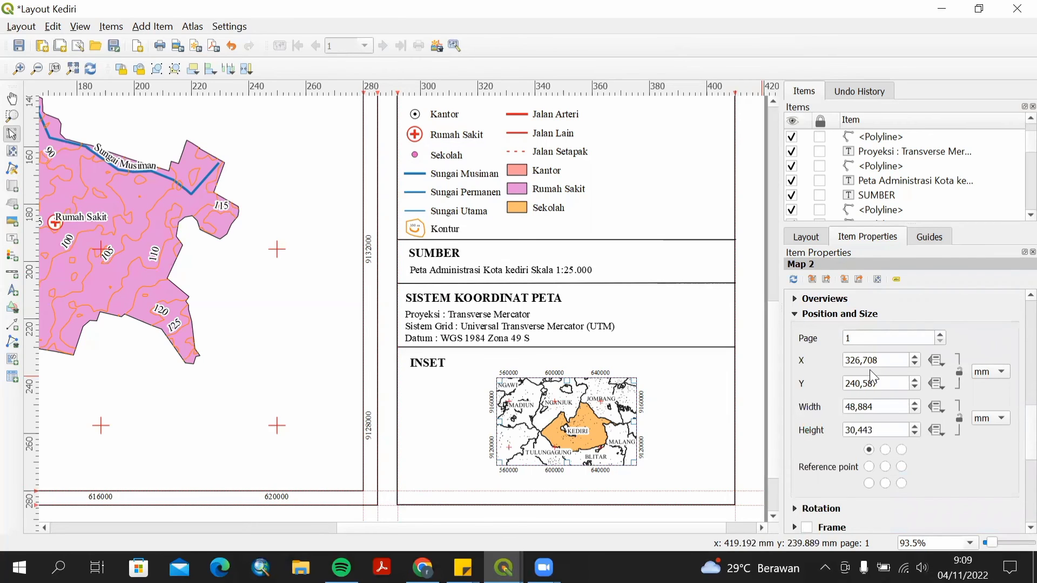
left_click(797, 314)
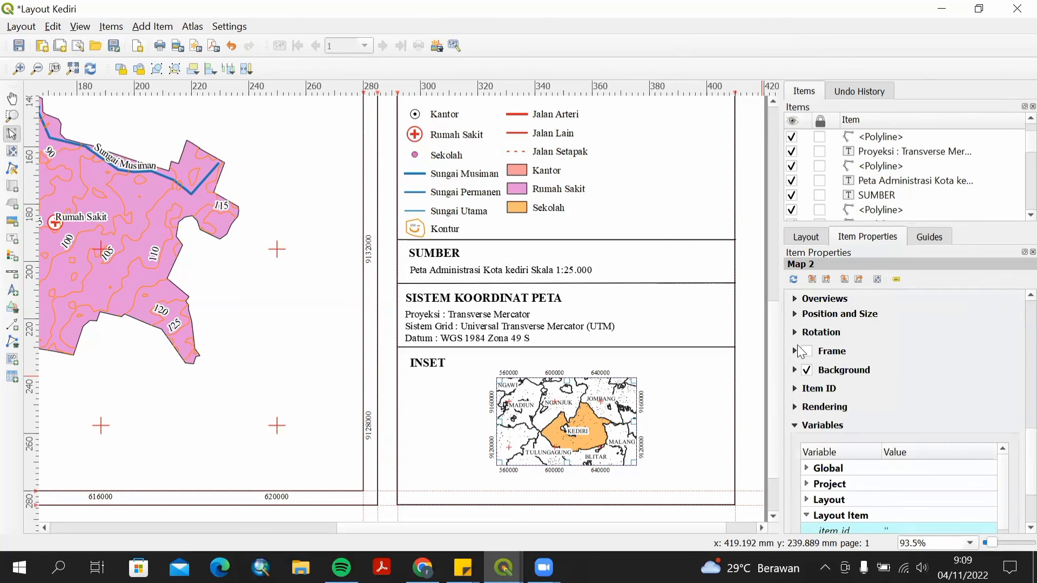
left_click(807, 352)
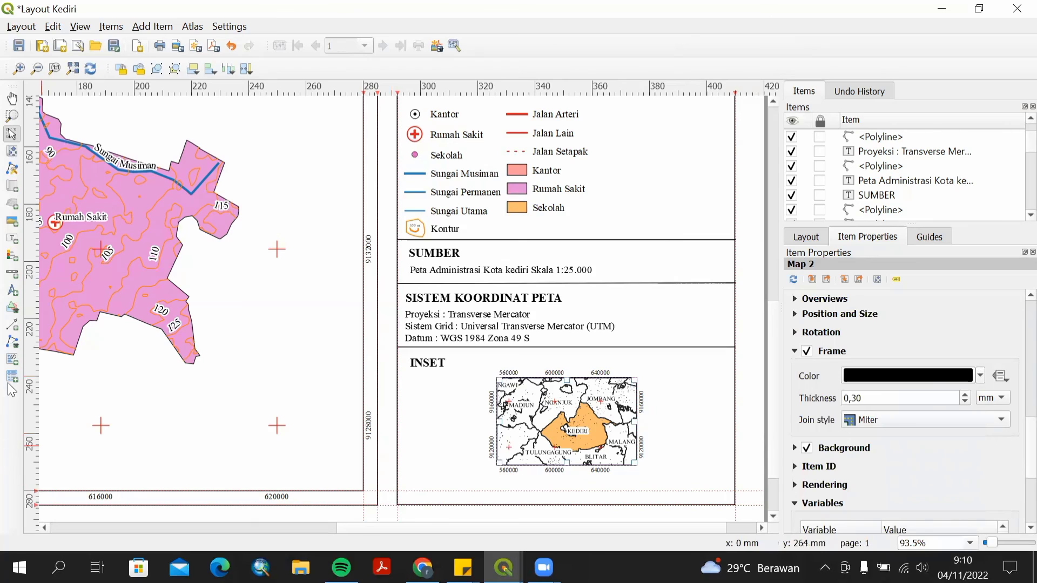
Draw a rectangle around the inset map in the INSET panel.
left_click(11, 342)
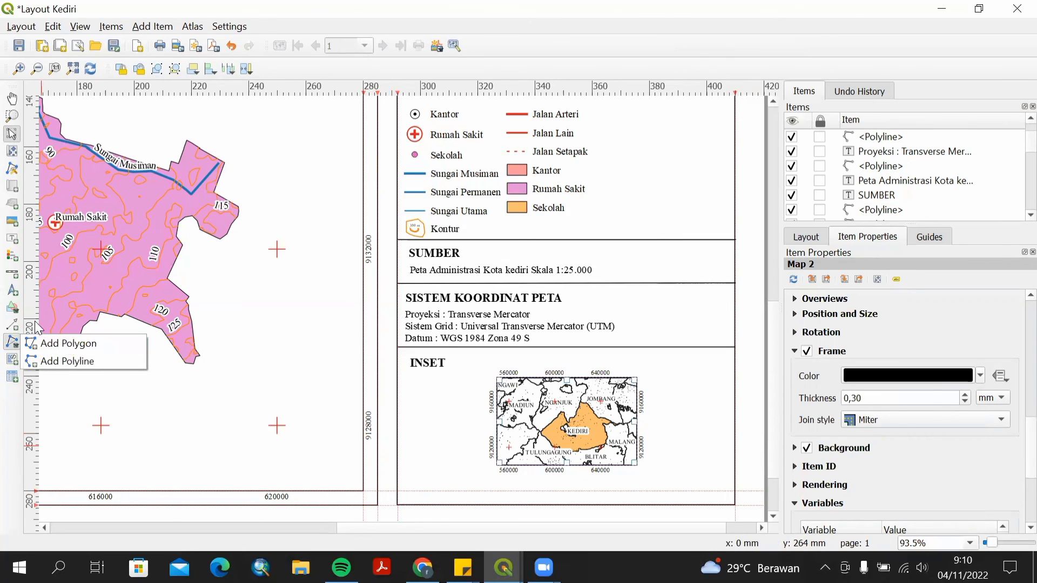
left_click(11, 310)
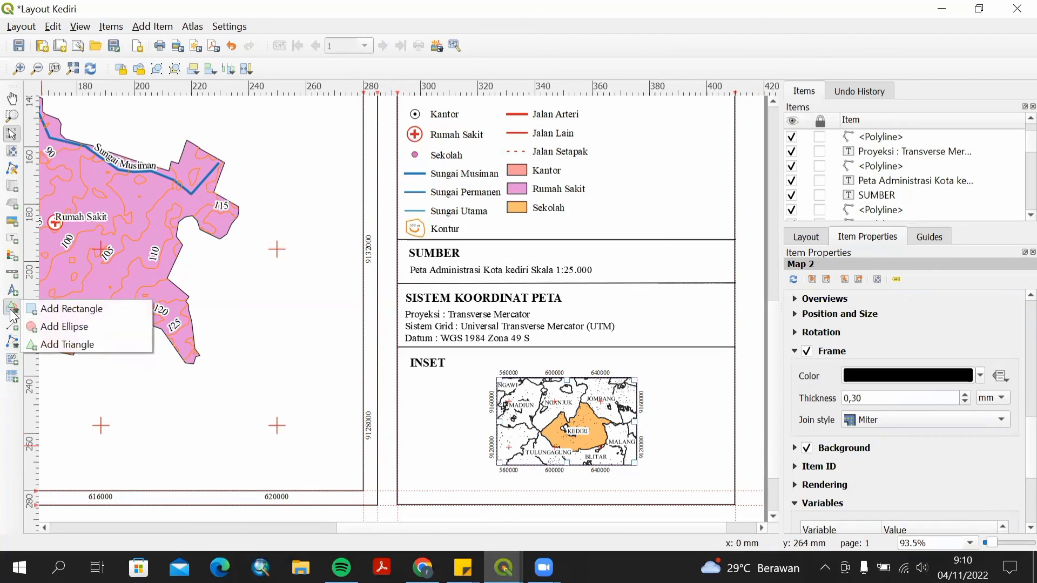
left_click(32, 309)
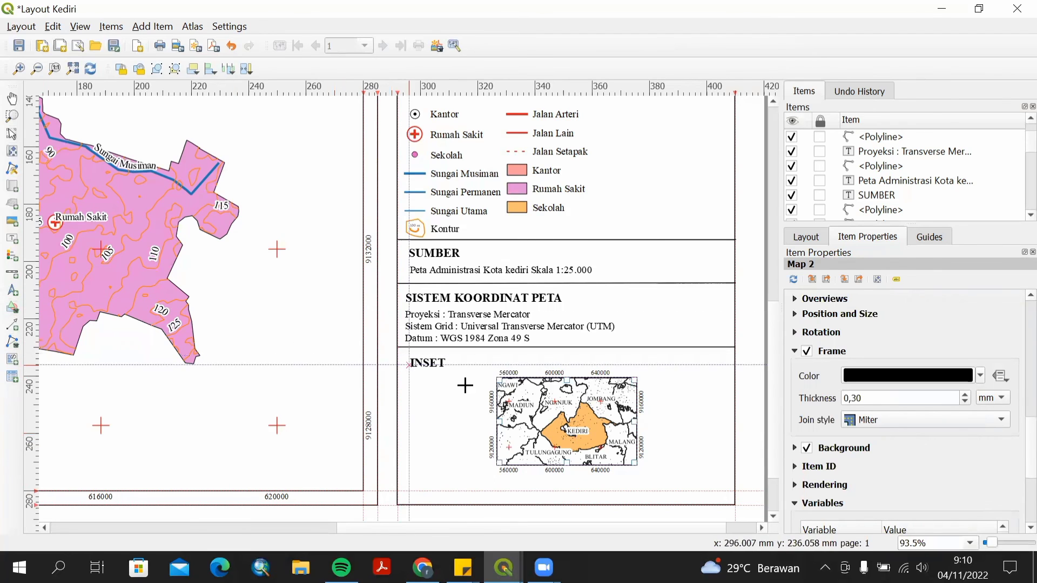
mouse_move(482, 367)
left_mouse_down()
mouse_move(569, 414)
mouse_move(653, 479)
left_mouse_up()
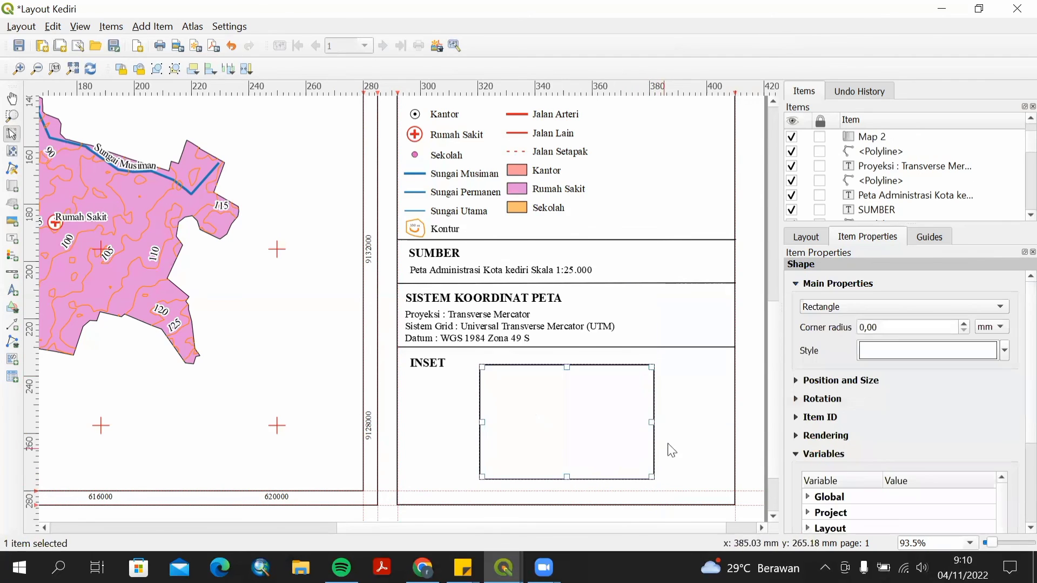
Open the rectangle's properties and set its fill style to No Brush so the inset map shows through.
right_click(587, 417)
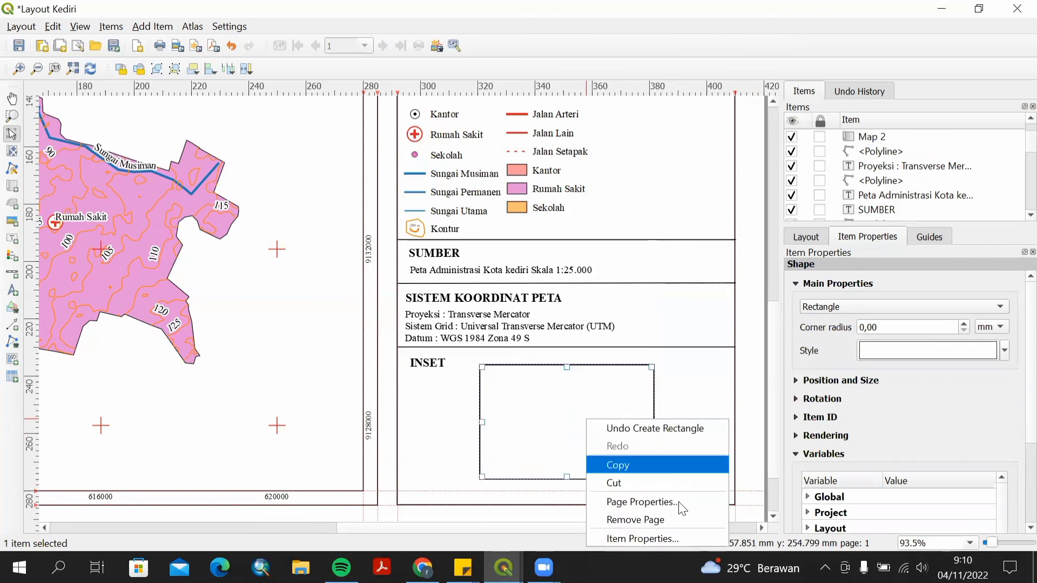
key("Escape")
right_click(520, 426)
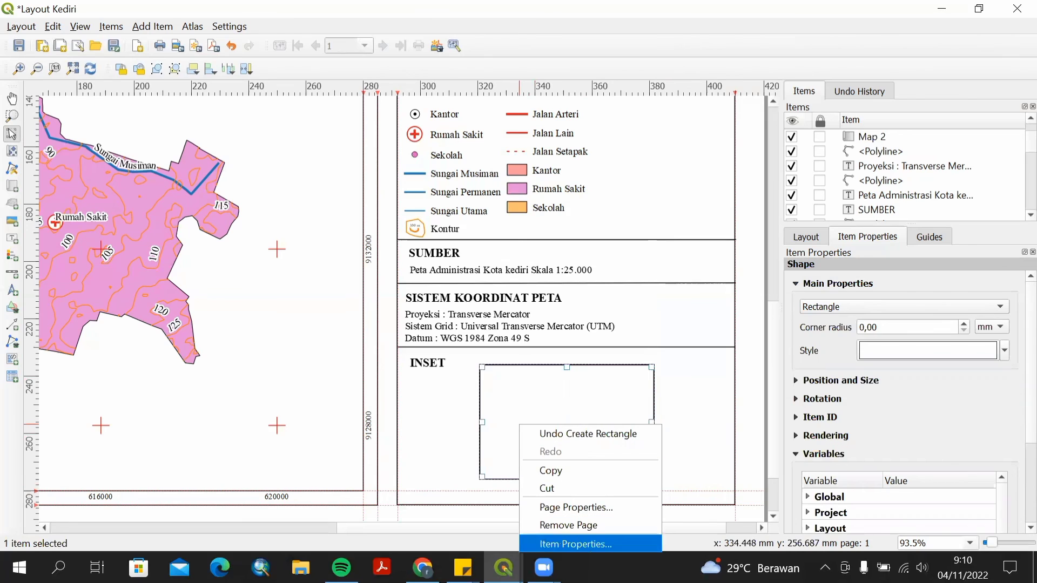
left_click(582, 542)
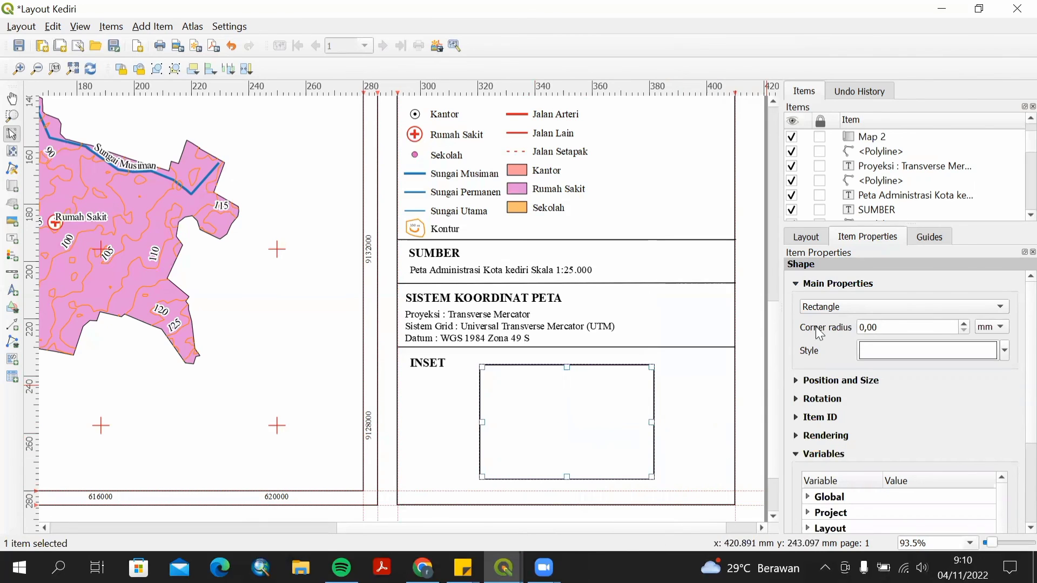
left_click(1002, 348)
left_click(907, 303)
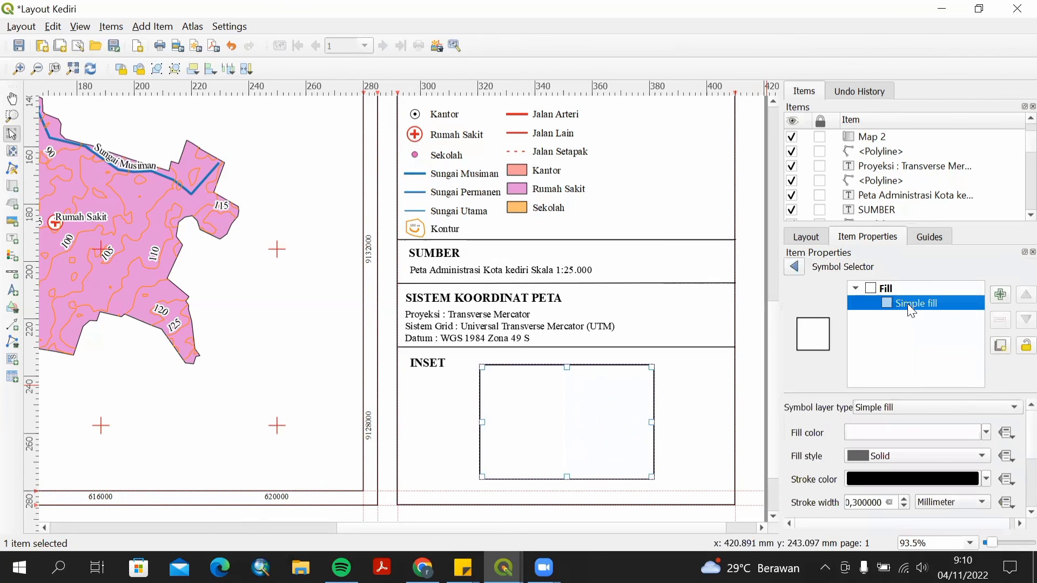
left_click(987, 432)
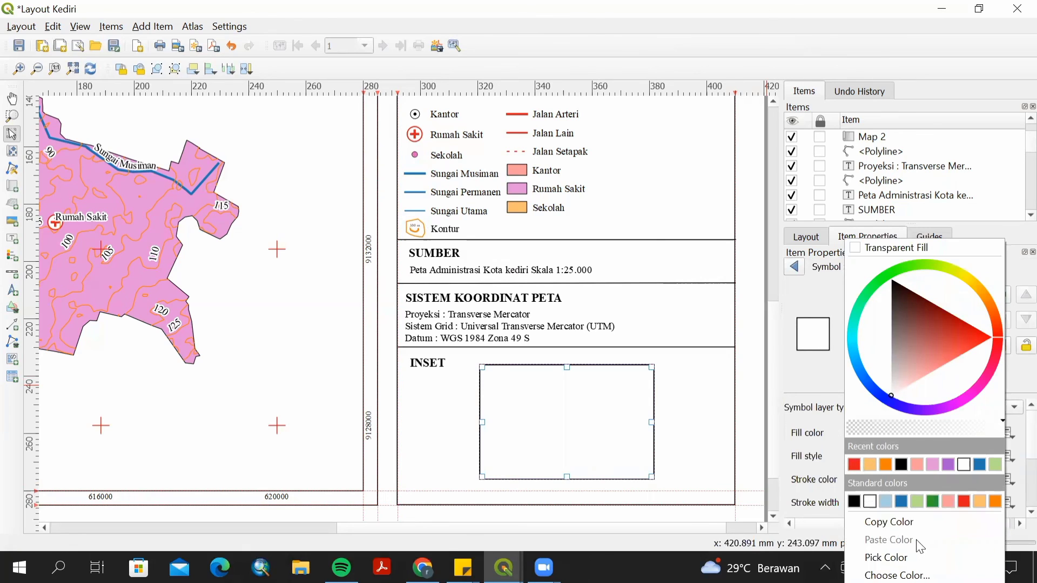
left_click(790, 366)
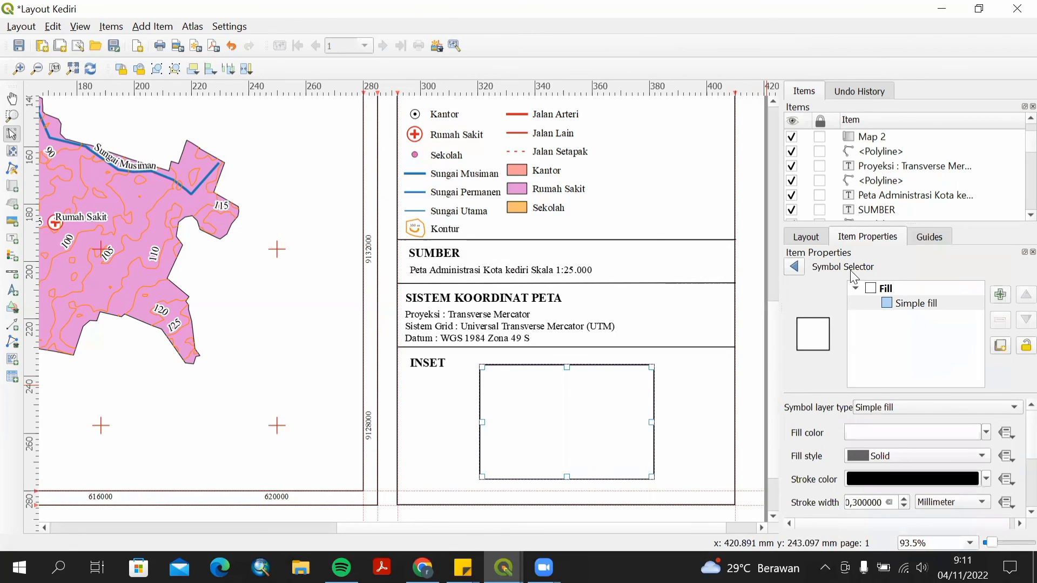
left_click(982, 464)
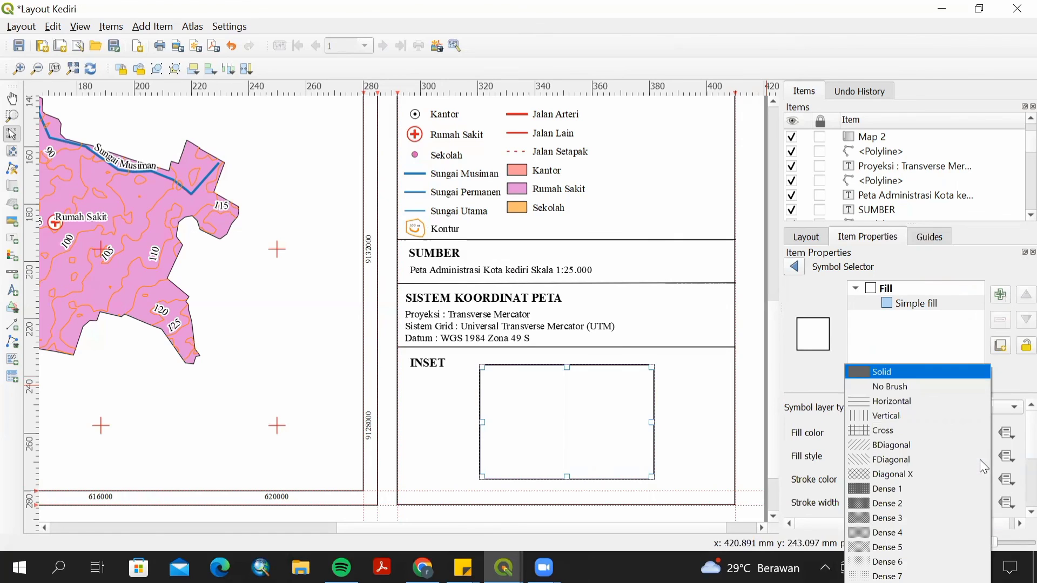
left_click(898, 388)
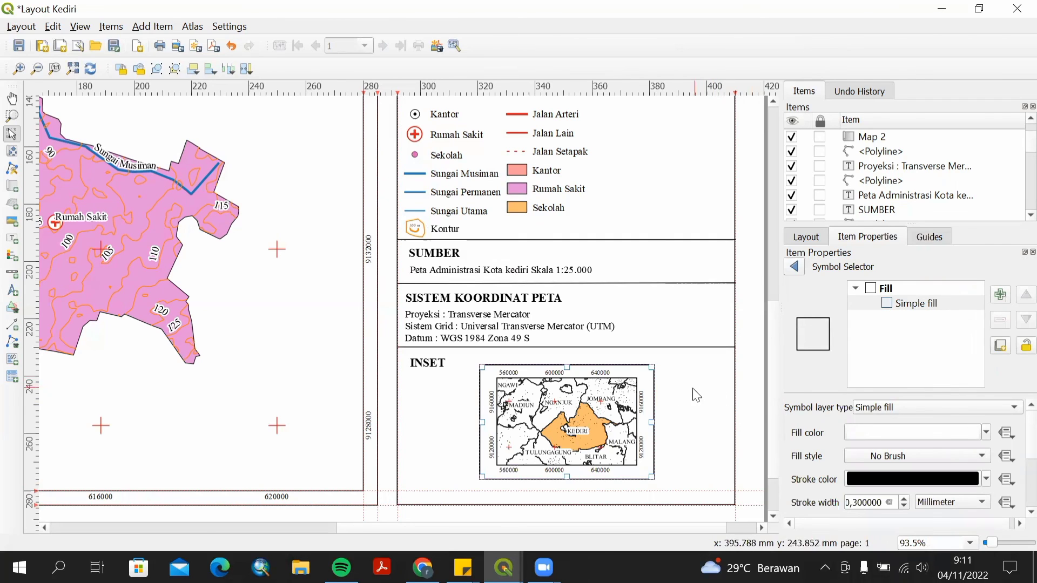
Resize the rectangle's edges so it frames the inset map more tightly.
left_click(676, 394)
left_click(625, 369)
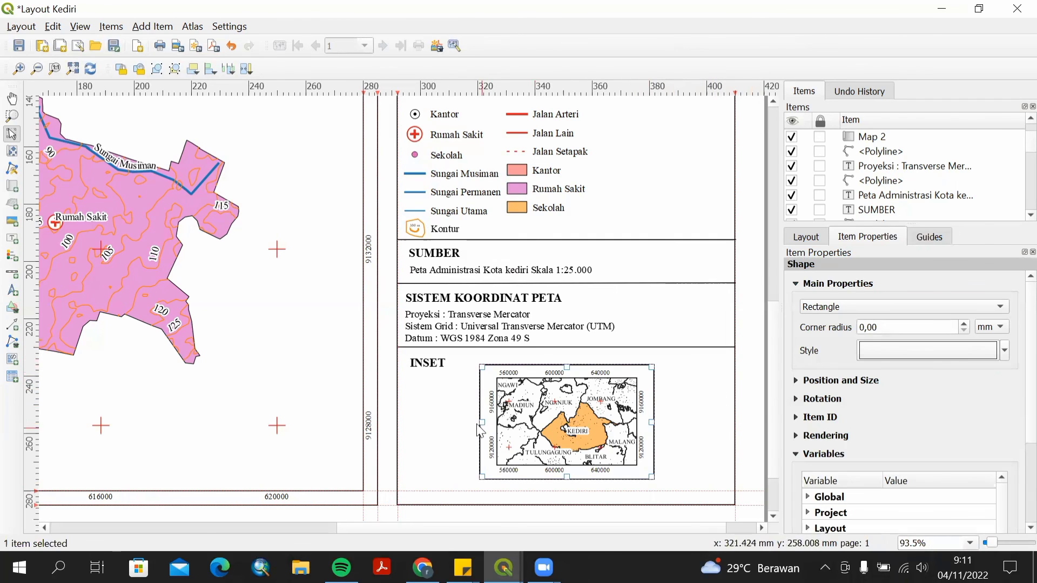
left_click_drag(481, 422, 485, 422)
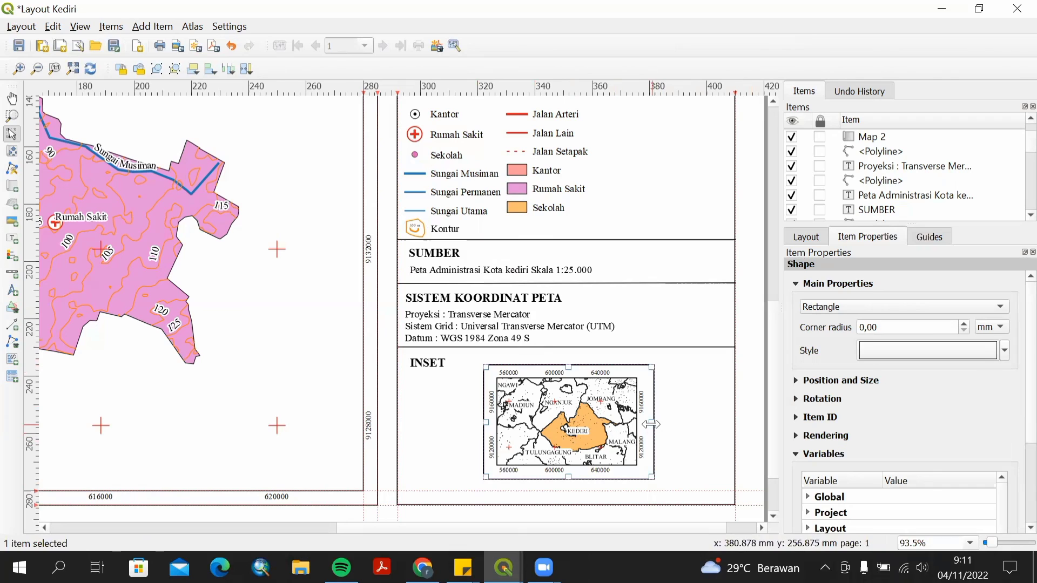
left_click_drag(653, 422, 648, 422)
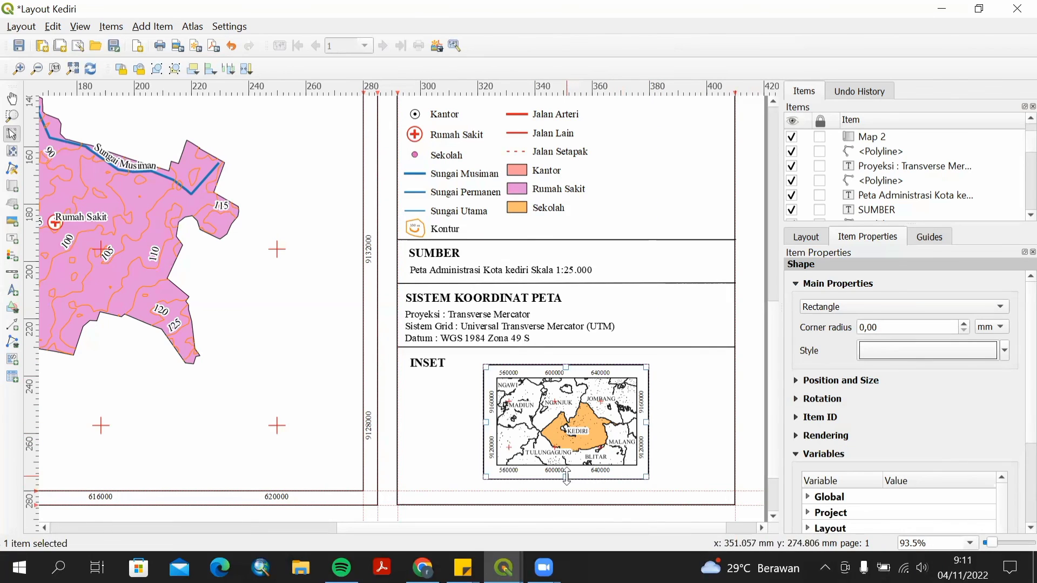
left_click_drag(565, 478, 565, 477)
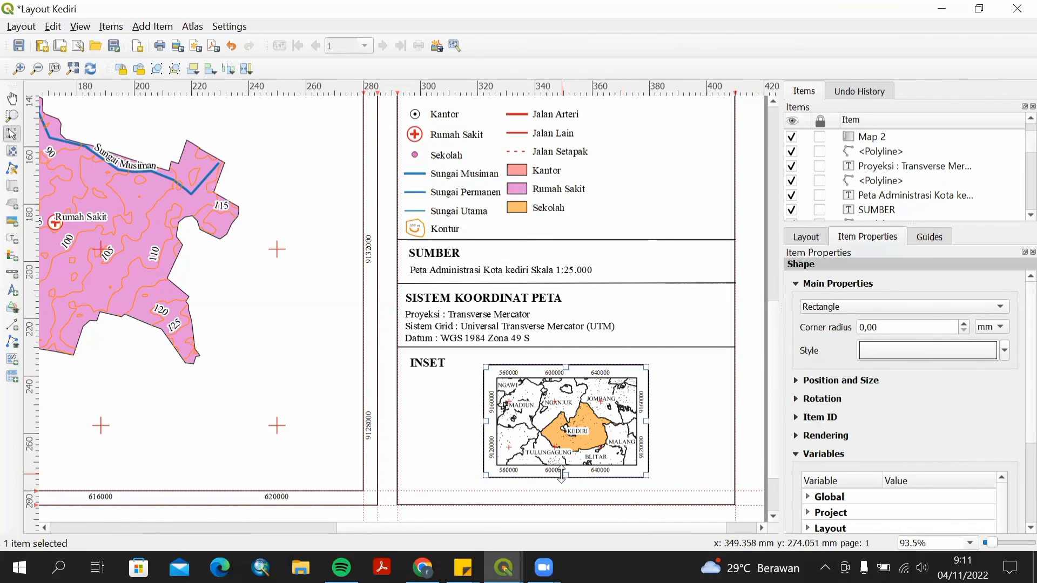
left_click_drag(565, 367, 565, 359)
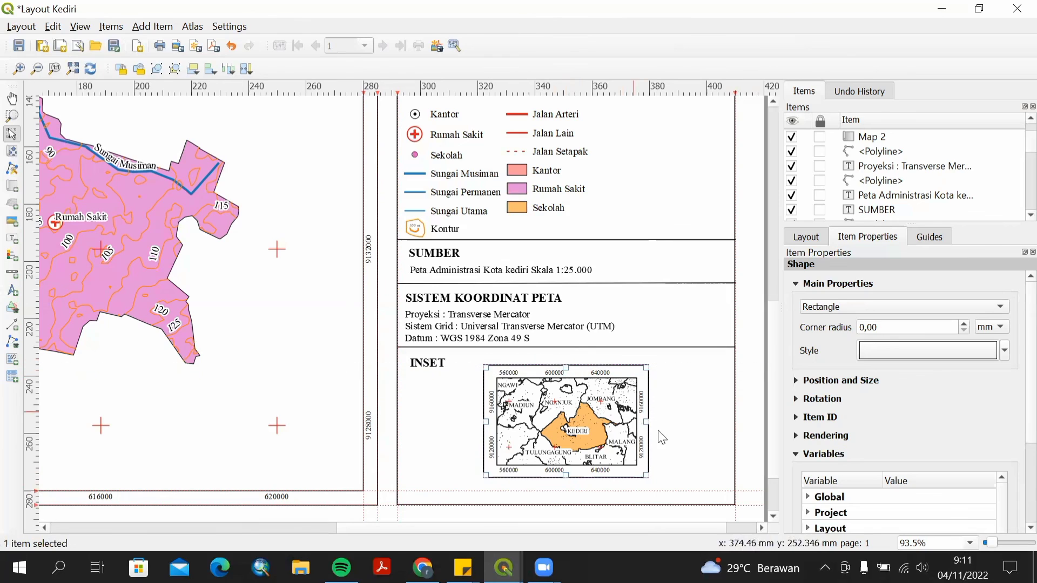
left_click(711, 451)
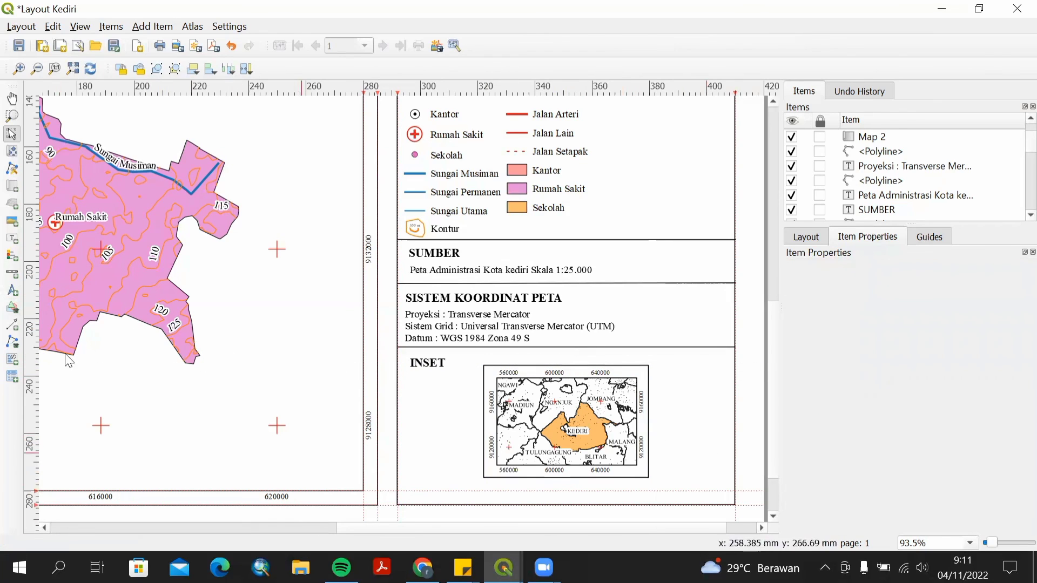
Add a scale bar below the inset map and link it to Map 2.
left_click(13, 275)
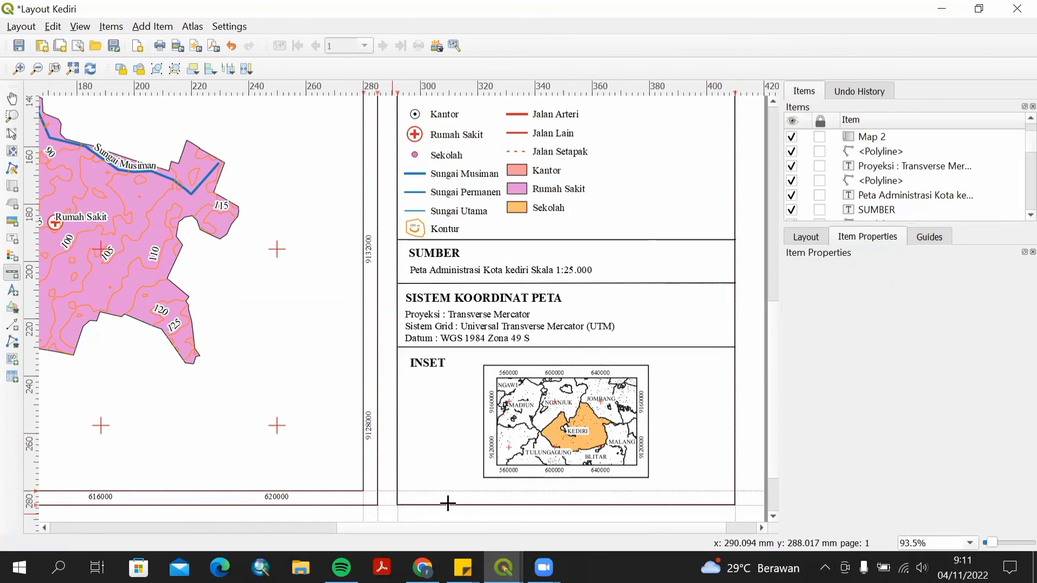
left_click_drag(465, 486, 650, 497)
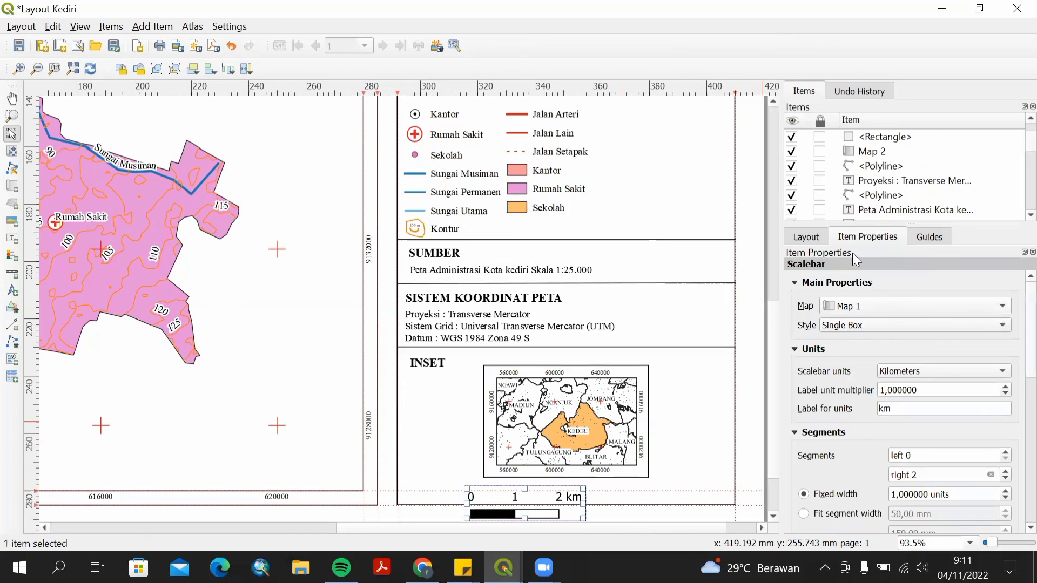
left_click(1001, 317)
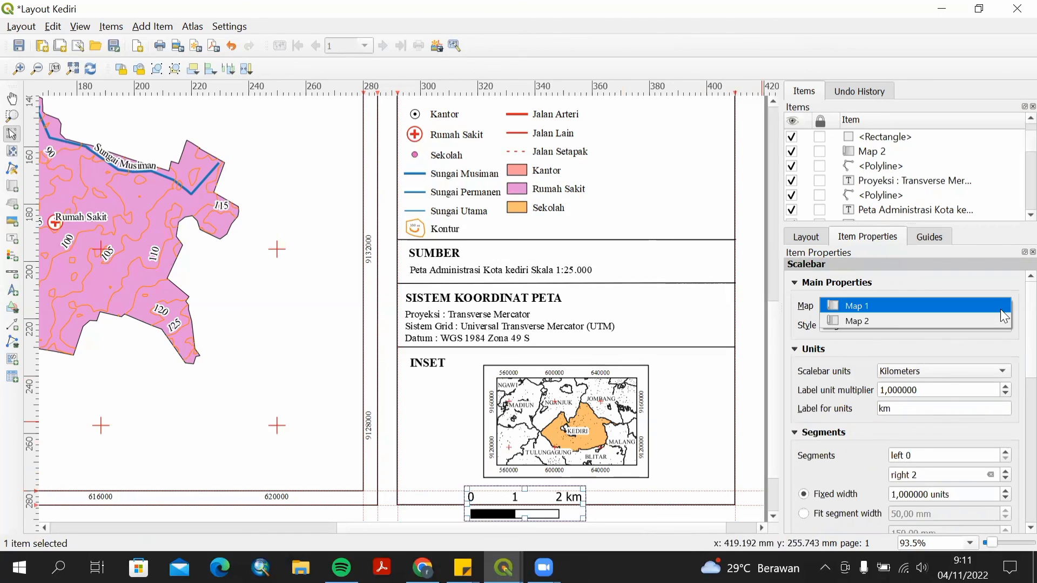
left_click(959, 324)
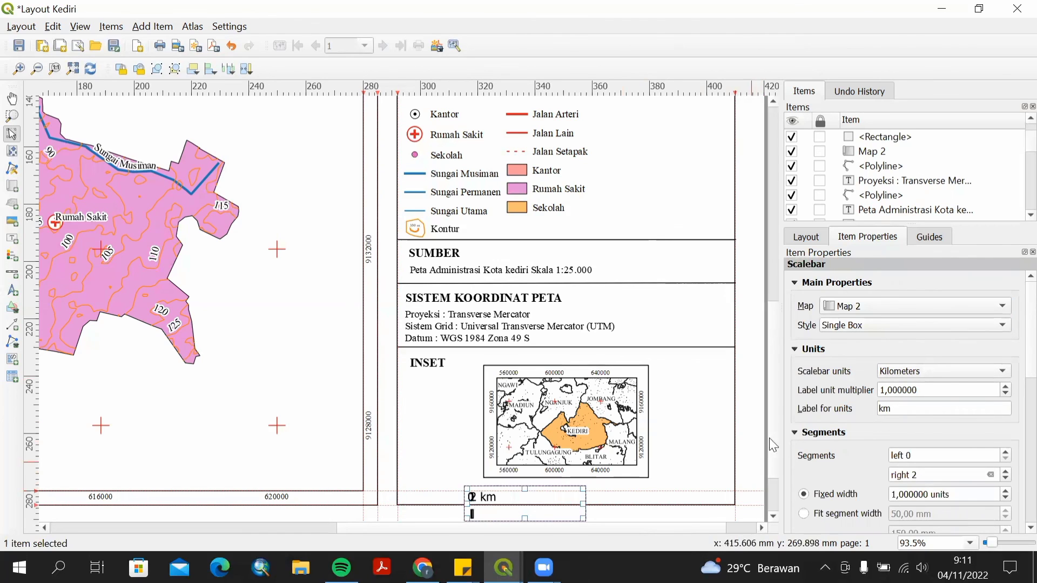
Set the scale bar's label for units to Km.
left_click(886, 410)
key("BackSpace")
key("BackSpace")
type("Km")
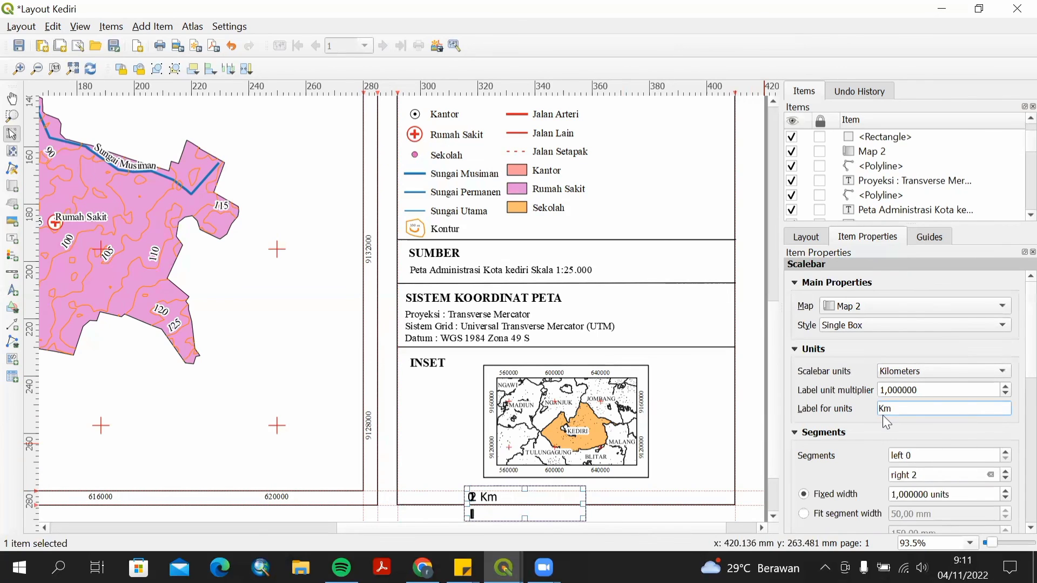
left_click(882, 413)
Set the scale bar to 4 right segments, a fixed width of 35 units and a height of 2 mm.
left_click(1005, 472)
left_click(1004, 472)
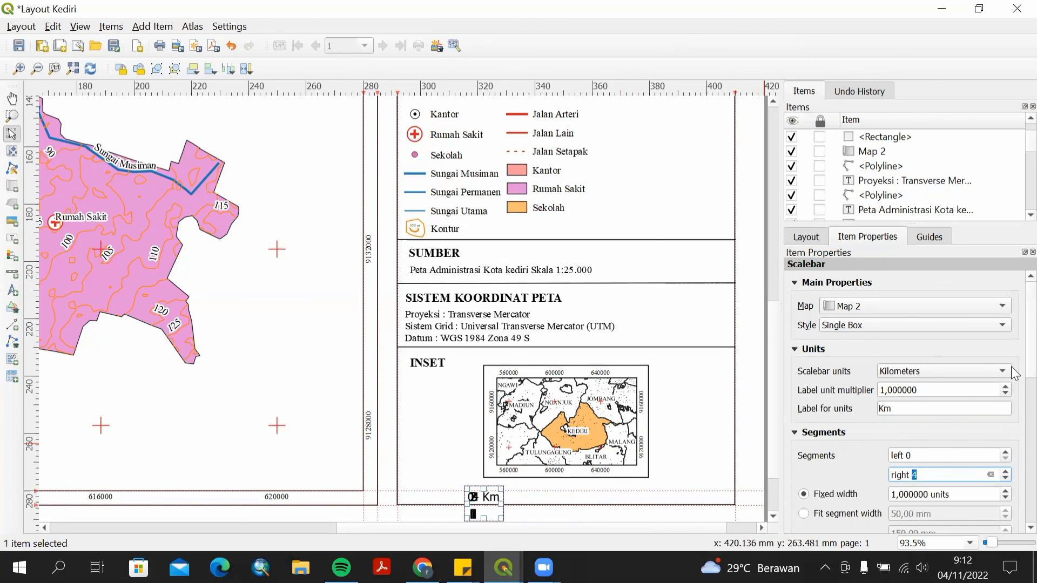
scroll(1015, 378, "down", 5)
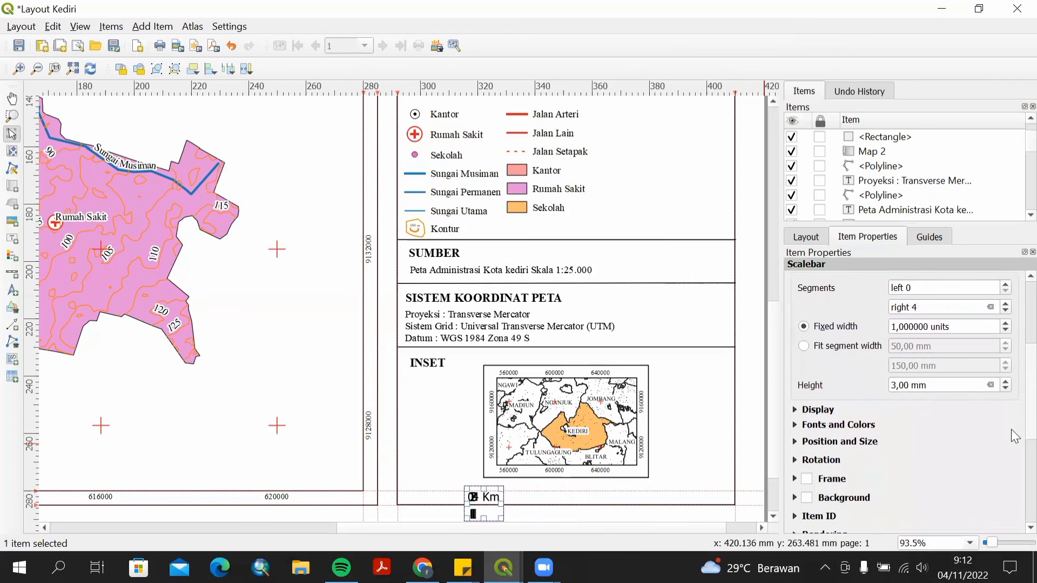
scroll(1011, 432, "down", 2)
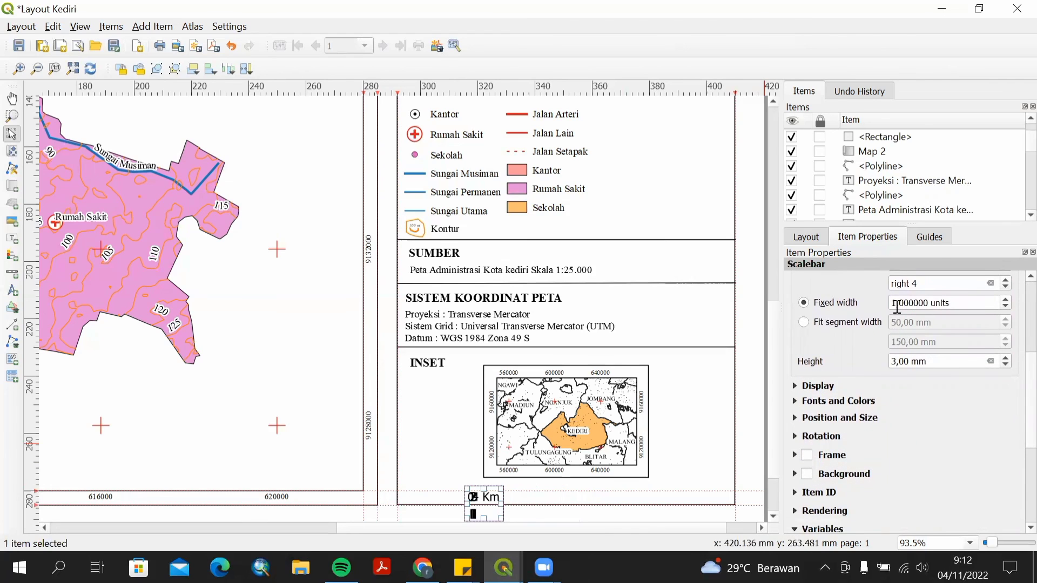
left_click_drag(898, 306, 890, 306)
type("35")
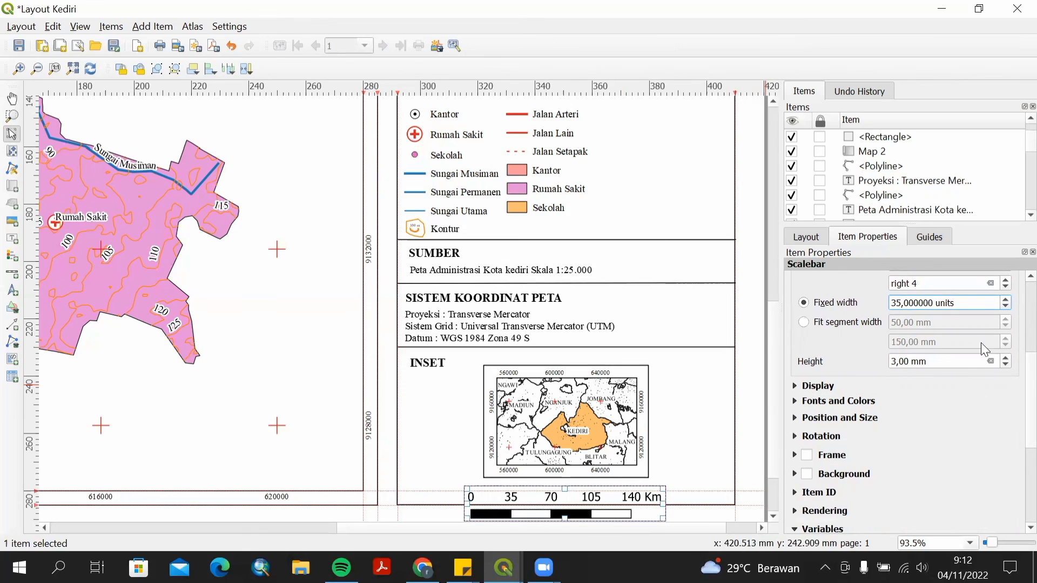
left_click(1007, 368)
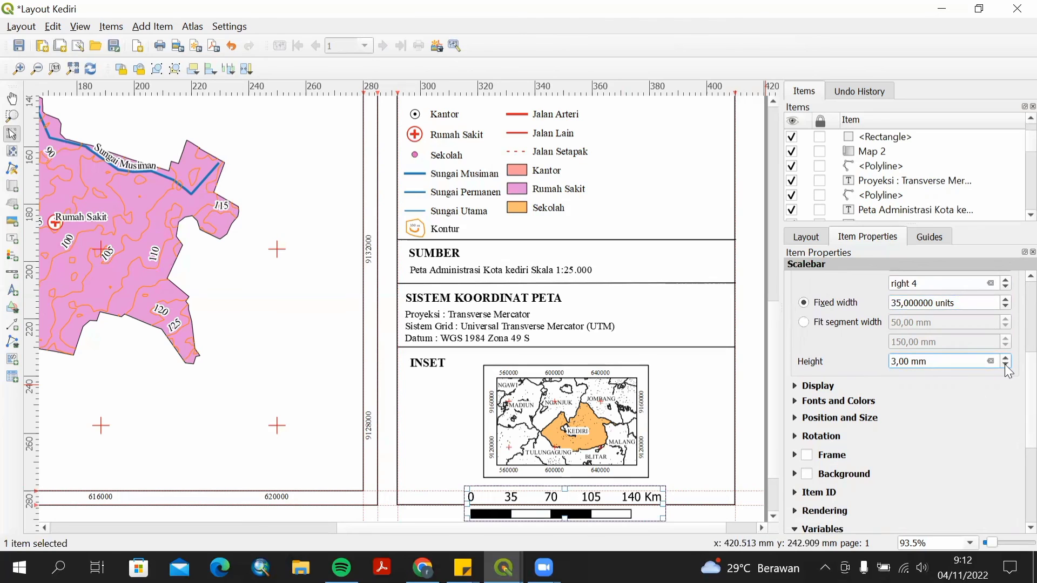
left_click(1006, 365)
Set the scale bar font to Times New Roman.
left_click(882, 393)
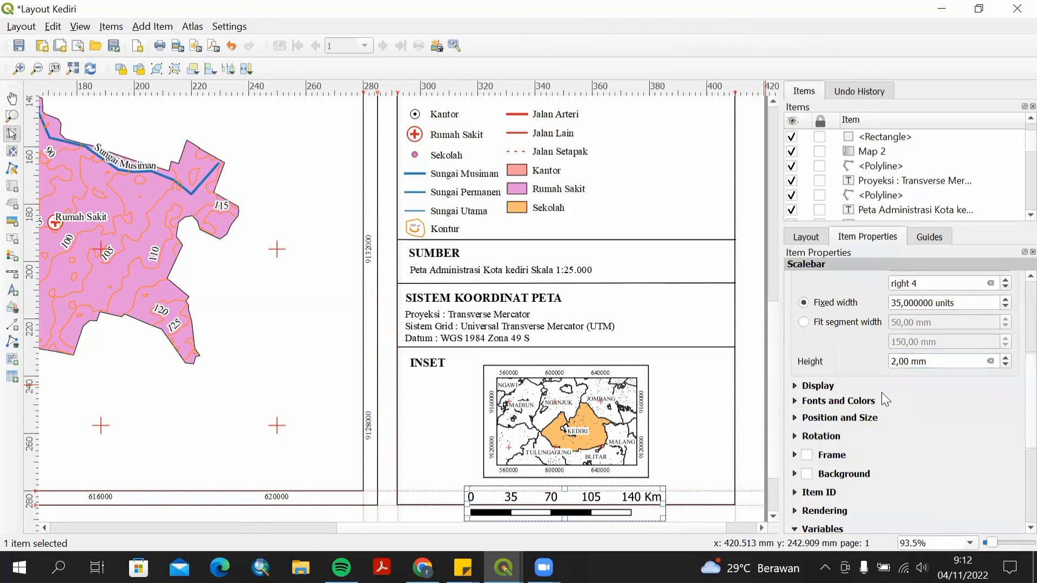
left_click(795, 401)
left_click(910, 434)
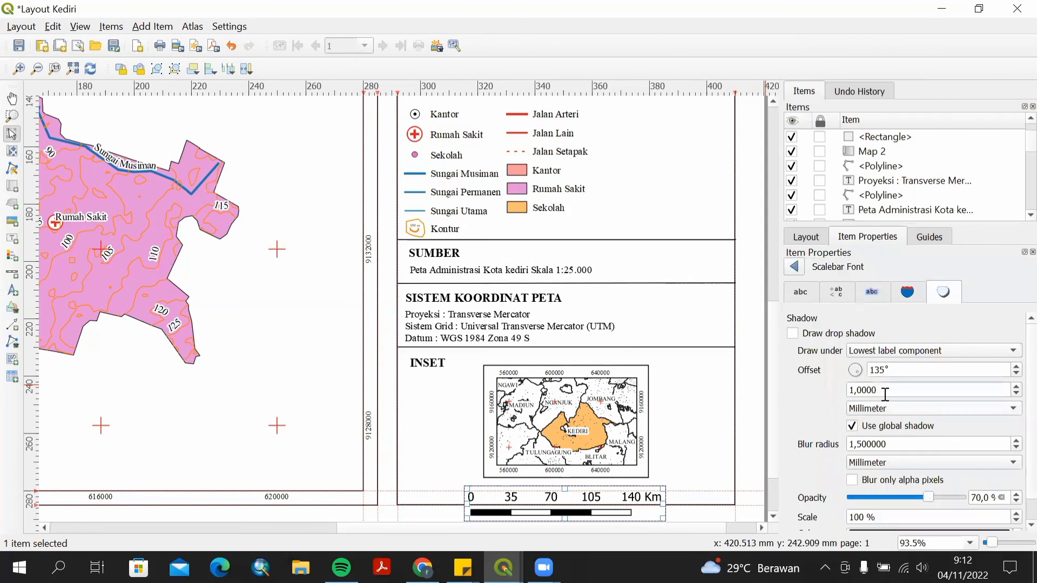
left_click(801, 292)
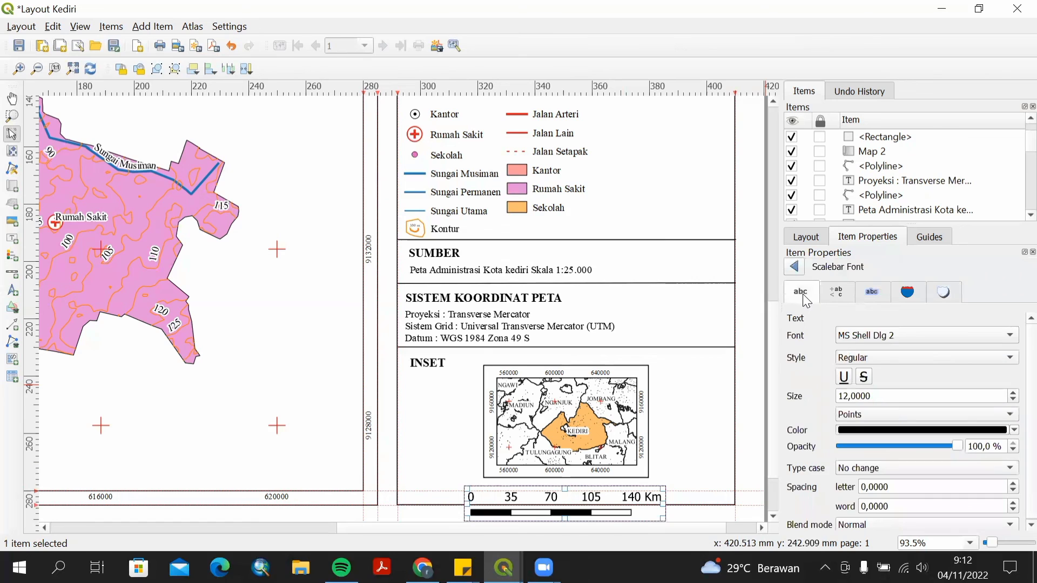
left_click(896, 336)
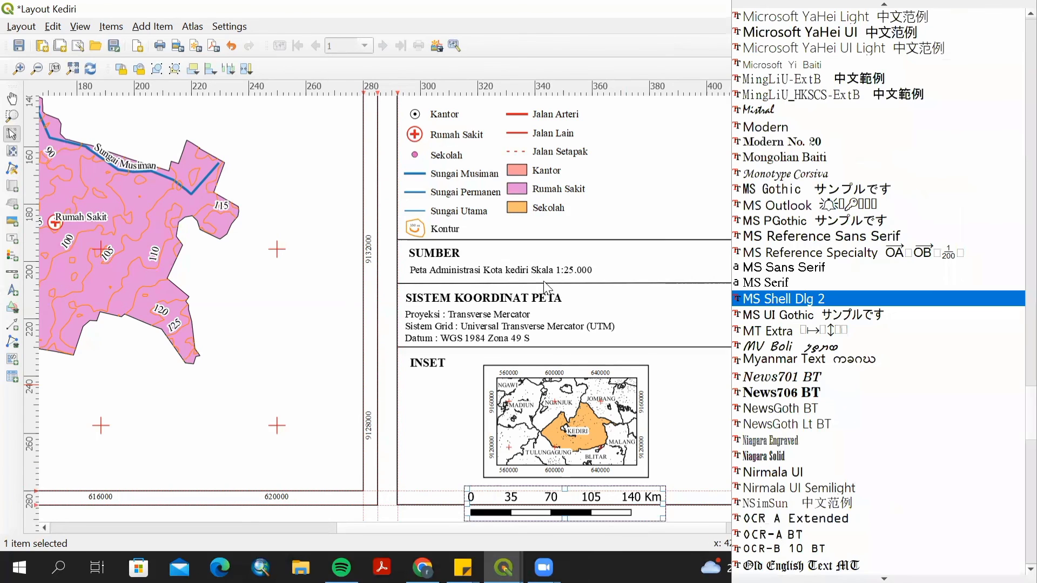
scroll(745, 453, "down", 20)
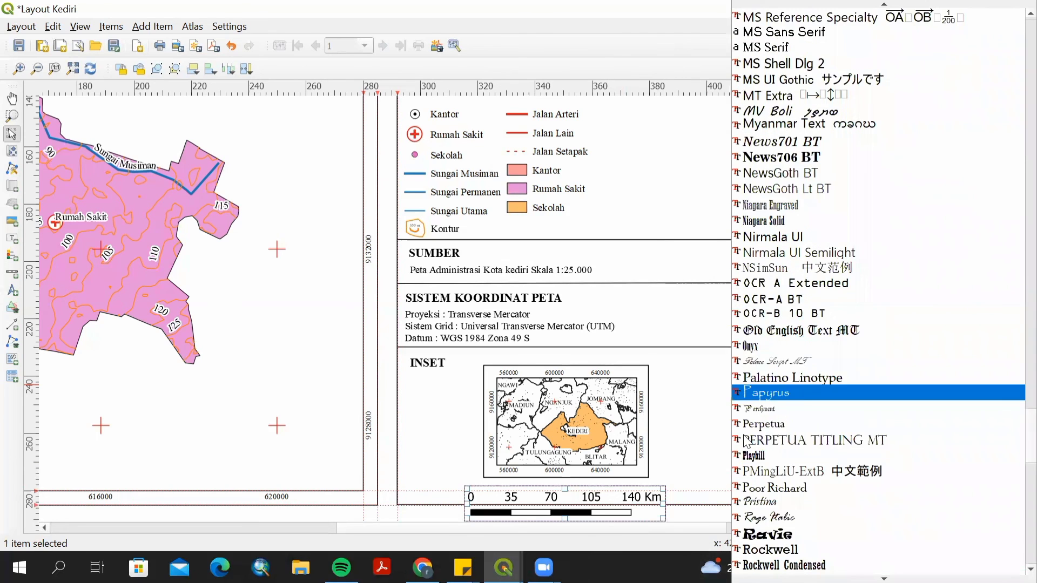
scroll(745, 443, "down", 4)
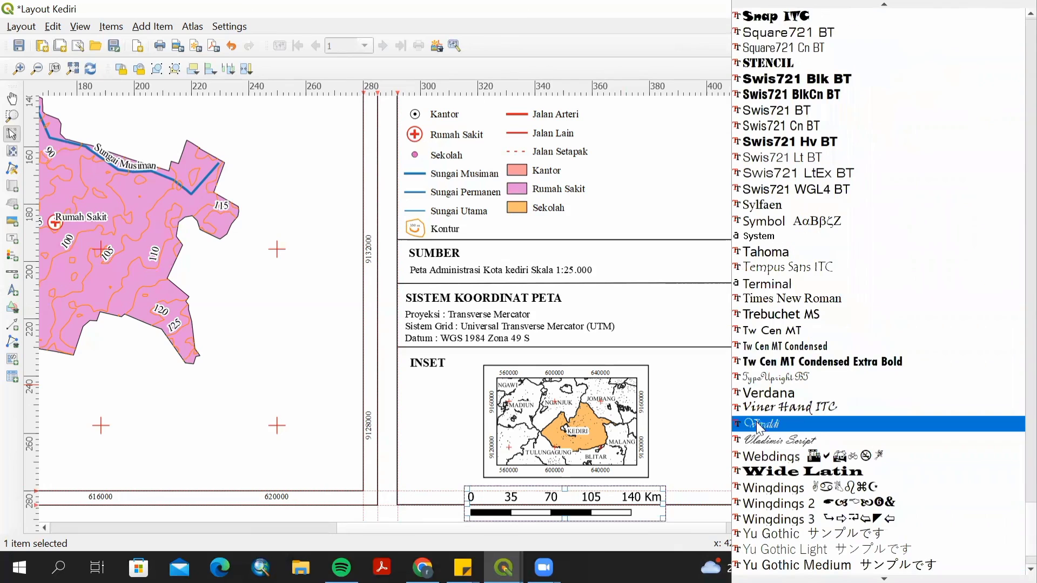
left_click(784, 299)
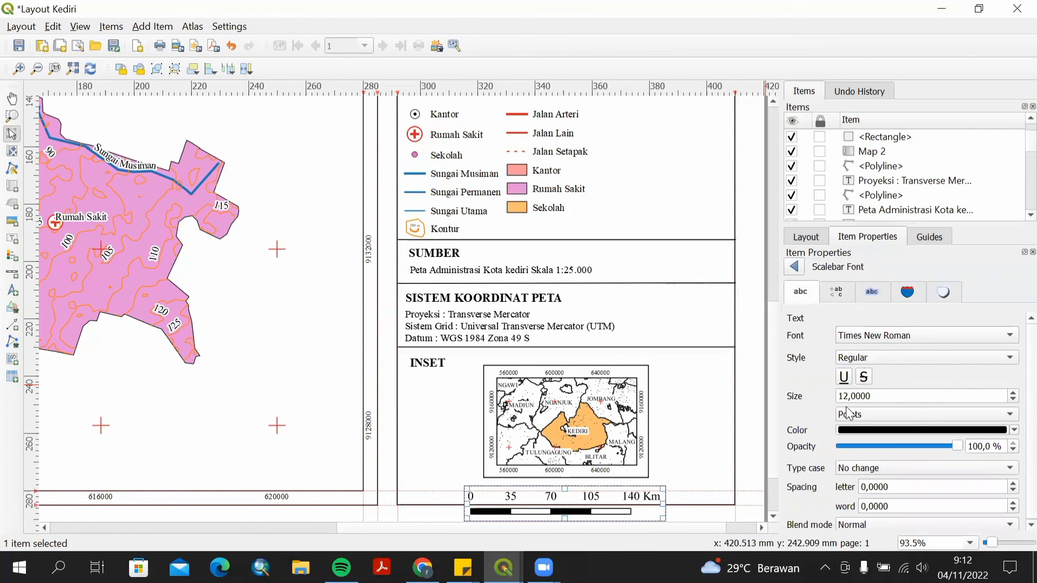
Set the scale bar font size to 7 points and return to the scale bar properties.
scroll(1014, 397, "down", 5)
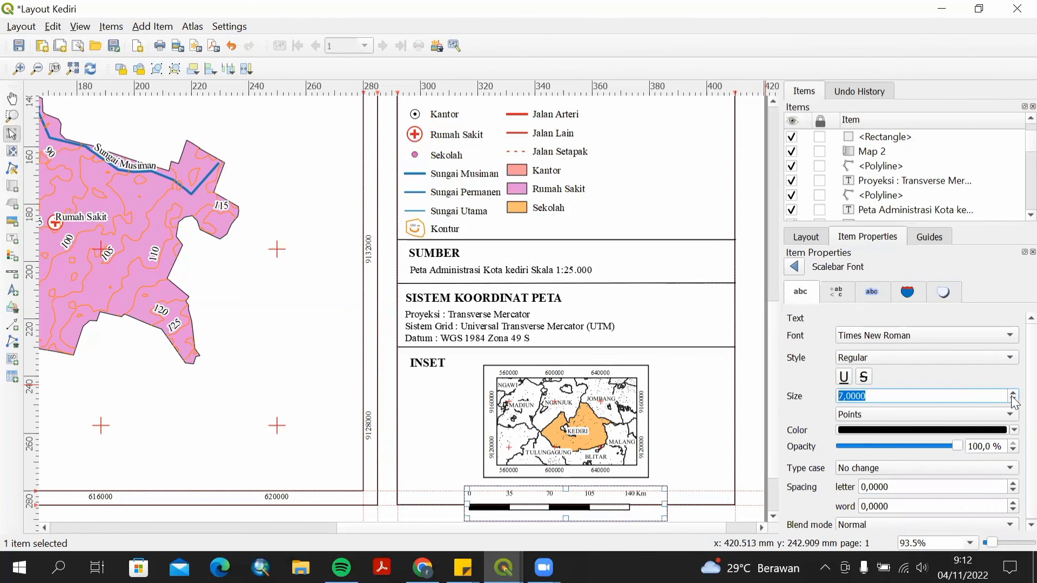
scroll(1015, 395, "down", 1)
left_click(794, 266)
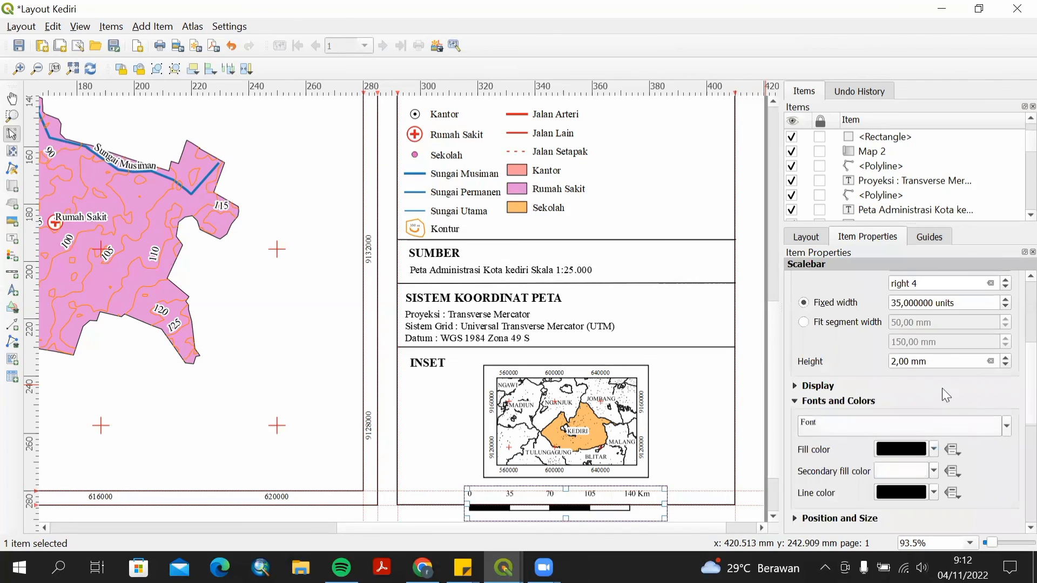
Adjust the scale bar's position and size to X 314.196 mm, Y 275.392 mm and height 9.6 mm.
left_click(1003, 365)
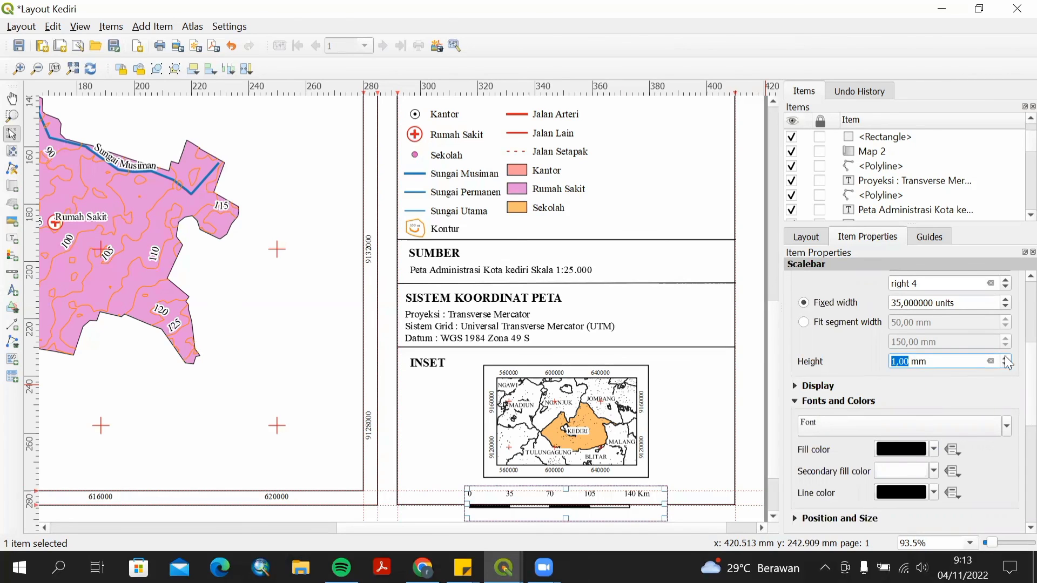
left_click(1005, 358)
left_click(955, 411)
scroll(1011, 443, "down", 4)
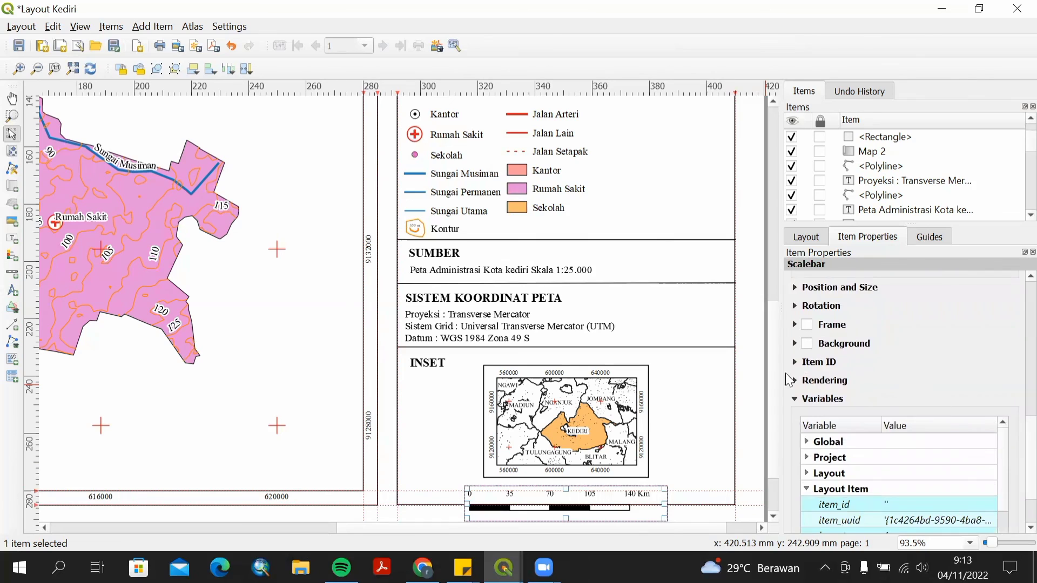
left_click(794, 287)
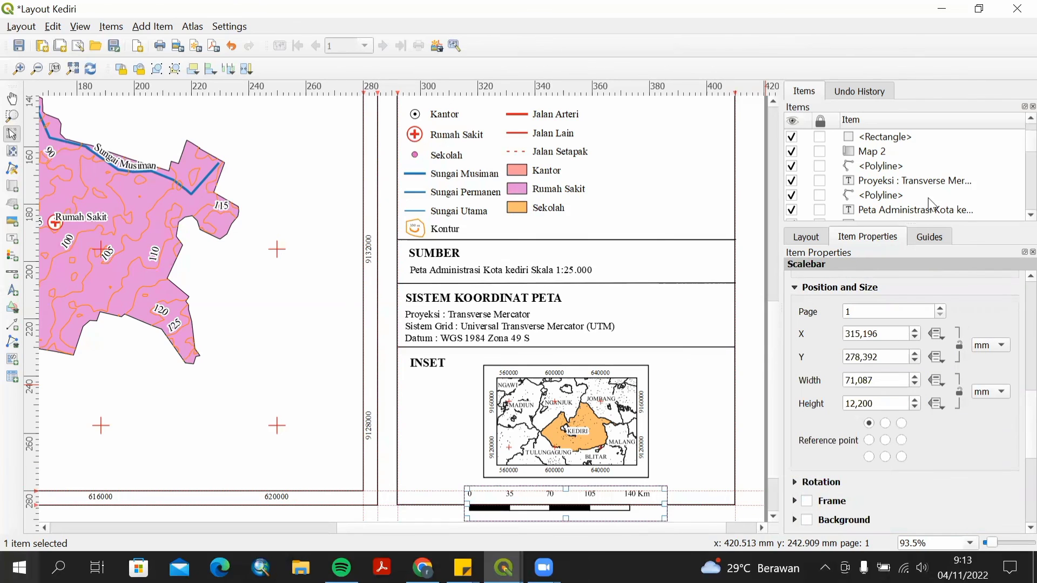
left_click(914, 407)
left_click(915, 384)
left_click(915, 376)
left_click(915, 376)
left_click(915, 361)
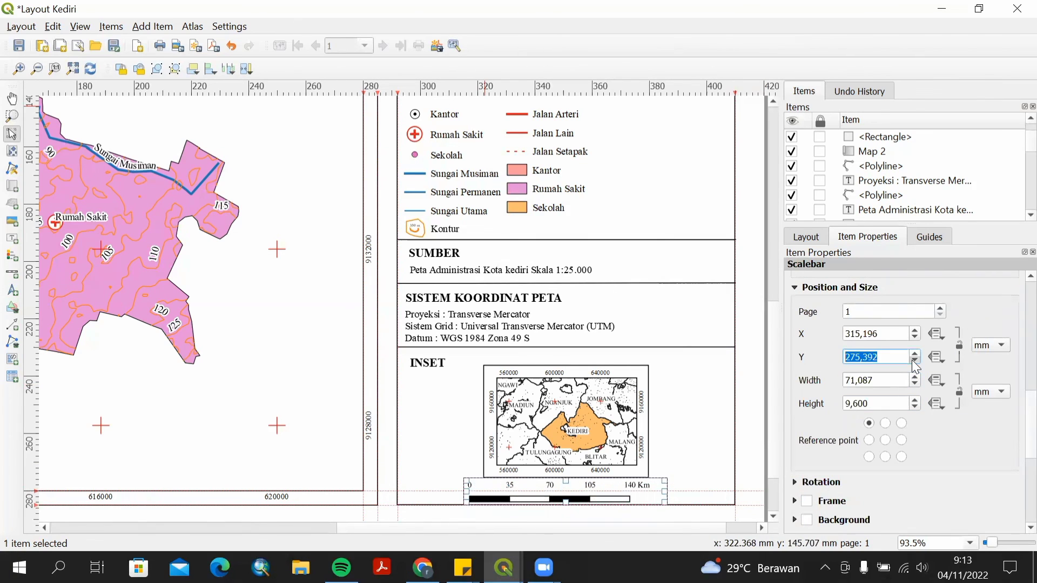
left_click(915, 360)
left_click(915, 361)
left_click(915, 338)
Reduce the scale bar's labels margin and shift the scale bar slightly right beneath the inset map.
scroll(1015, 440, "up", 8)
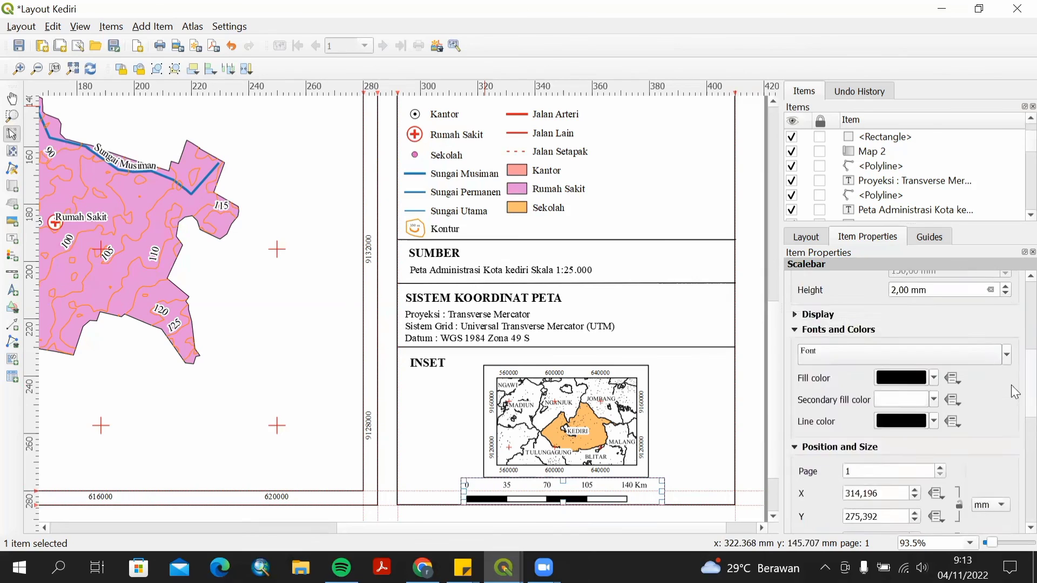
left_click(1006, 415)
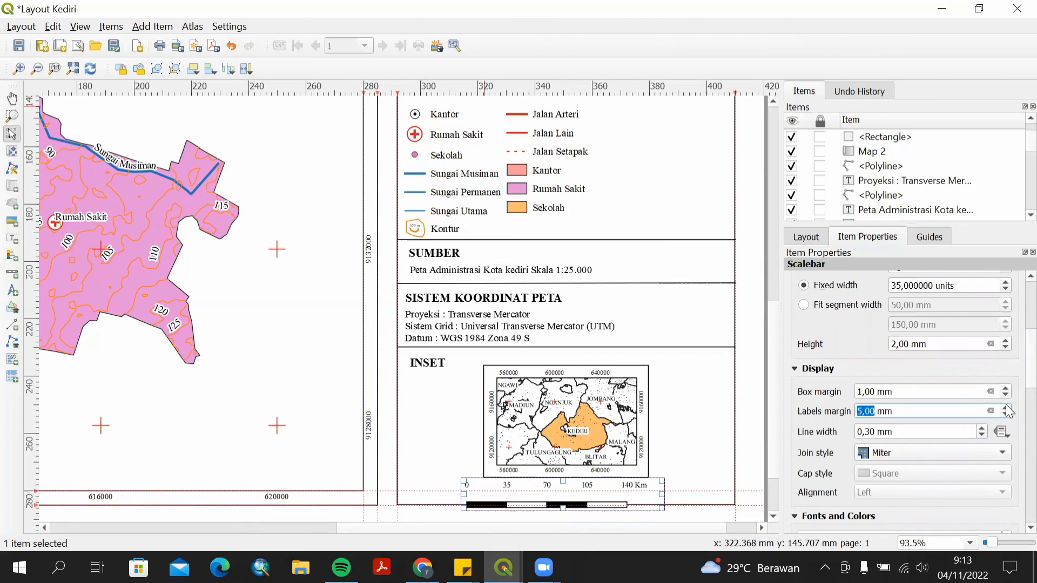
left_click(1005, 408)
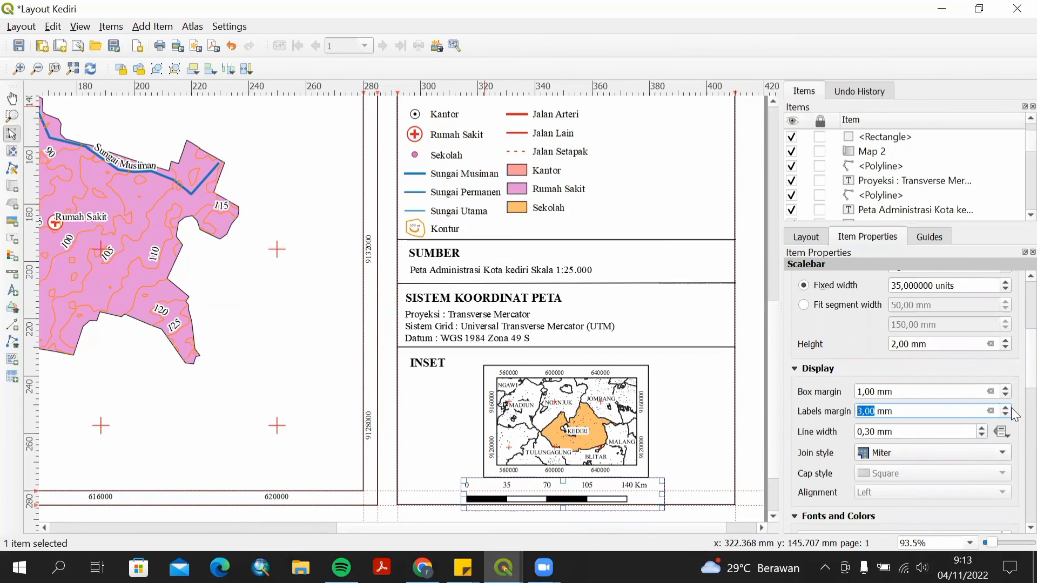
left_click(1005, 415)
left_click_drag(557, 498, 570, 494)
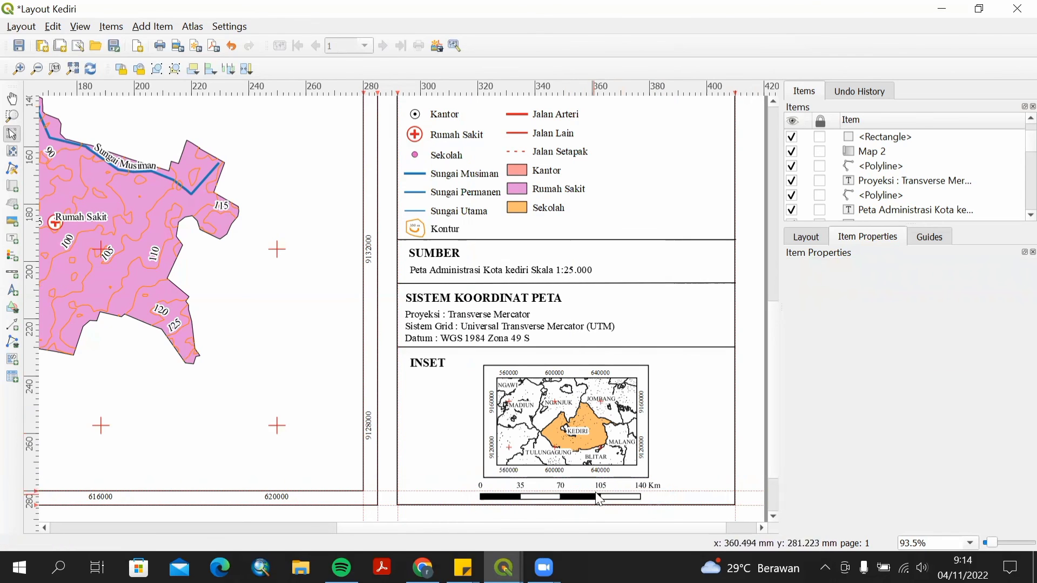
Start exporting the layout as a PNG image with the file name Acara 8 Kediri.
scroll(604, 493, "down", 1)
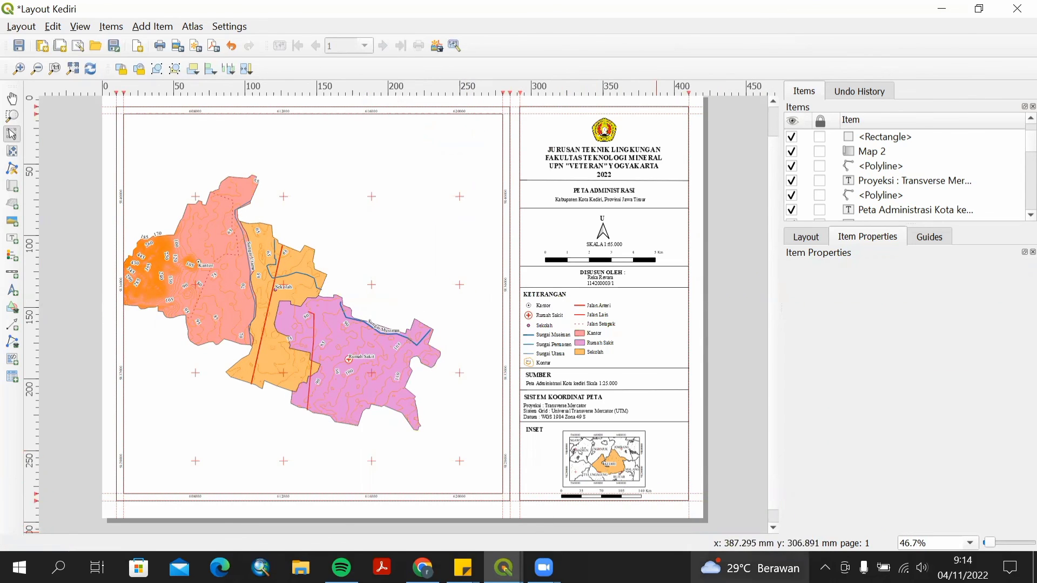
left_click(628, 493)
left_click(696, 404)
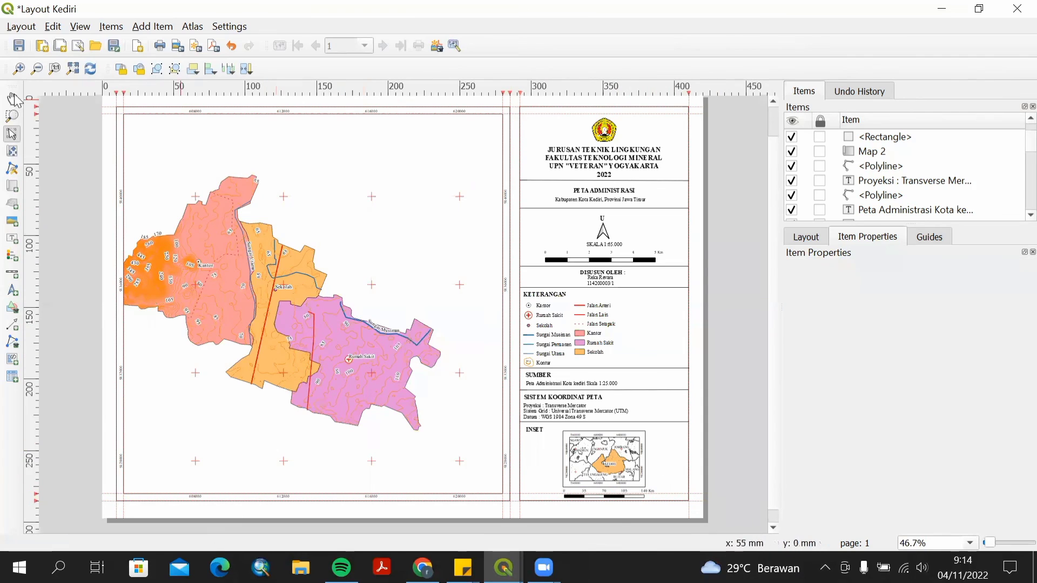
left_click(18, 47)
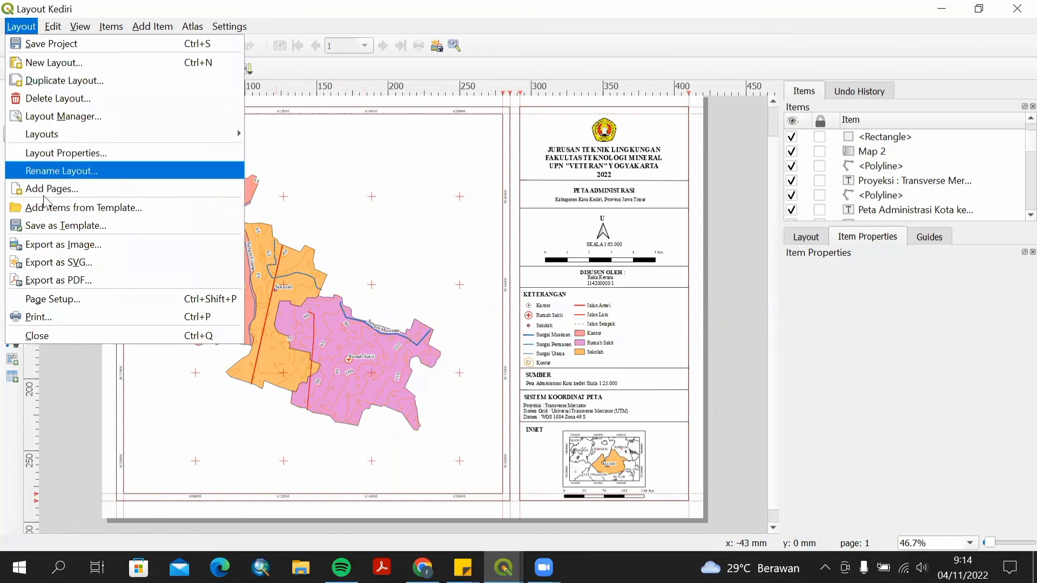
left_click(72, 238)
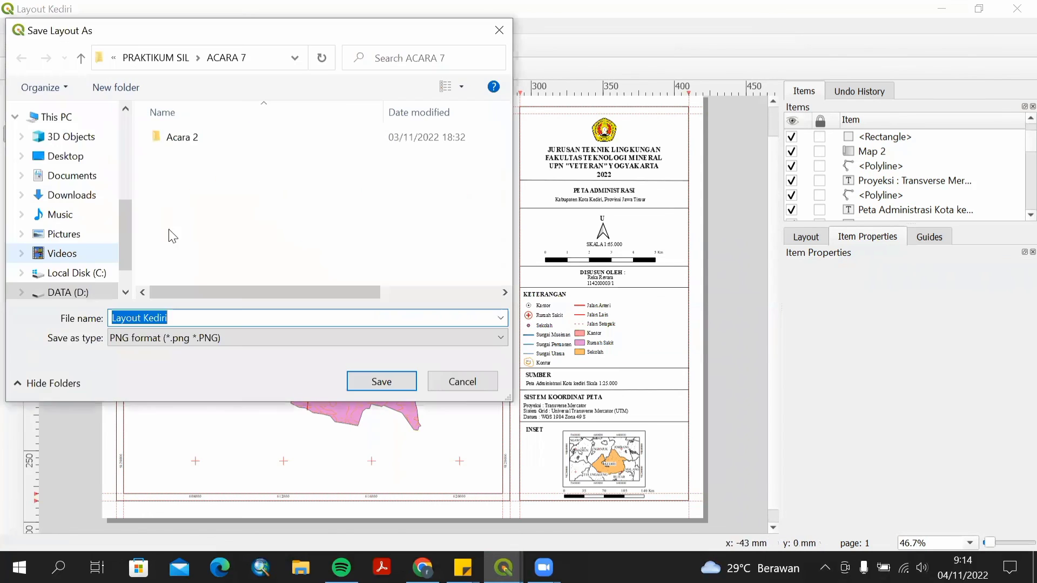
left_click(170, 315)
double_click(144, 318)
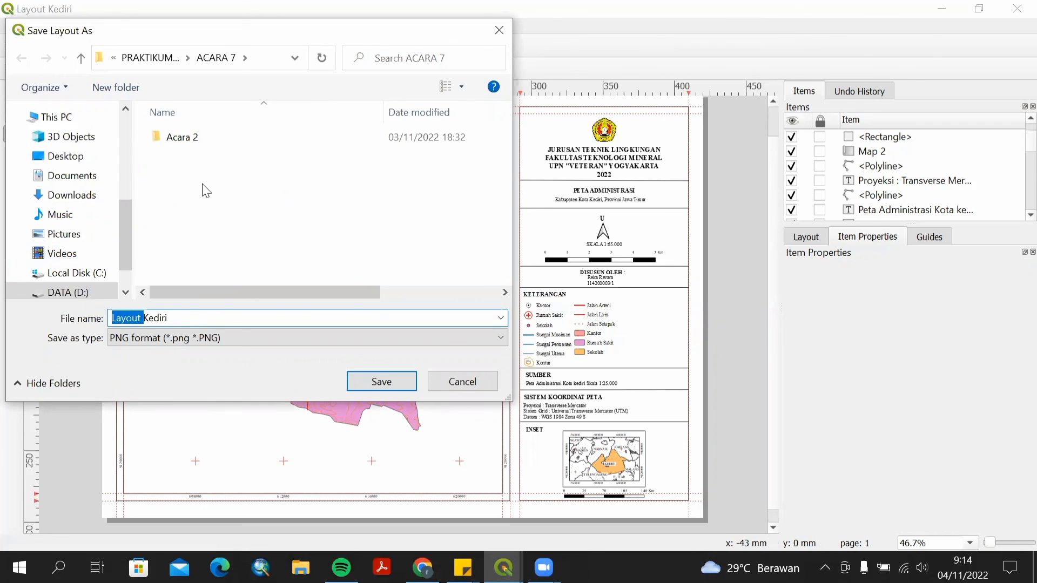
type("Acara 8")
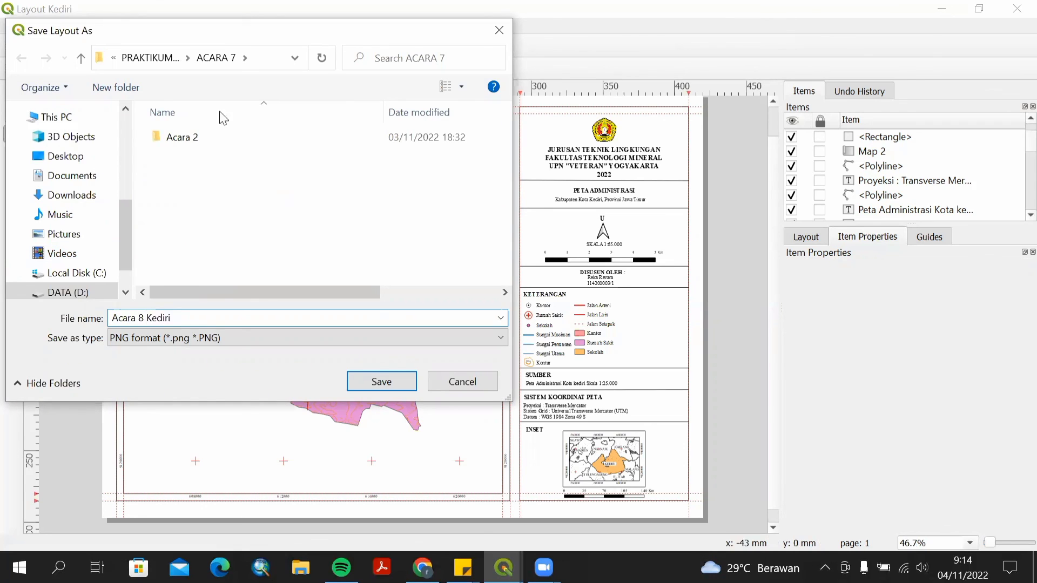
Save the image export into the ACARA 8 folder at 300 dpi resolution.
left_click(156, 58)
double_click(206, 258)
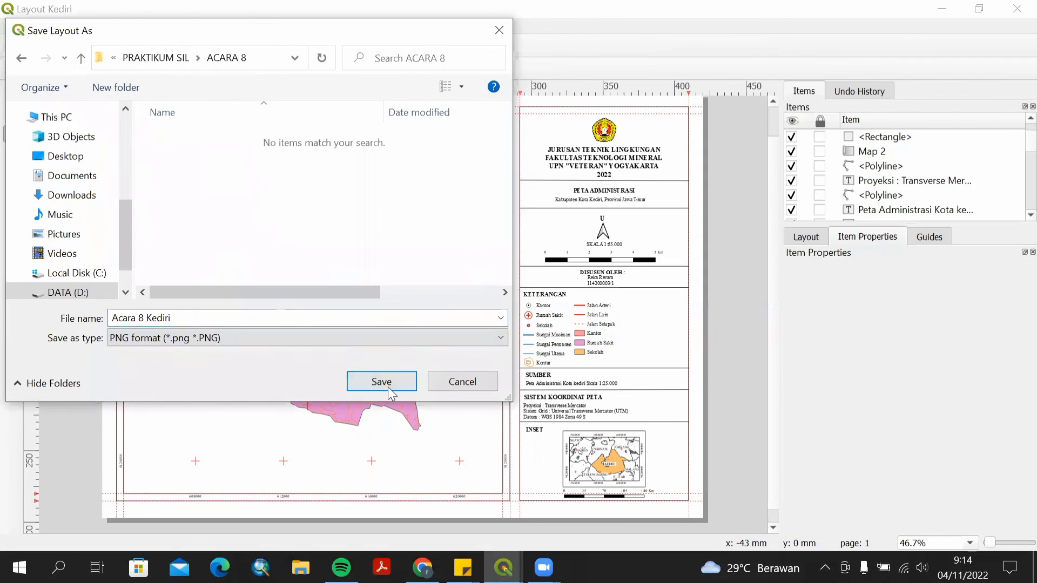
left_click(389, 387)
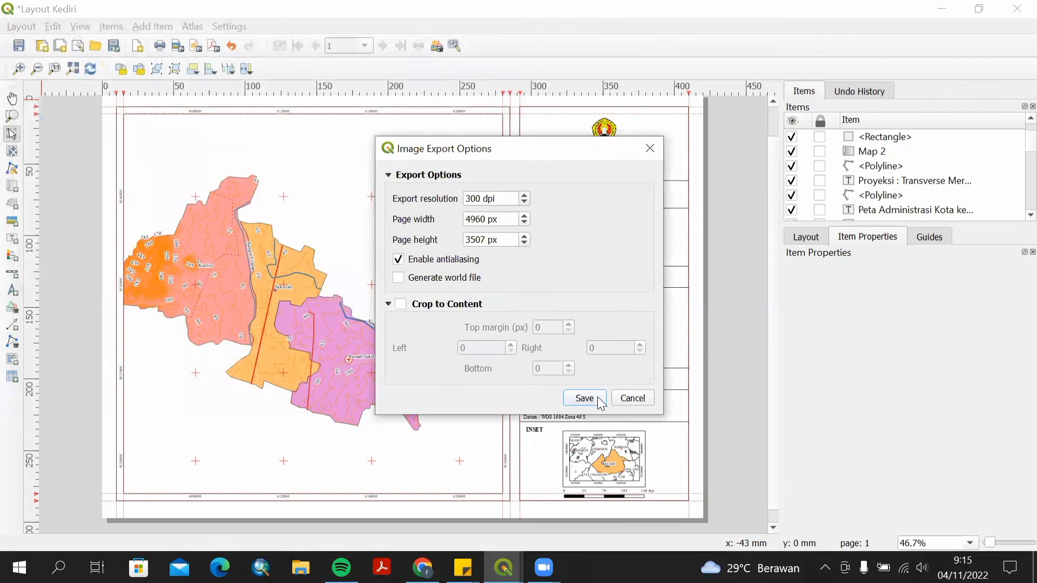
left_click(585, 399)
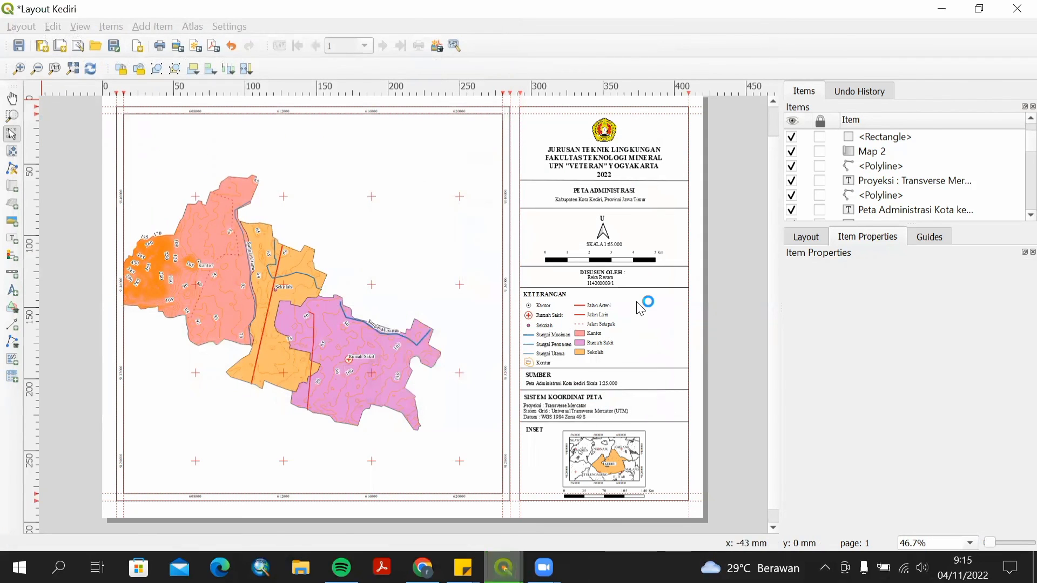